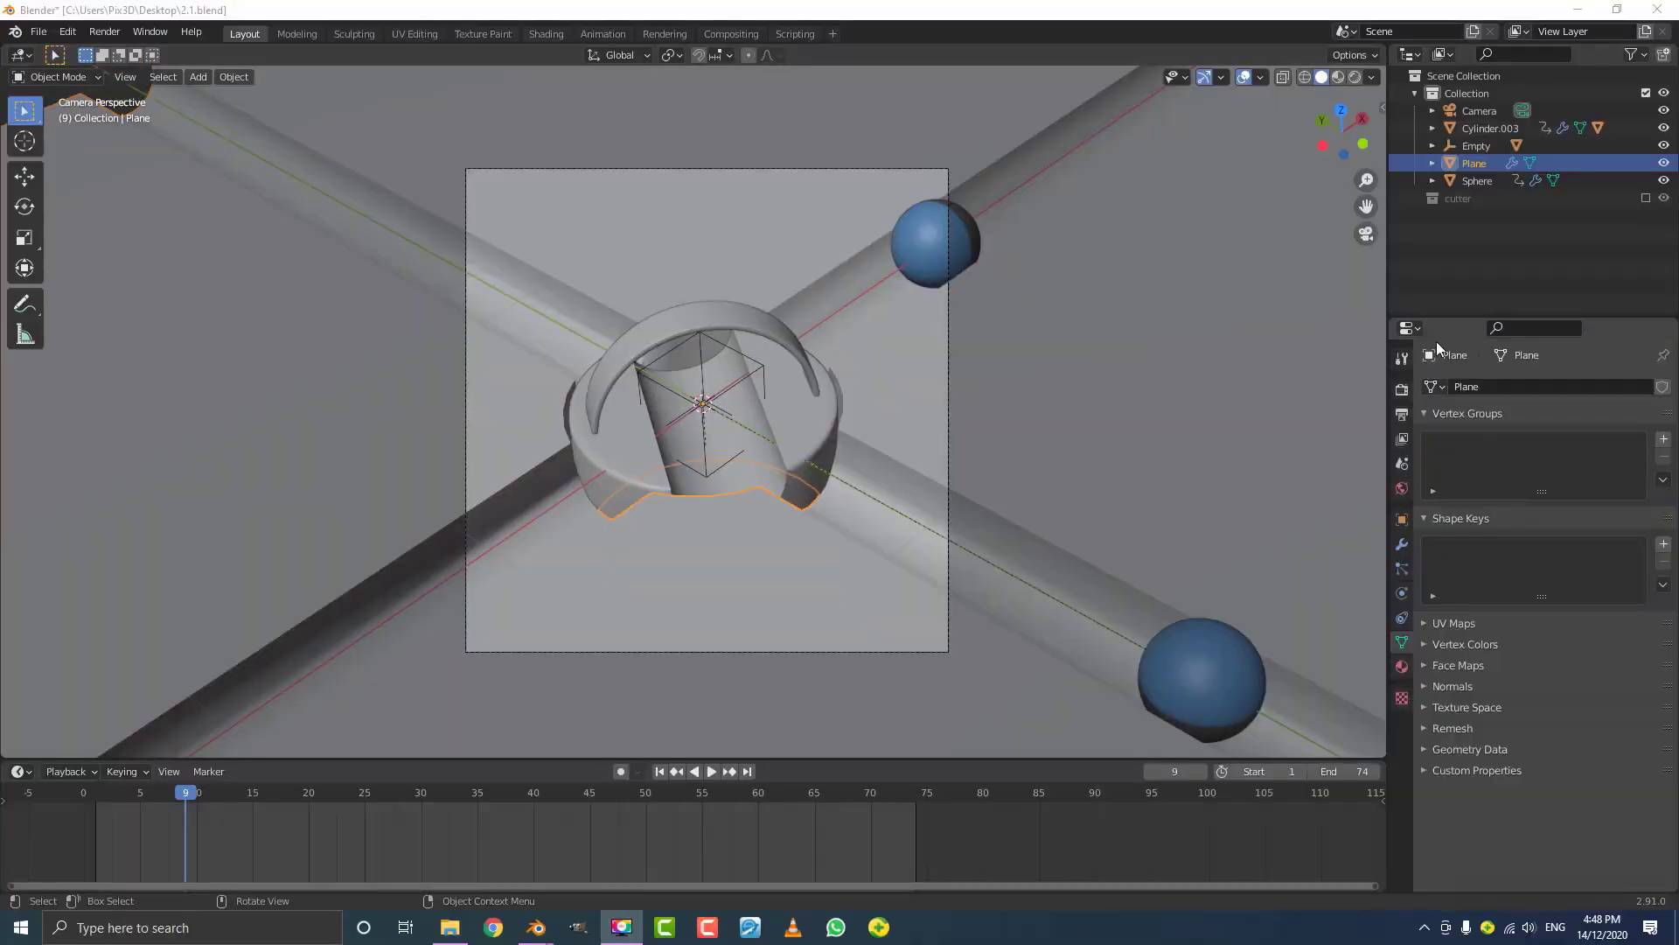
- Enable Ambient Occlusion, Bloom and Screen Space Reflections in the Eevee render settings
left_click(1402, 389)
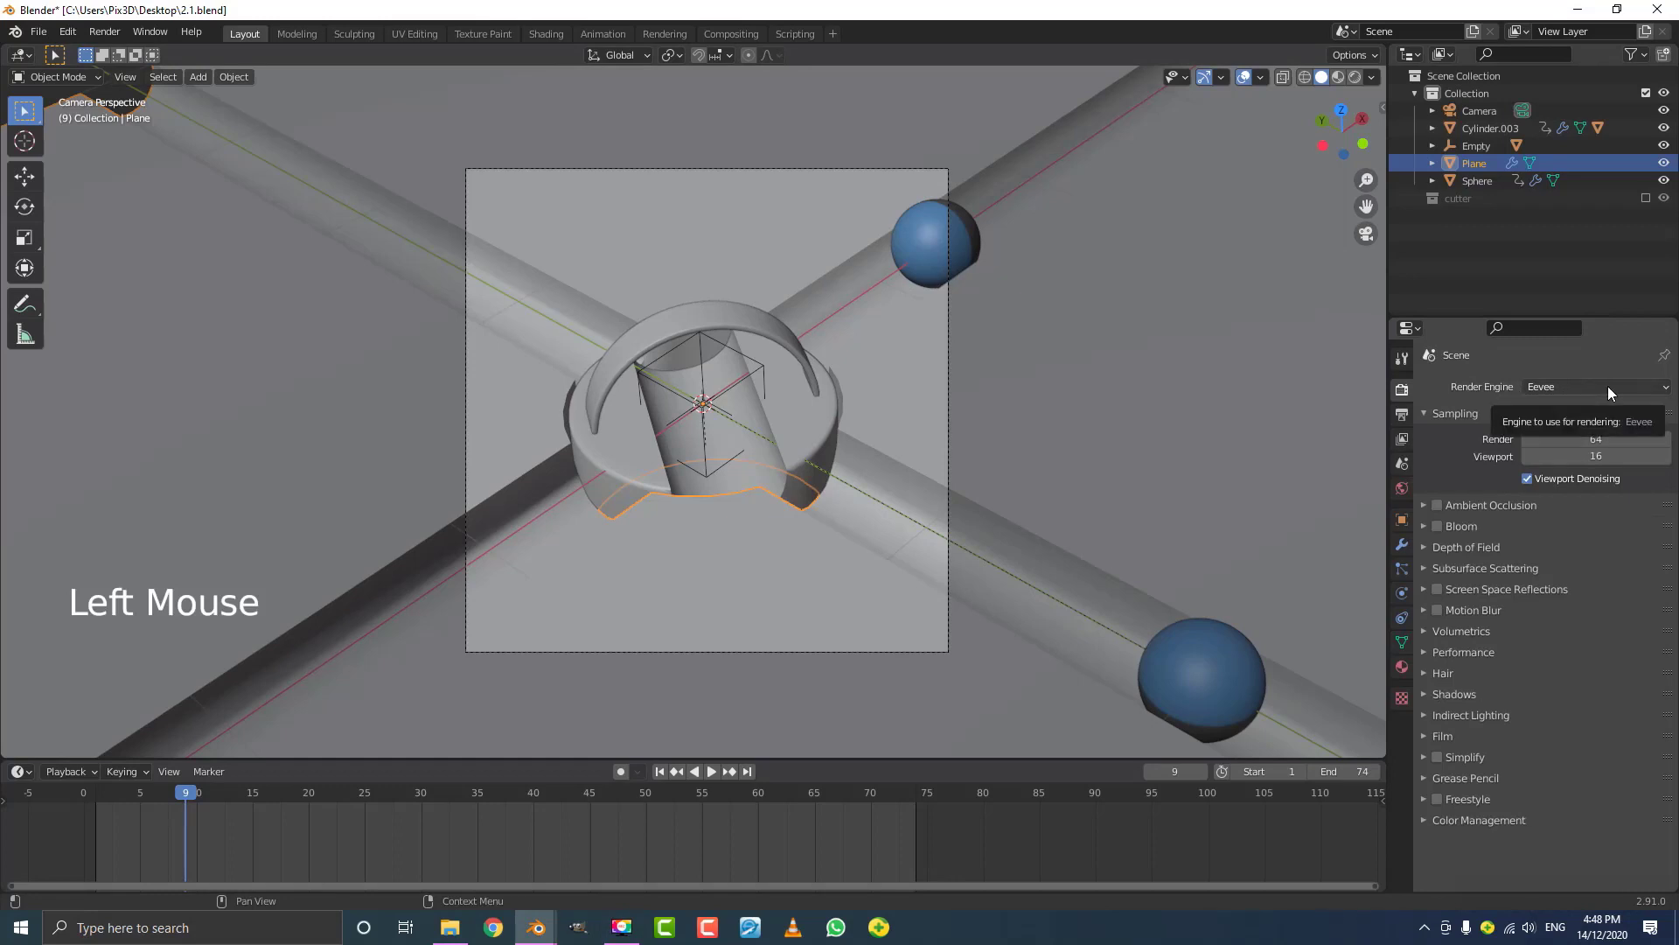
left_click(1437, 506)
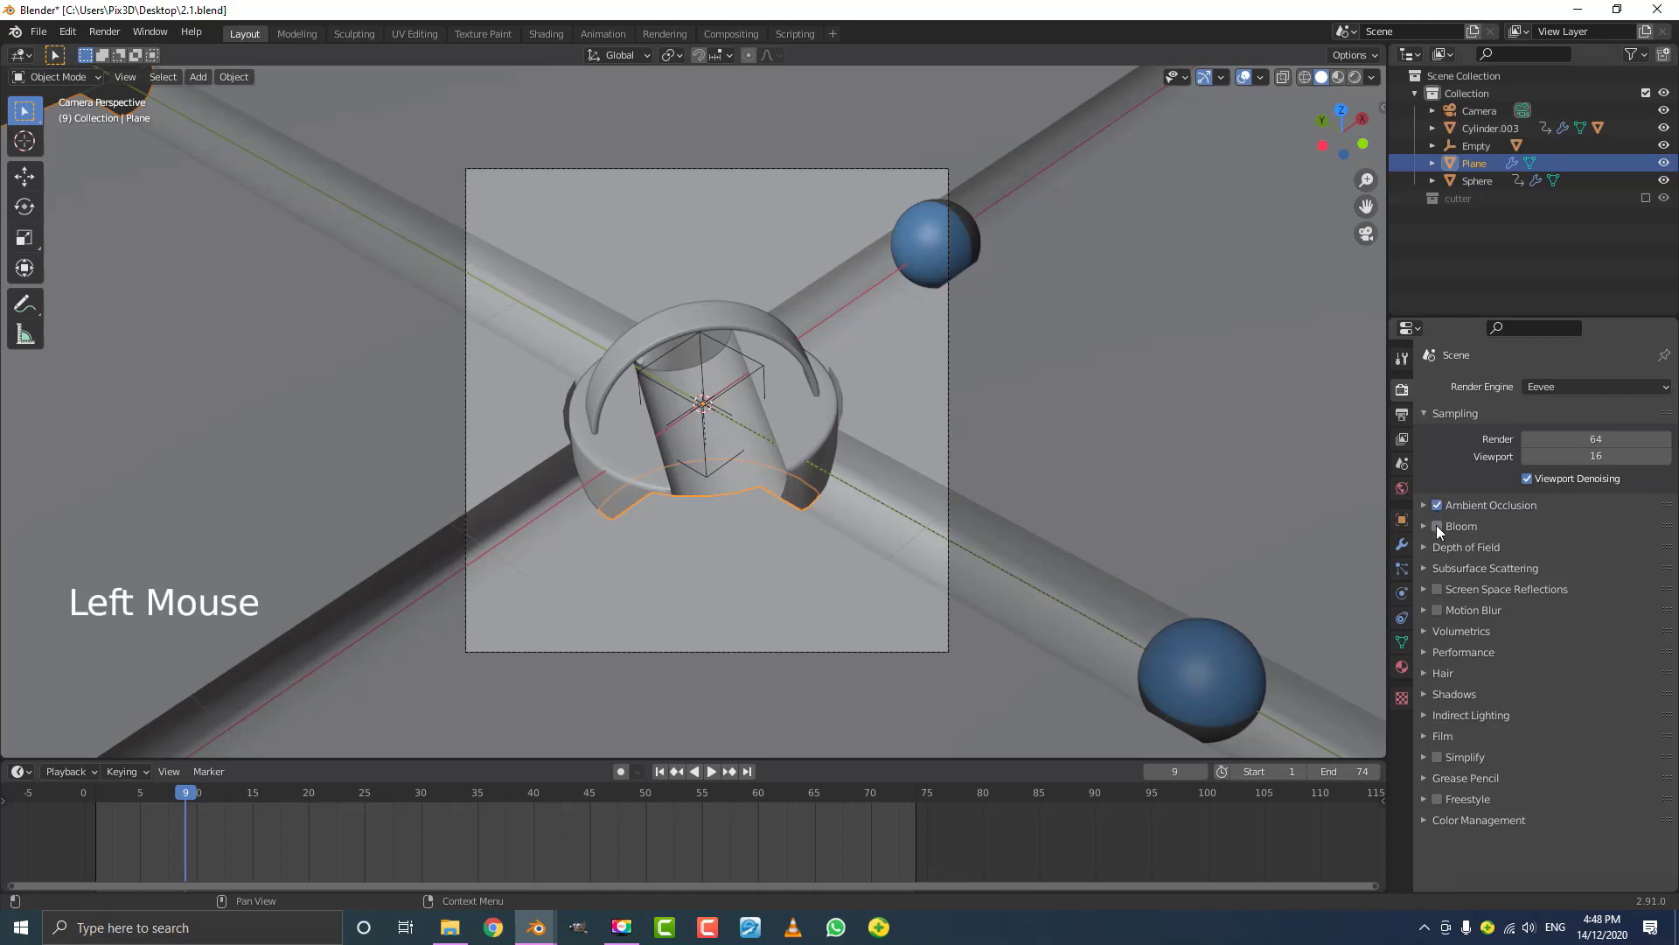
left_click(1437, 526)
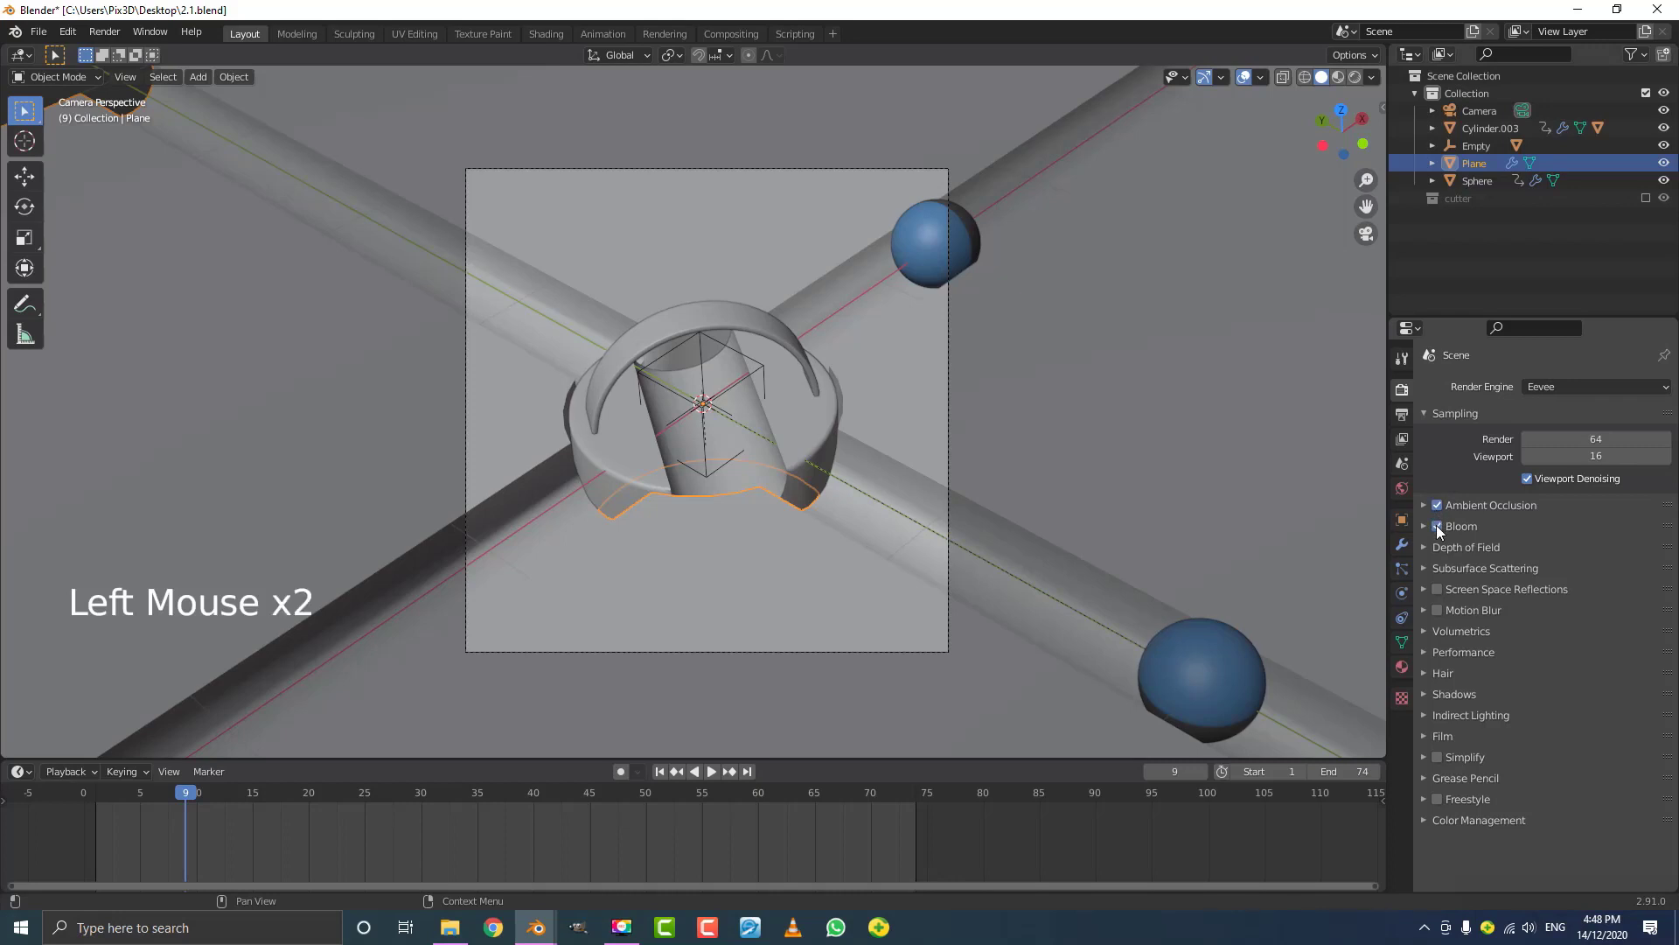
left_click(1424, 593)
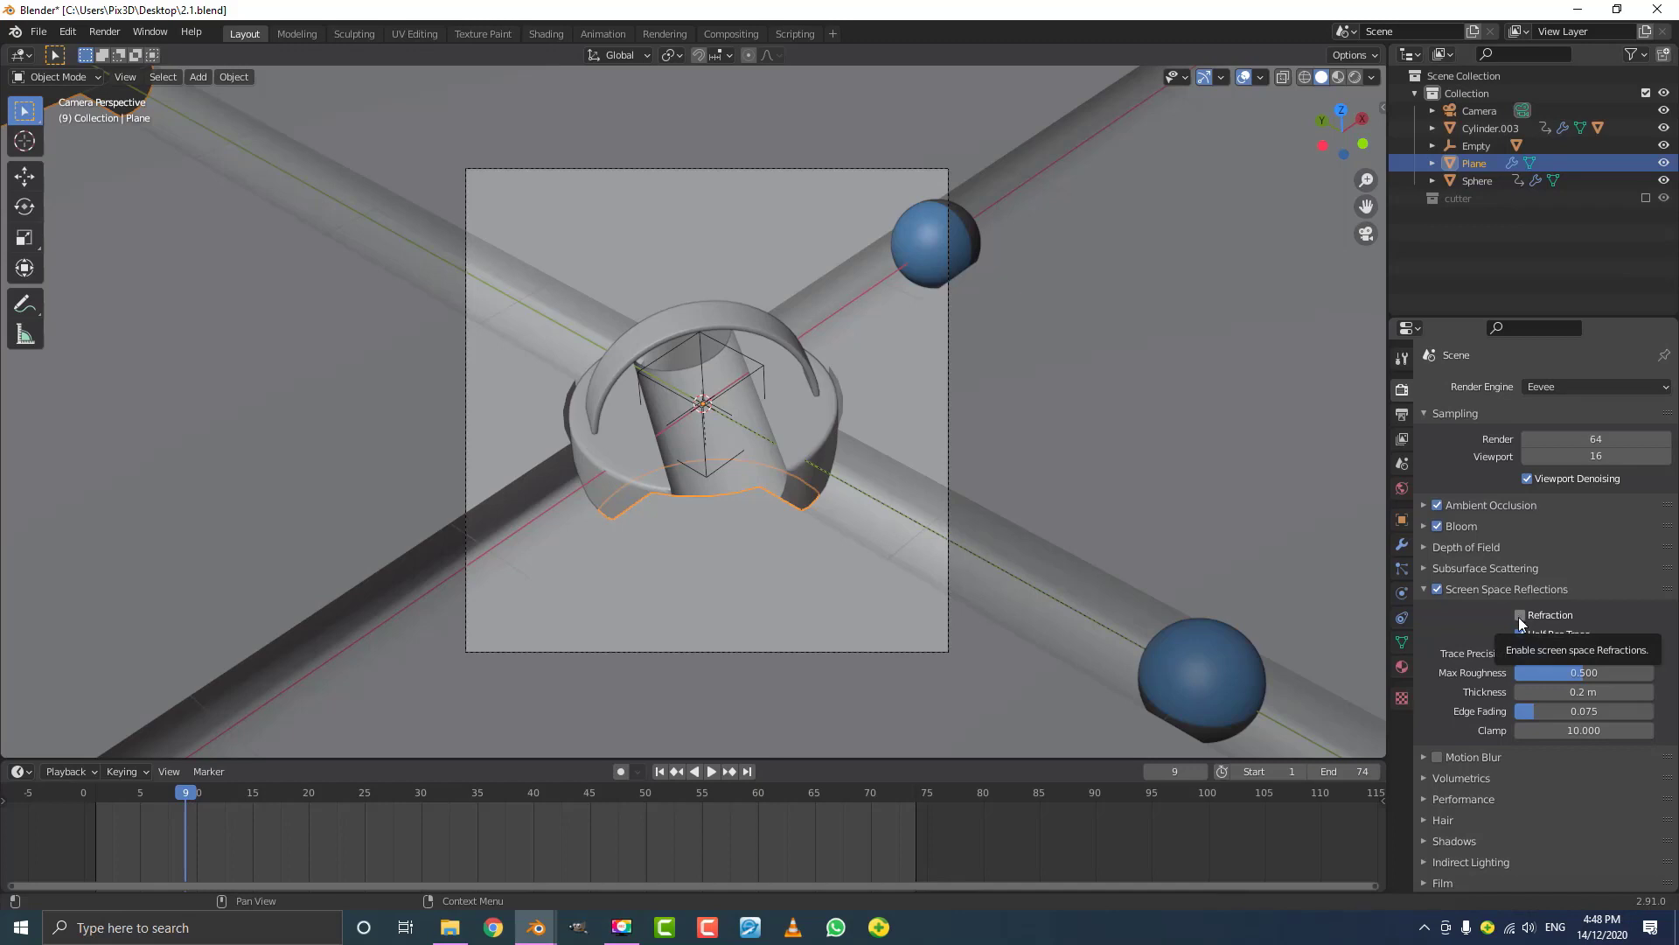
- Add an area light at the scene's centre and raise it along Z well above the ring
scroll(841, 412, "down", 2)
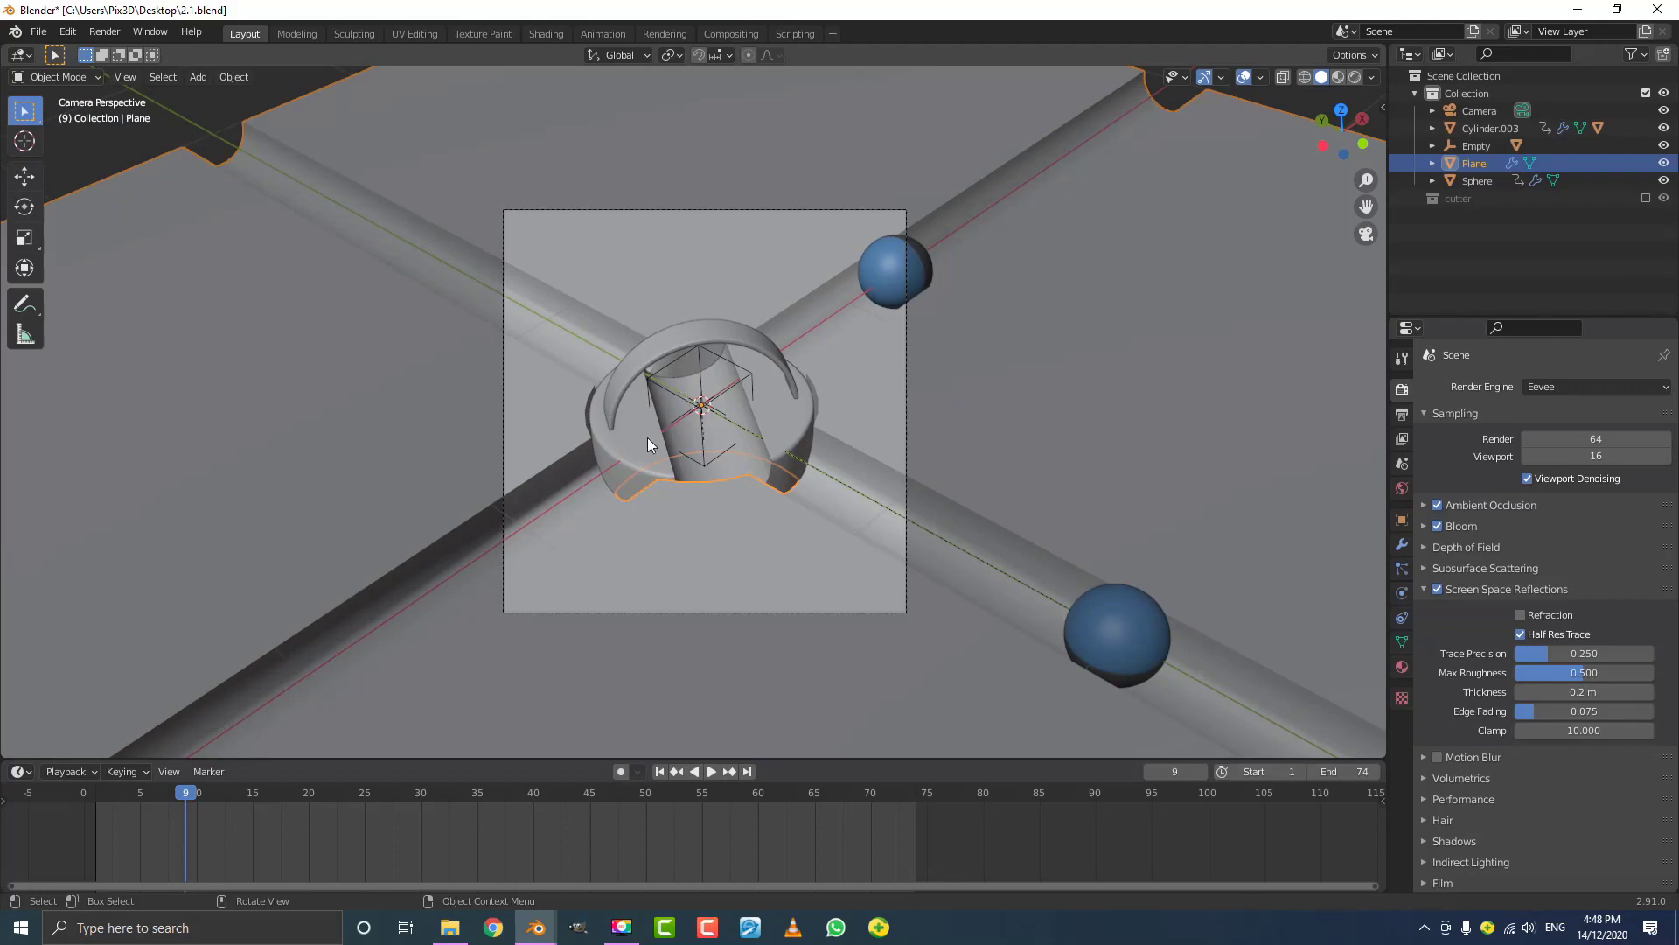
middle_click_drag(647, 437, 679, 404)
key("shift+a")
mouse_move(680, 404)
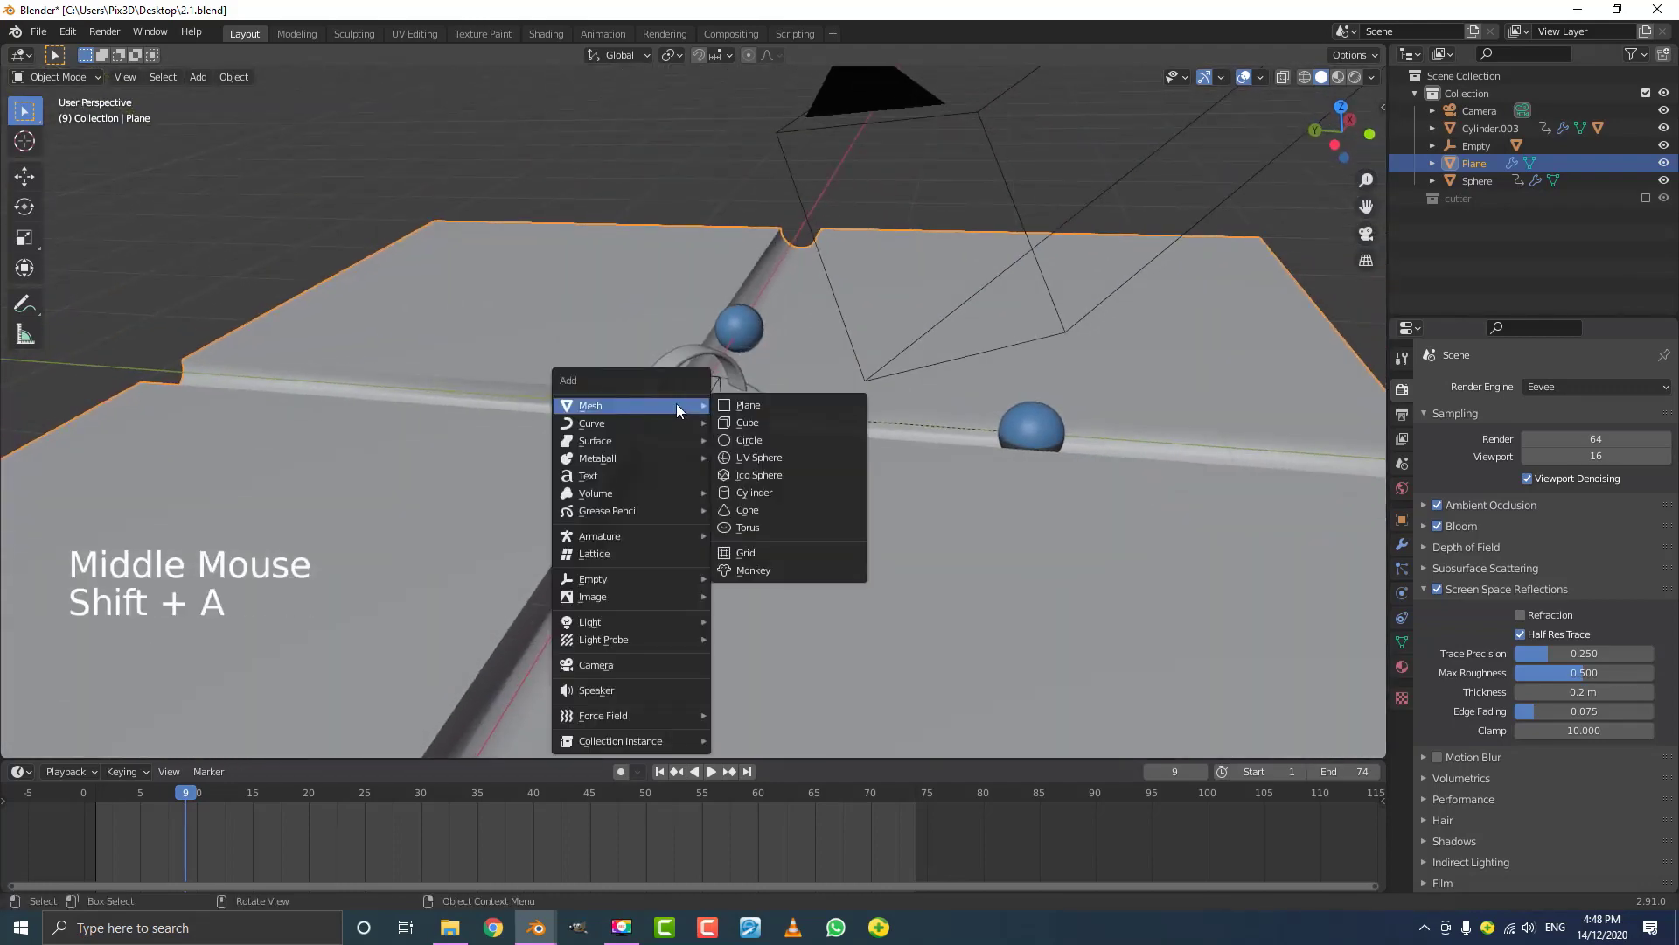
mouse_move(644, 621)
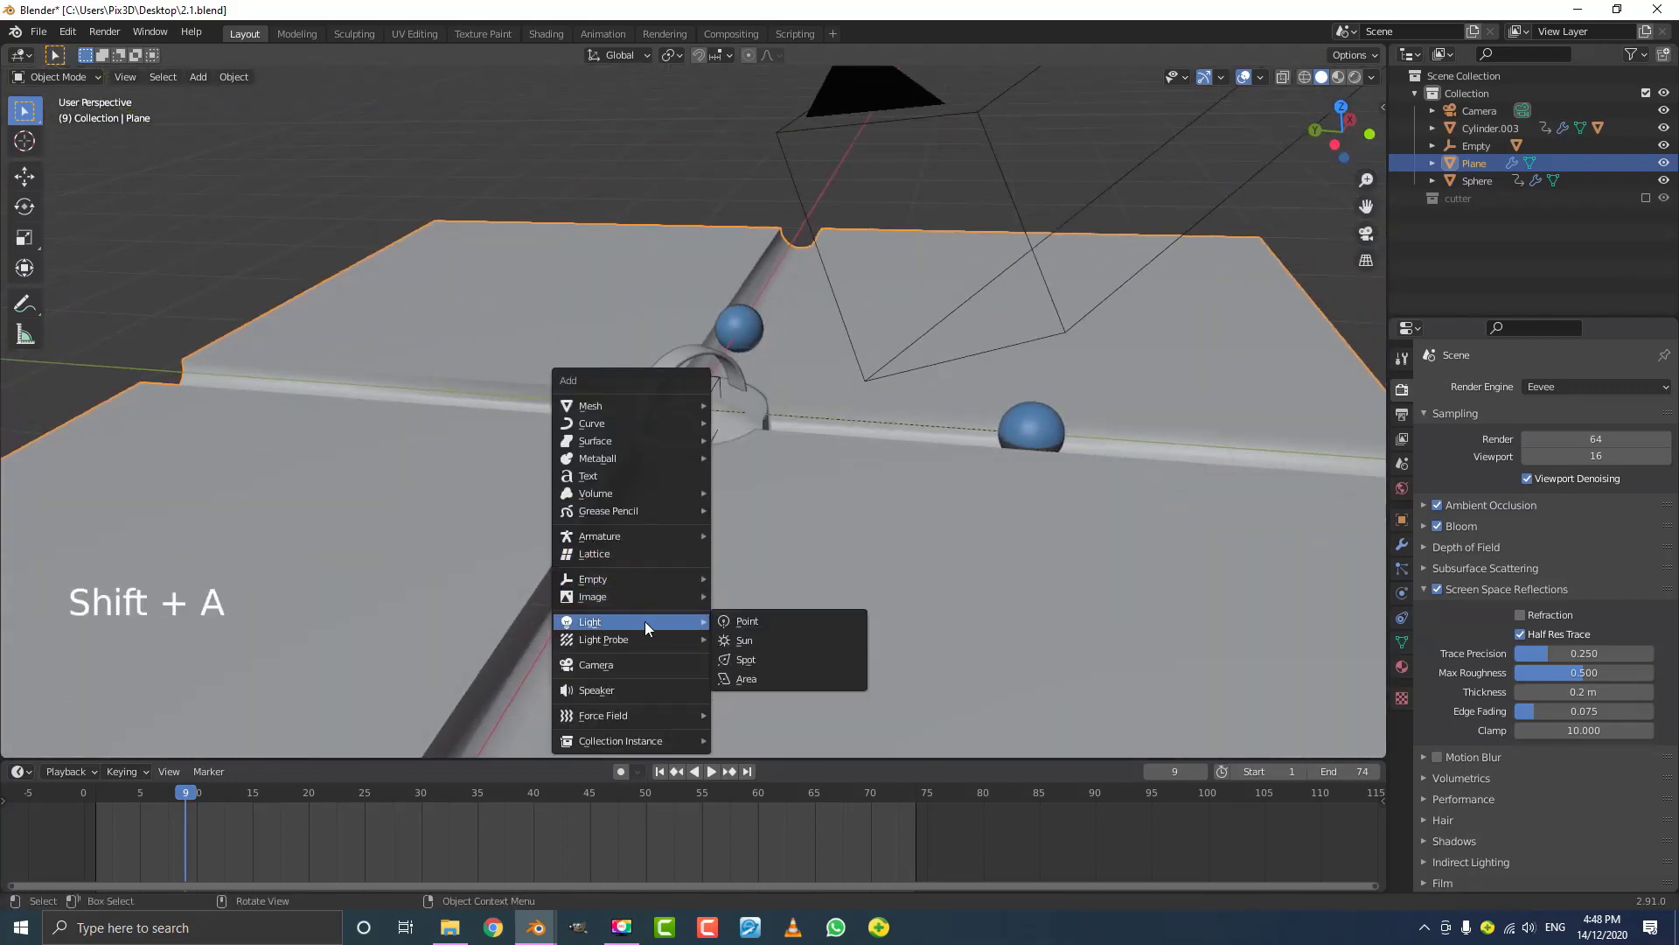
left_click(767, 685)
key("g")
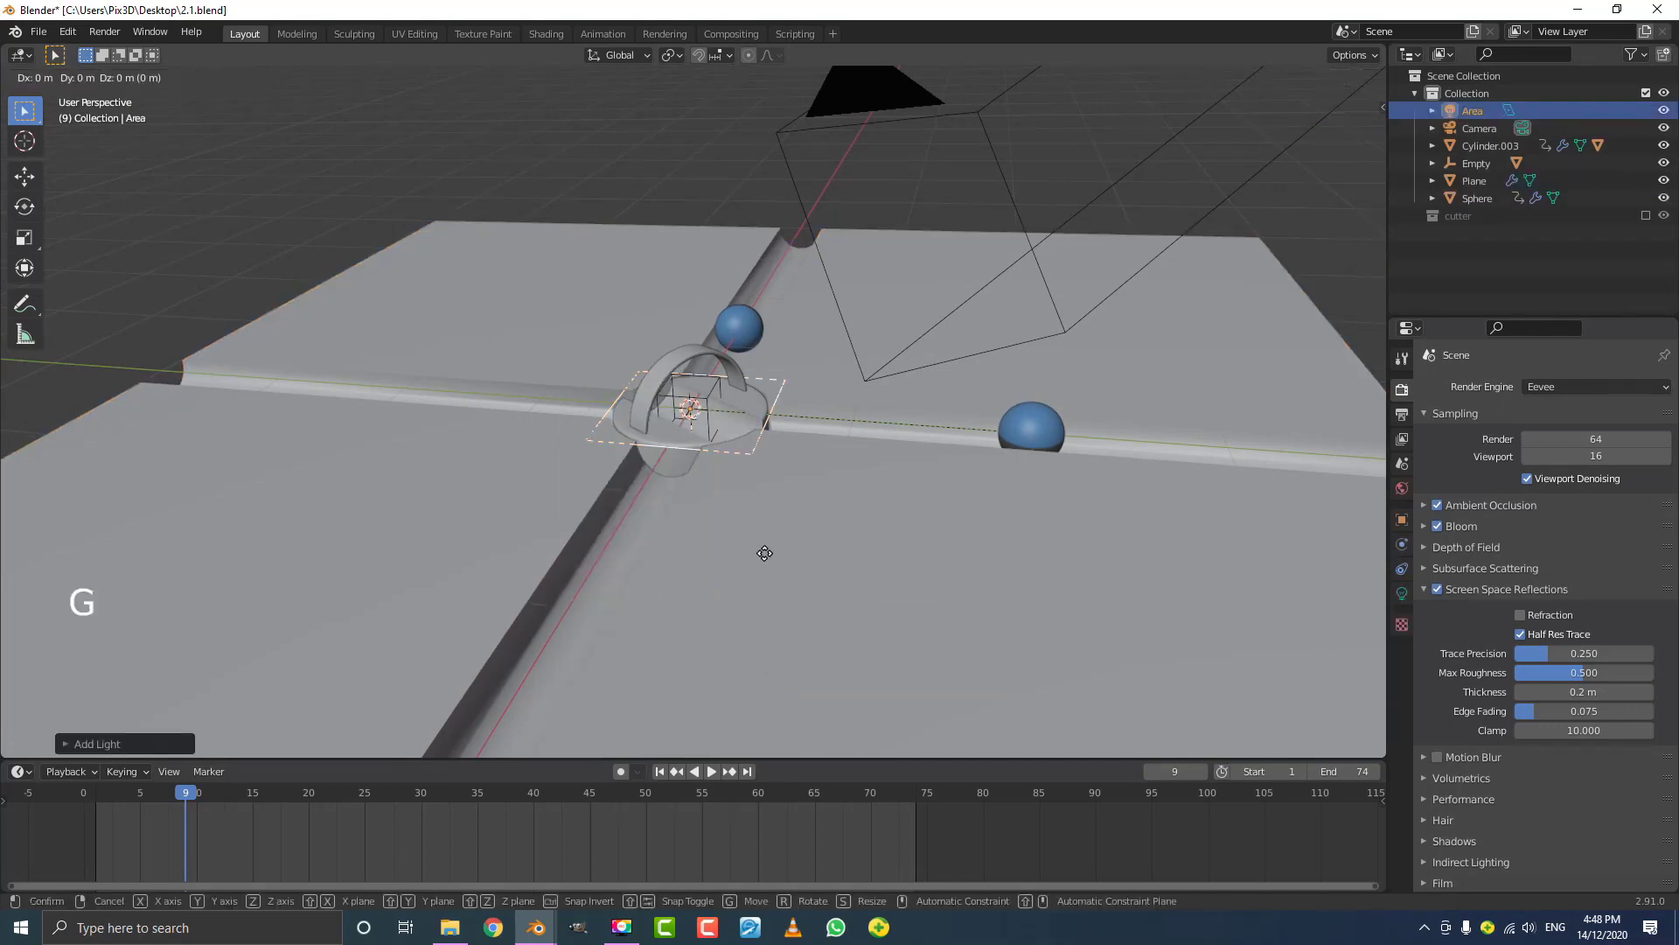
key("z")
left_click(762, 264)
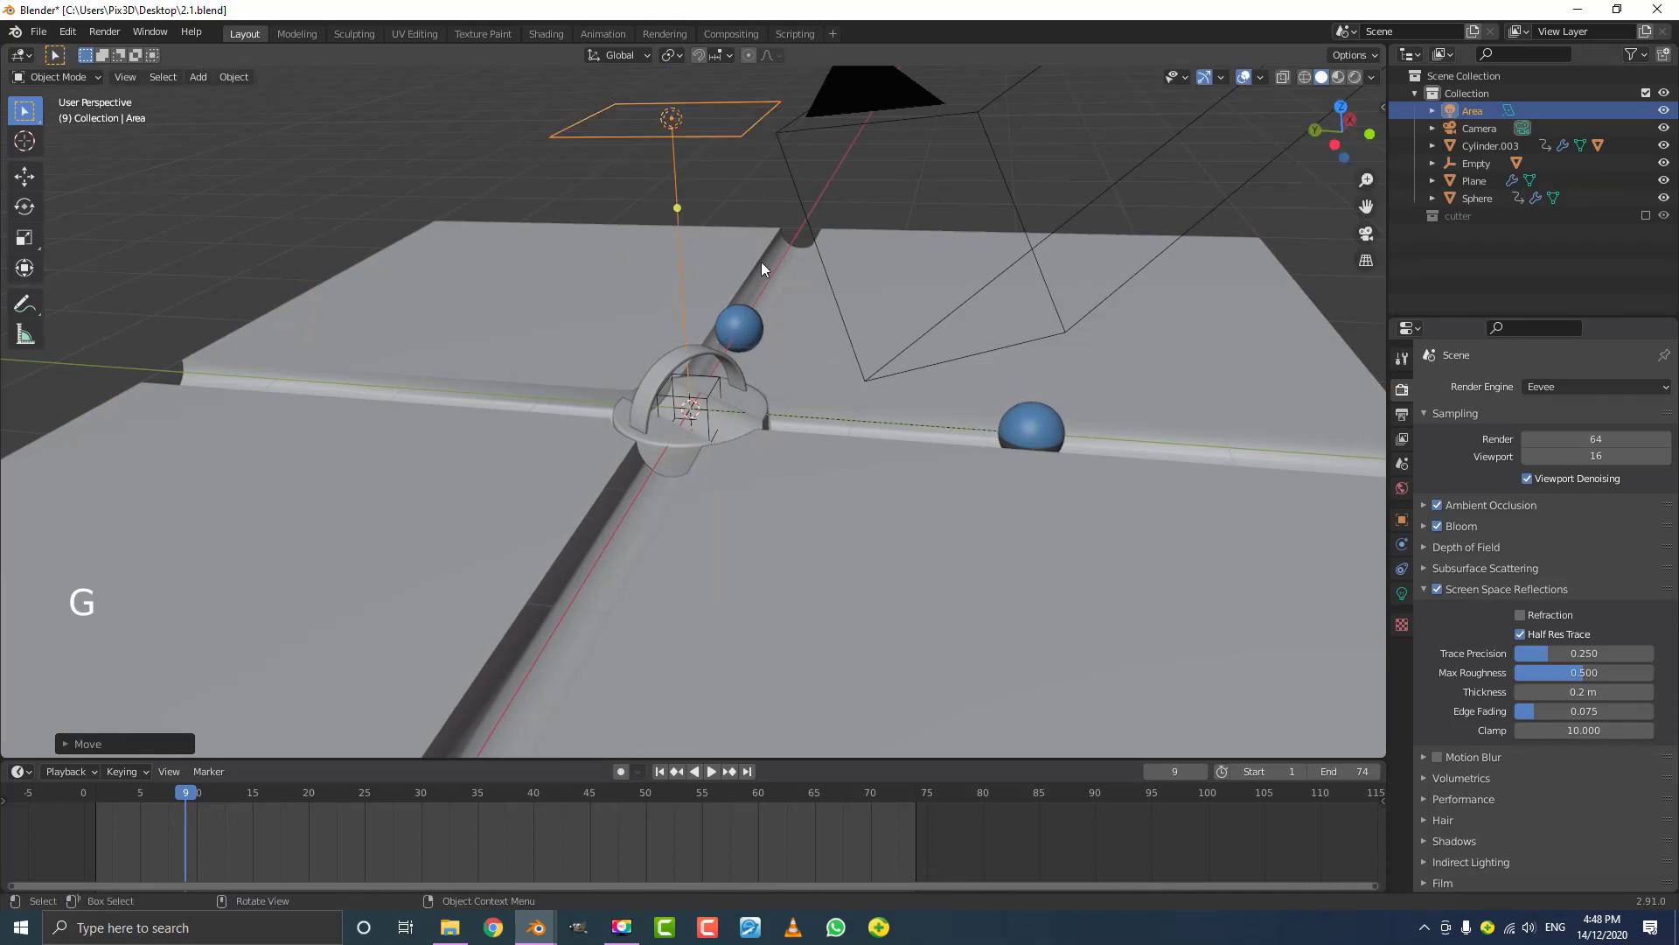
- Enlarge the area light to a size of about 1.94 m and set its power to 80 W
scroll(760, 261, "down", 3)
middle_click_drag(854, 323, 953, 337)
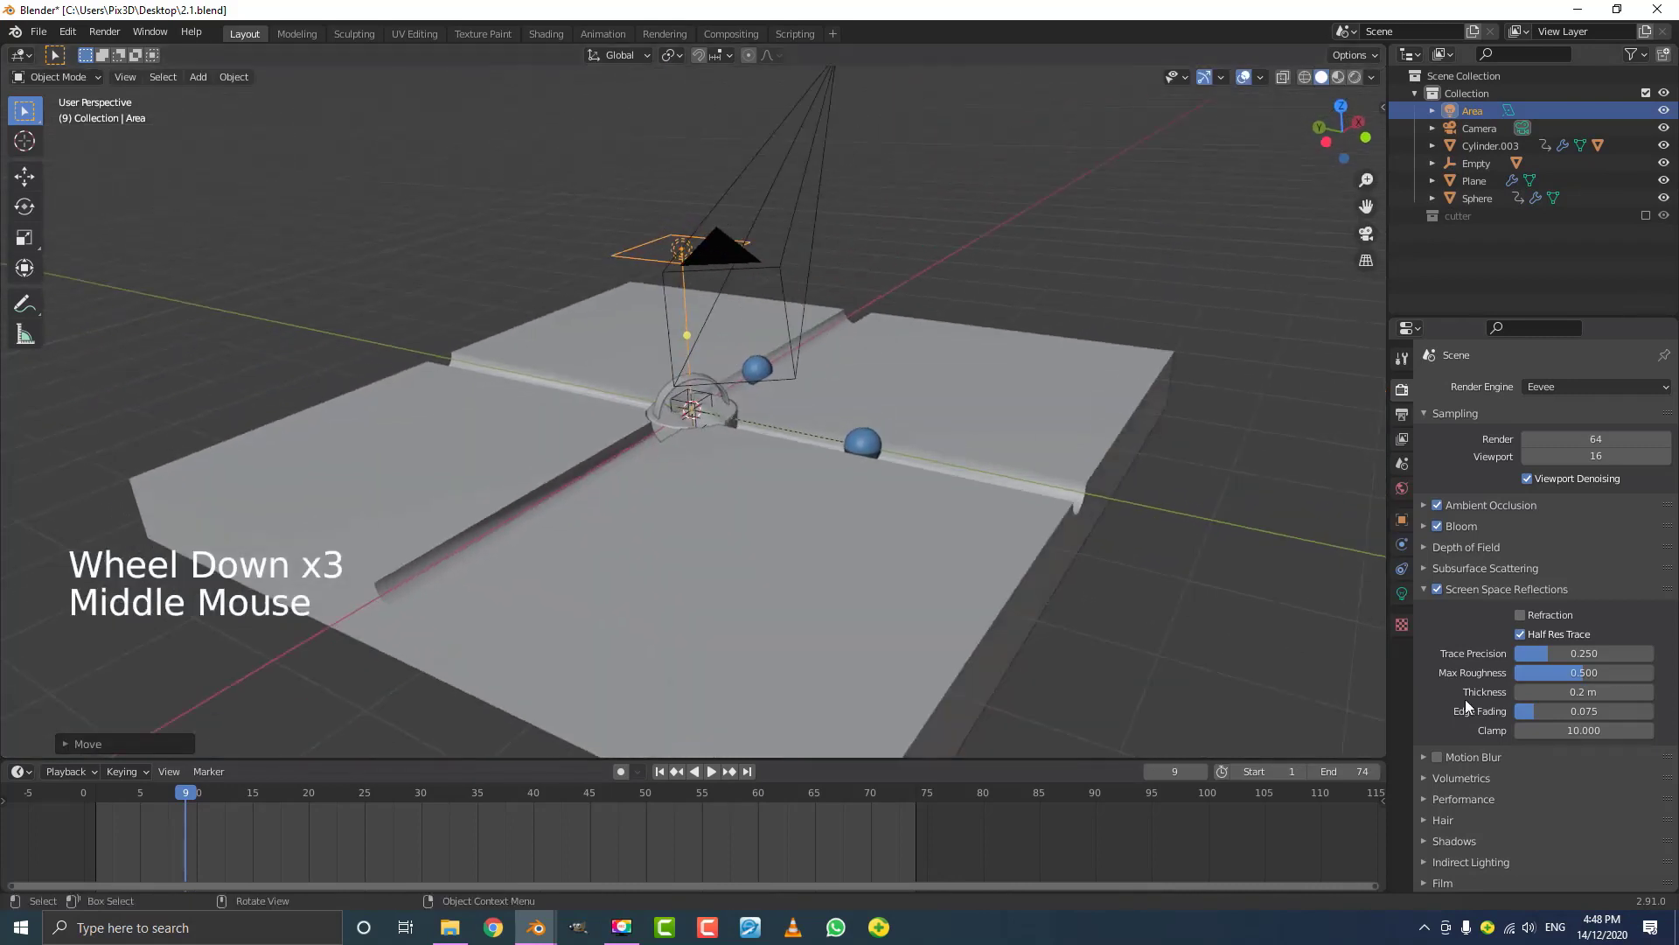
left_click(1402, 593)
left_click_drag(1583, 566, 1678, 566)
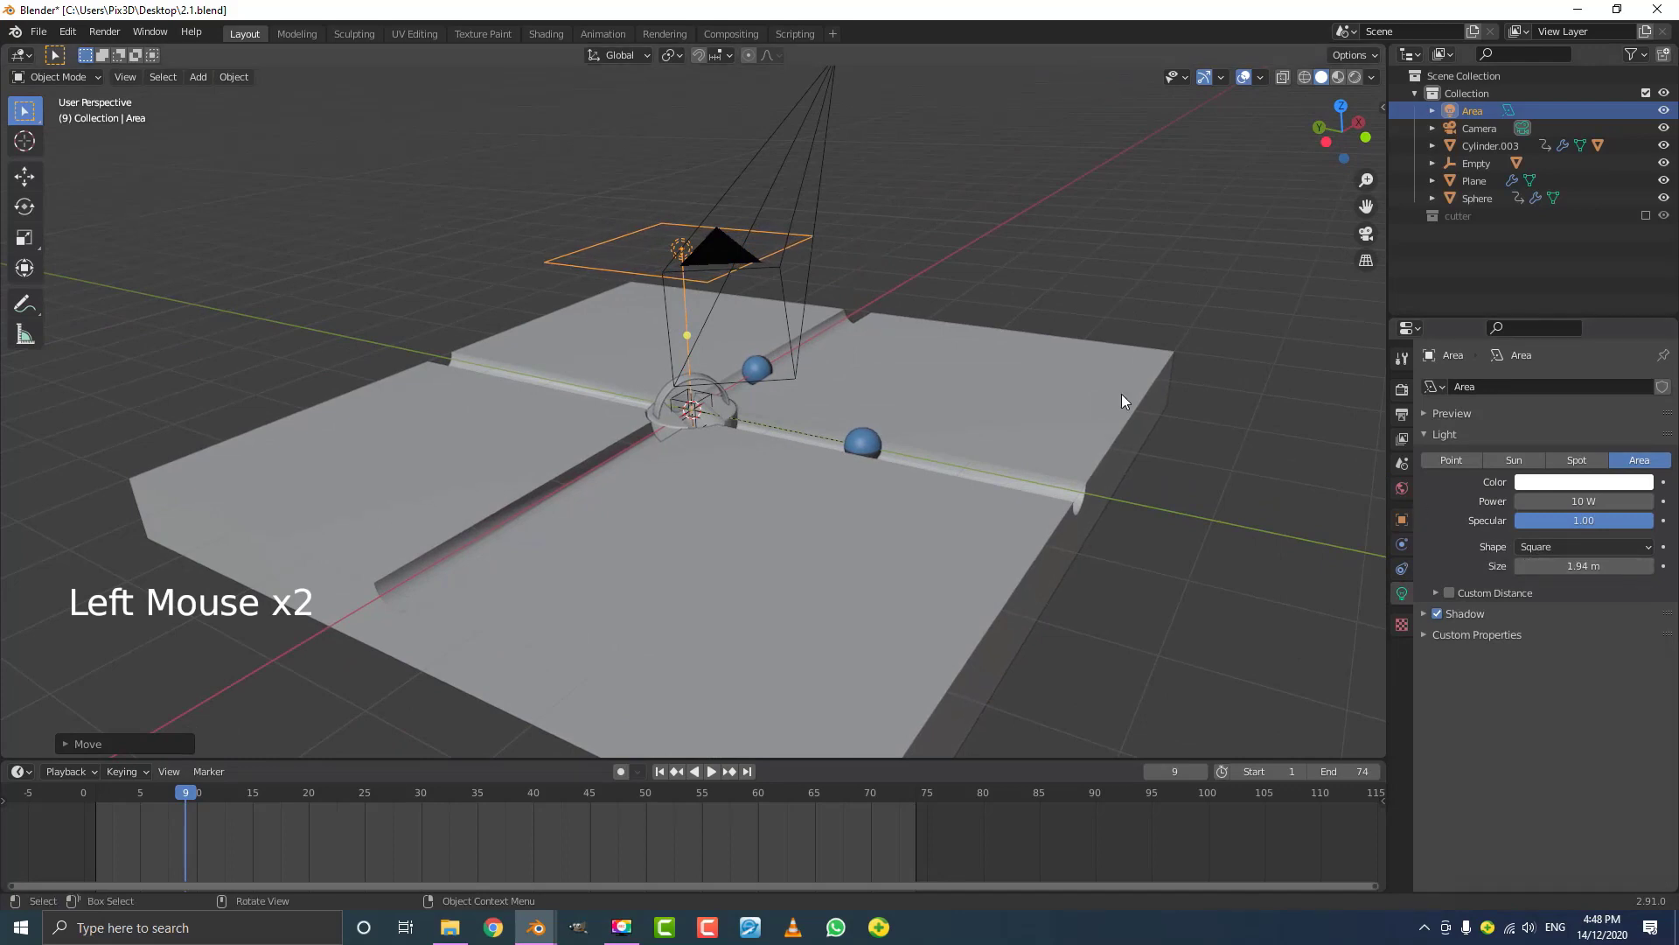
left_click(1576, 500)
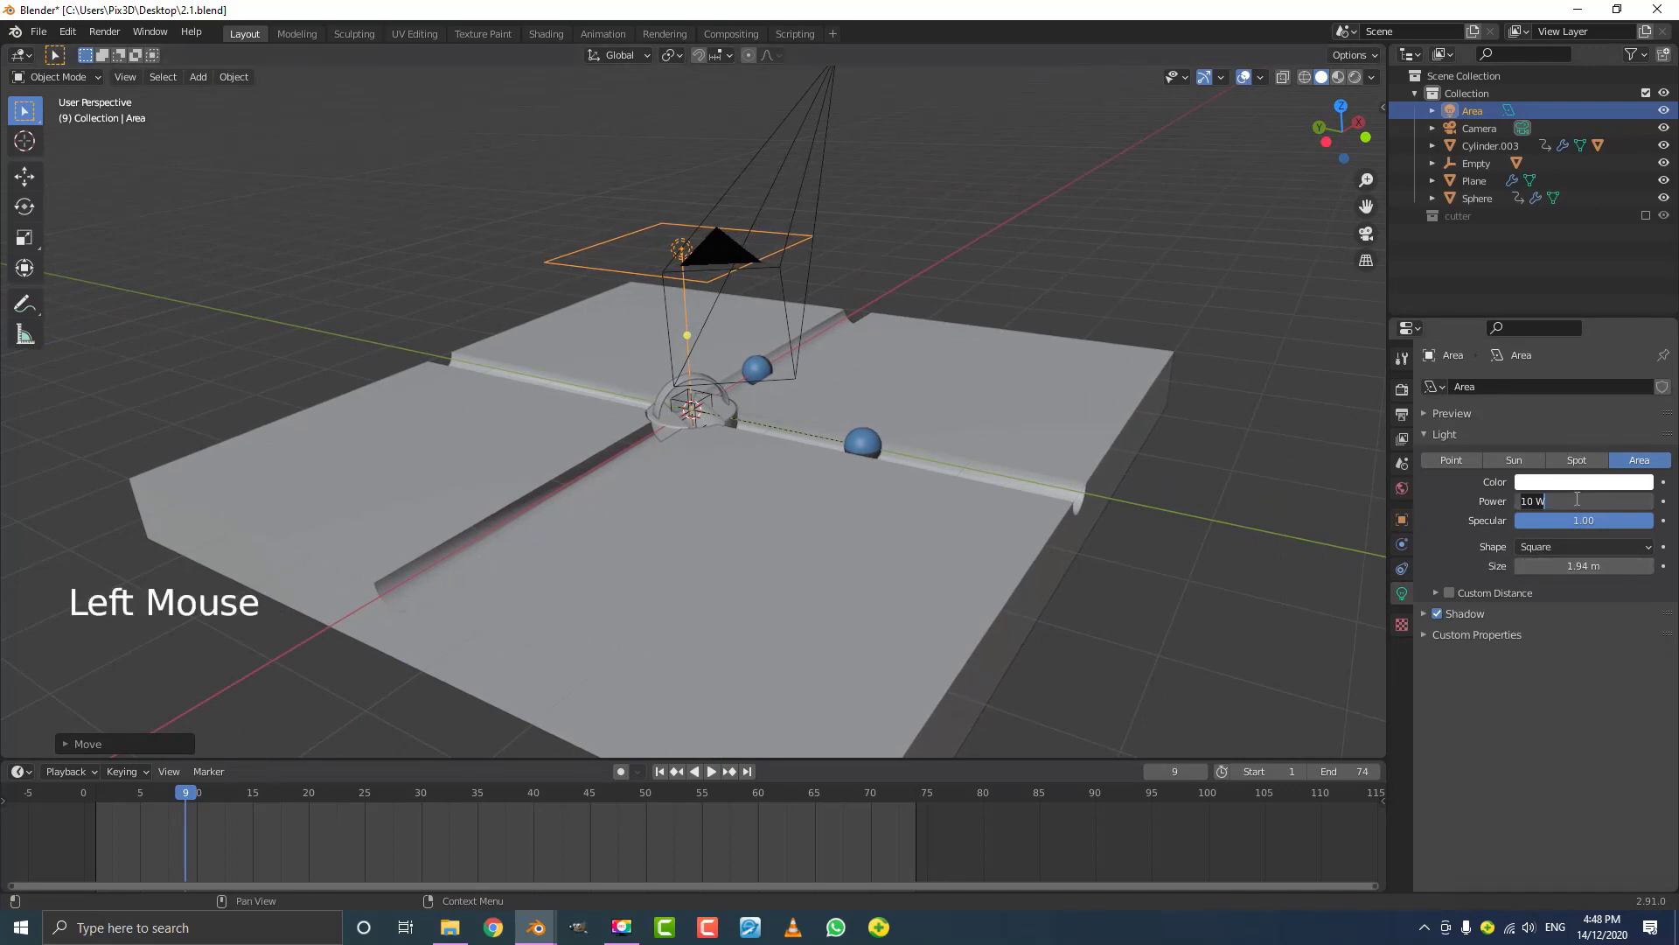
type("80")
key("Return")
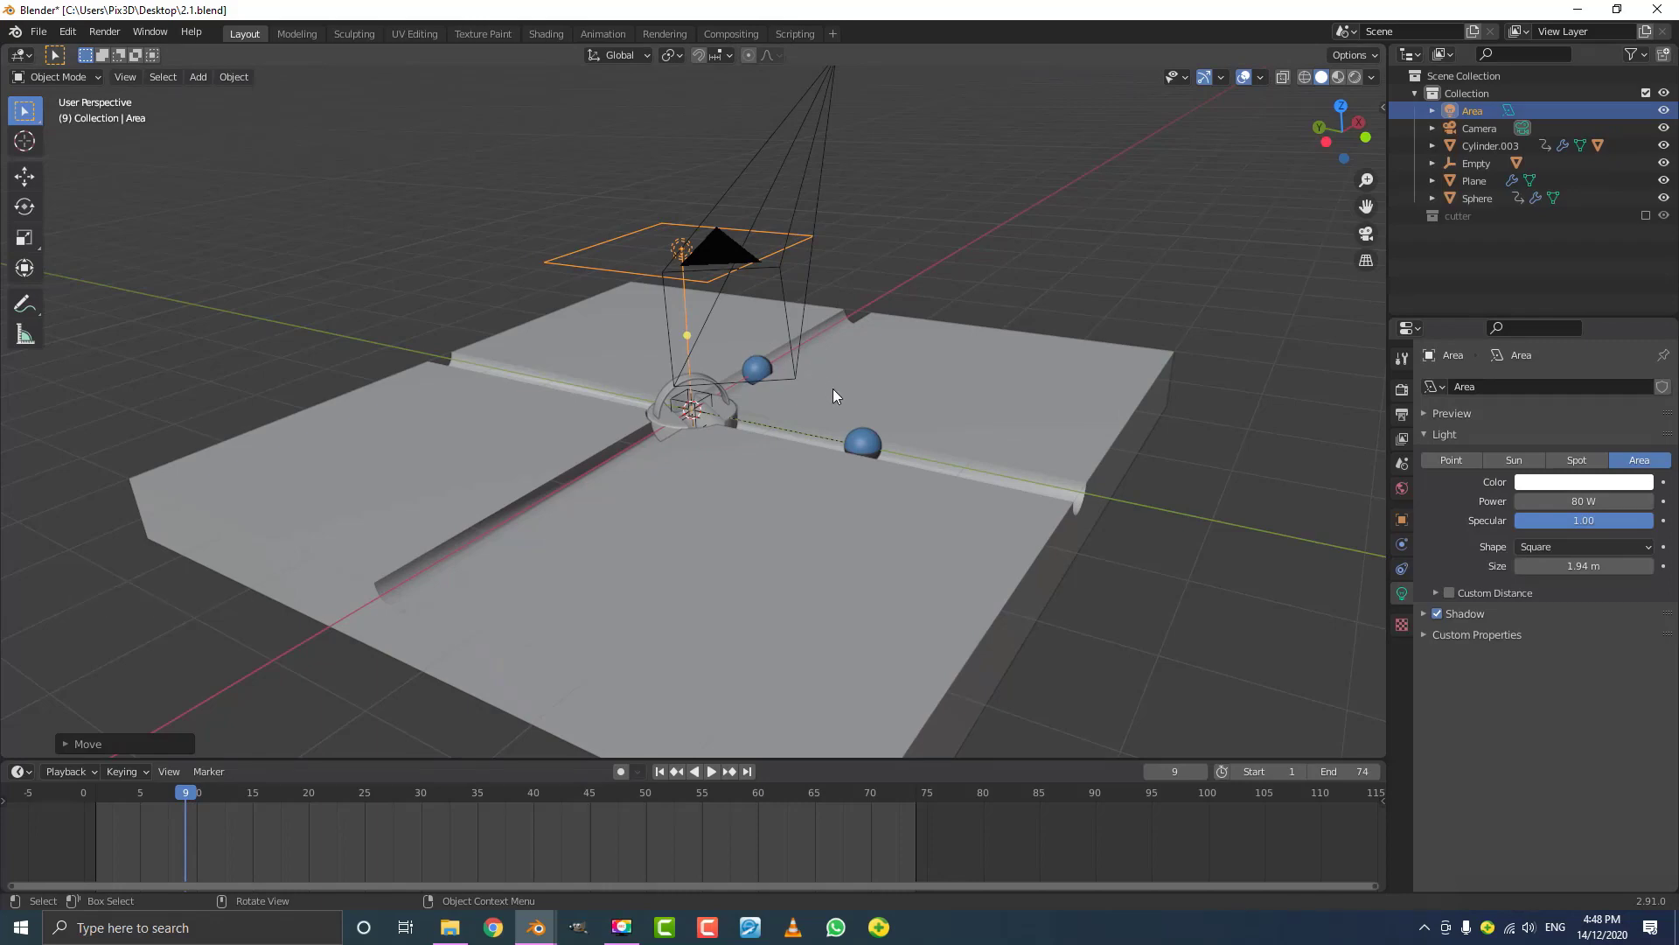
- Switch the viewport to Rendered shading and raise the area light a little higher along Z
key("z")
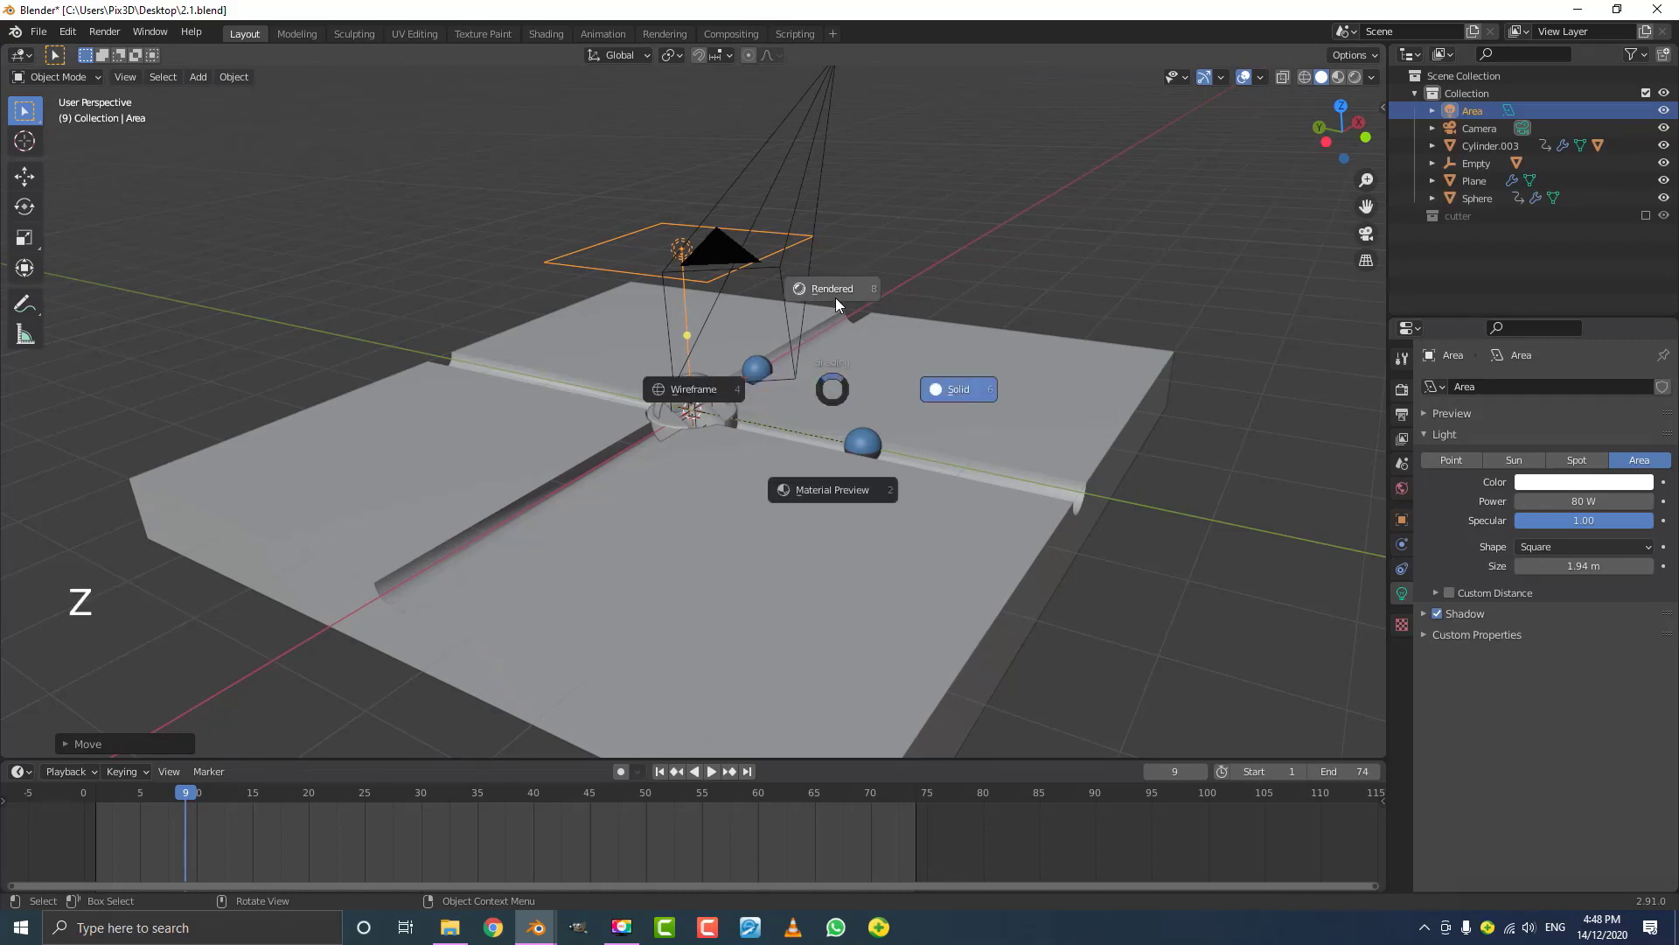
left_click(836, 298)
scroll(837, 274, "up", 4)
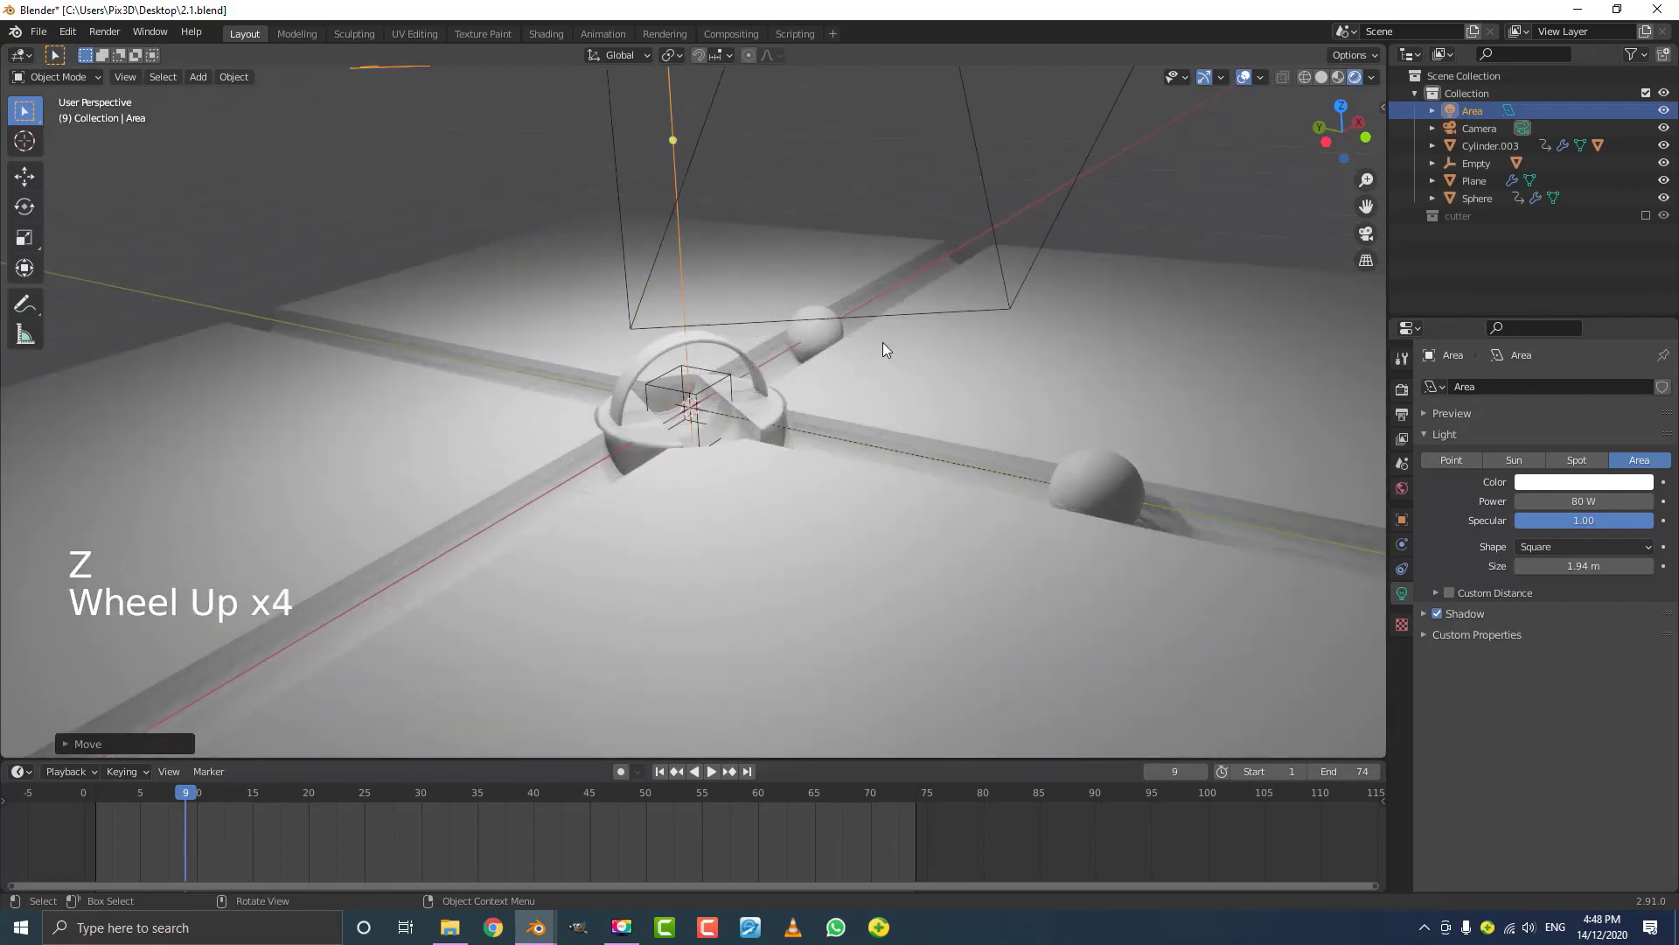
mouse_move(883, 343)
middle_mouse_down()
mouse_move(791, 378)
mouse_move(782, 444)
mouse_move(728, 402)
mouse_move(733, 346)
middle_mouse_up()
scroll(733, 348, "down", 1)
key("g")
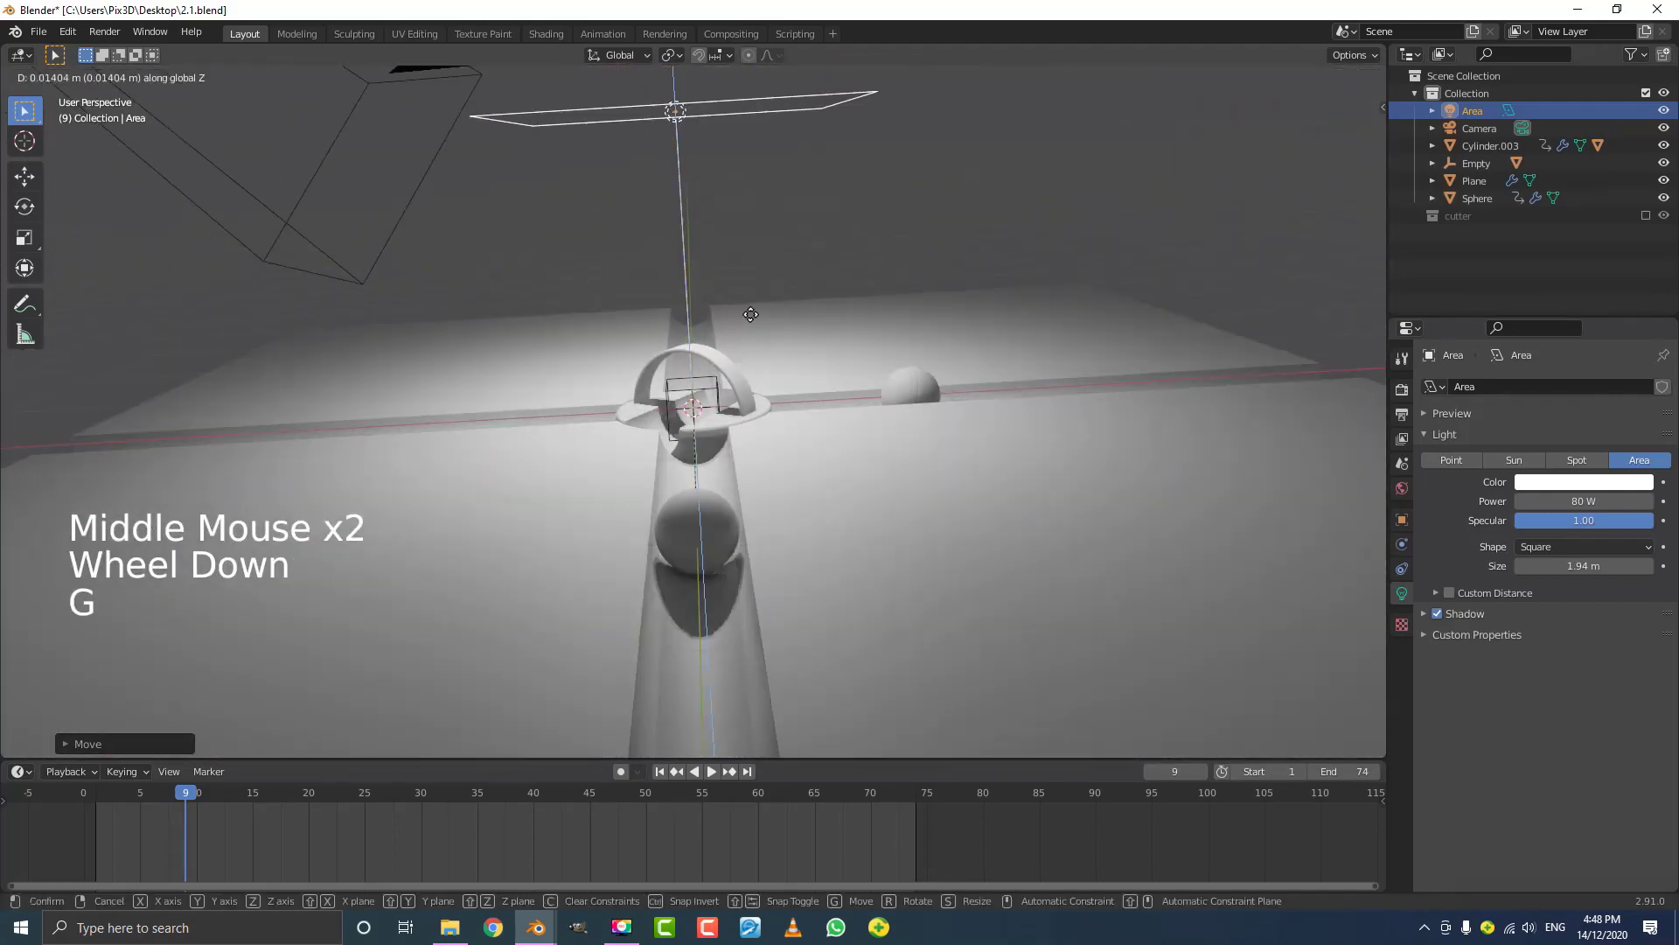
left_click(757, 263)
- Duplicate the area light, place the copy on the +X side and tilt it toward the central ring
scroll(759, 281, "down", 3)
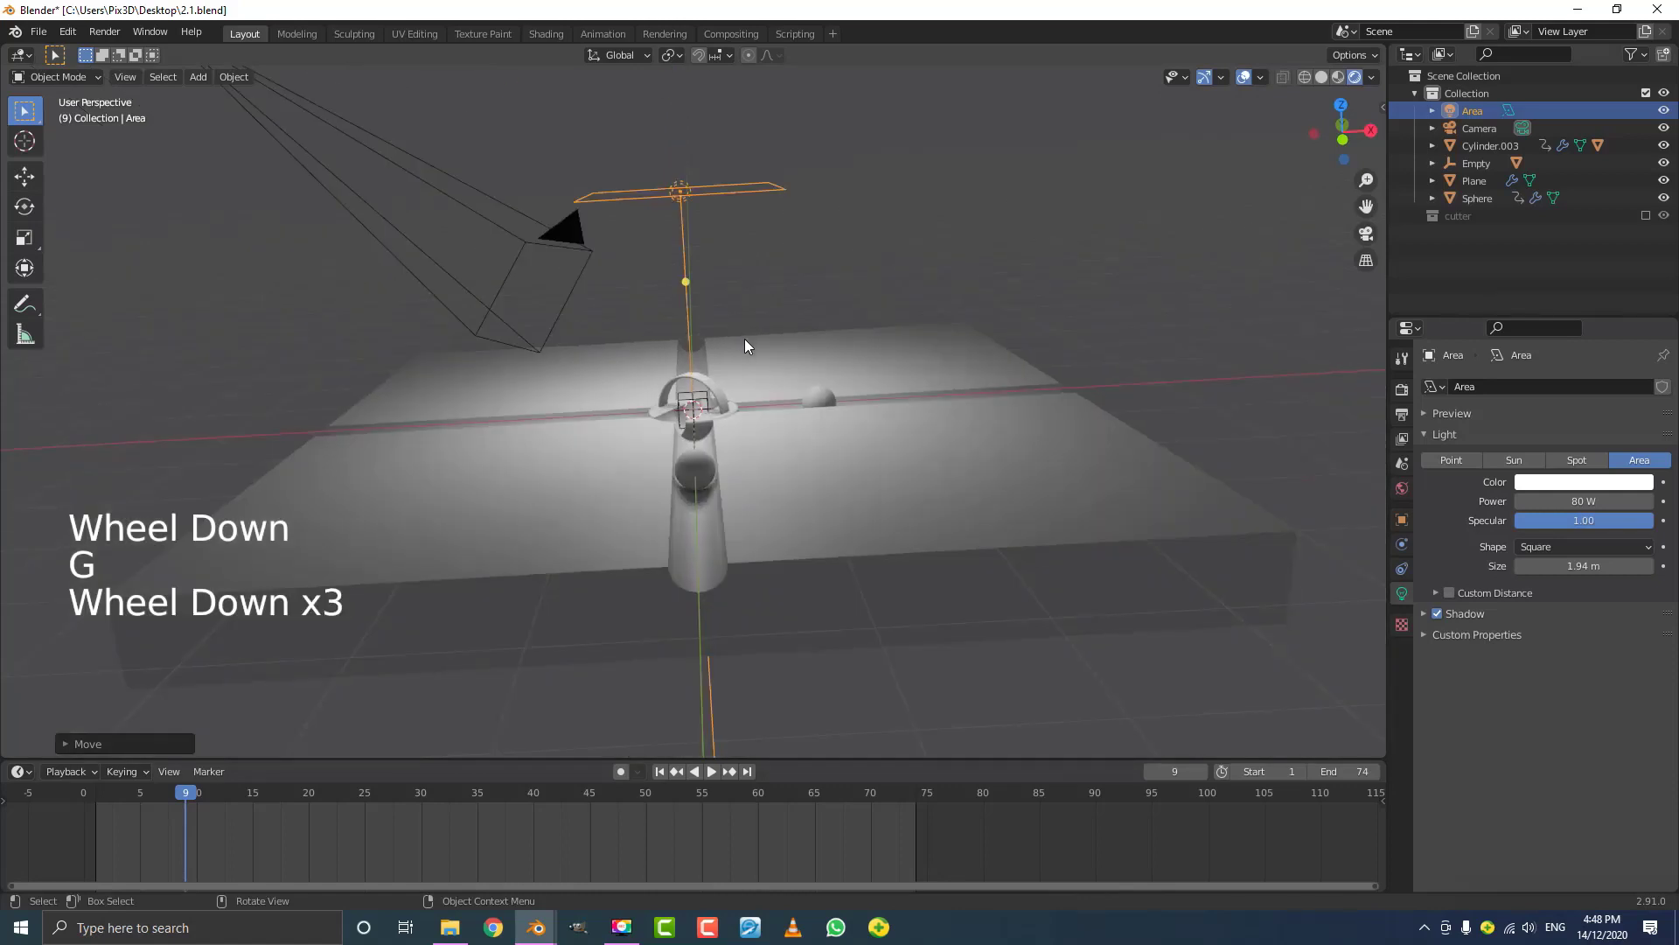
key("shift+d")
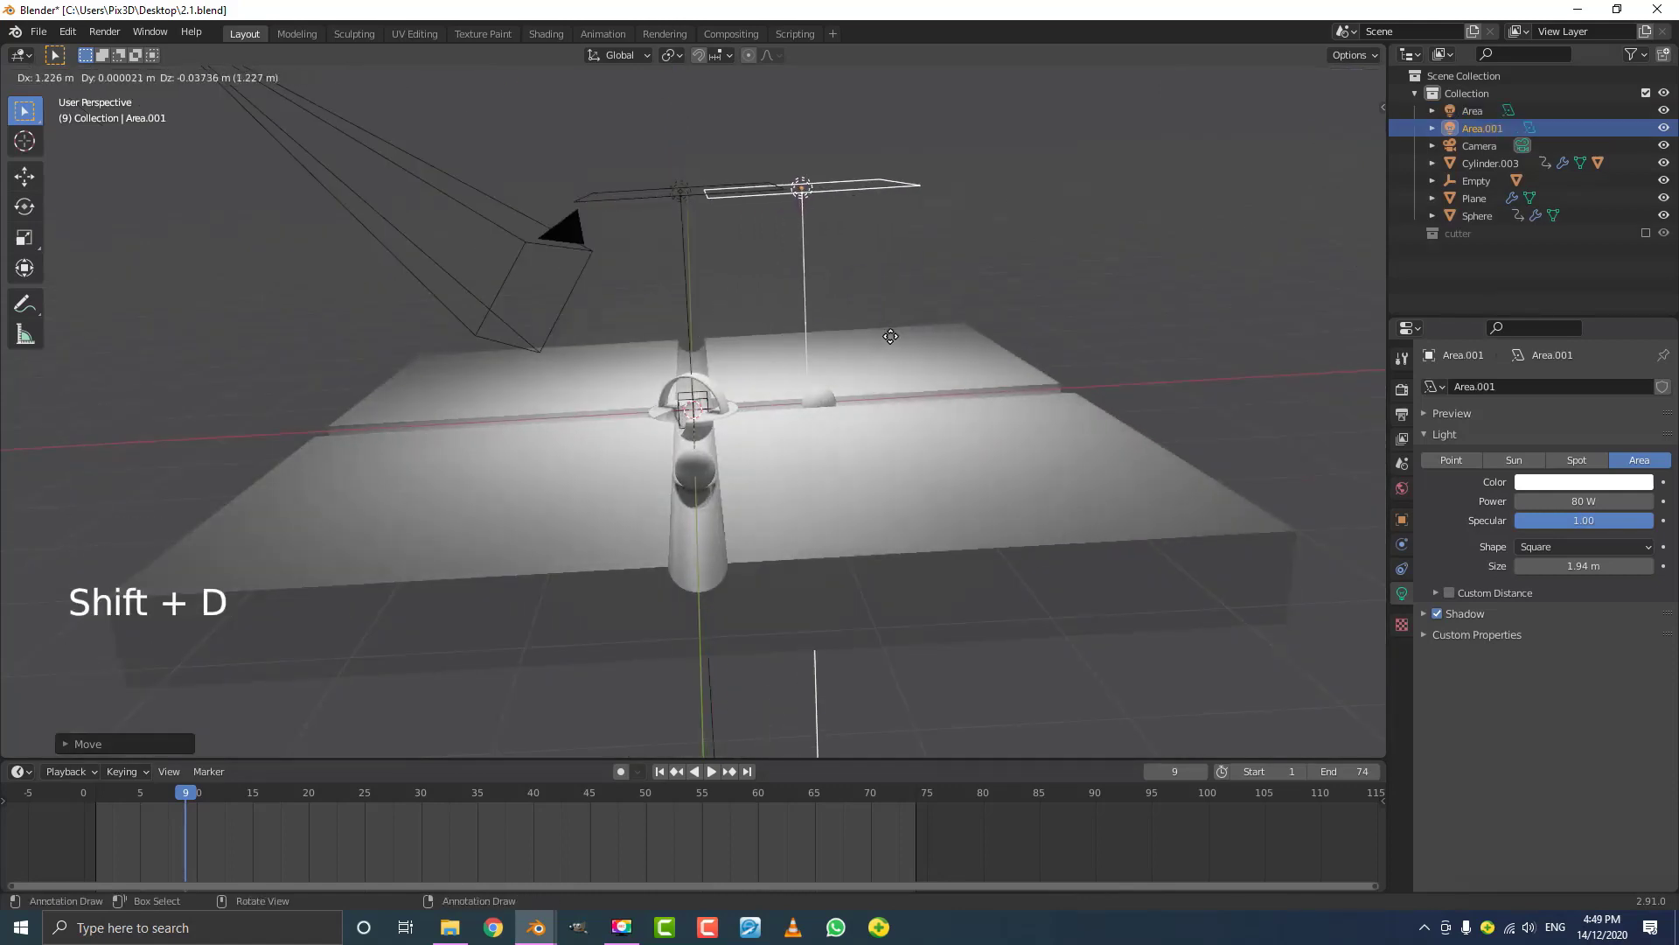
left_click(943, 346)
key("r")
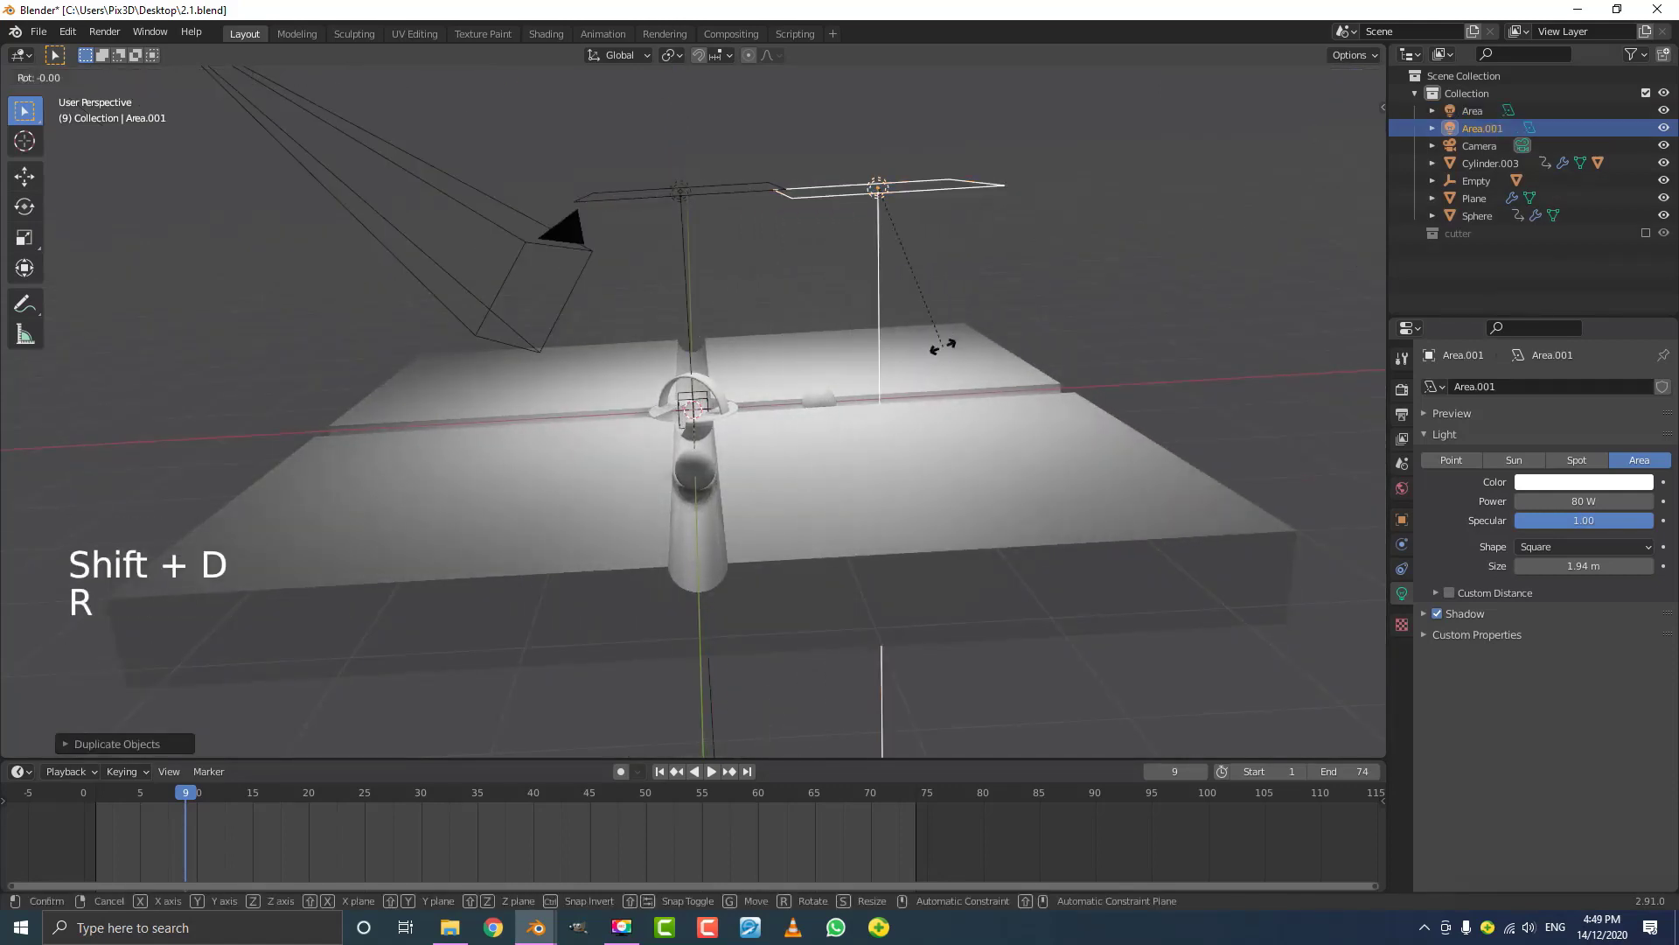
left_click(789, 349)
- From the top view, rotate the duplicated light about the vertical and move it into the +X, -Y quadrant, aimed at the centre
middle_click_drag(789, 349, 981, 401)
scroll(690, 317, "up", 3)
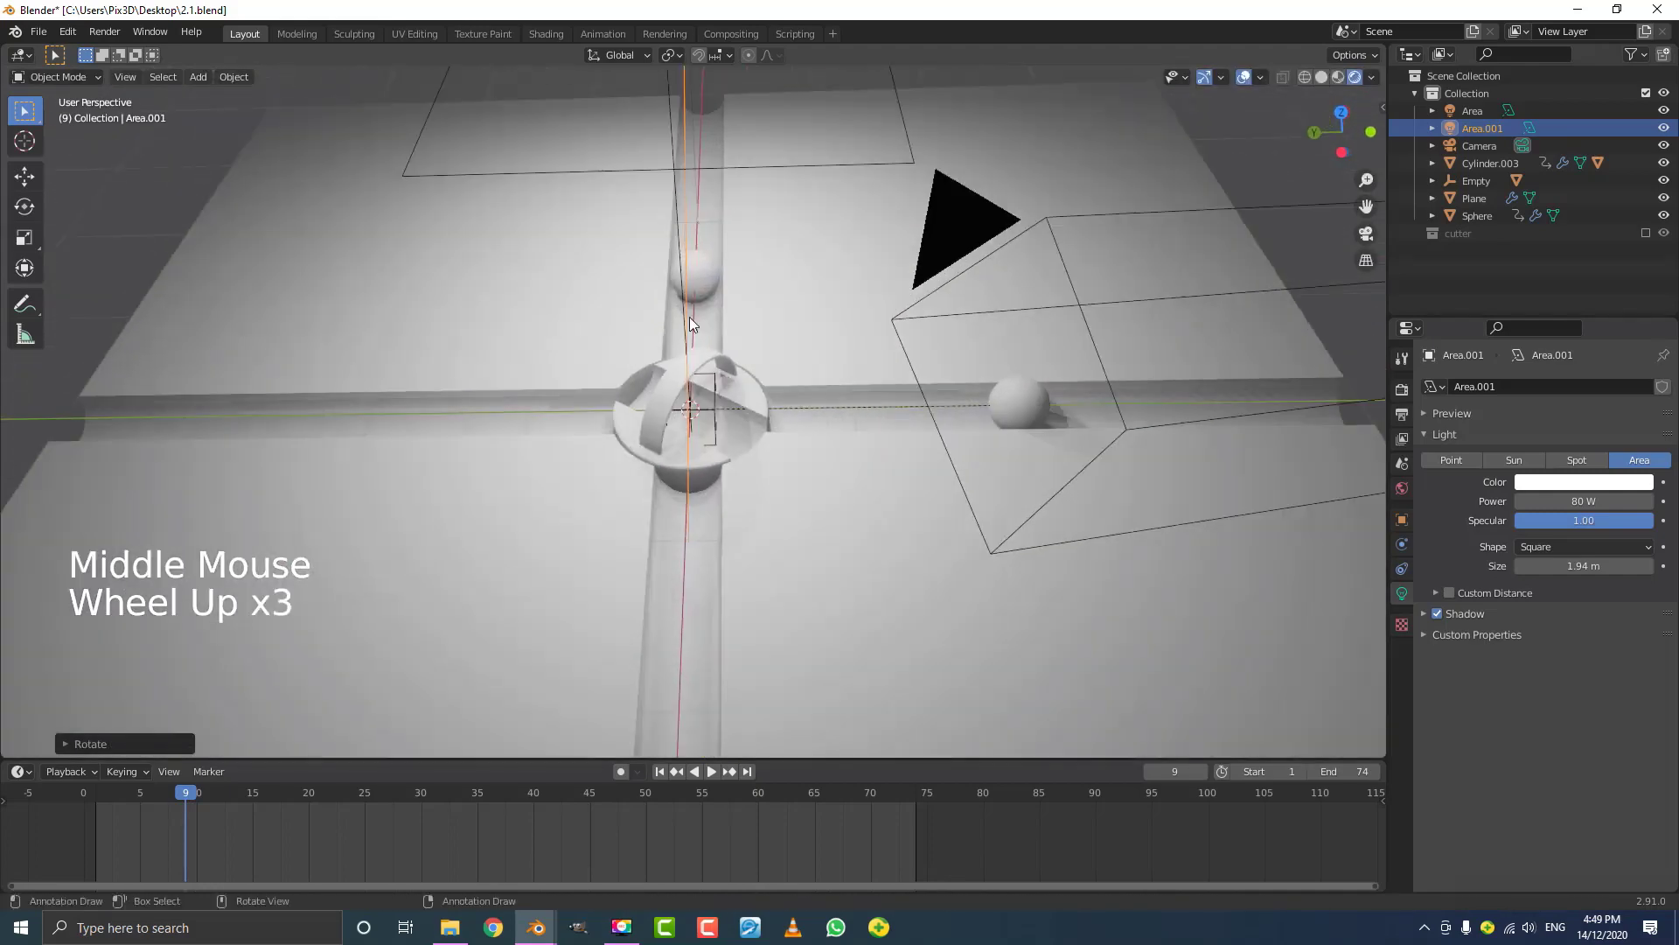
key("KP_7")
scroll(648, 376, "down", 4)
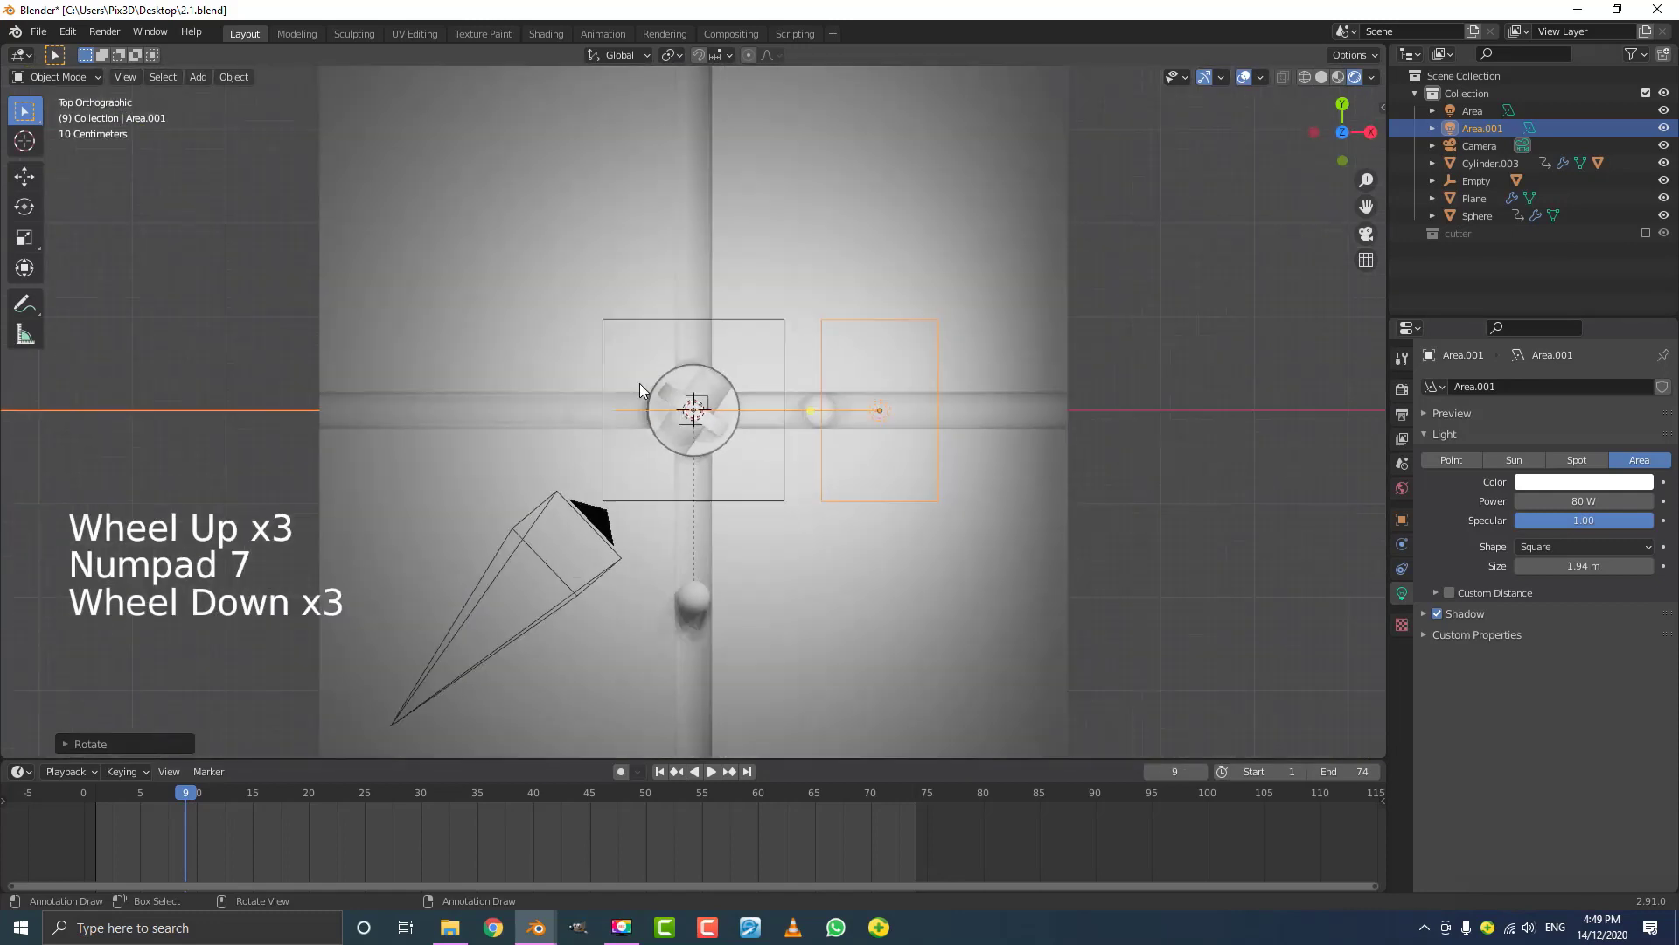
key("r")
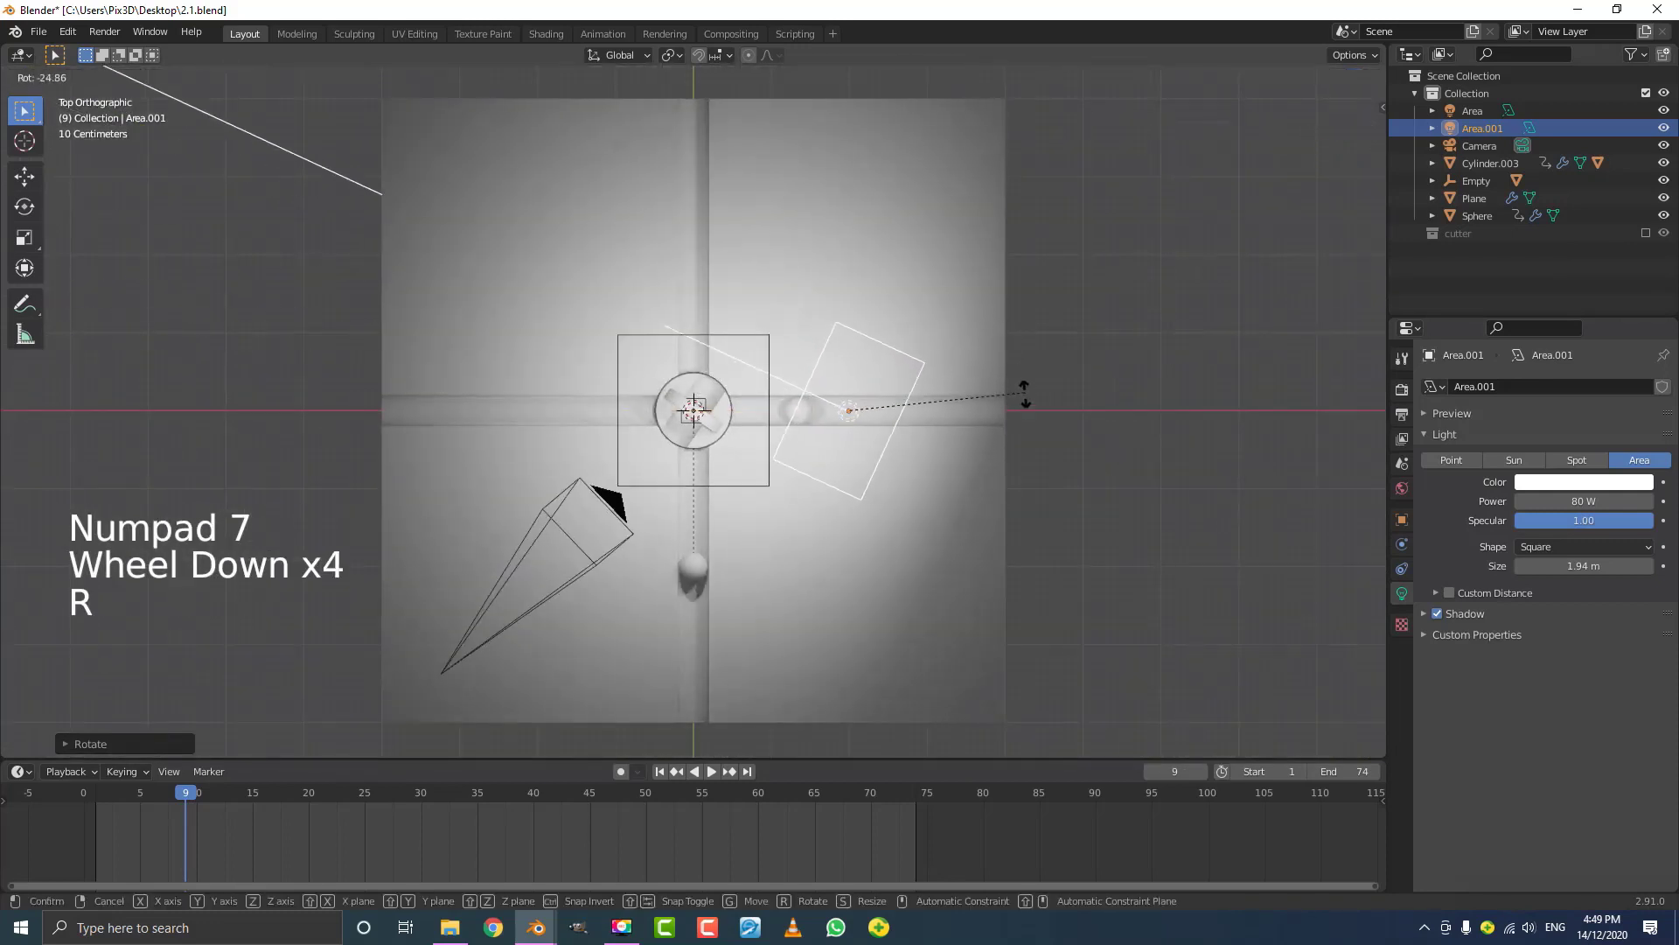
left_click(1028, 434)
key("g")
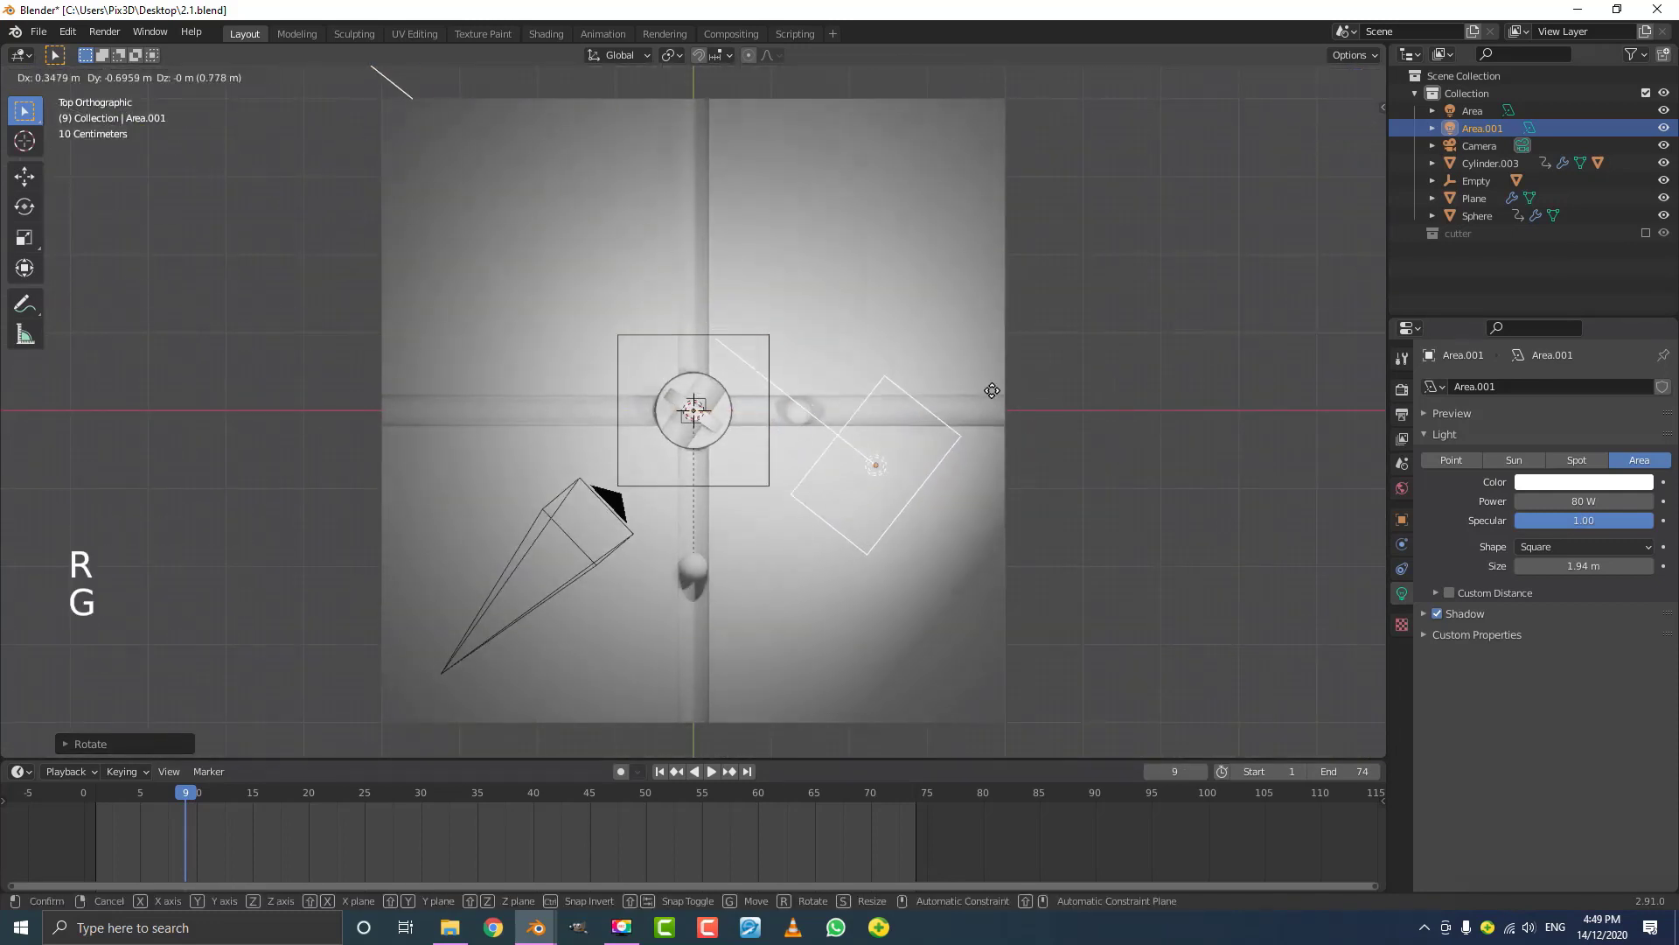
left_click(1040, 525)
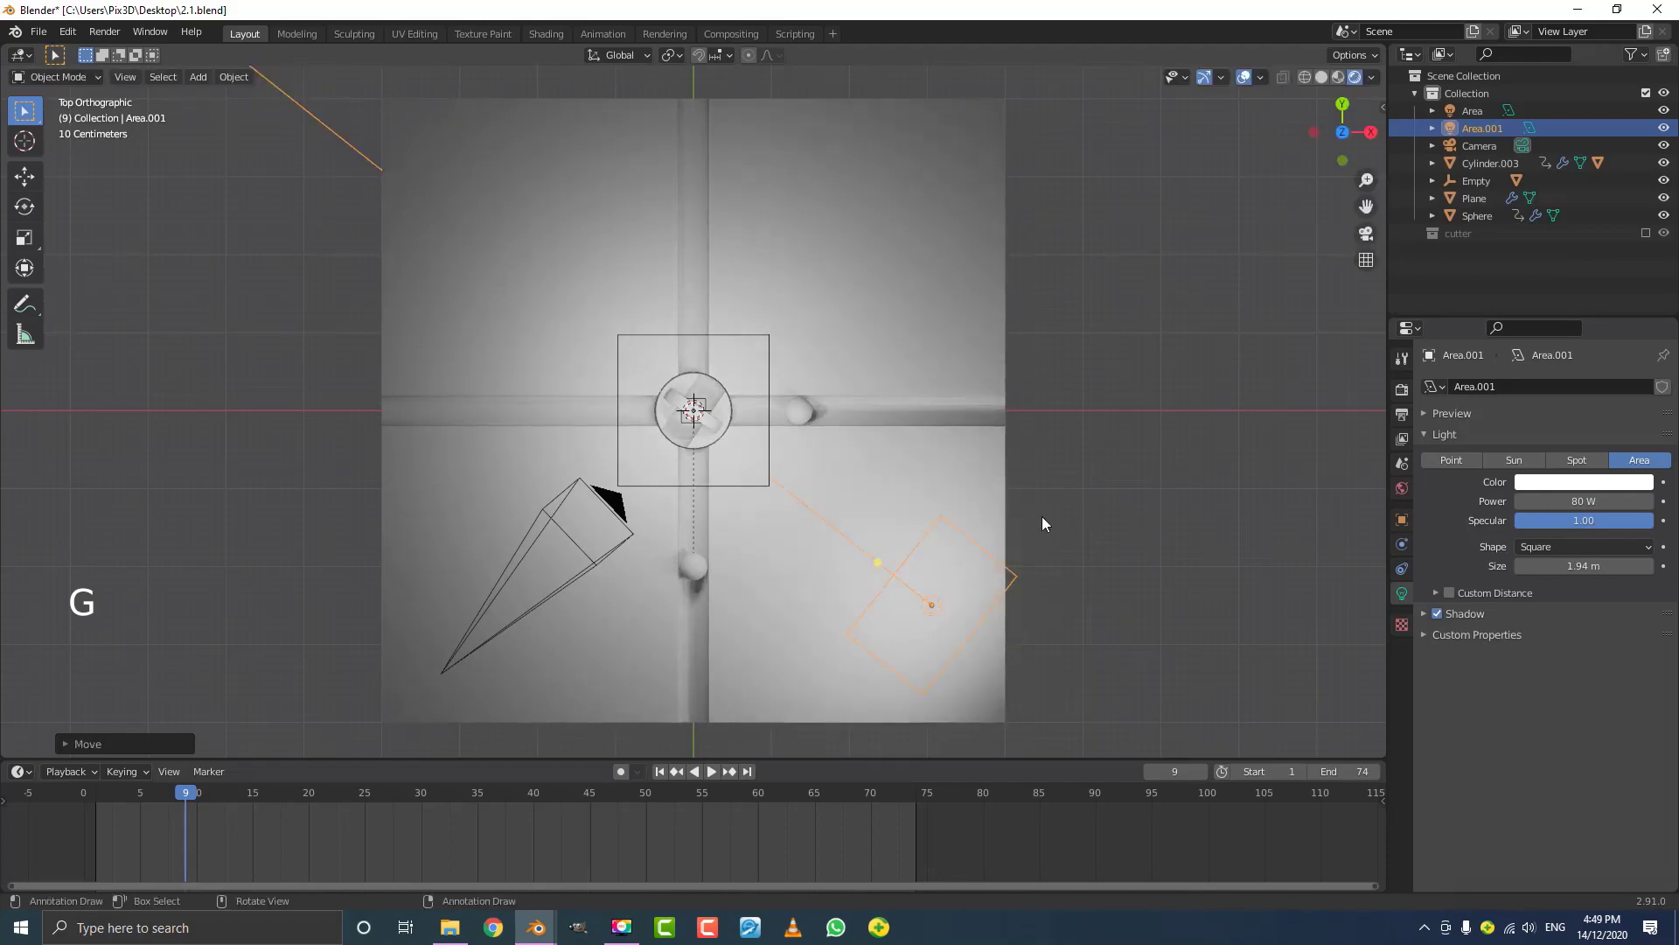
- Set the duplicated area light's power to 100 W
middle_click_drag(1041, 525, 1214, 140)
scroll(1213, 140, "up", 2)
scroll(874, 398, "up", 4)
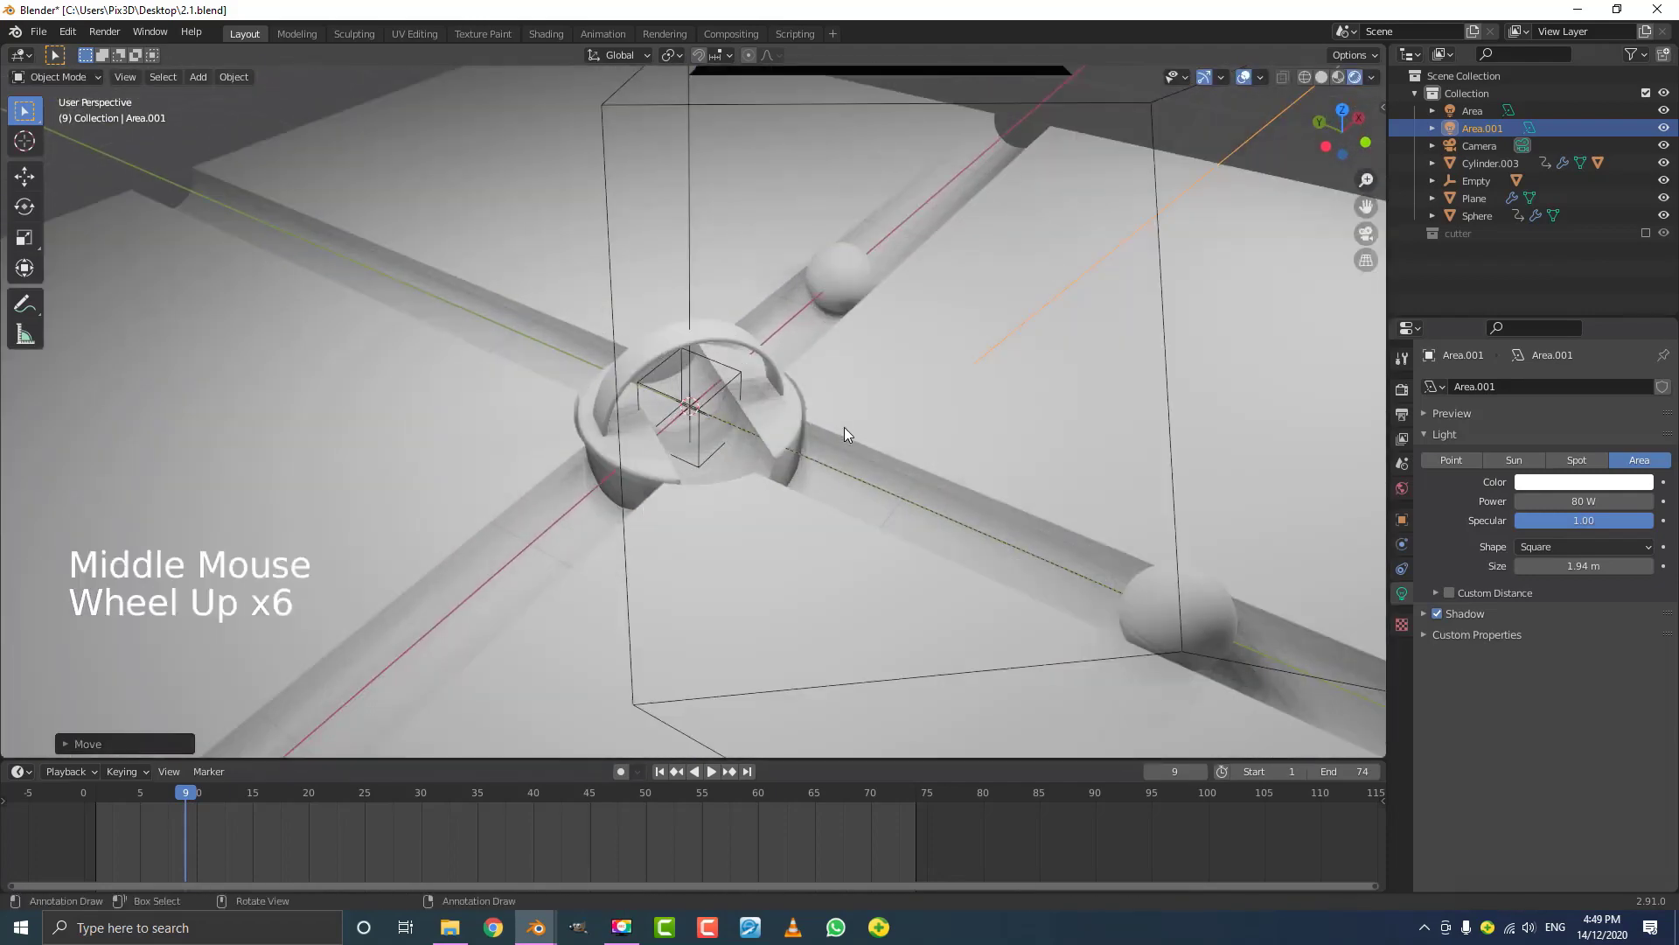
left_click(1584, 500)
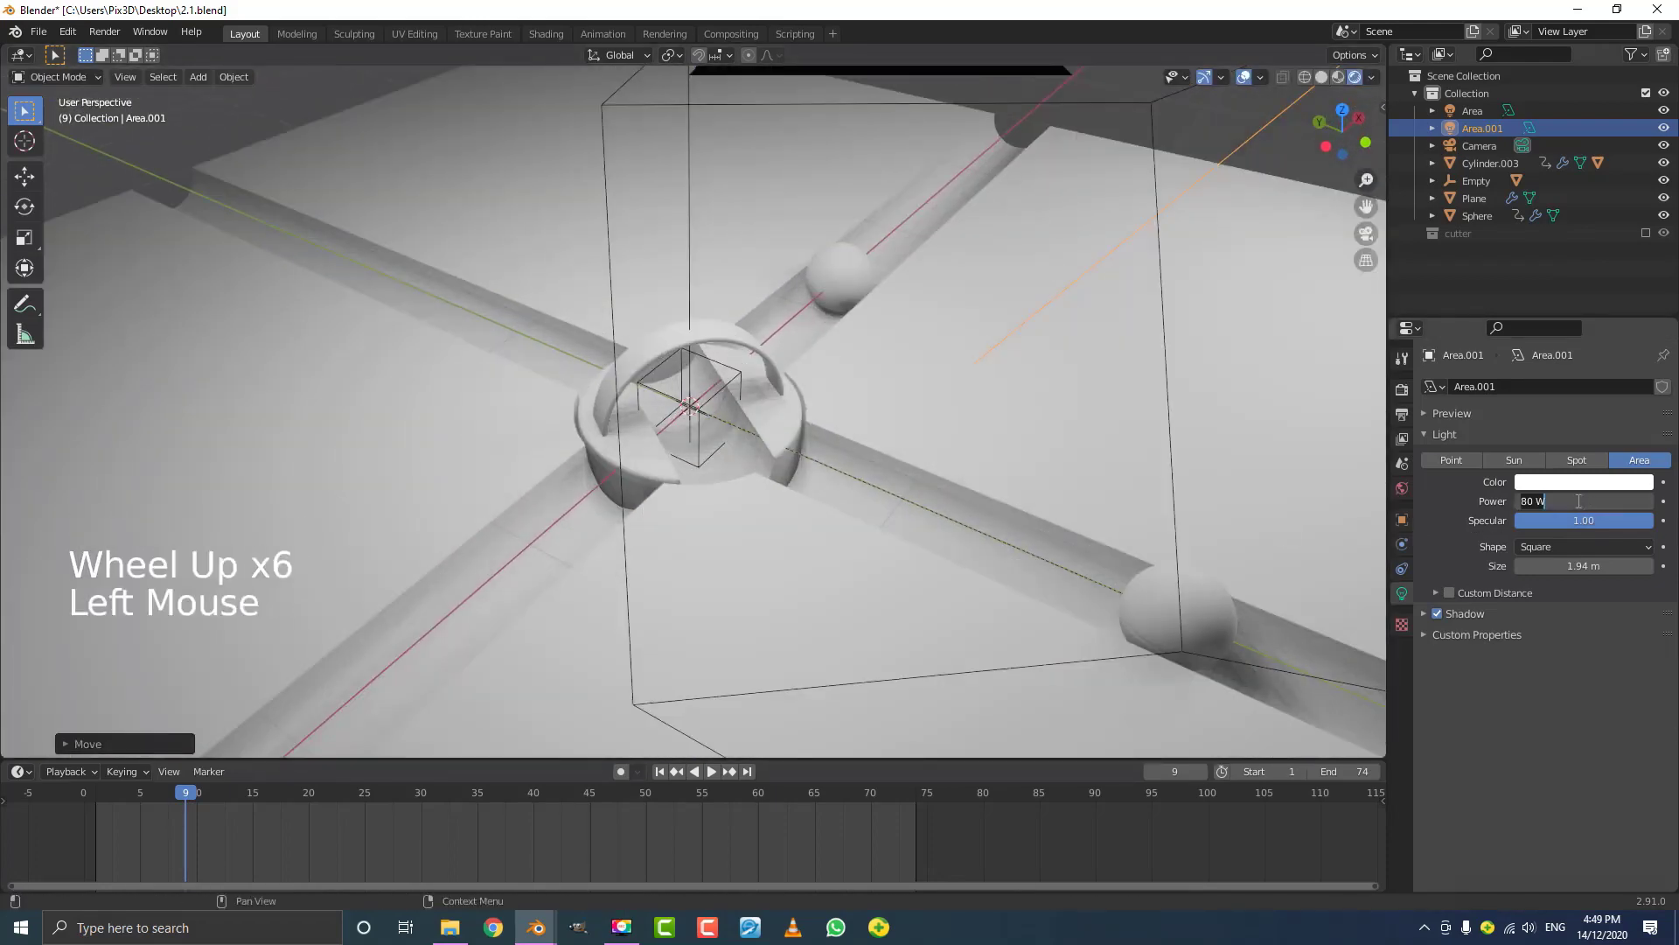
type("100")
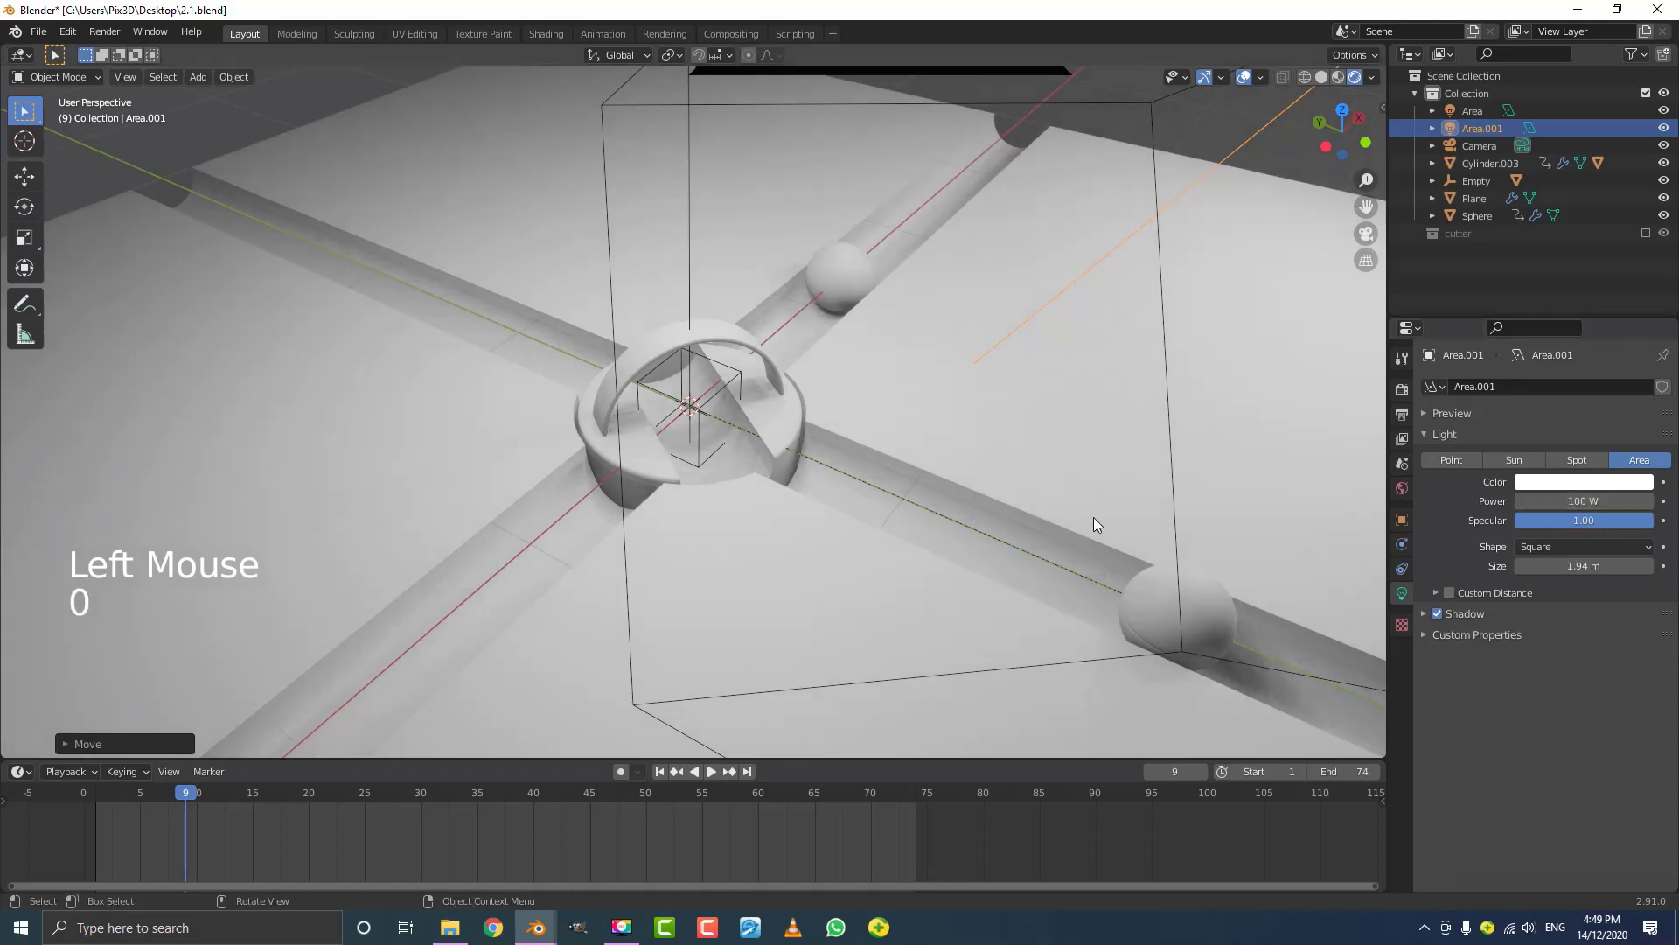
- Duplicate the 100 W light into the opposite -X, +Y quadrant and rotate the copy to face the centre
scroll(1025, 481, "down", 2)
key("KP_7")
scroll(994, 488, "down", 5)
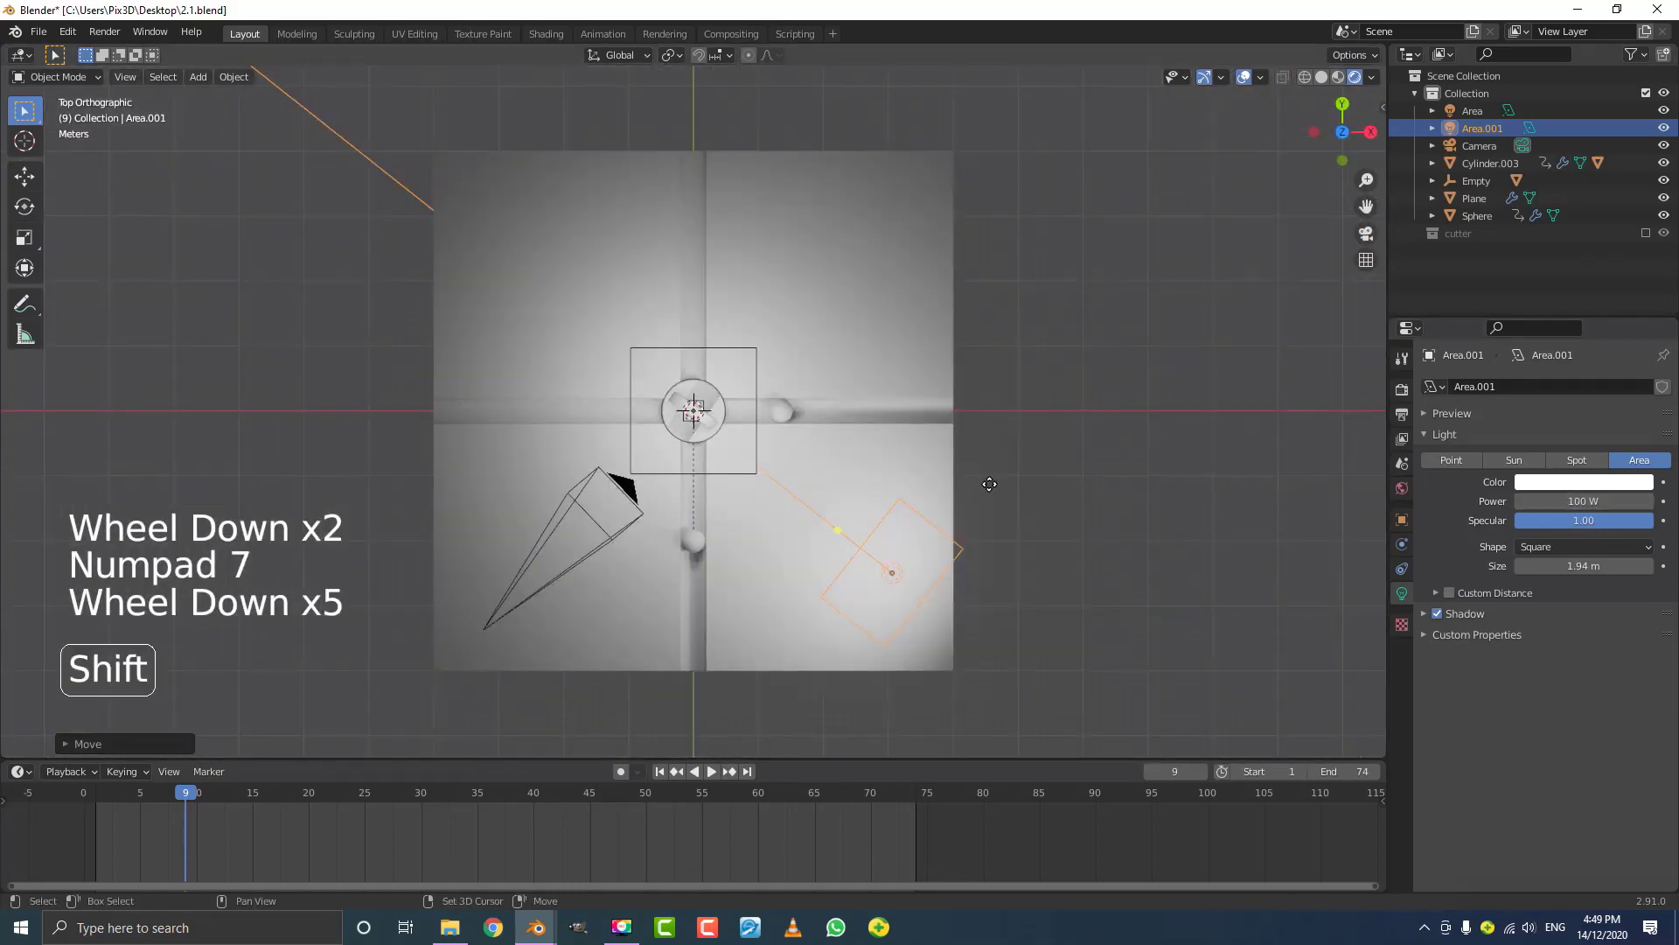
key("shift+d")
key("r")
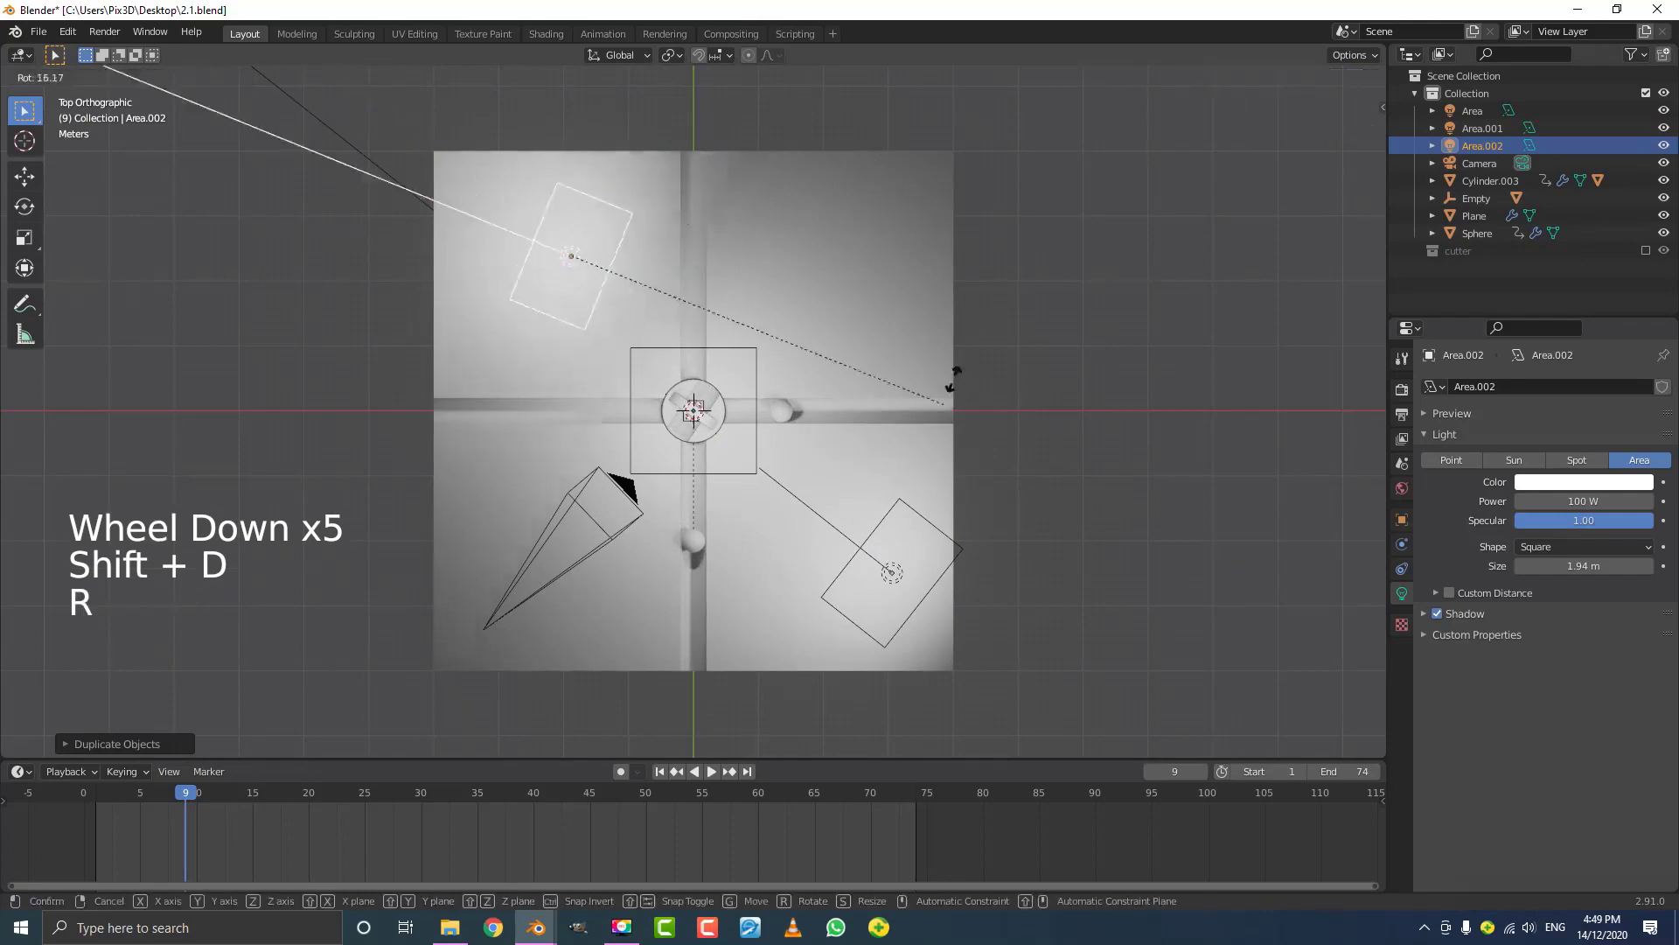
left_click(948, 874)
- Examine the lighting on the ring, balls and grooves from several angles and through the camera
middle_click_drag(875, 613, 802, 464)
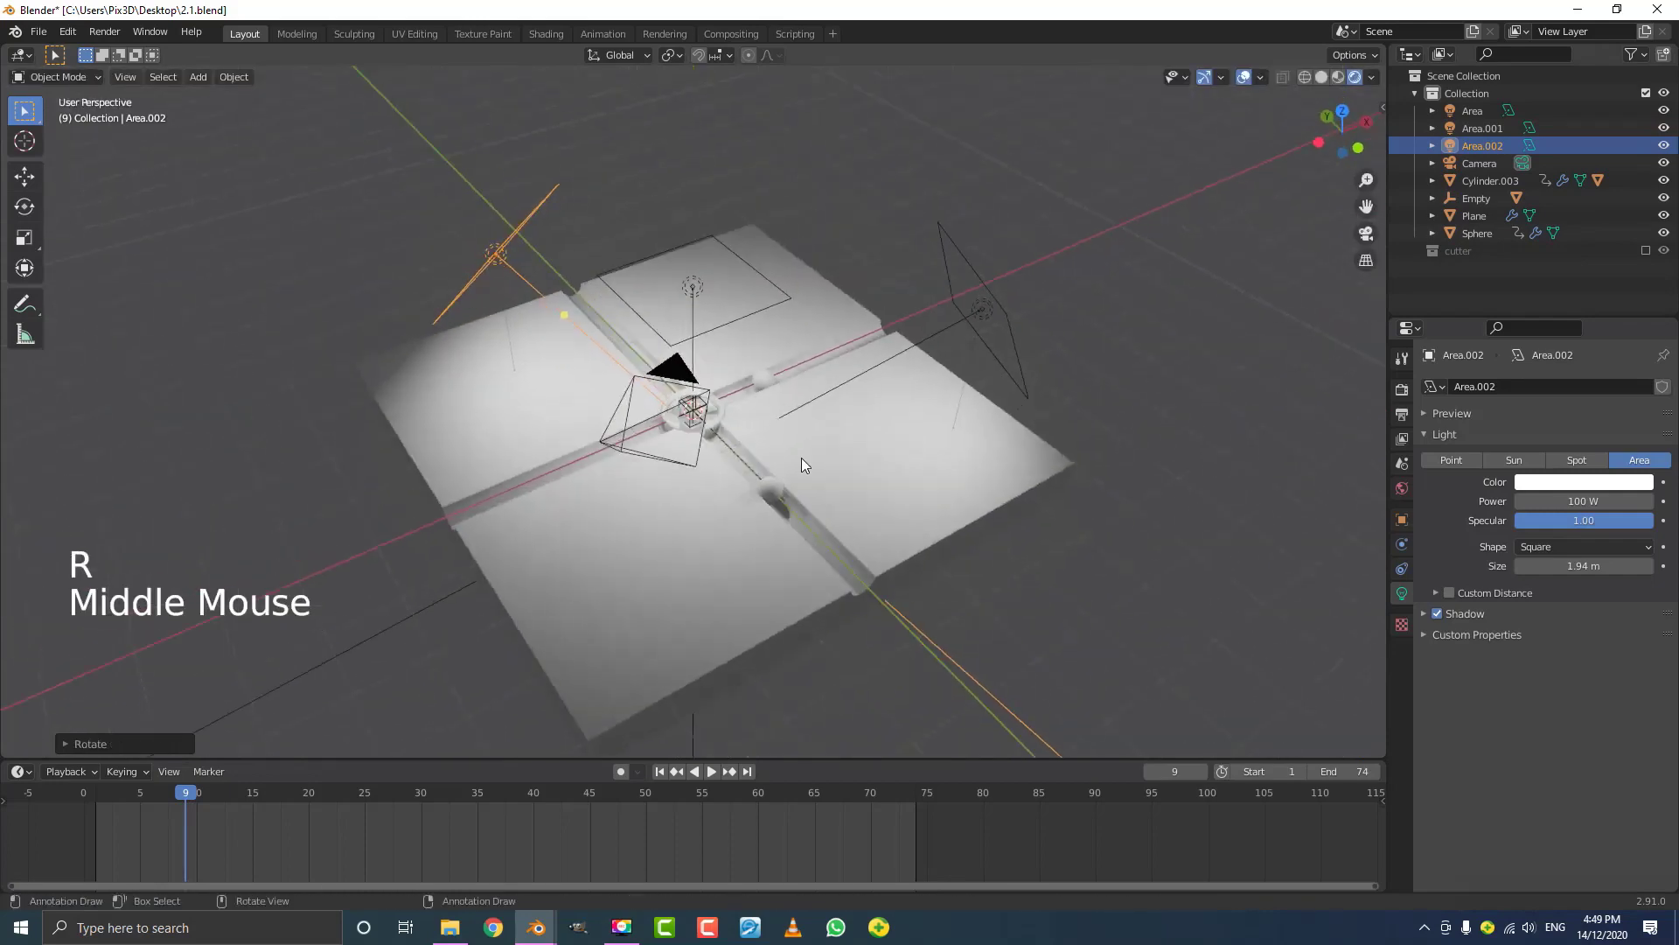
scroll(952, 475, "up", 6)
middle_click_drag(952, 475, 497, 458)
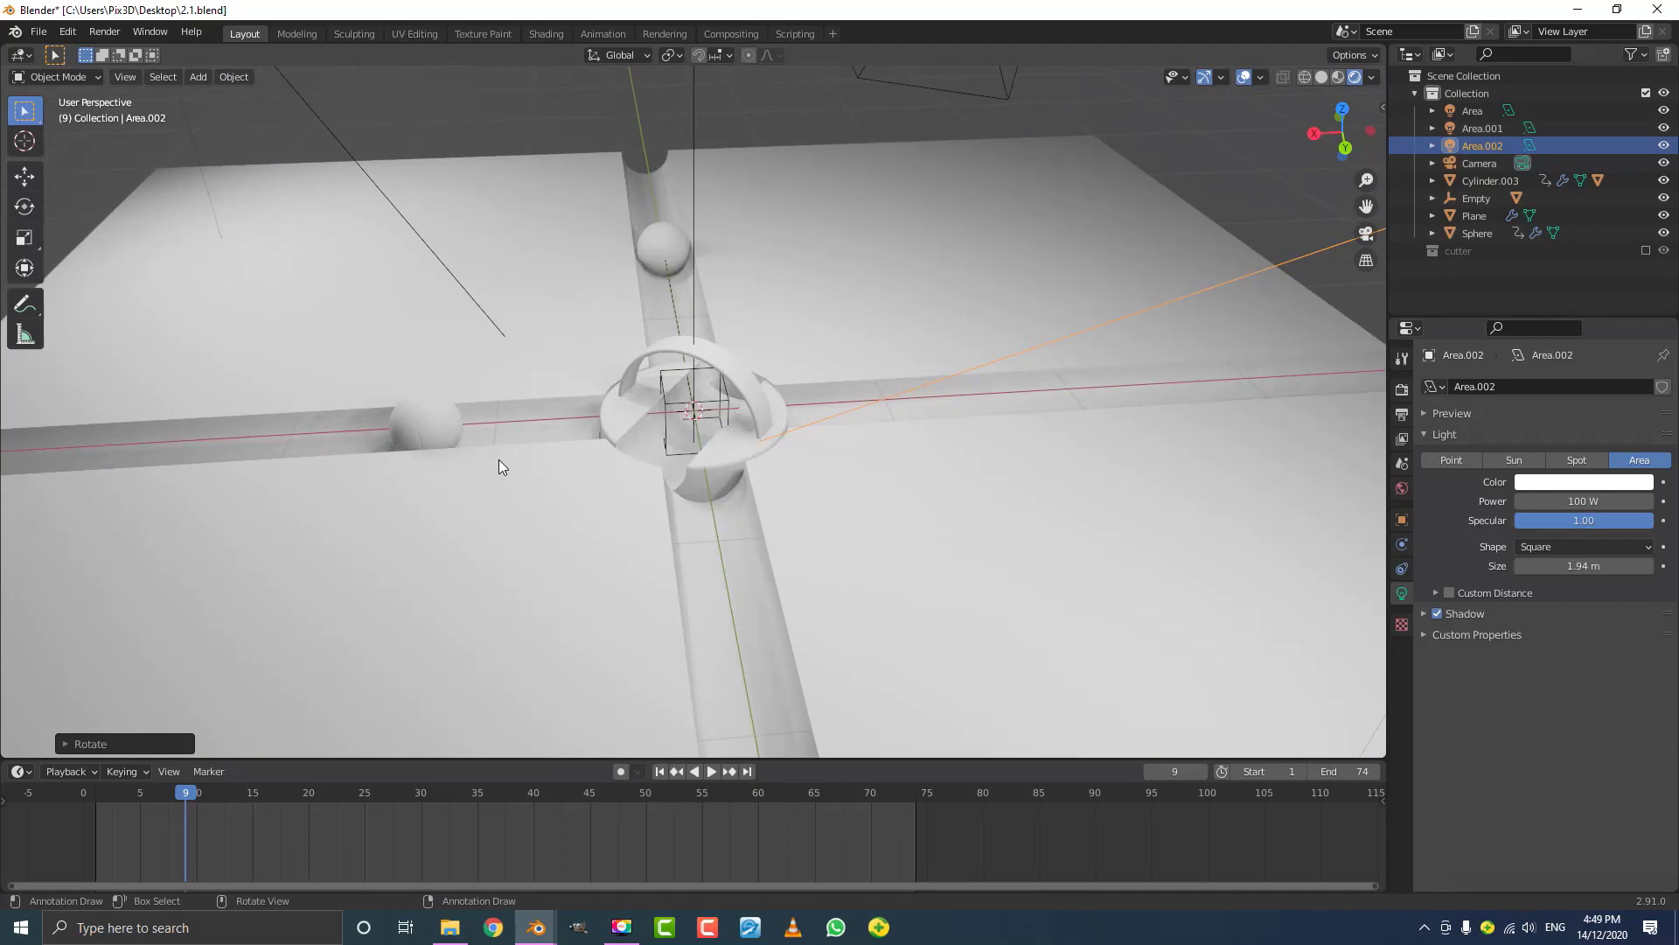
middle_click_drag(659, 454, 761, 431)
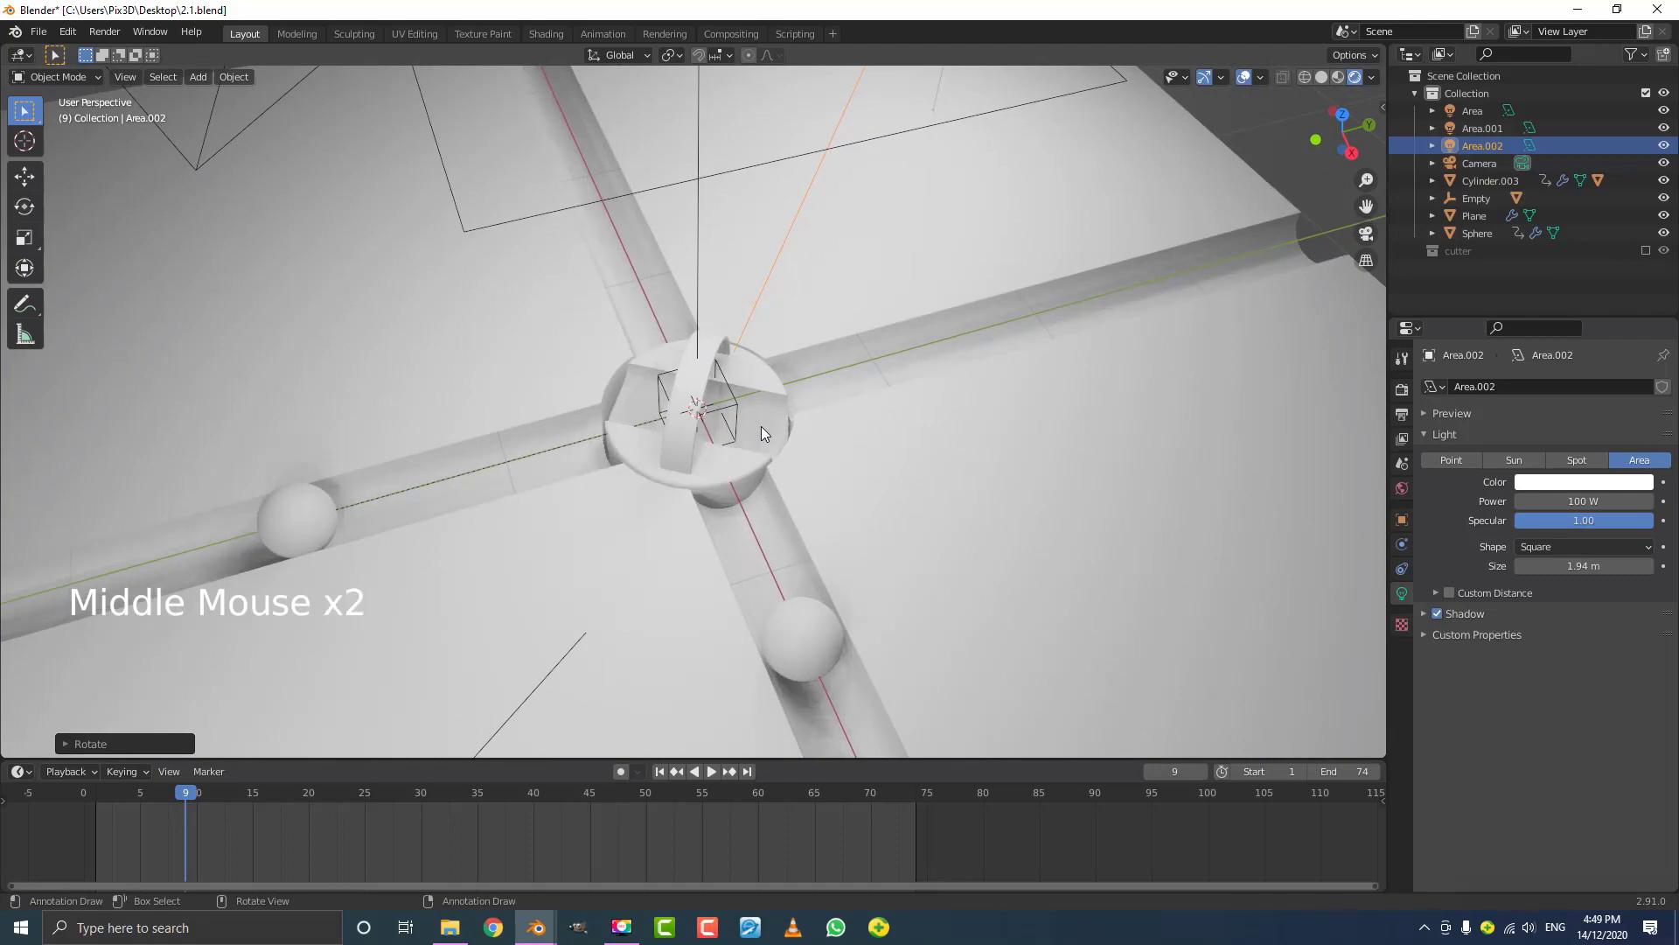
key("KP_0")
scroll(760, 427, "up", 6)
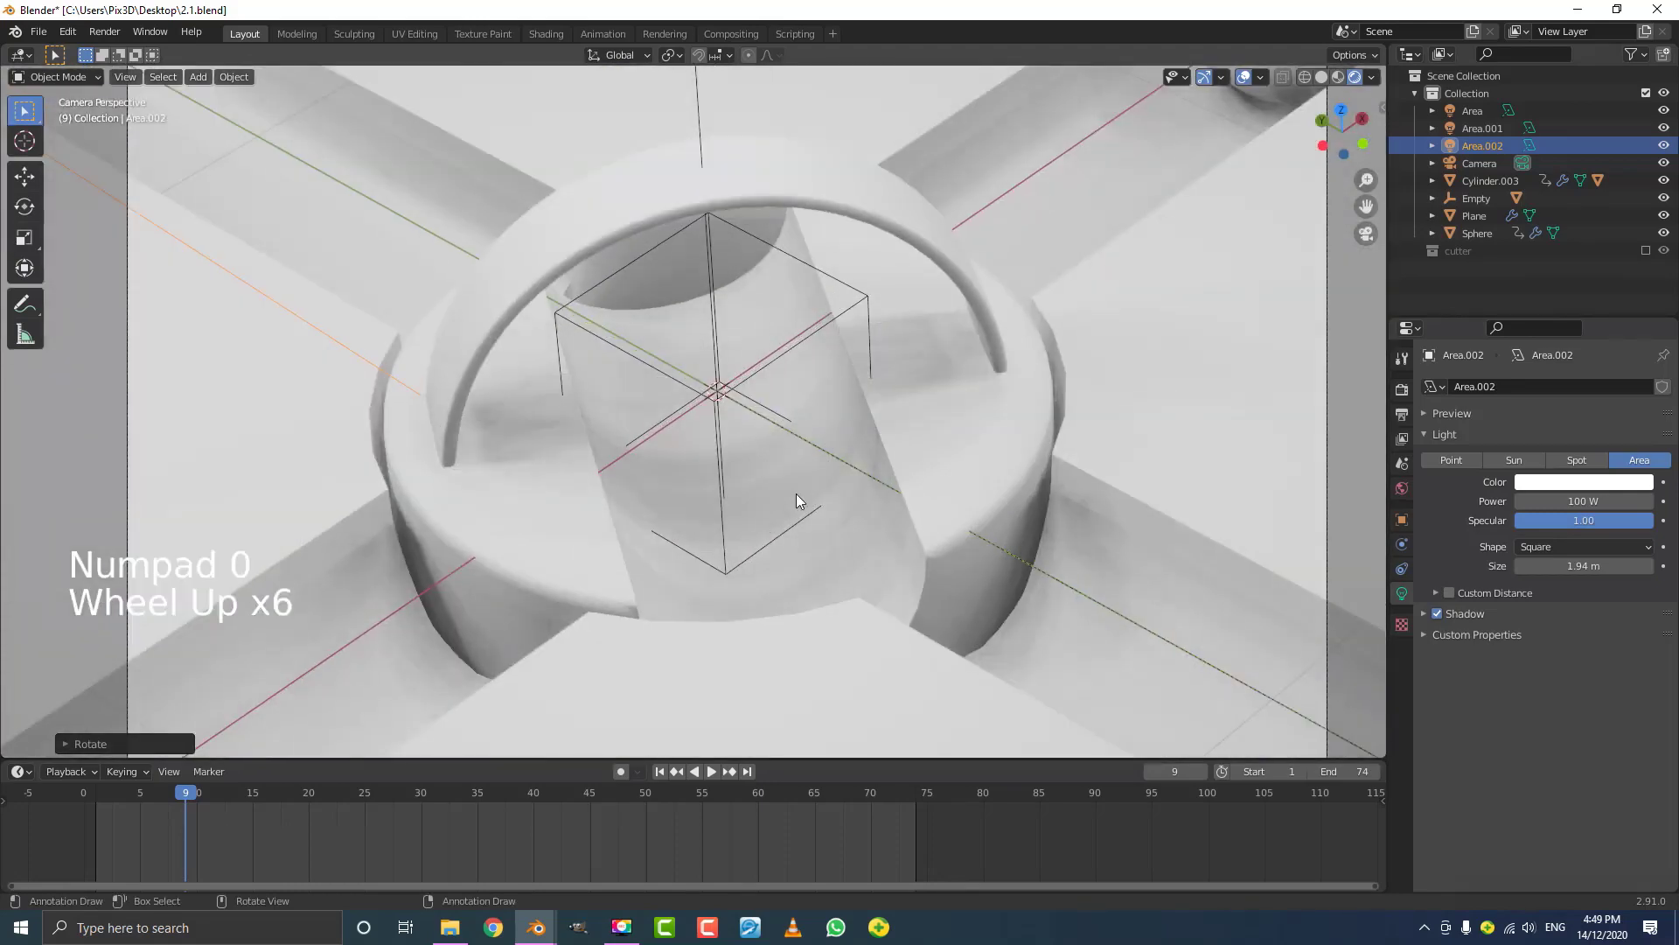
scroll(796, 495, "down", 1)
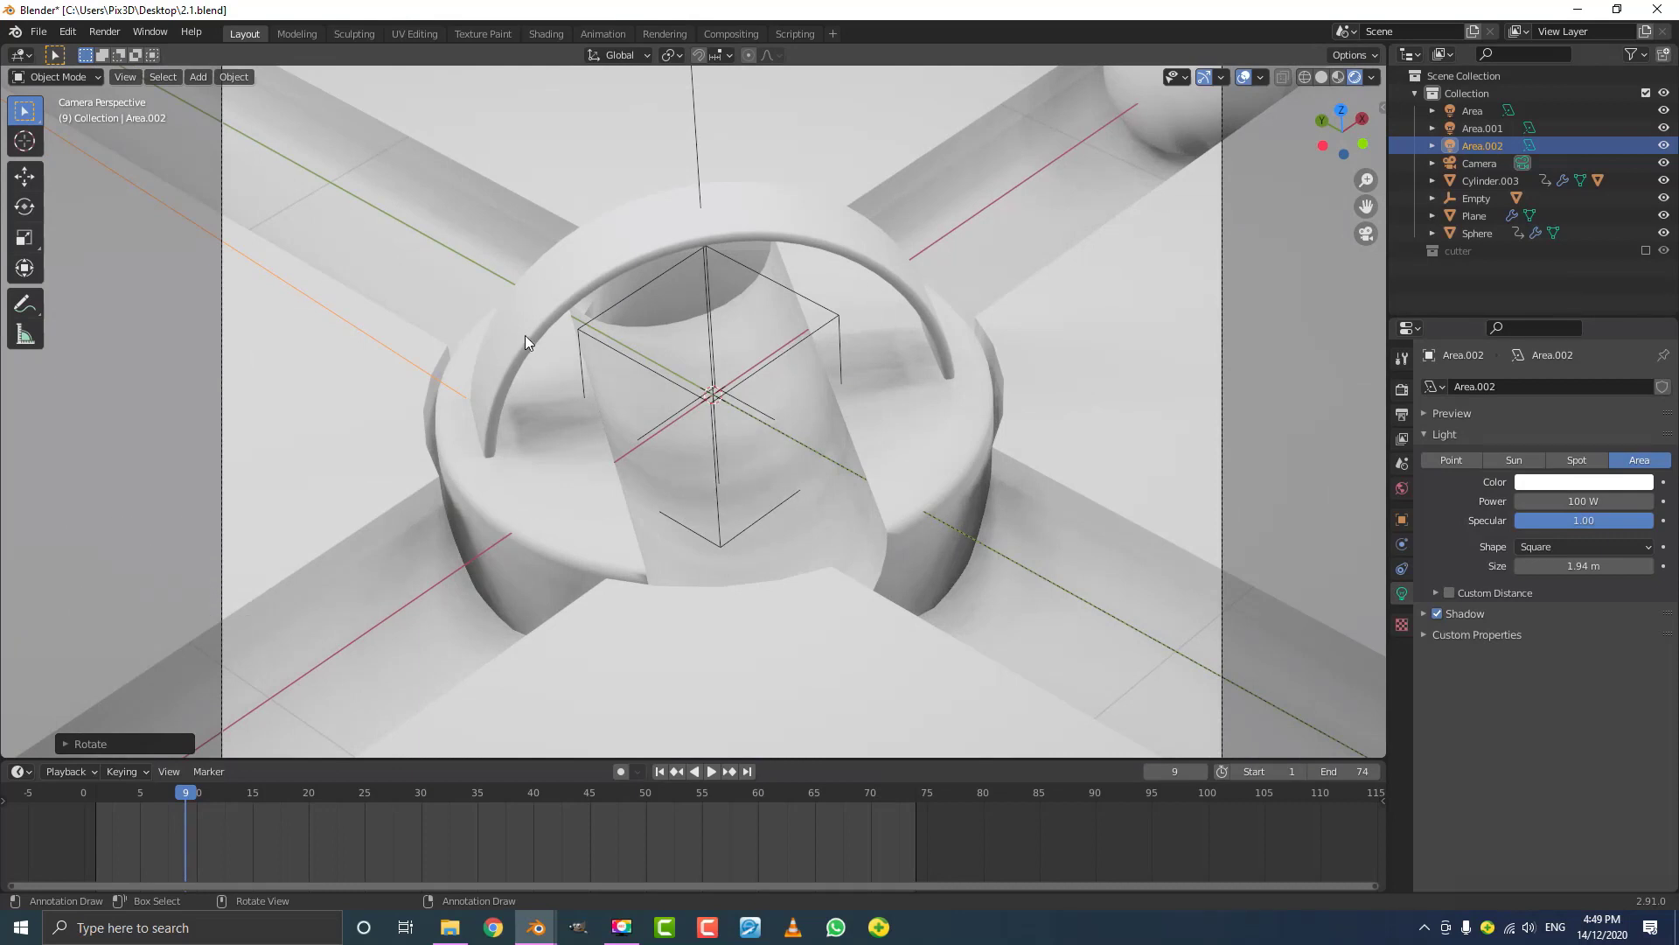
scroll(732, 287, "down", 3)
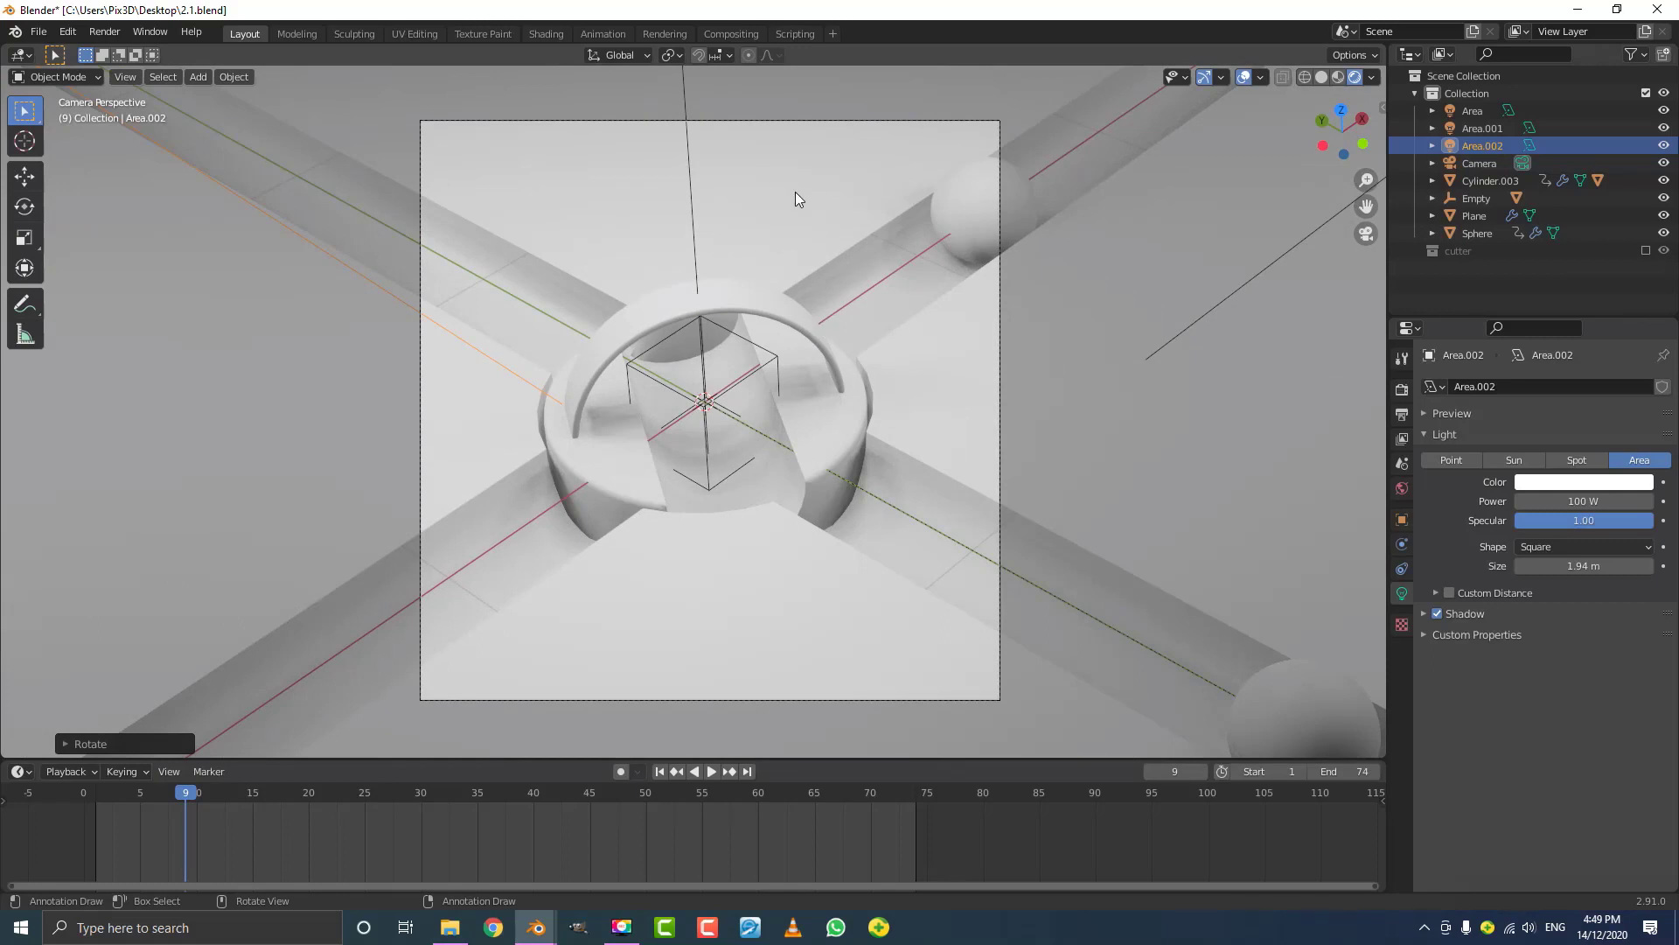
- Select the grooved floor plane and switch to the Shading workspace
left_click(844, 207)
scroll(822, 296, "down", 11)
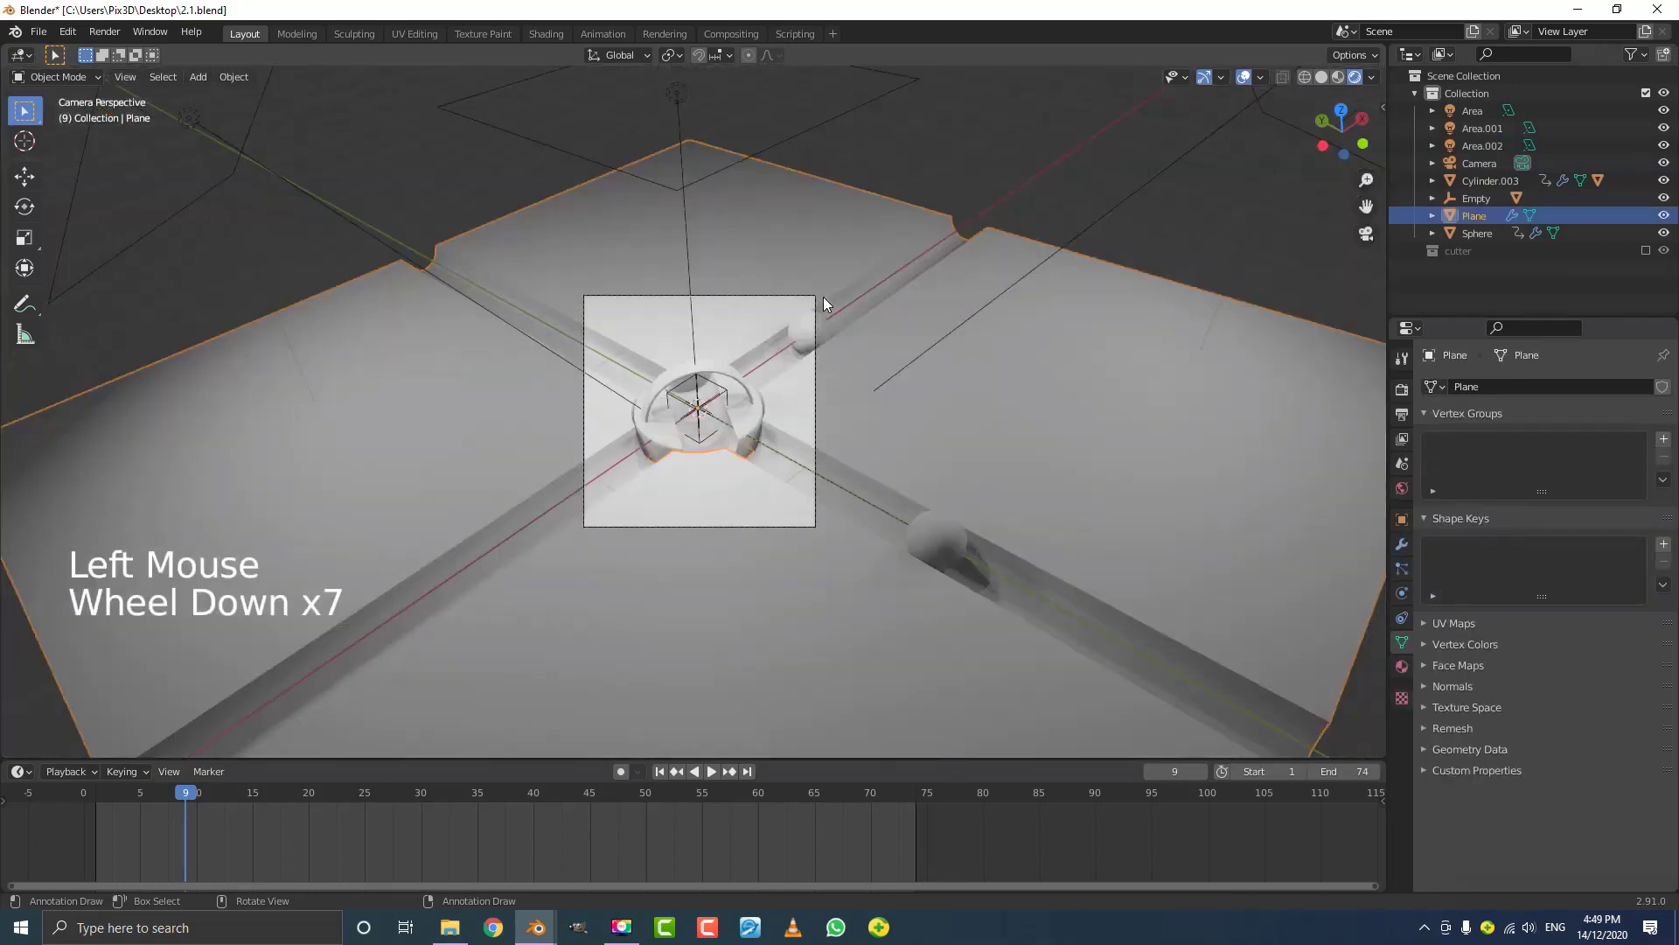
key("g")
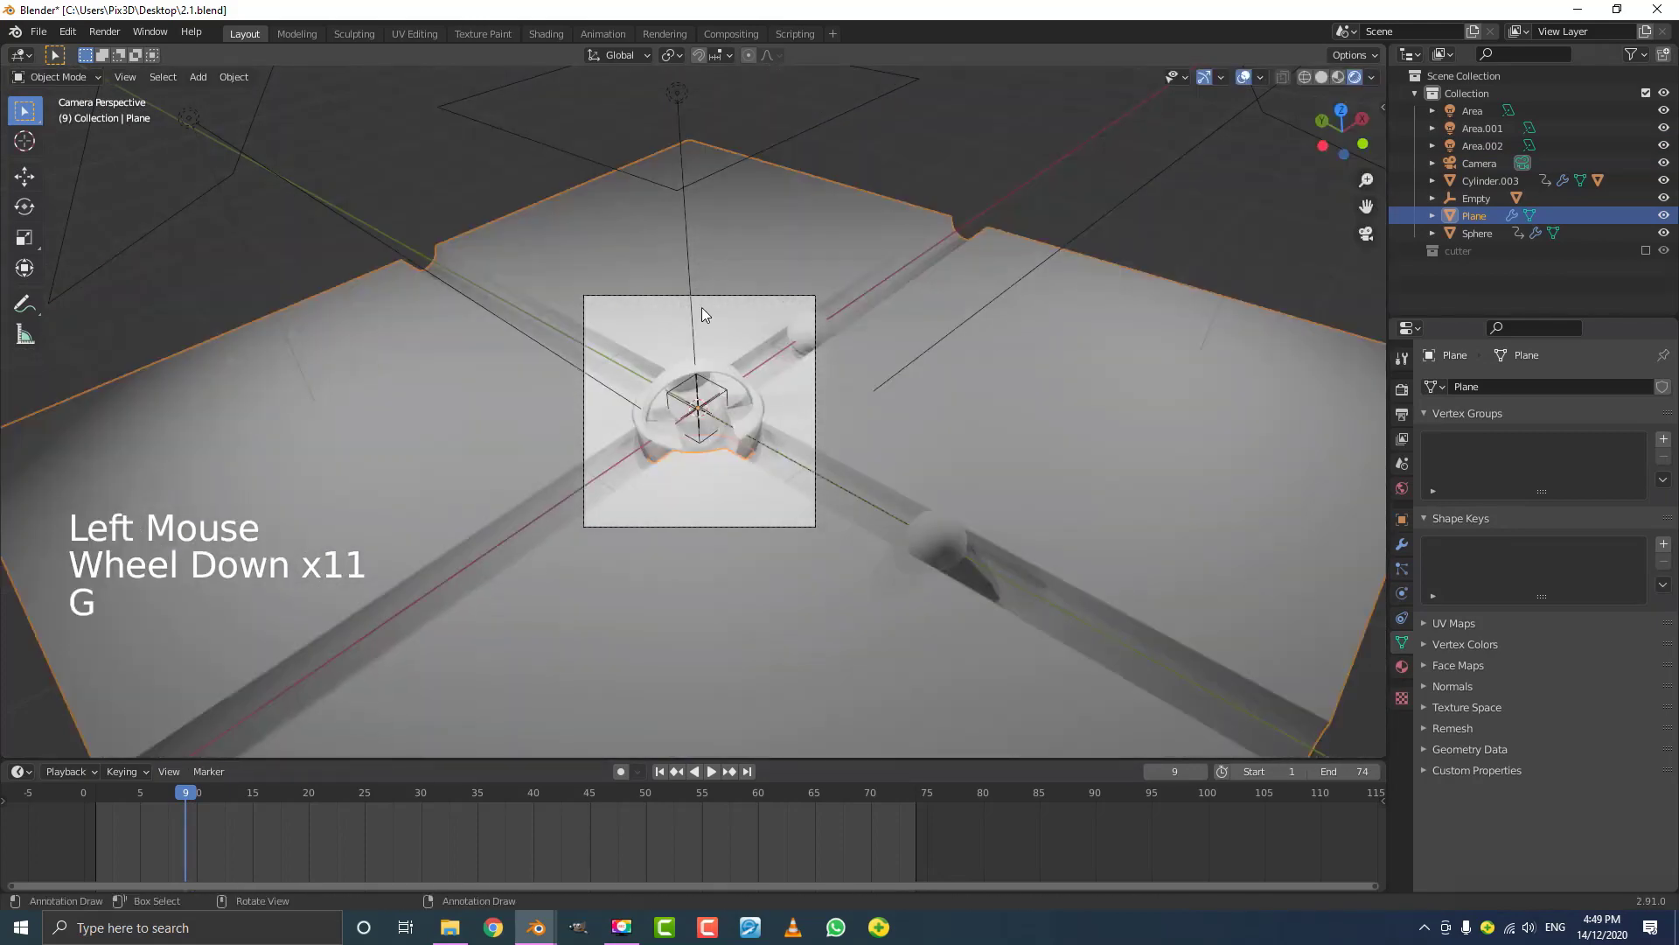
right_click(553, 33)
left_click(546, 33)
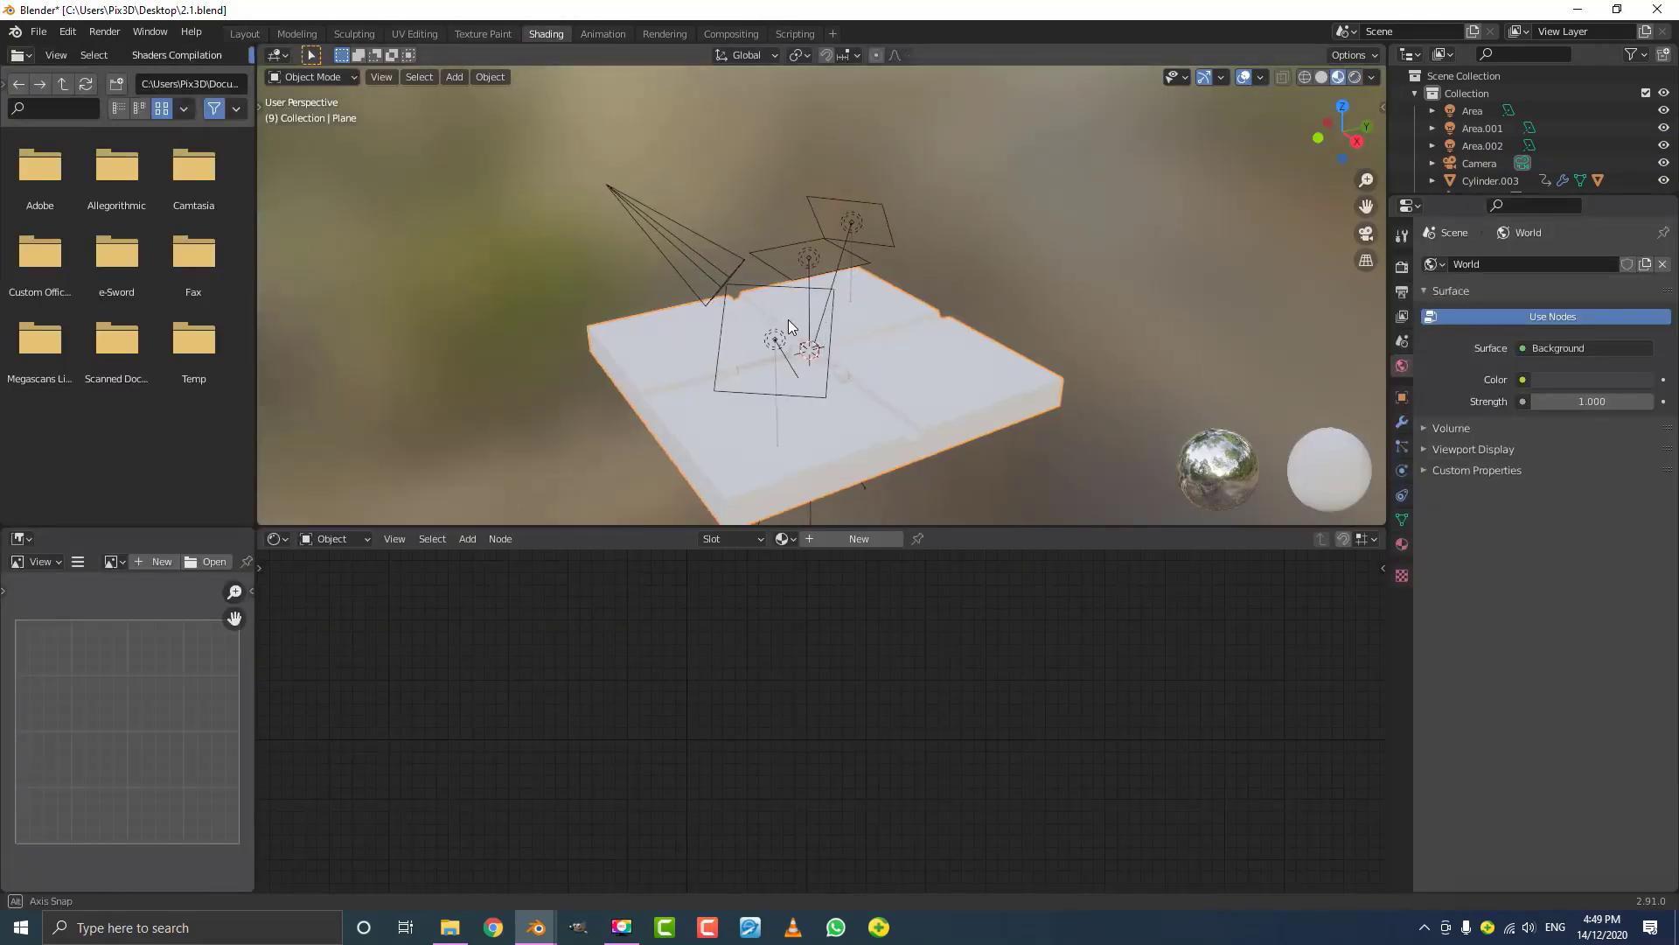
- Show the scene through the camera with rendered viewport shading
scroll(792, 320, "up", 5)
key("KP_0")
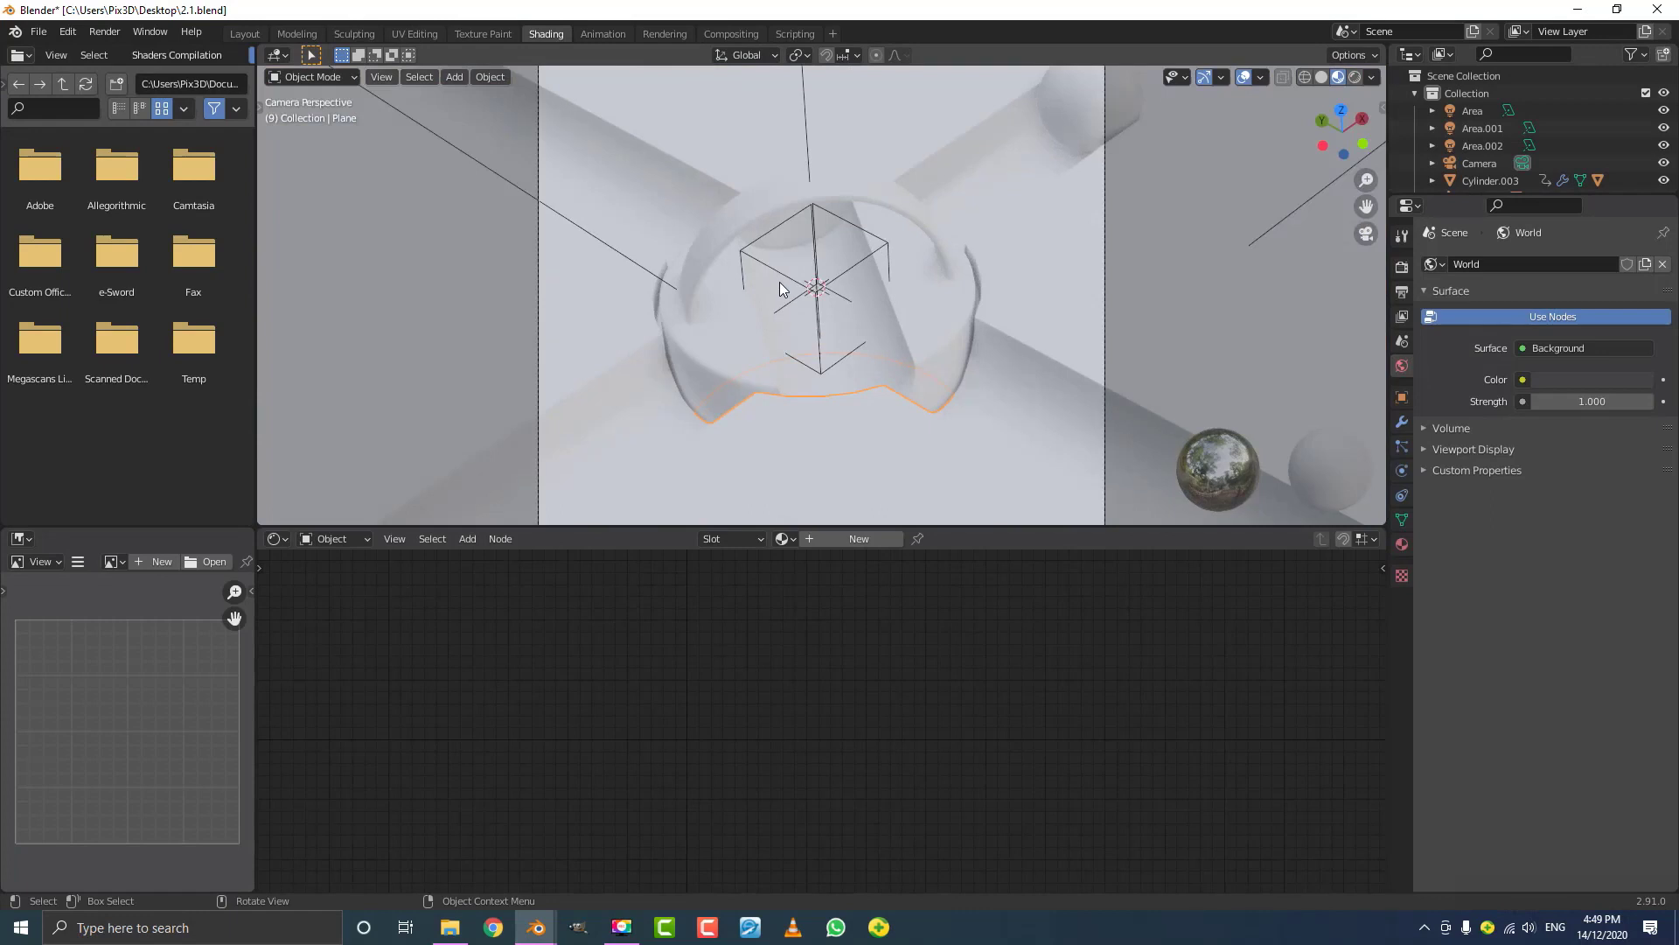
key("z")
left_click(798, 180)
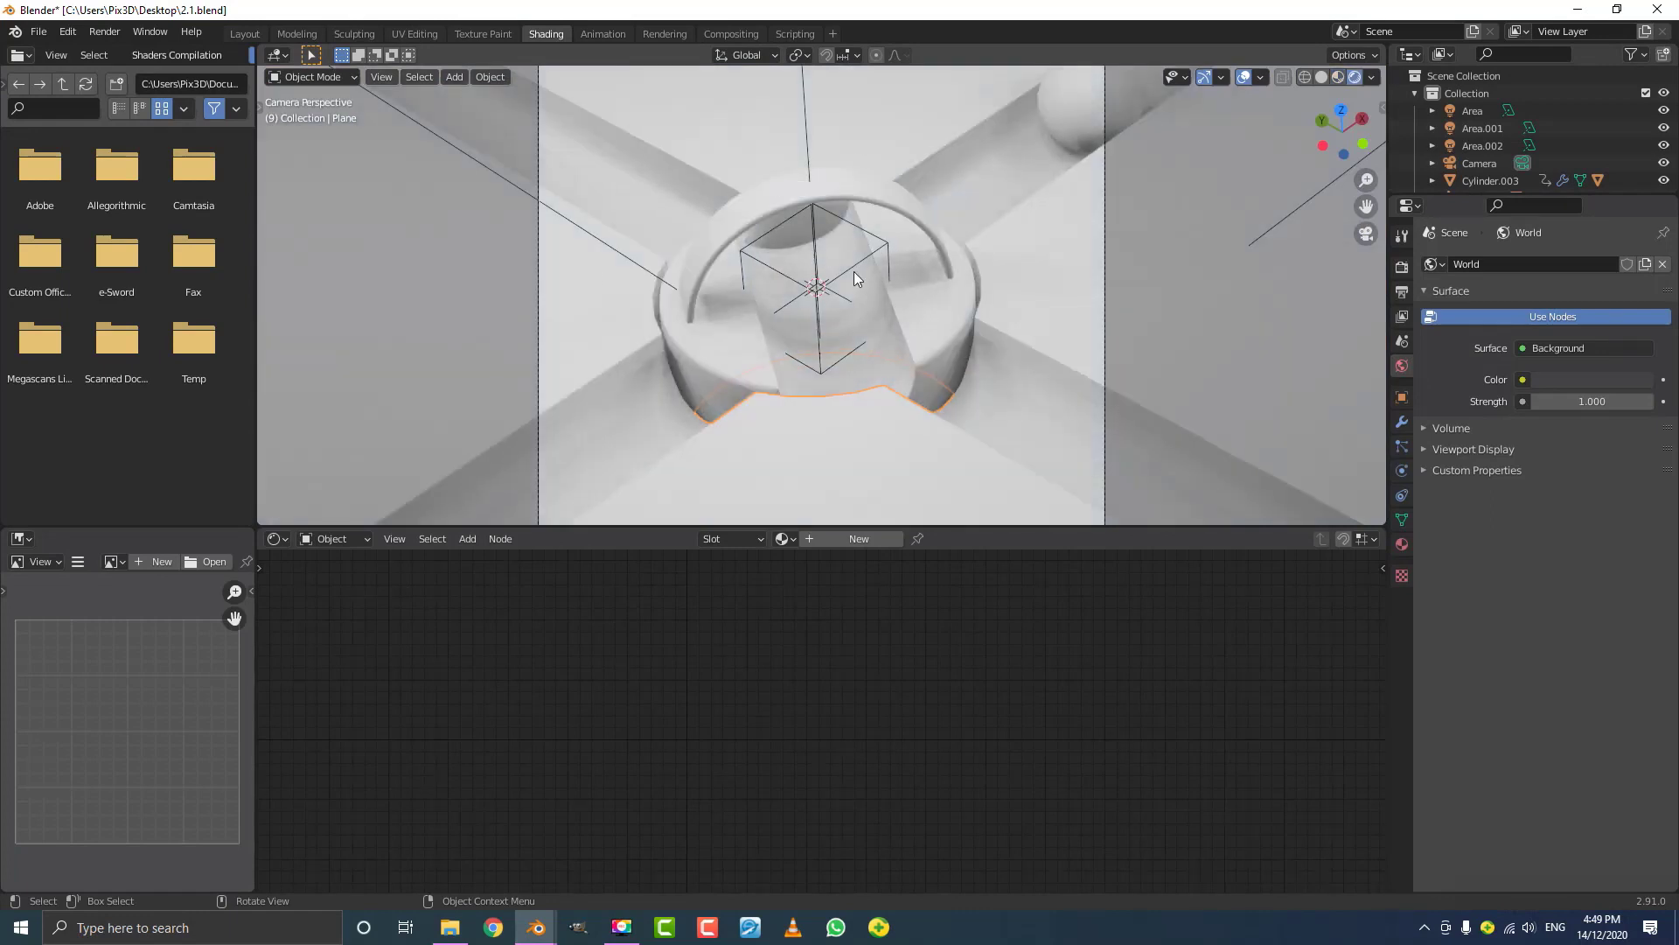
scroll(835, 385, "down", 2)
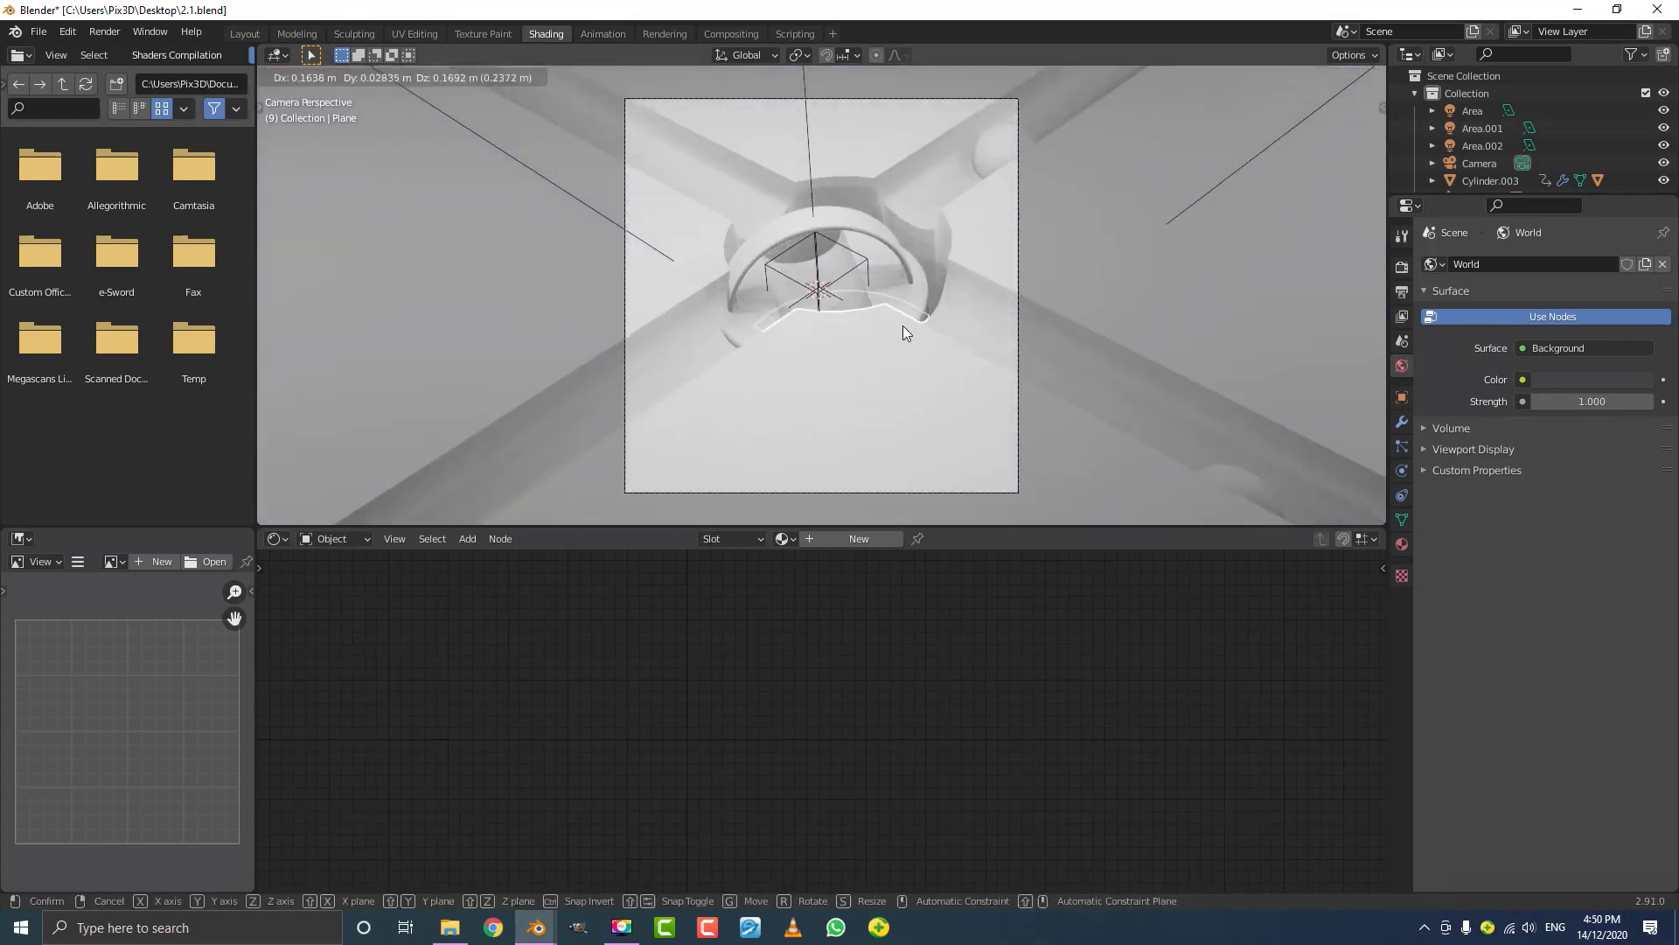
- Create a new material on the floor plane and name it "floor"
left_click(1403, 545)
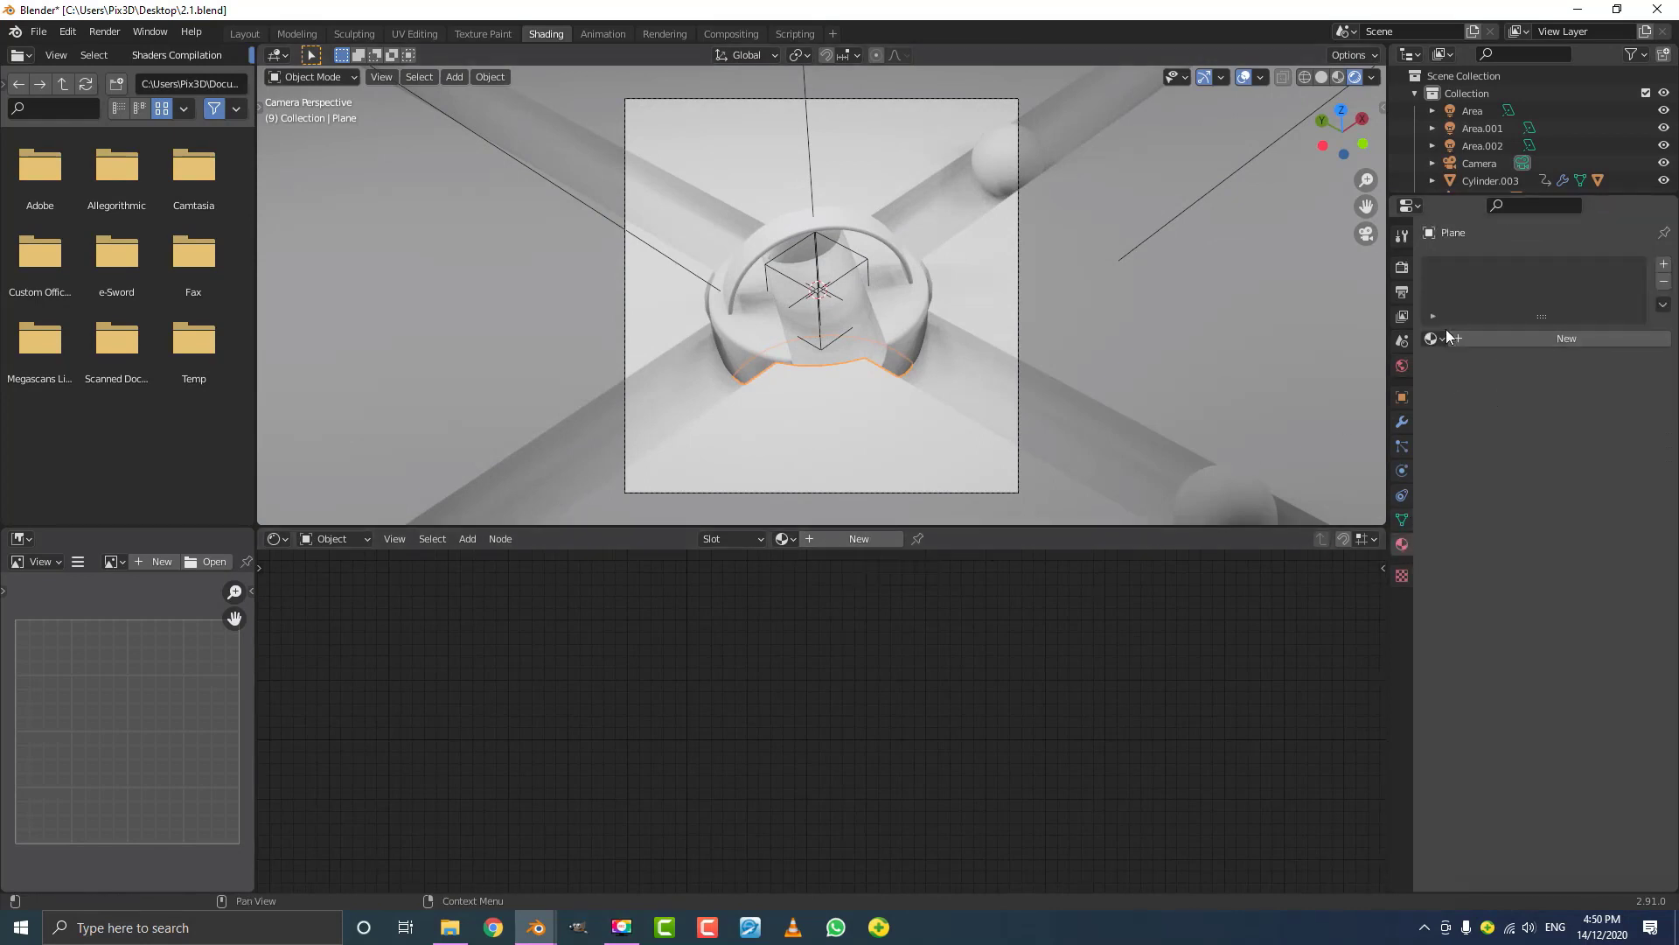
left_click(871, 538)
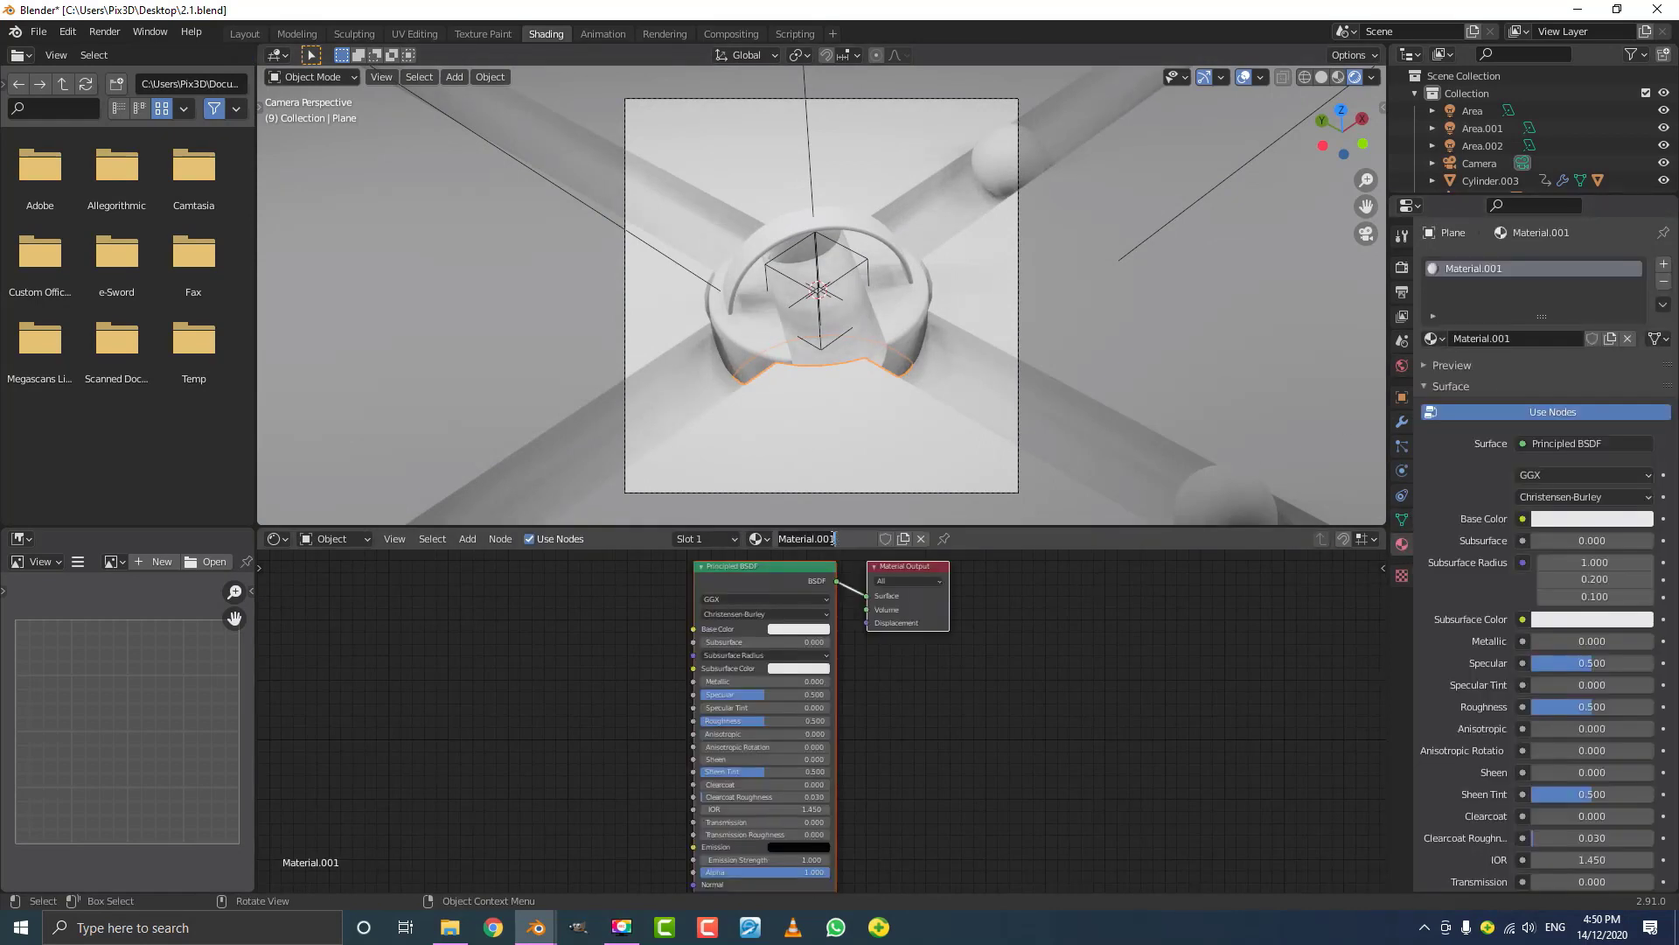
type("floor")
key("Return")
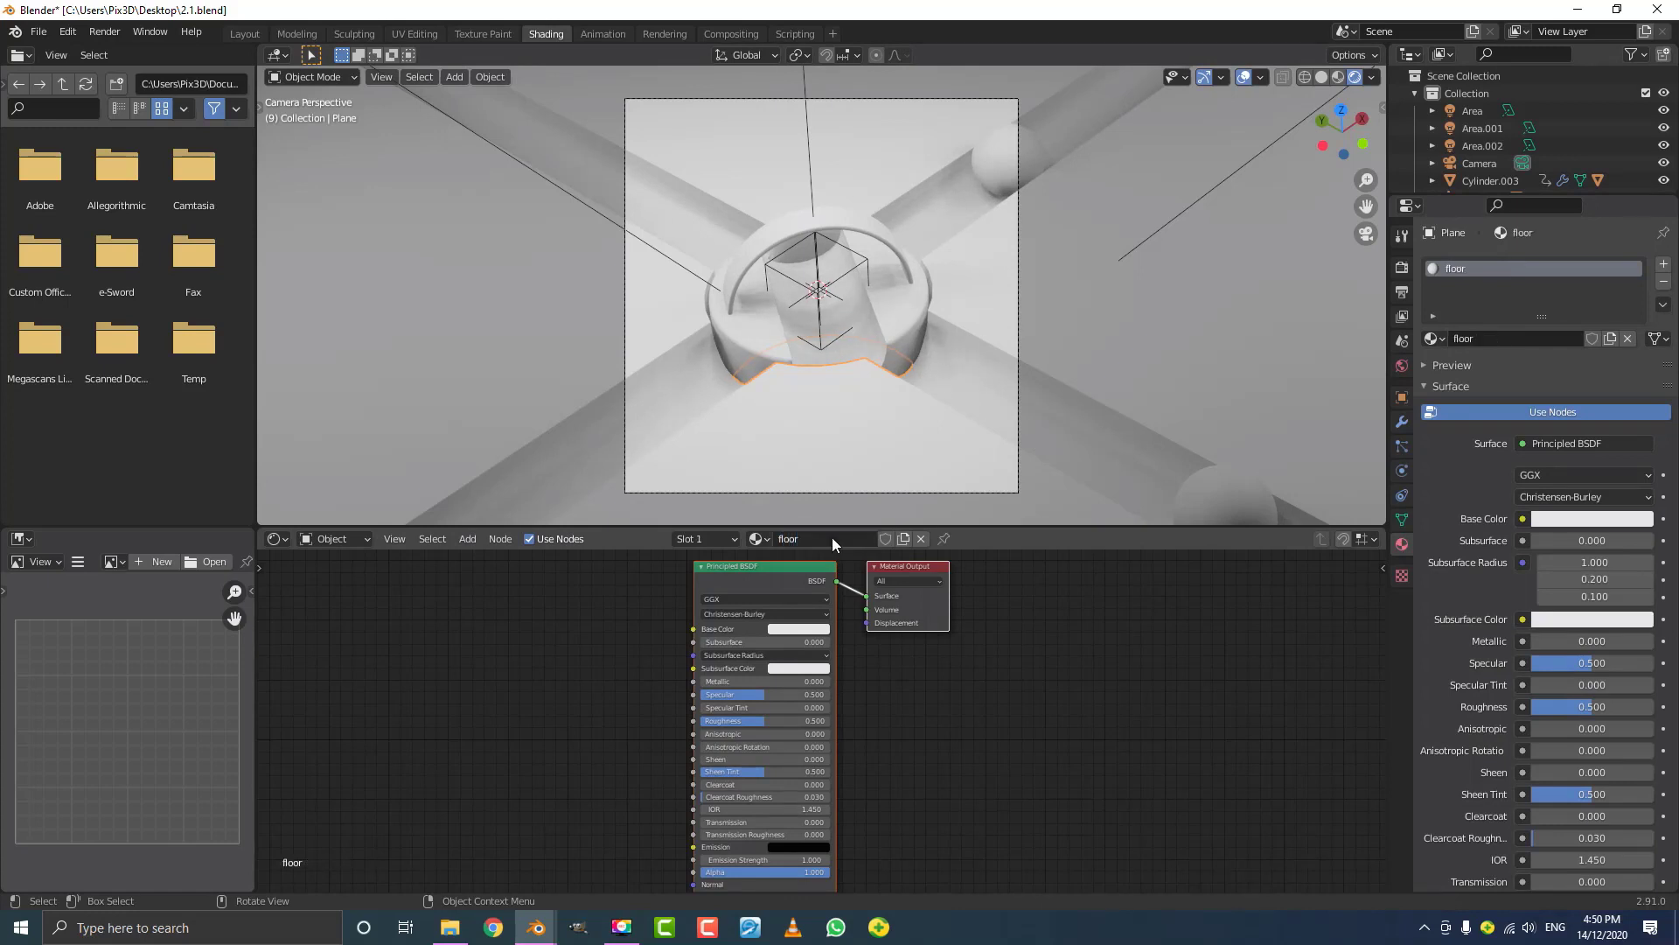
- Add a Noise Texture node in front of the Principled BSDF in the floor material
scroll(600, 682, "up", 3)
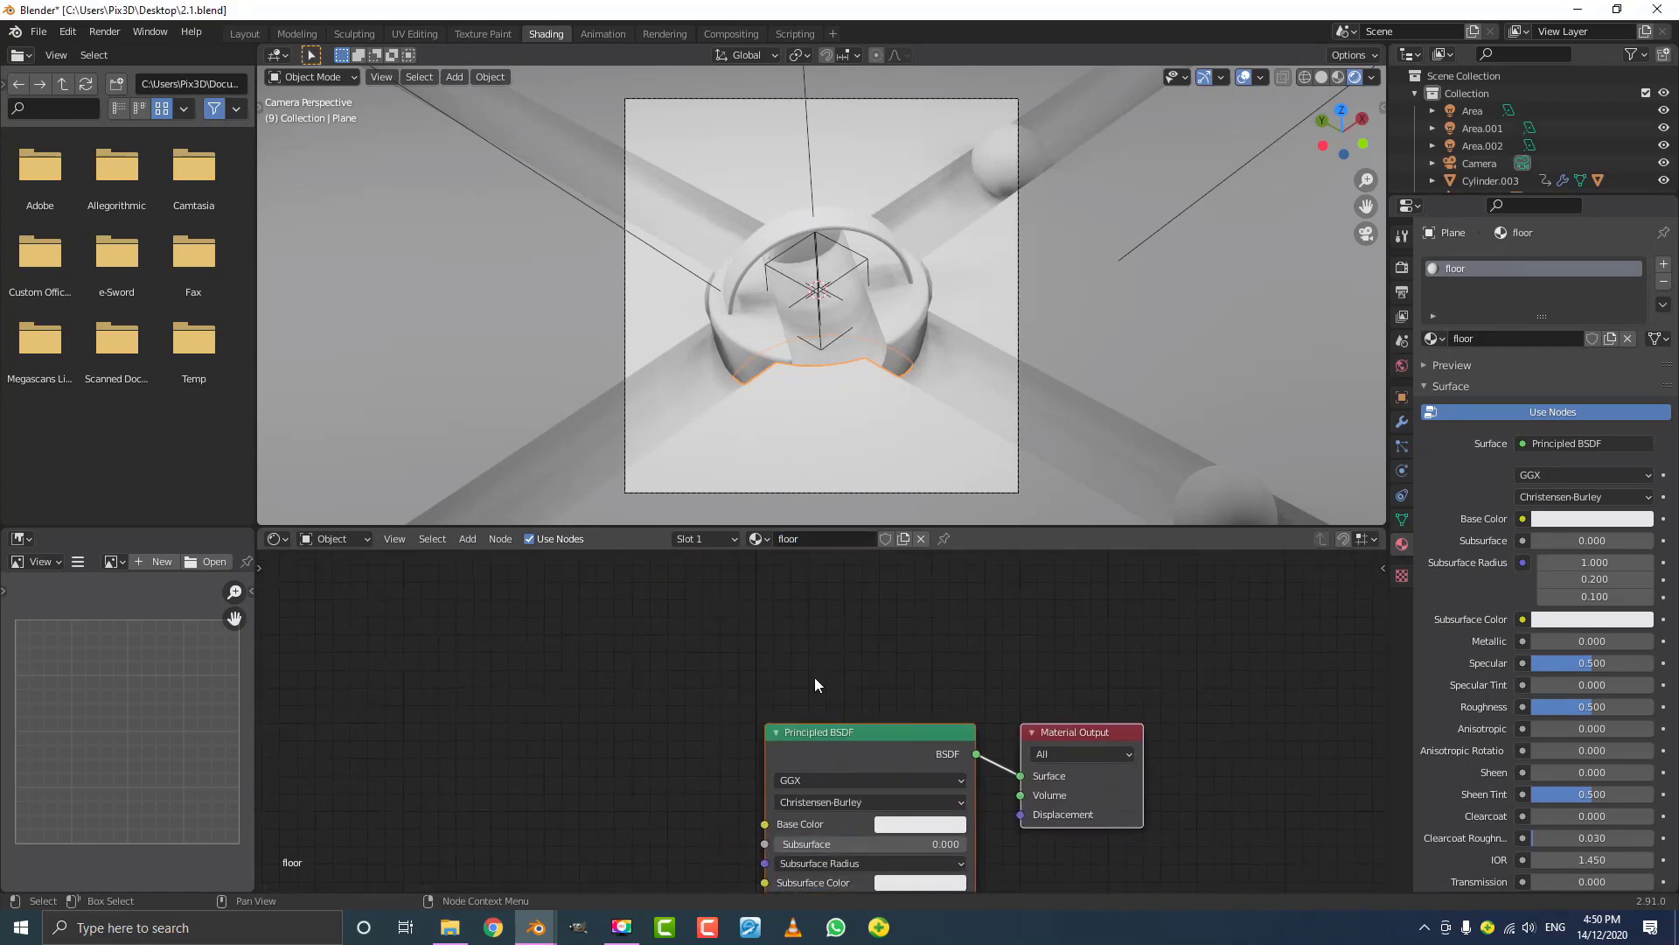
key("g")
left_click(606, 741)
middle_click_drag(607, 741, 689, 653)
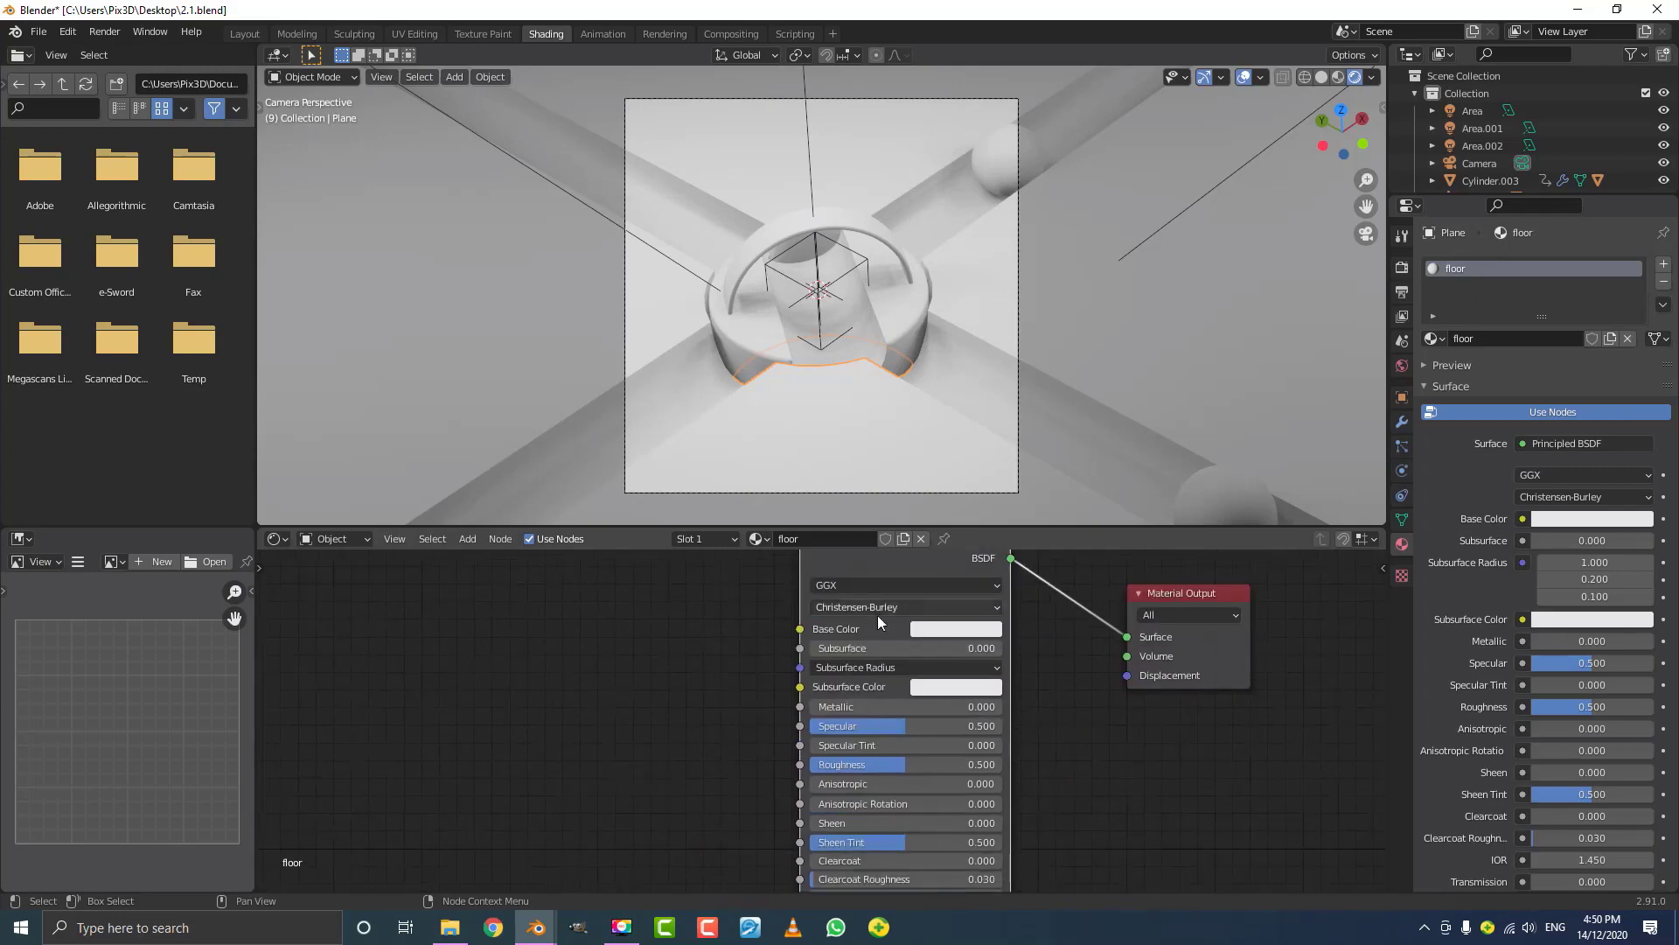
scroll(660, 663, "up", 1)
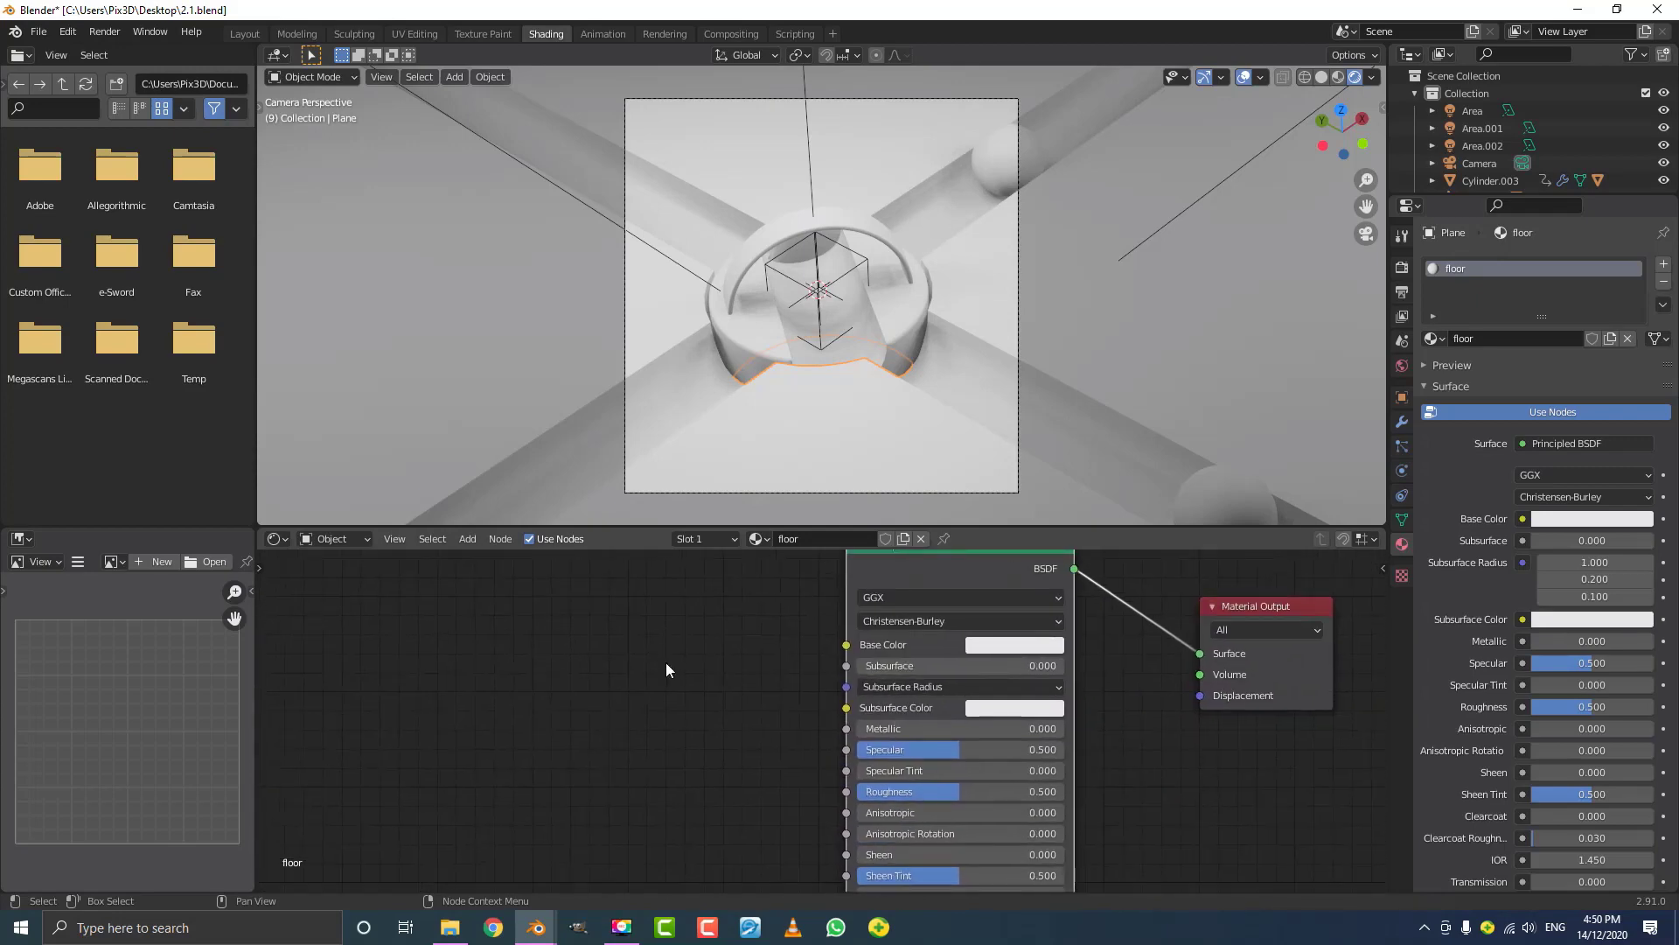
key("shift+a")
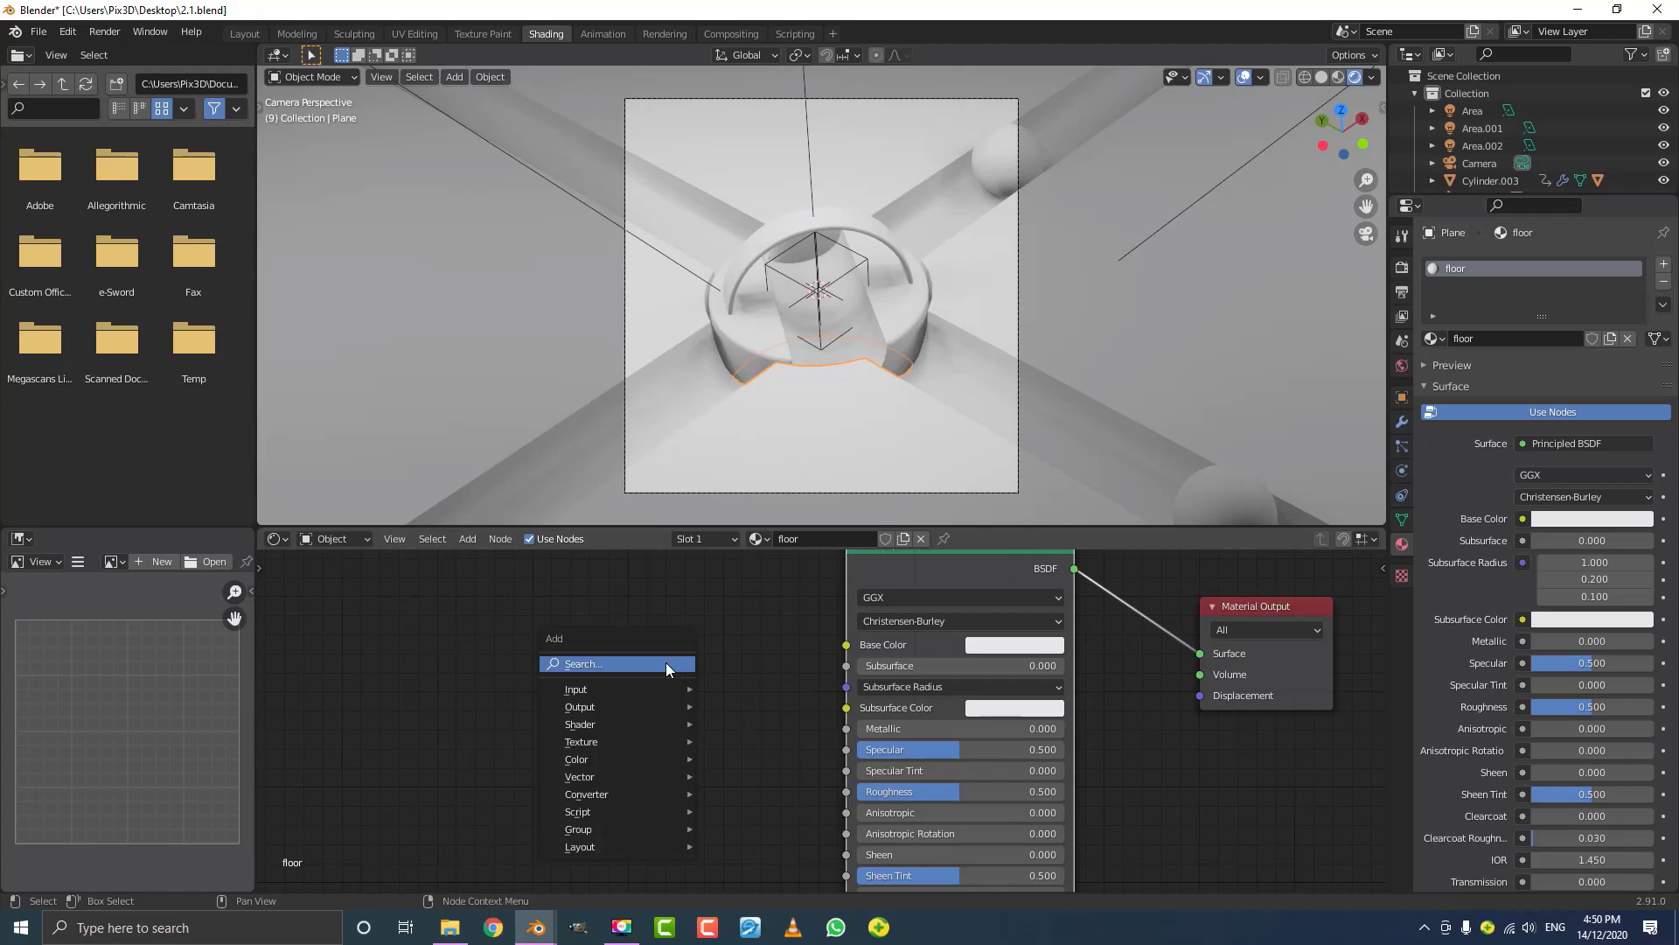
left_click(610, 666)
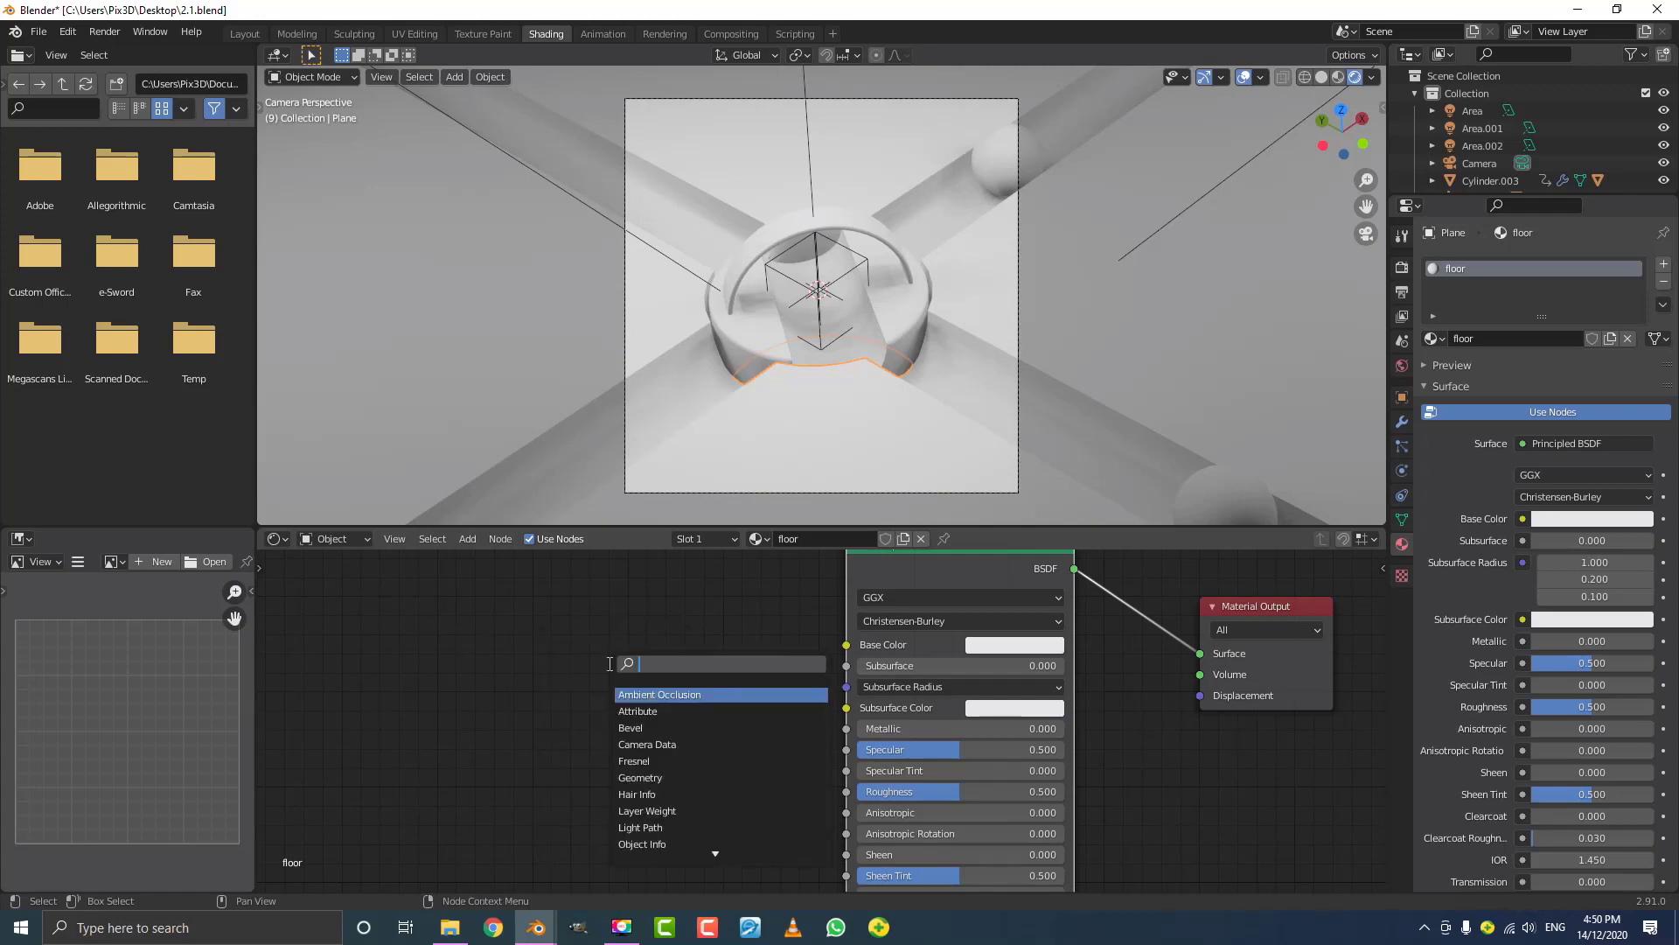
type("noise")
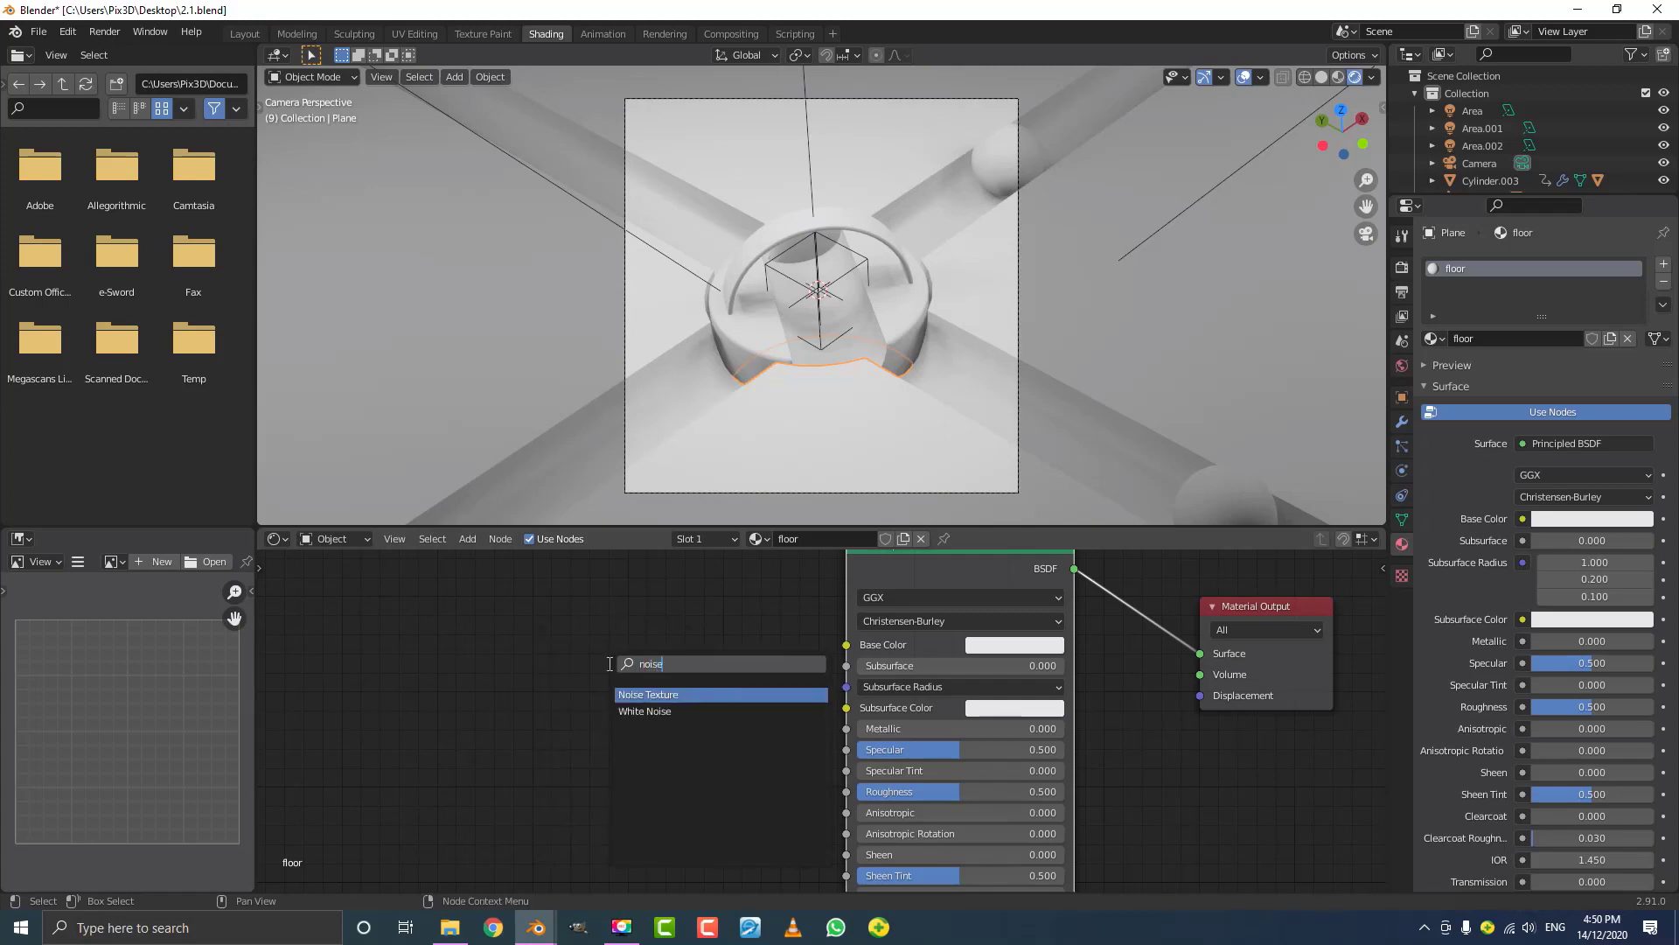
left_click(648, 693)
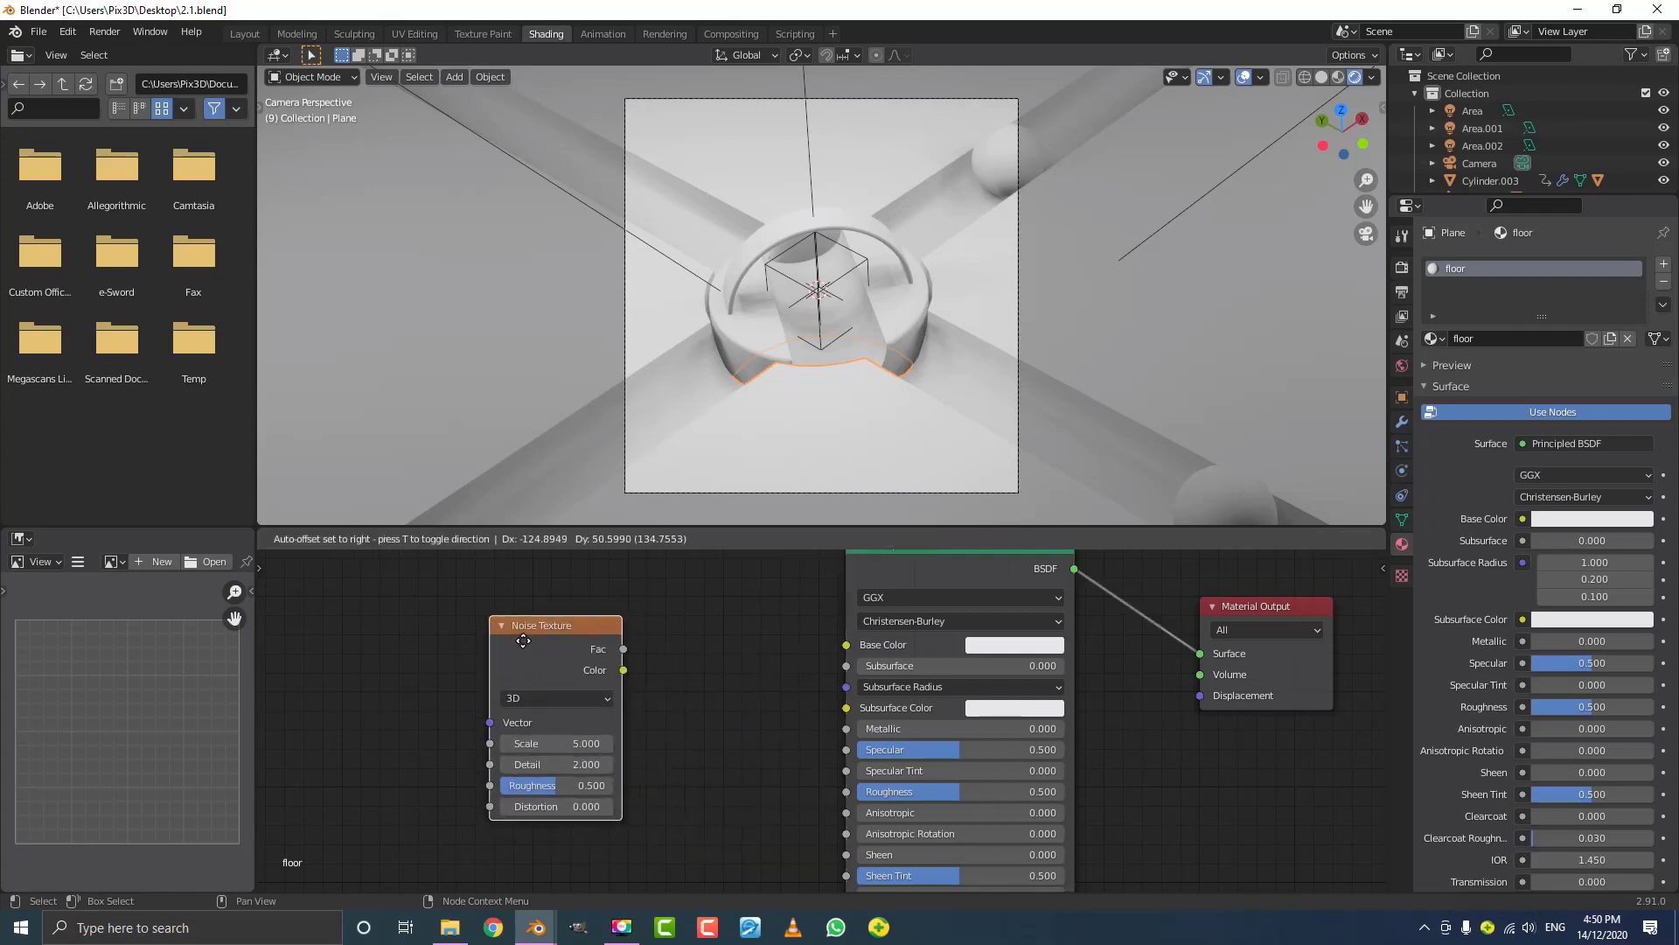
left_click(719, 683)
- Connect the Noise Texture's Color output to the Principled BSDF's Base Color
scroll(719, 683, "down", 1)
left_click_drag(641, 679, 856, 665)
left_click_drag(632, 663, 635, 640)
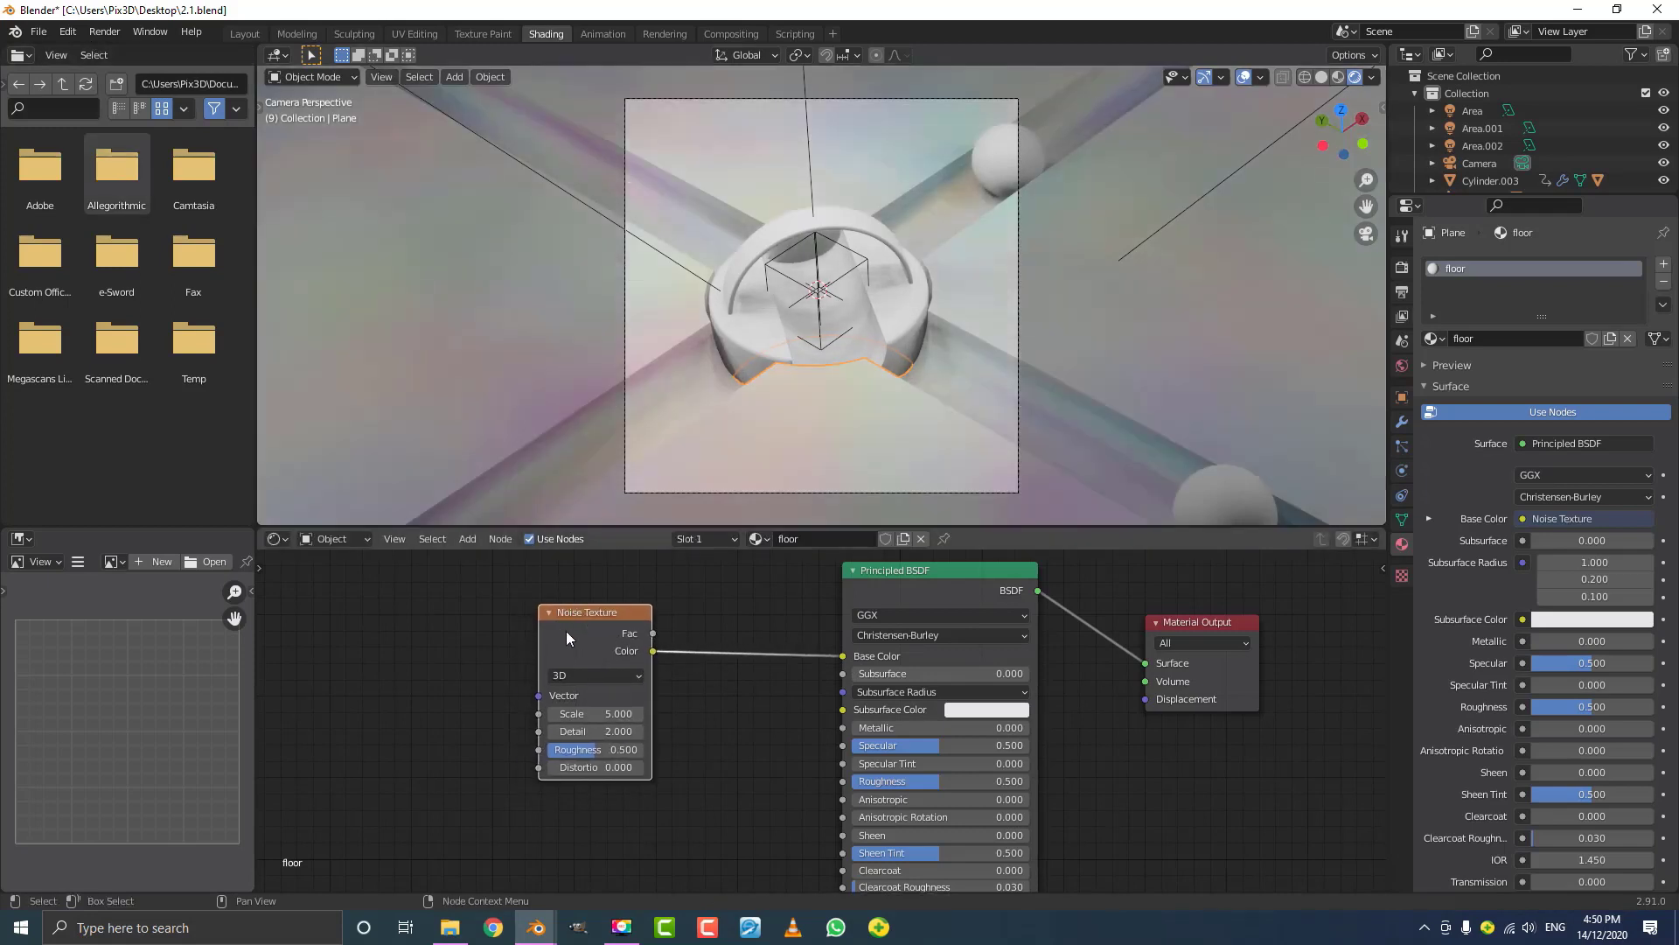
- Search the add-on preferences for "node" to check whether Node Wrangler is enabled, and close the preferences
left_click(70, 33)
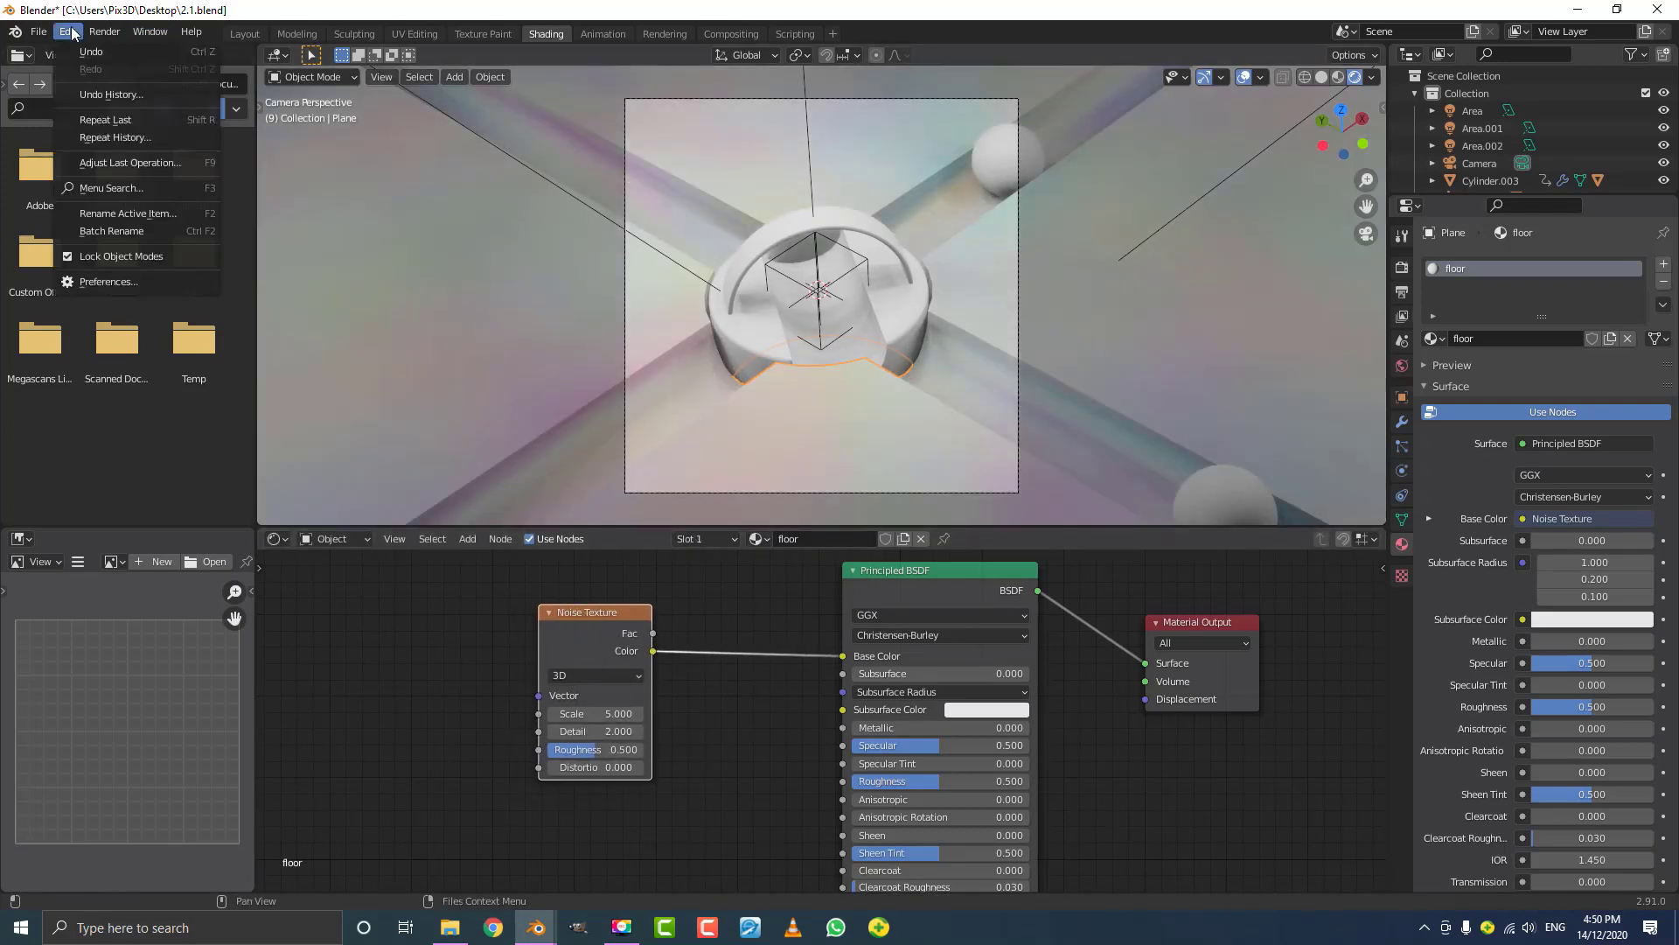
left_click(126, 281)
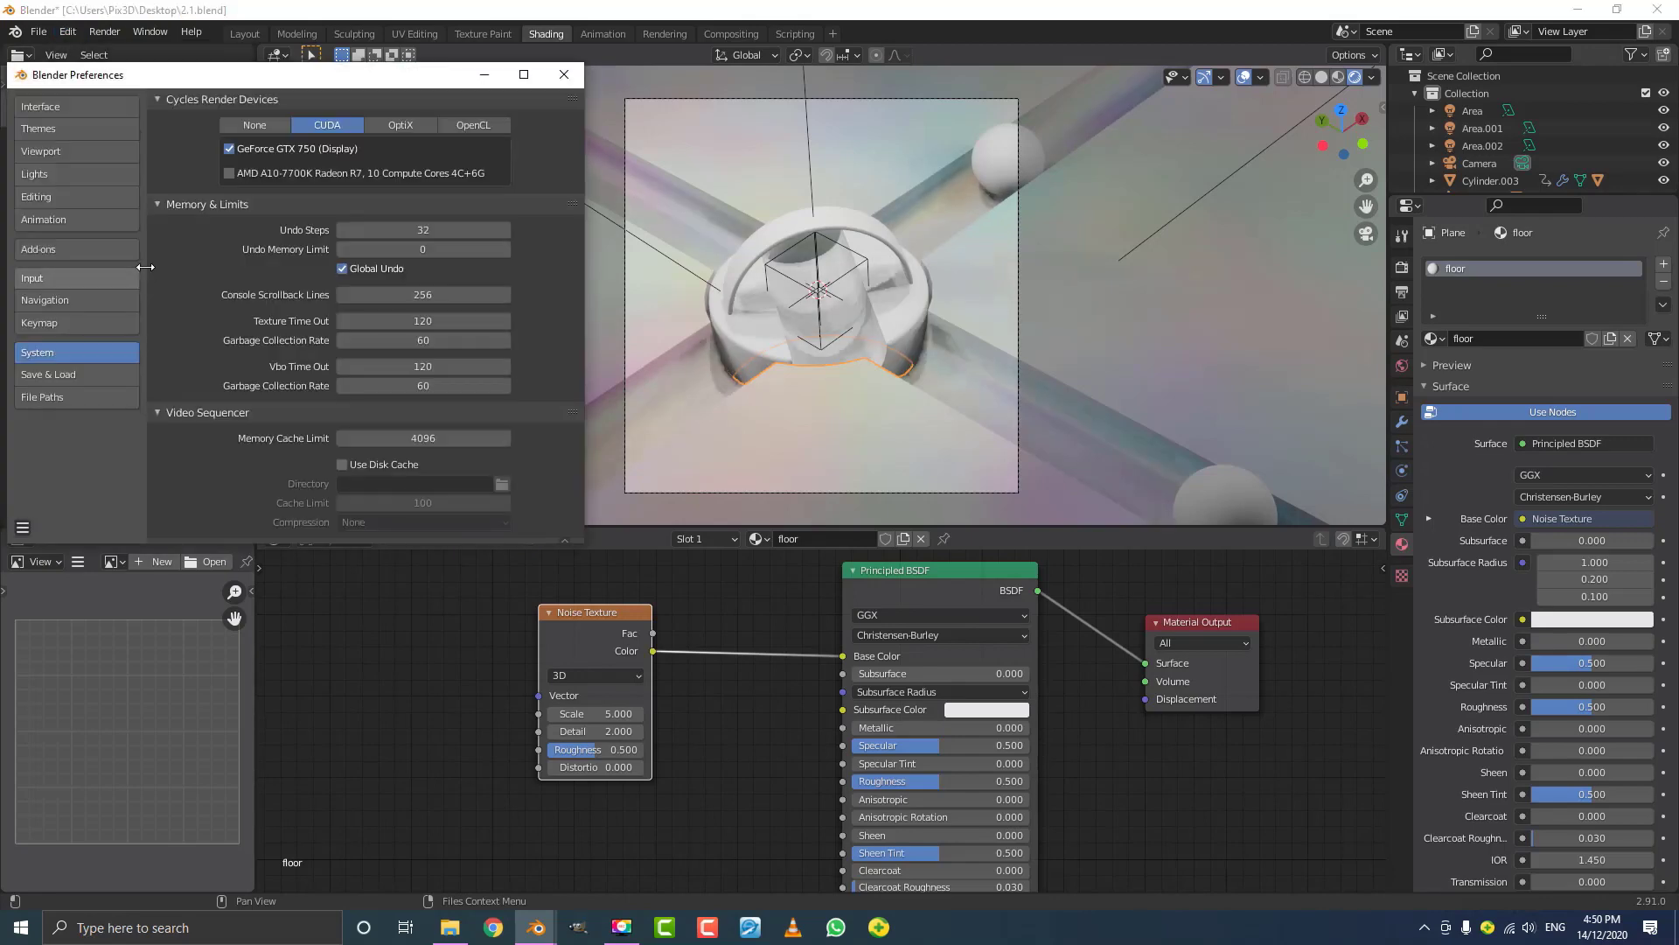
left_click(68, 251)
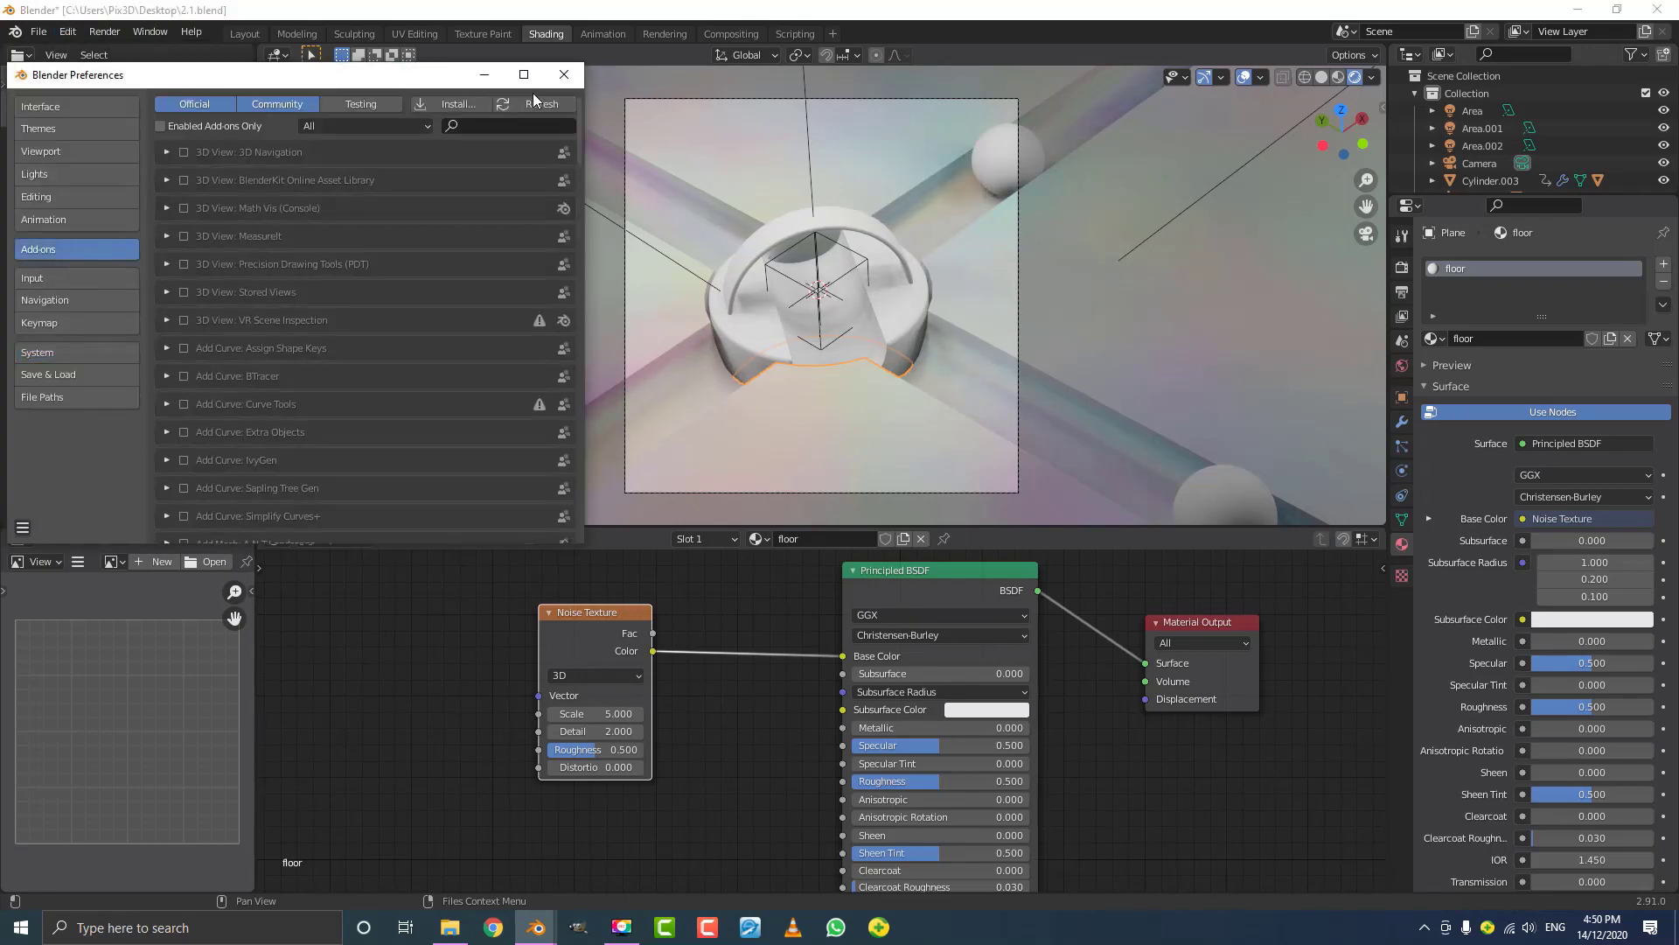
left_click(463, 126)
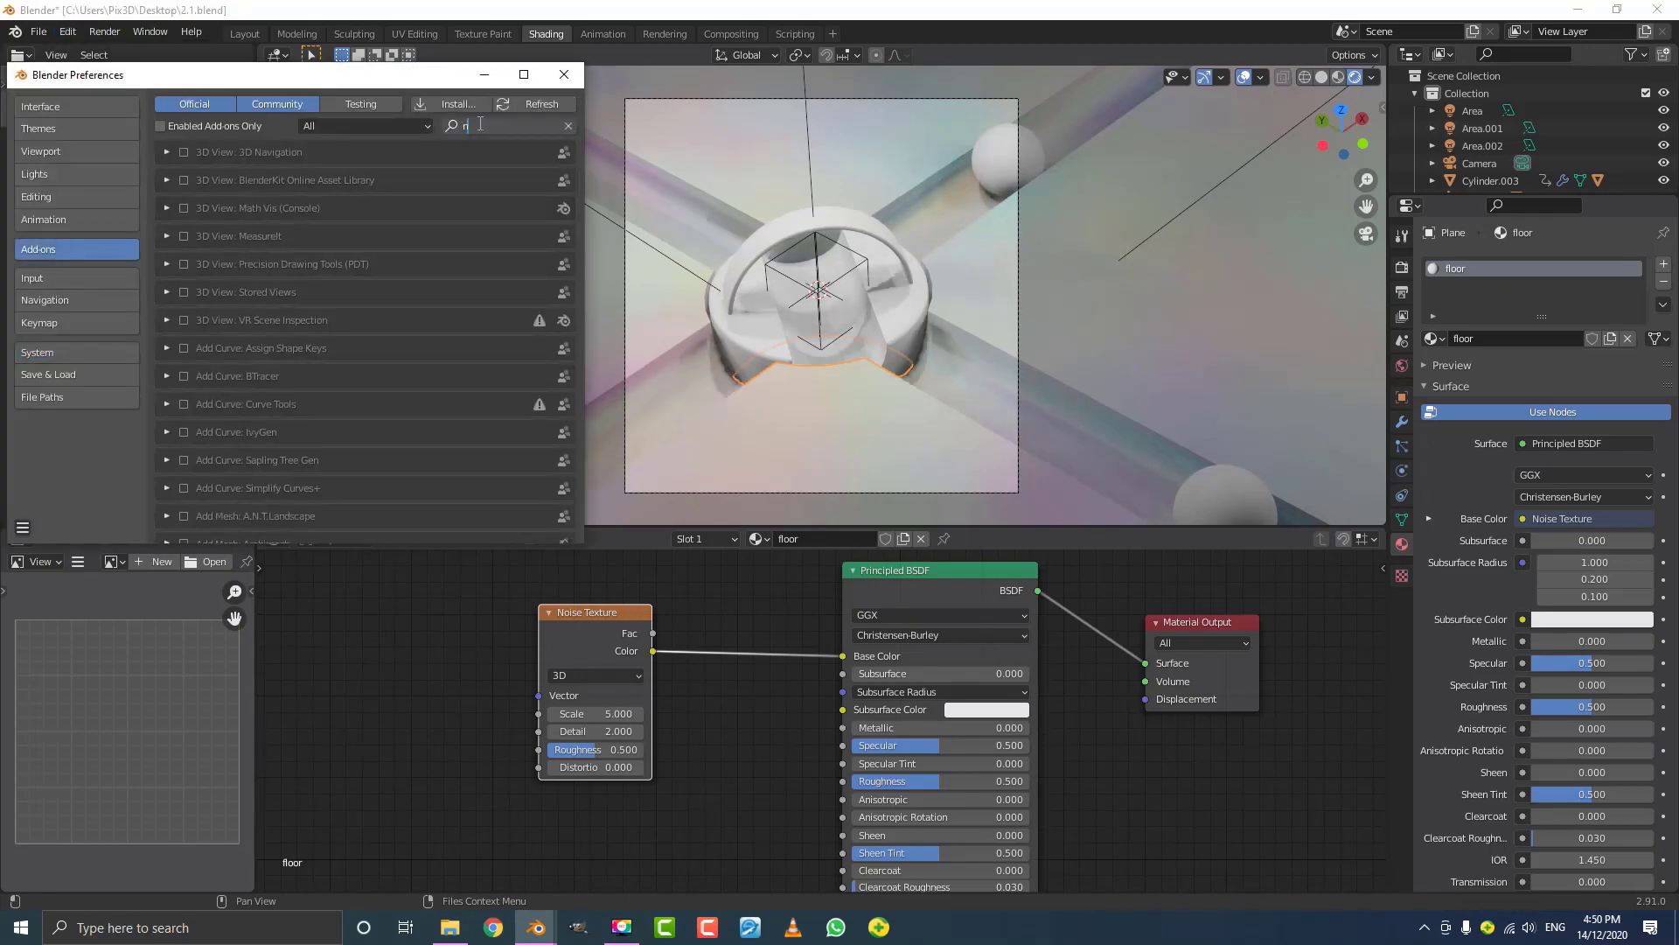
type("node")
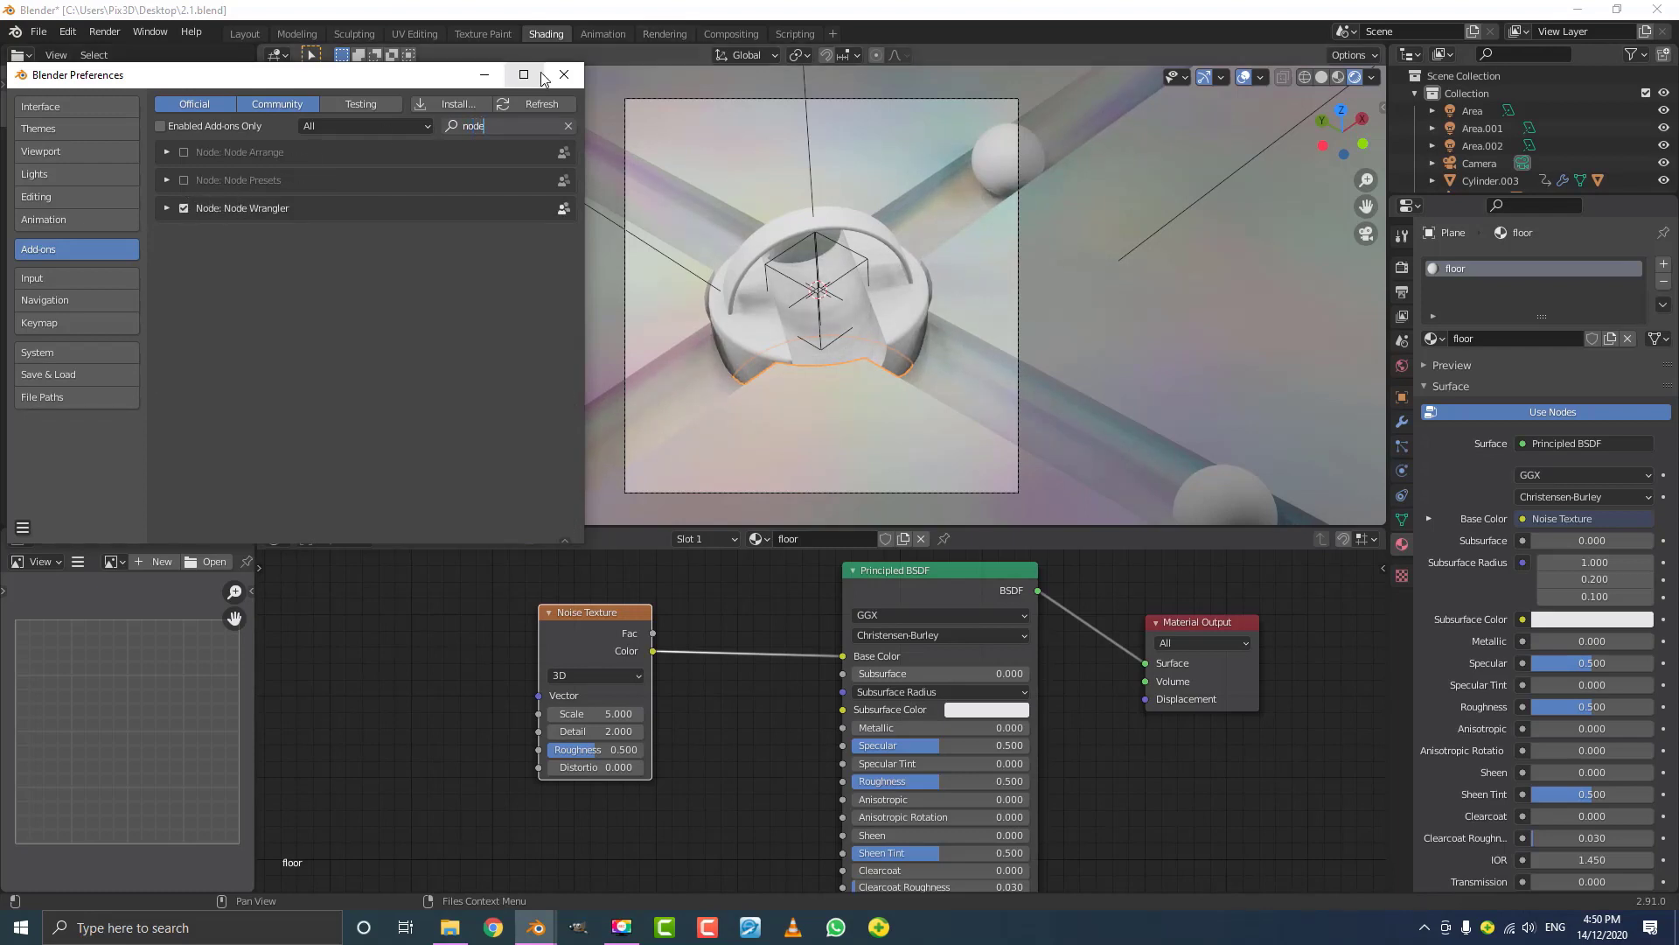
left_click(563, 74)
- Add connected Texture Coordinate and Mapping nodes to the Noise Texture using Node Wrangler
middle_click_drag(392, 639, 473, 663)
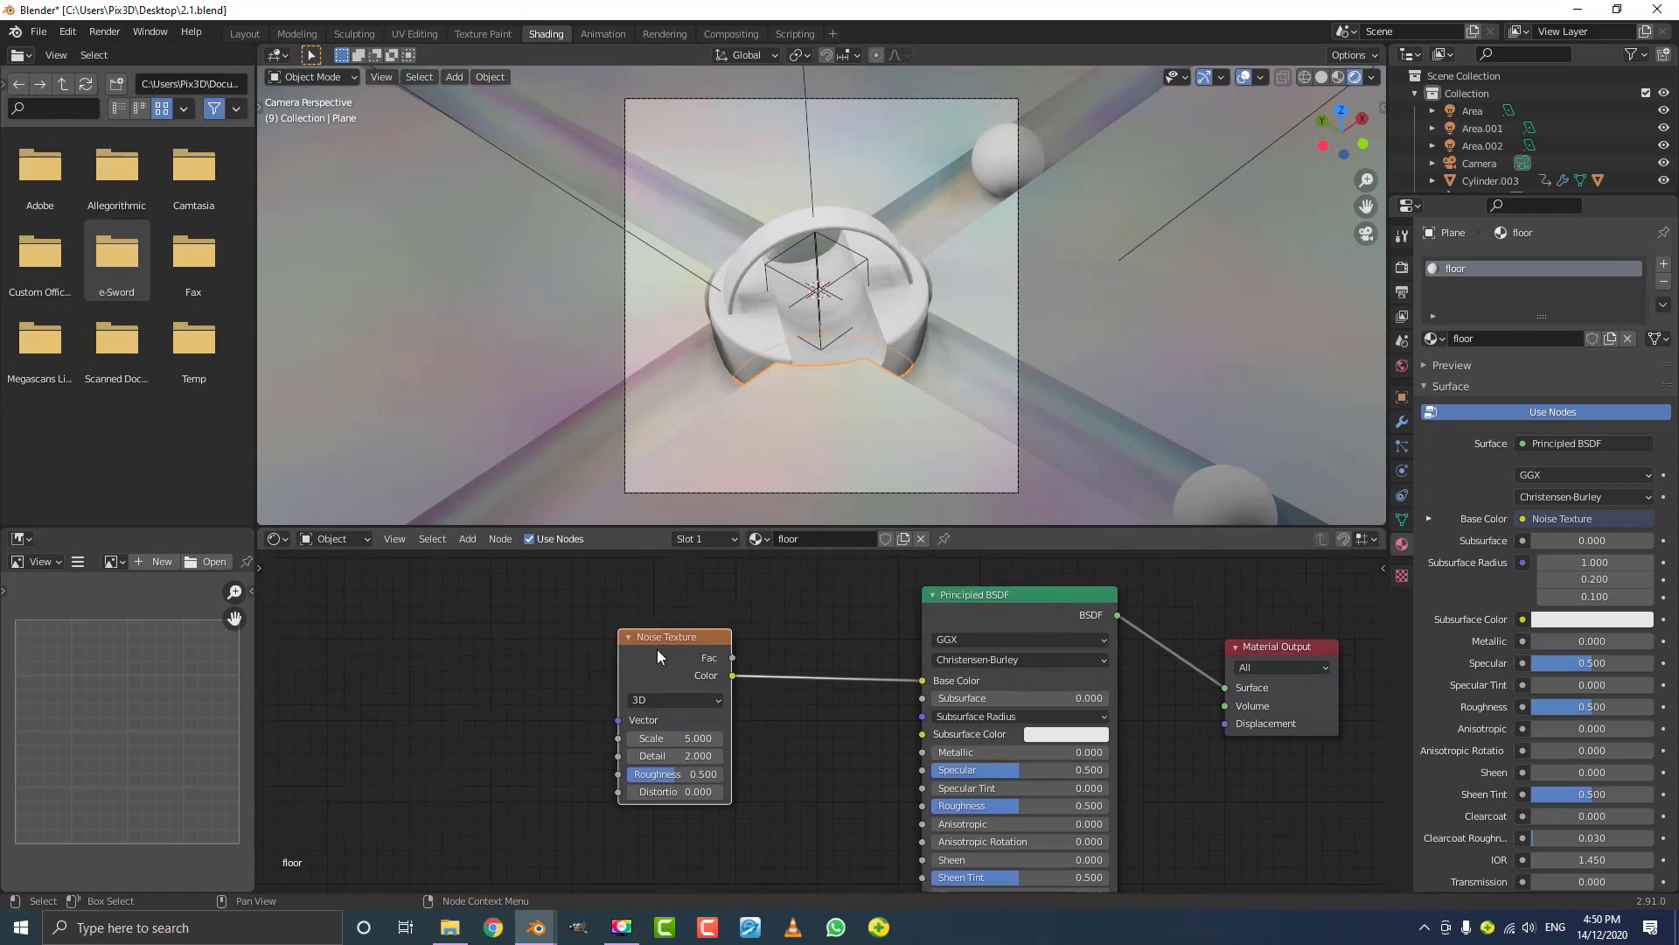
left_click(672, 687)
right_click(691, 669)
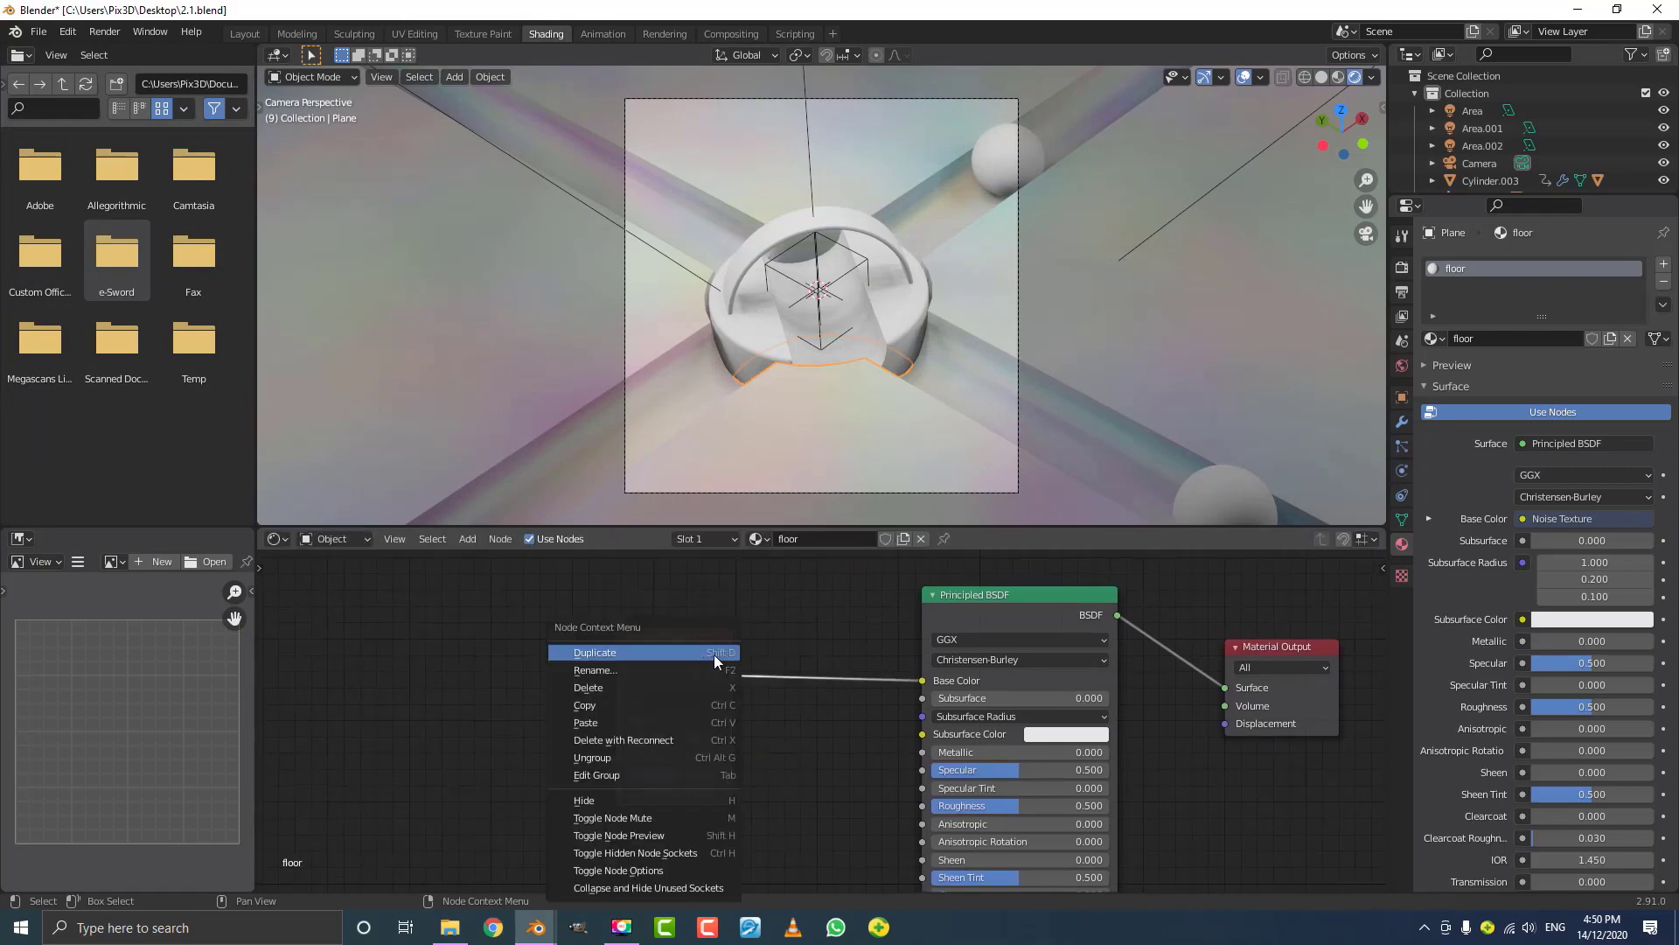
key("Escape")
key("ctrl+t")
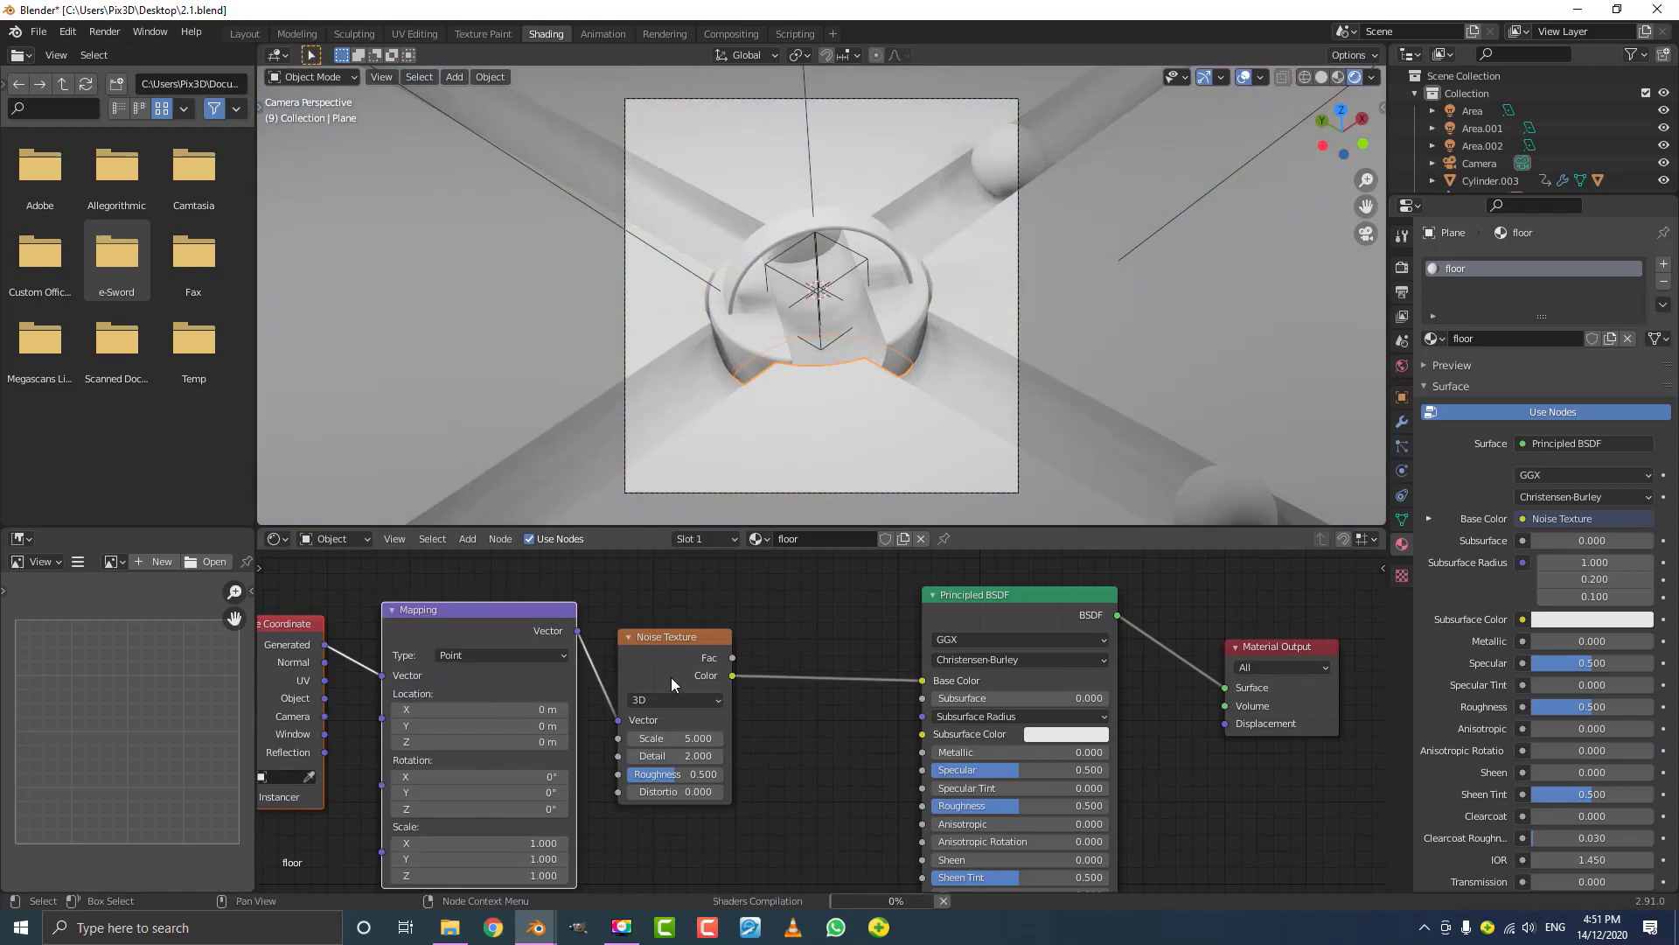
- Feed the Mapping node's Vector input from the Texture Coordinate's Object output
key("Home")
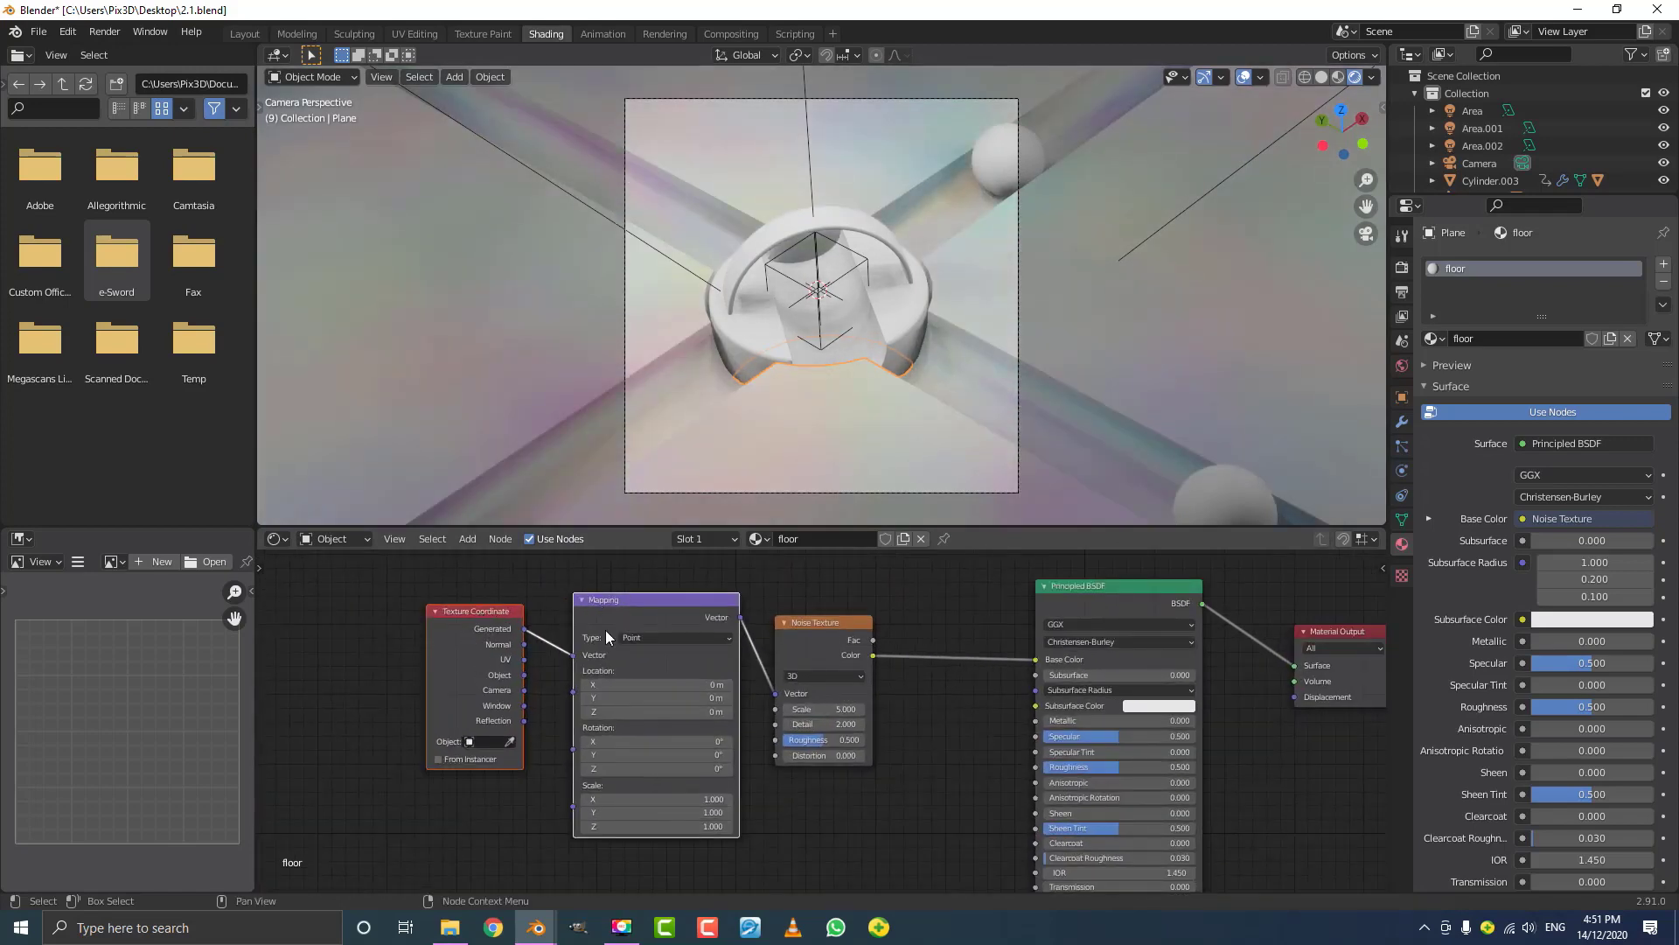
scroll(600, 640, "down", 2)
scroll(488, 639, "up", 1)
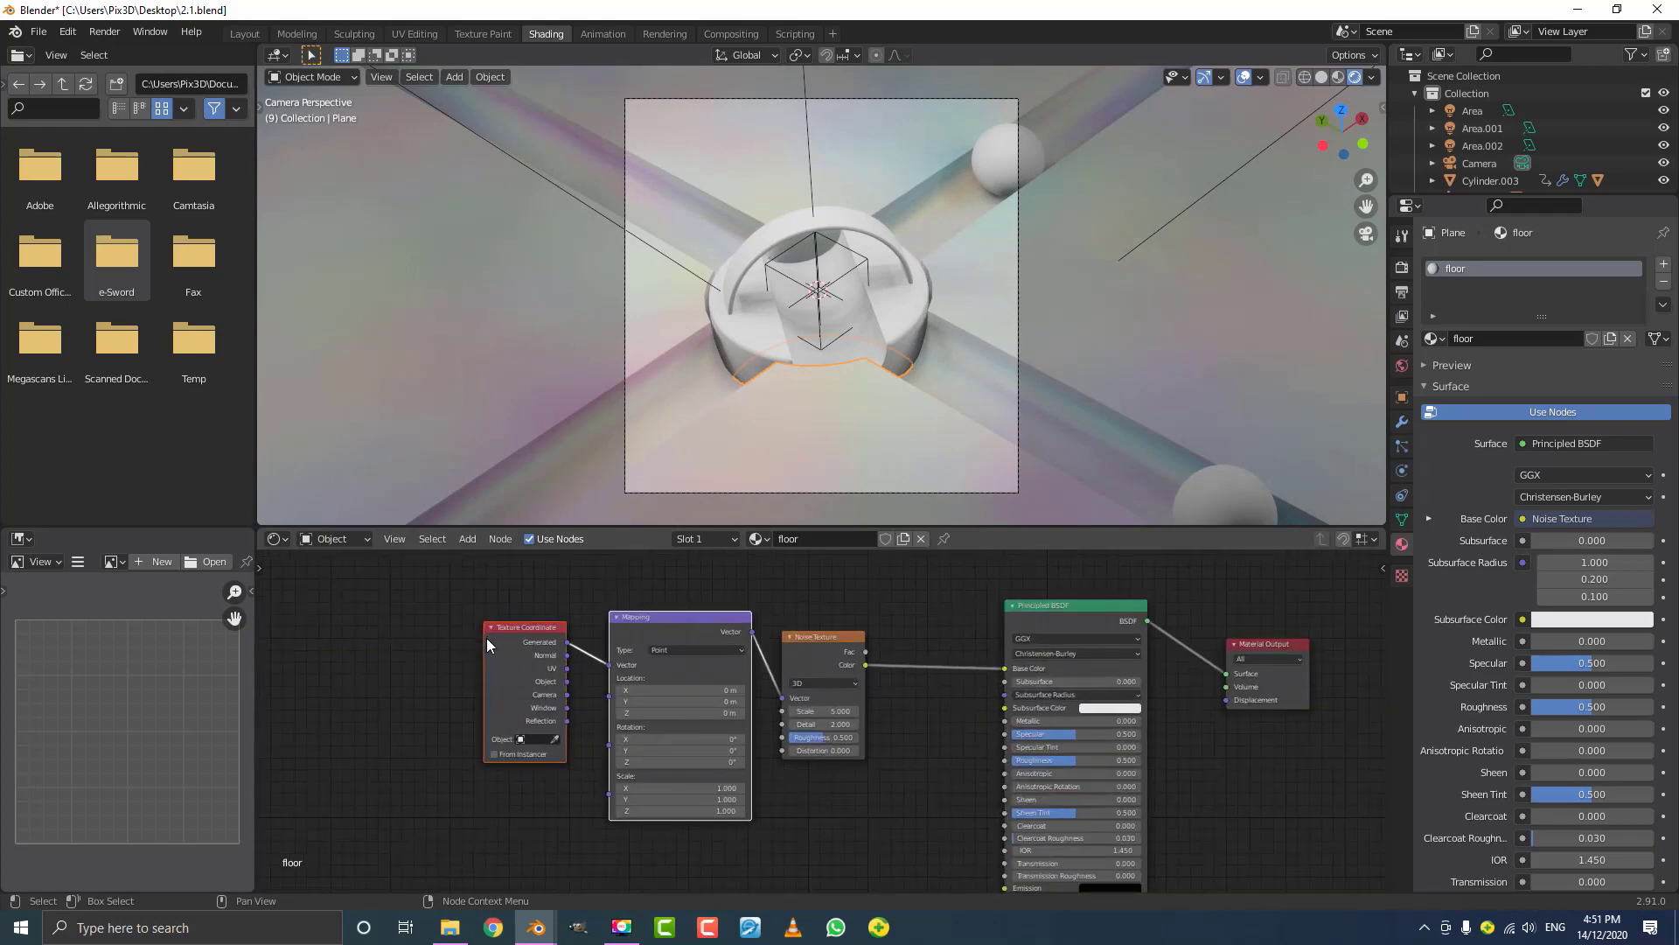
left_click_drag(568, 686, 622, 669)
scroll(717, 700, "up", 2)
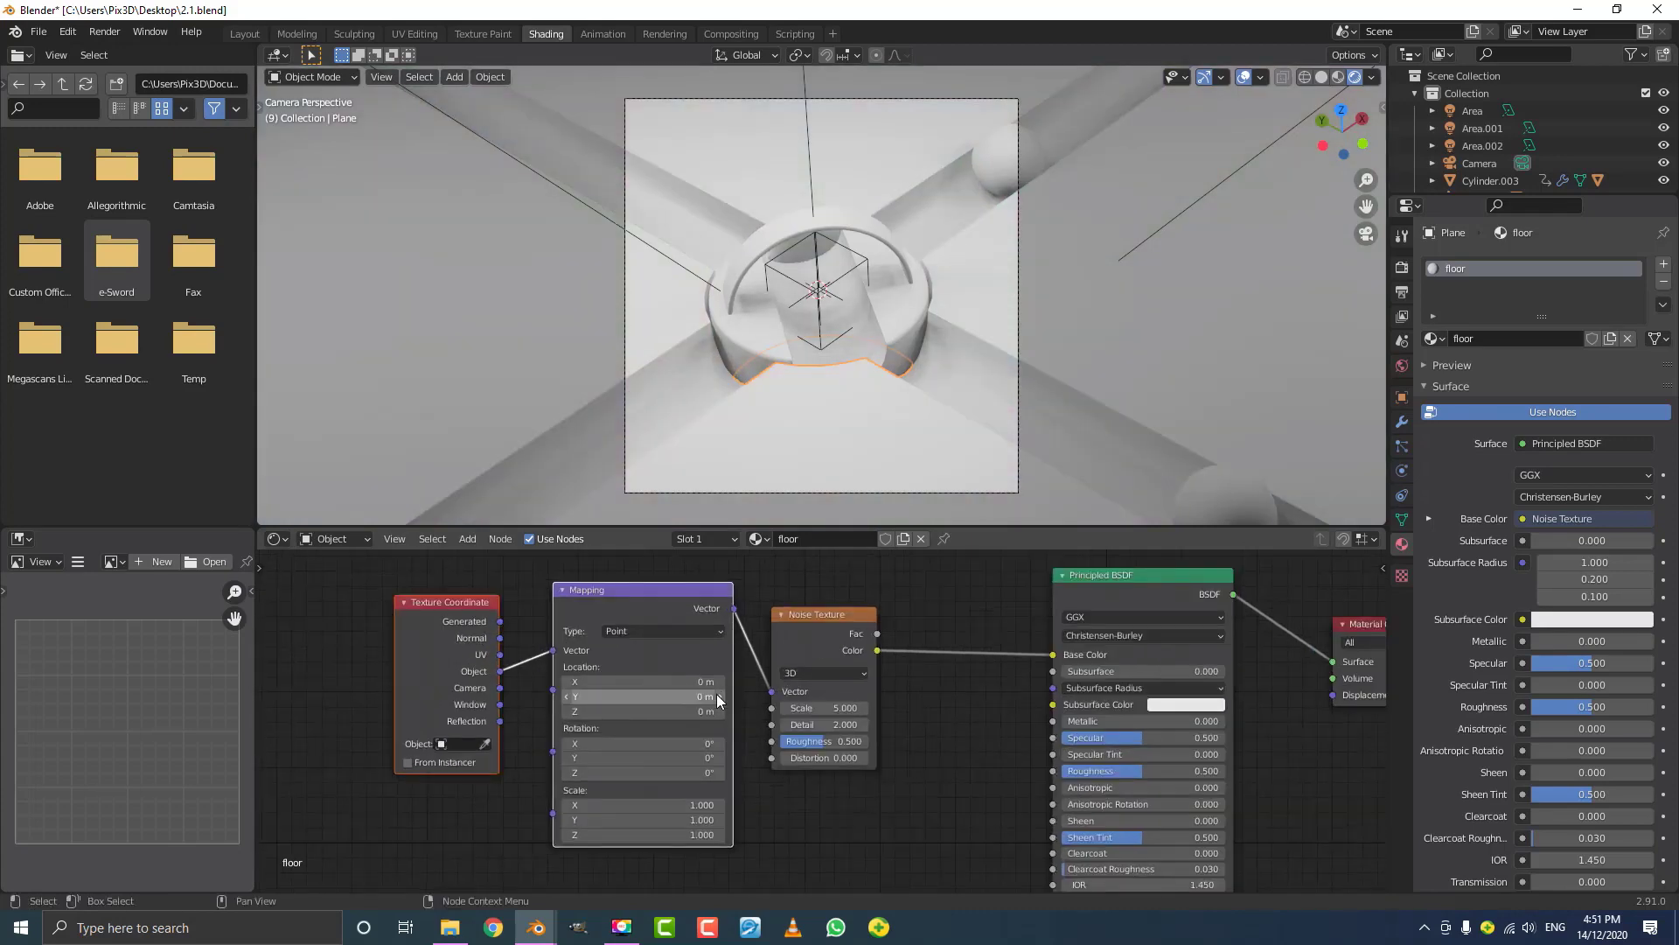
- Set the Noise Texture's Scale to 13
scroll(910, 757, "down", 2)
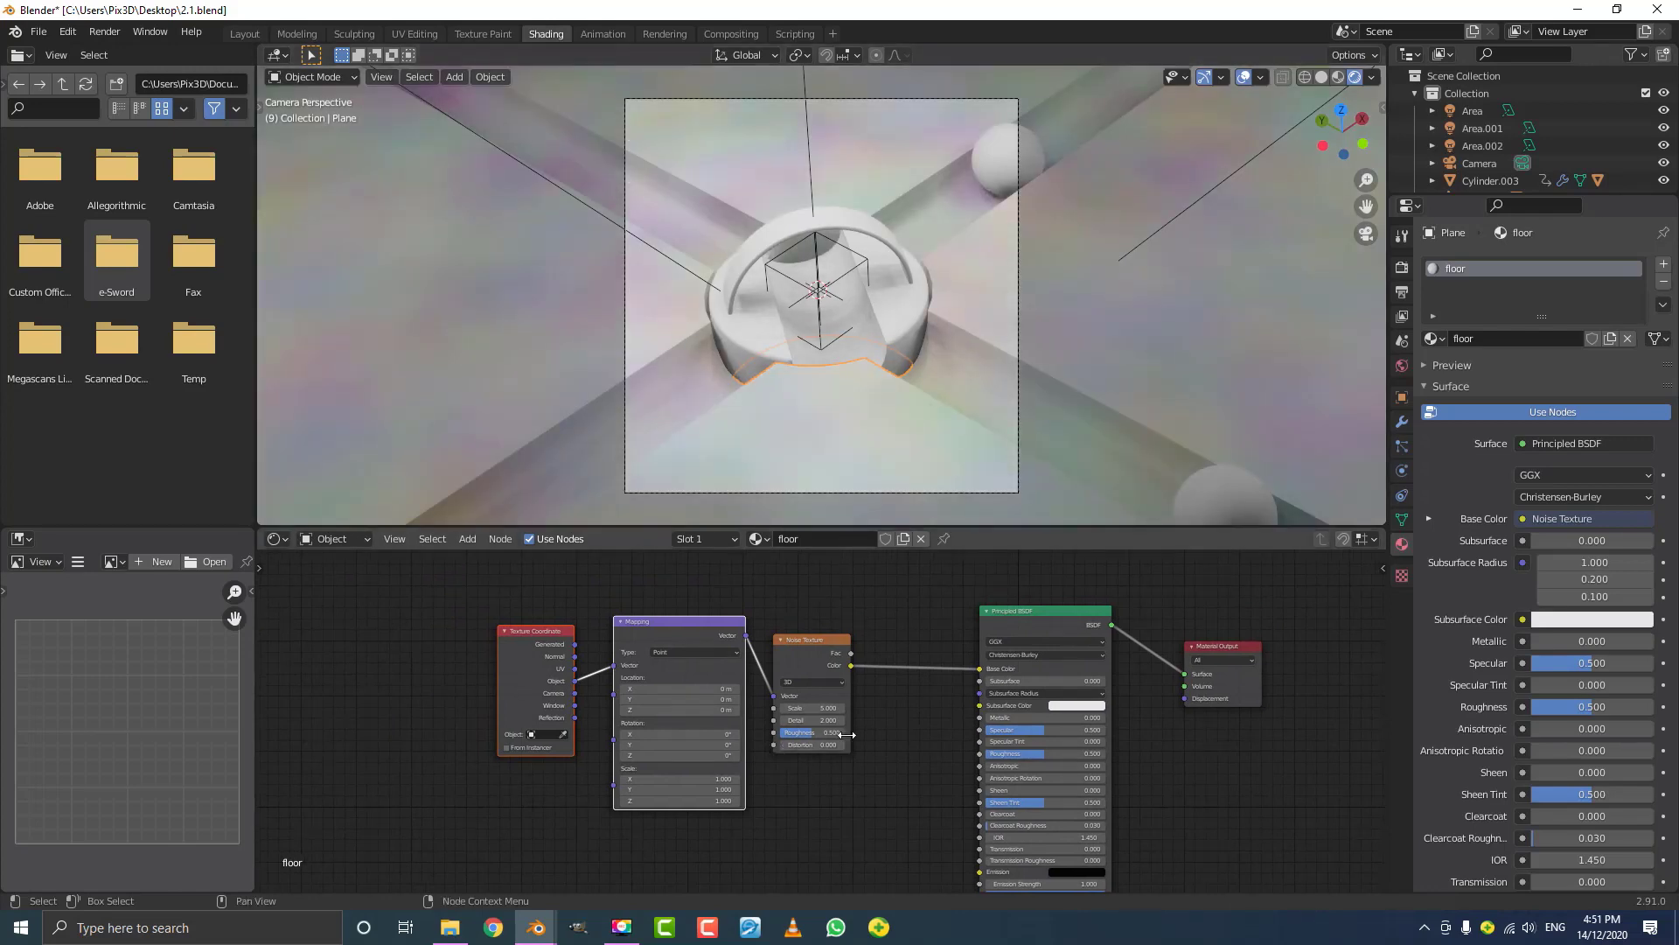
scroll(798, 707, "up", 1)
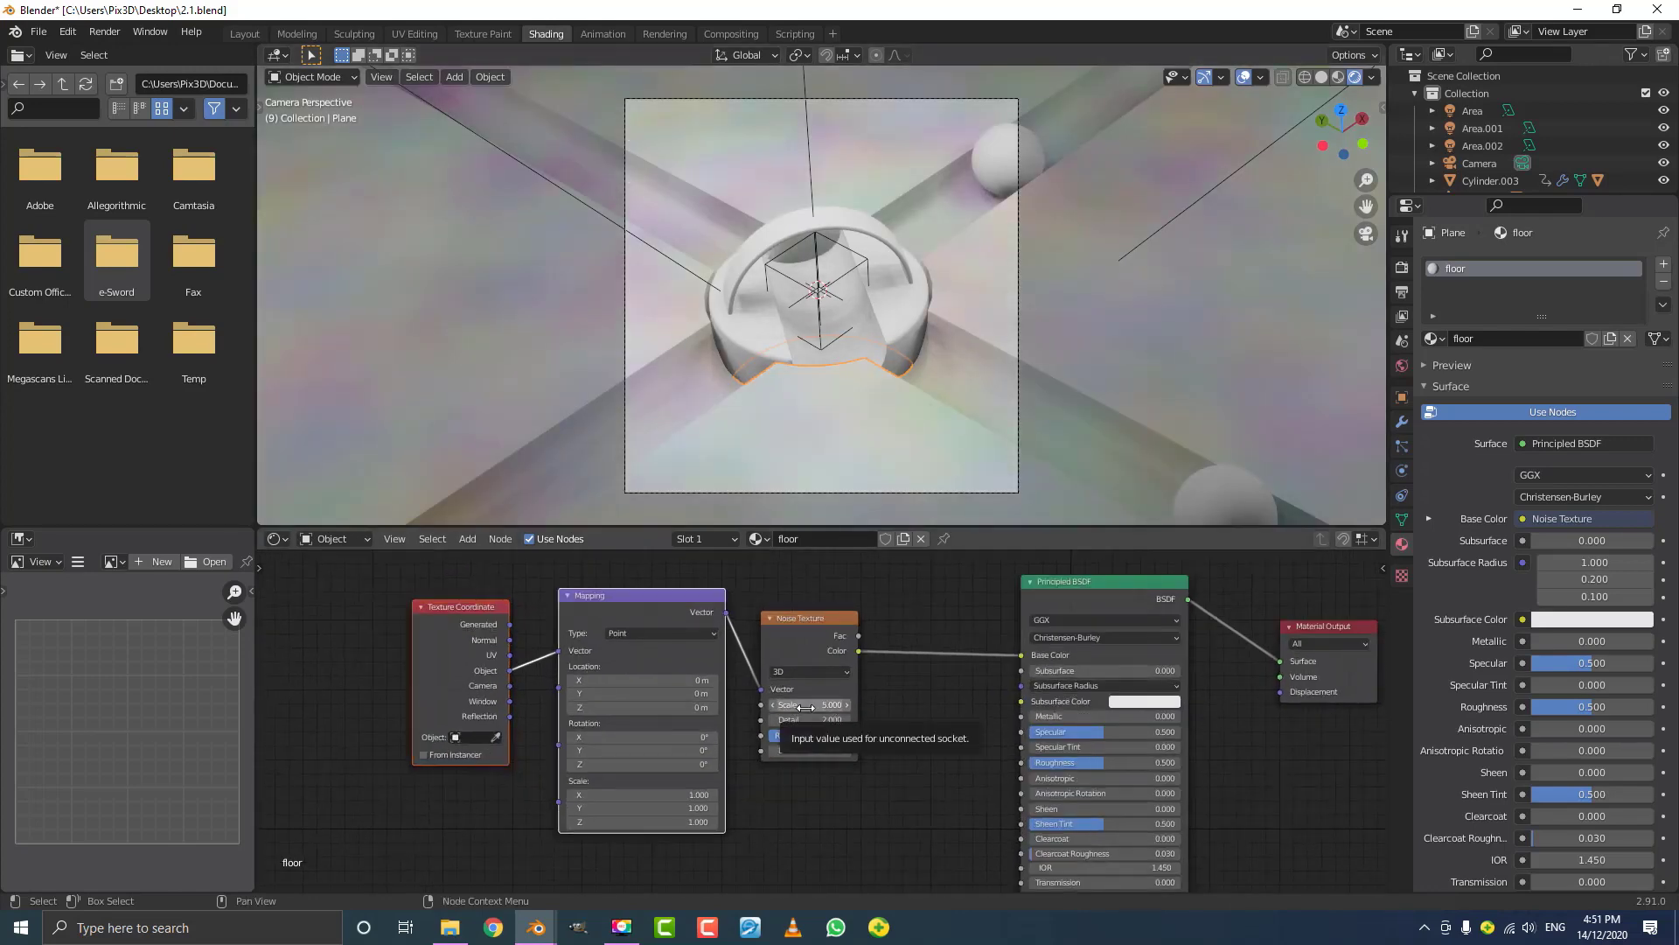
left_click(806, 706)
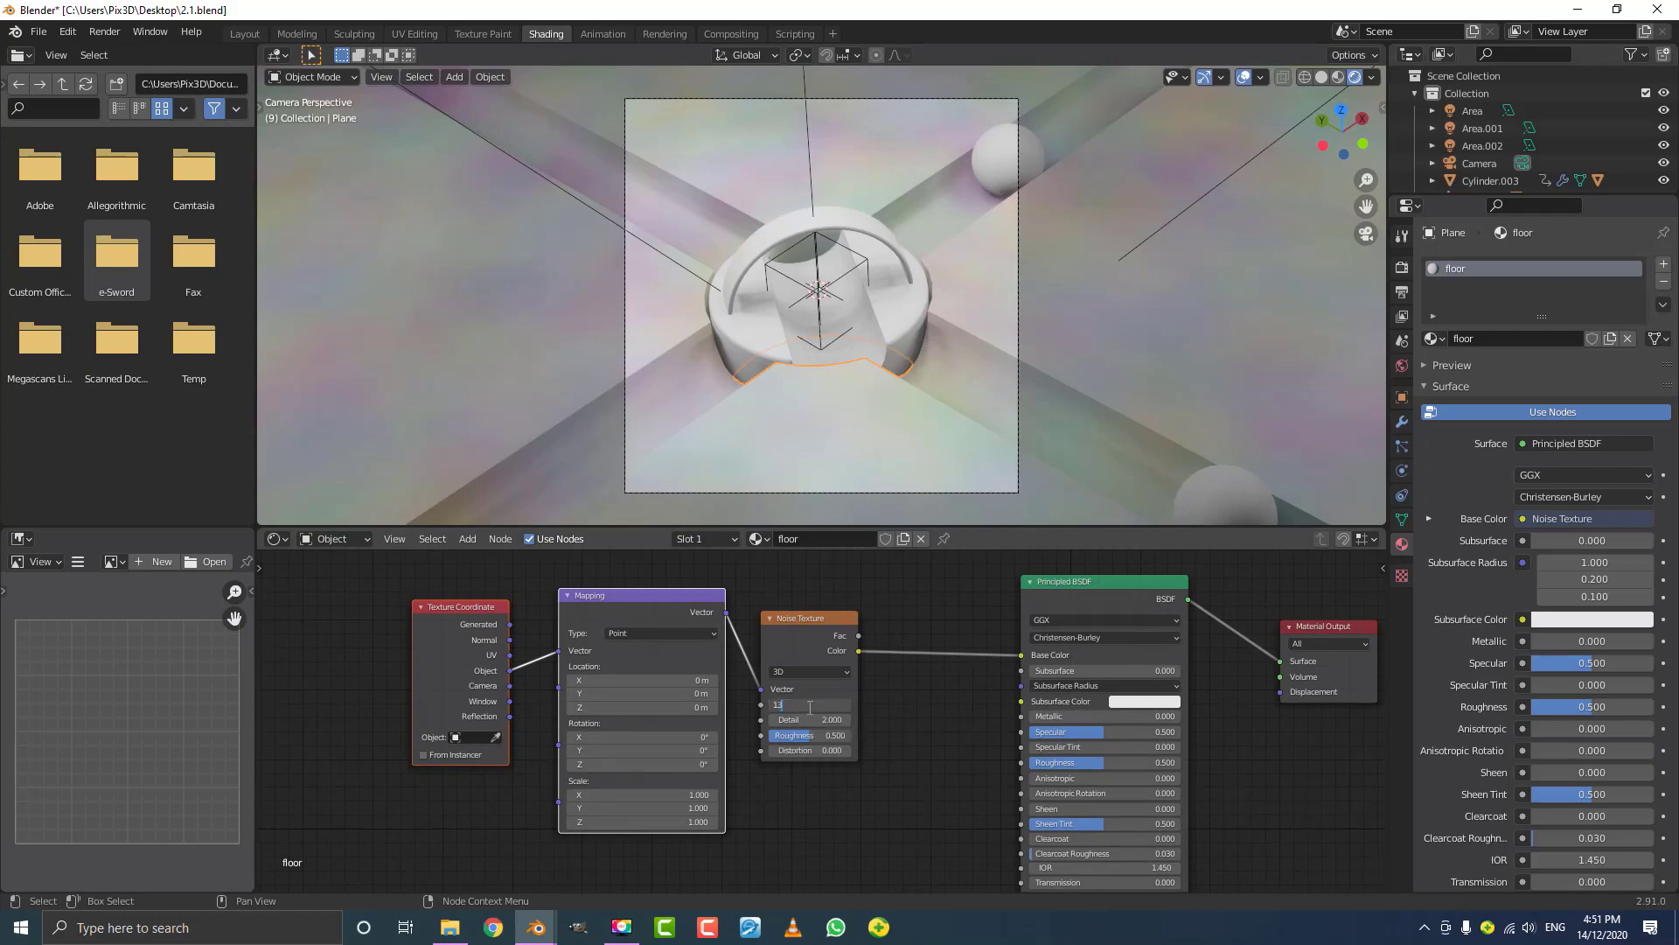
key("Return")
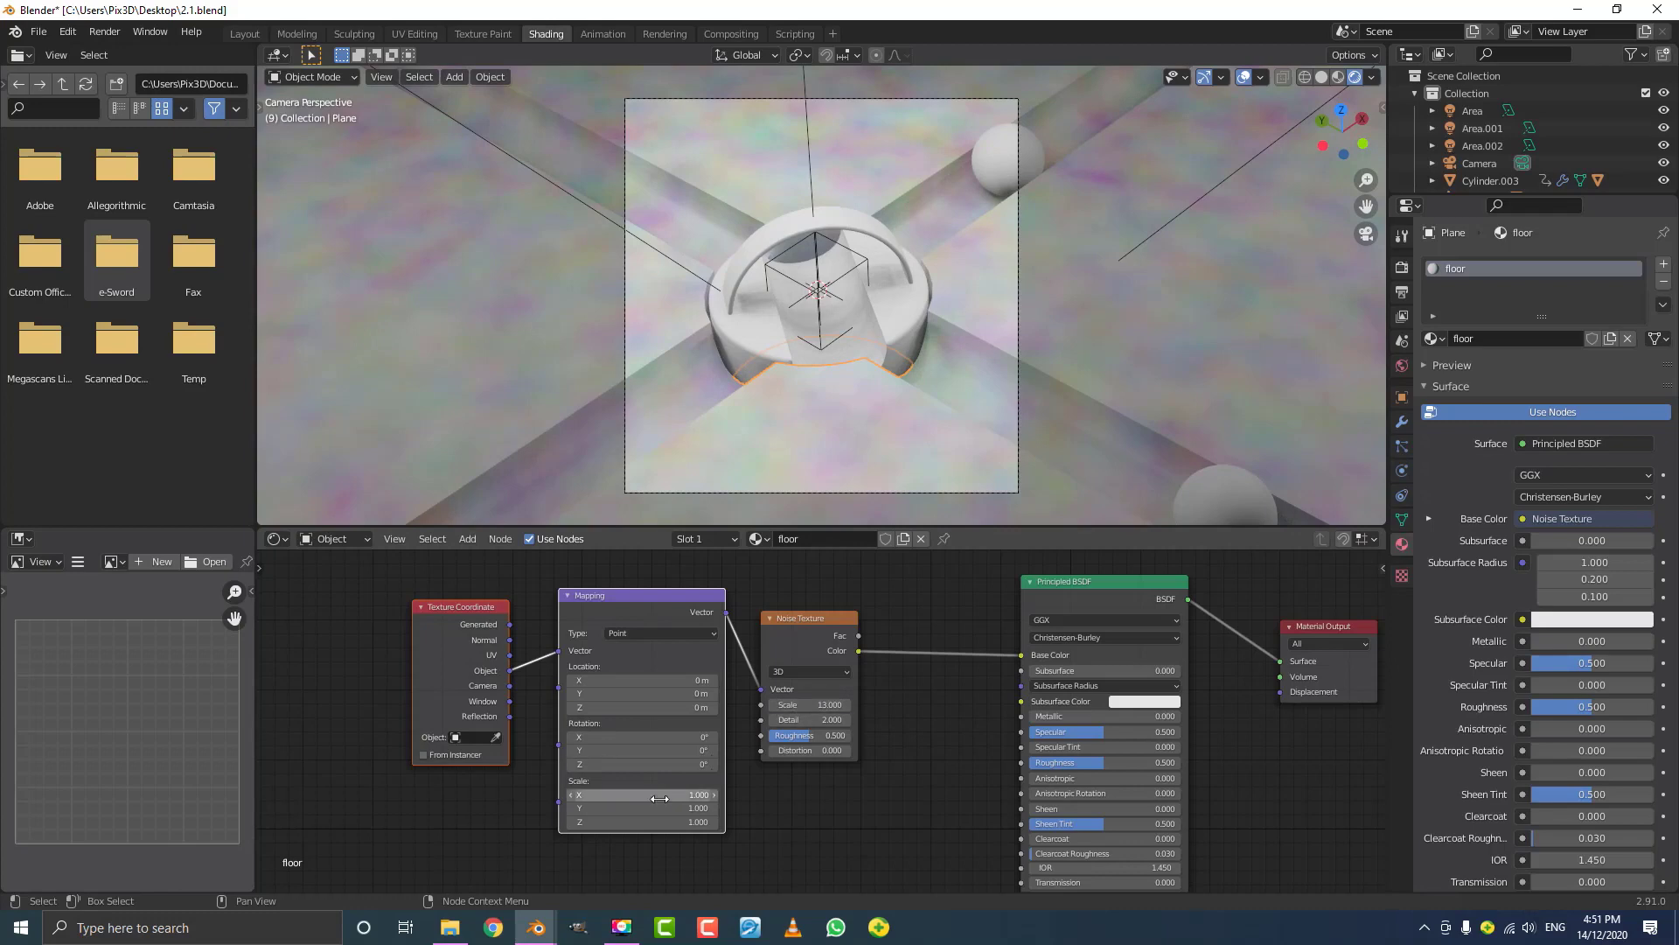
- Set the Mapping node's X scale to 34 and check the stretched noise on the floor
left_click(642, 794)
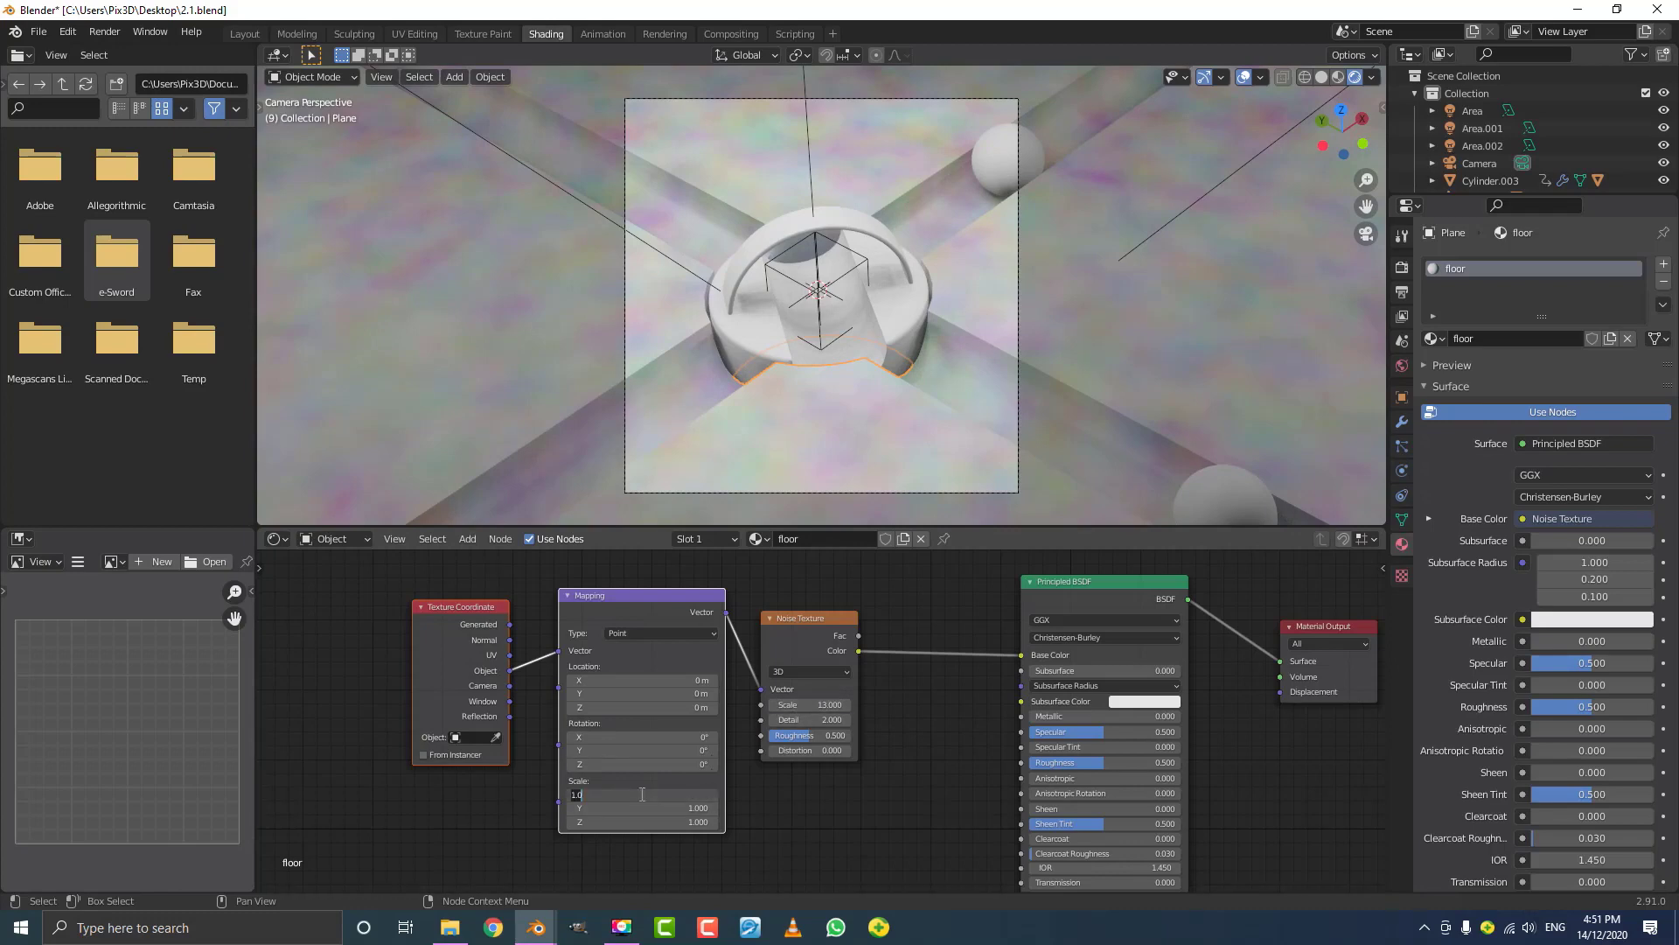
type("34")
key("Return")
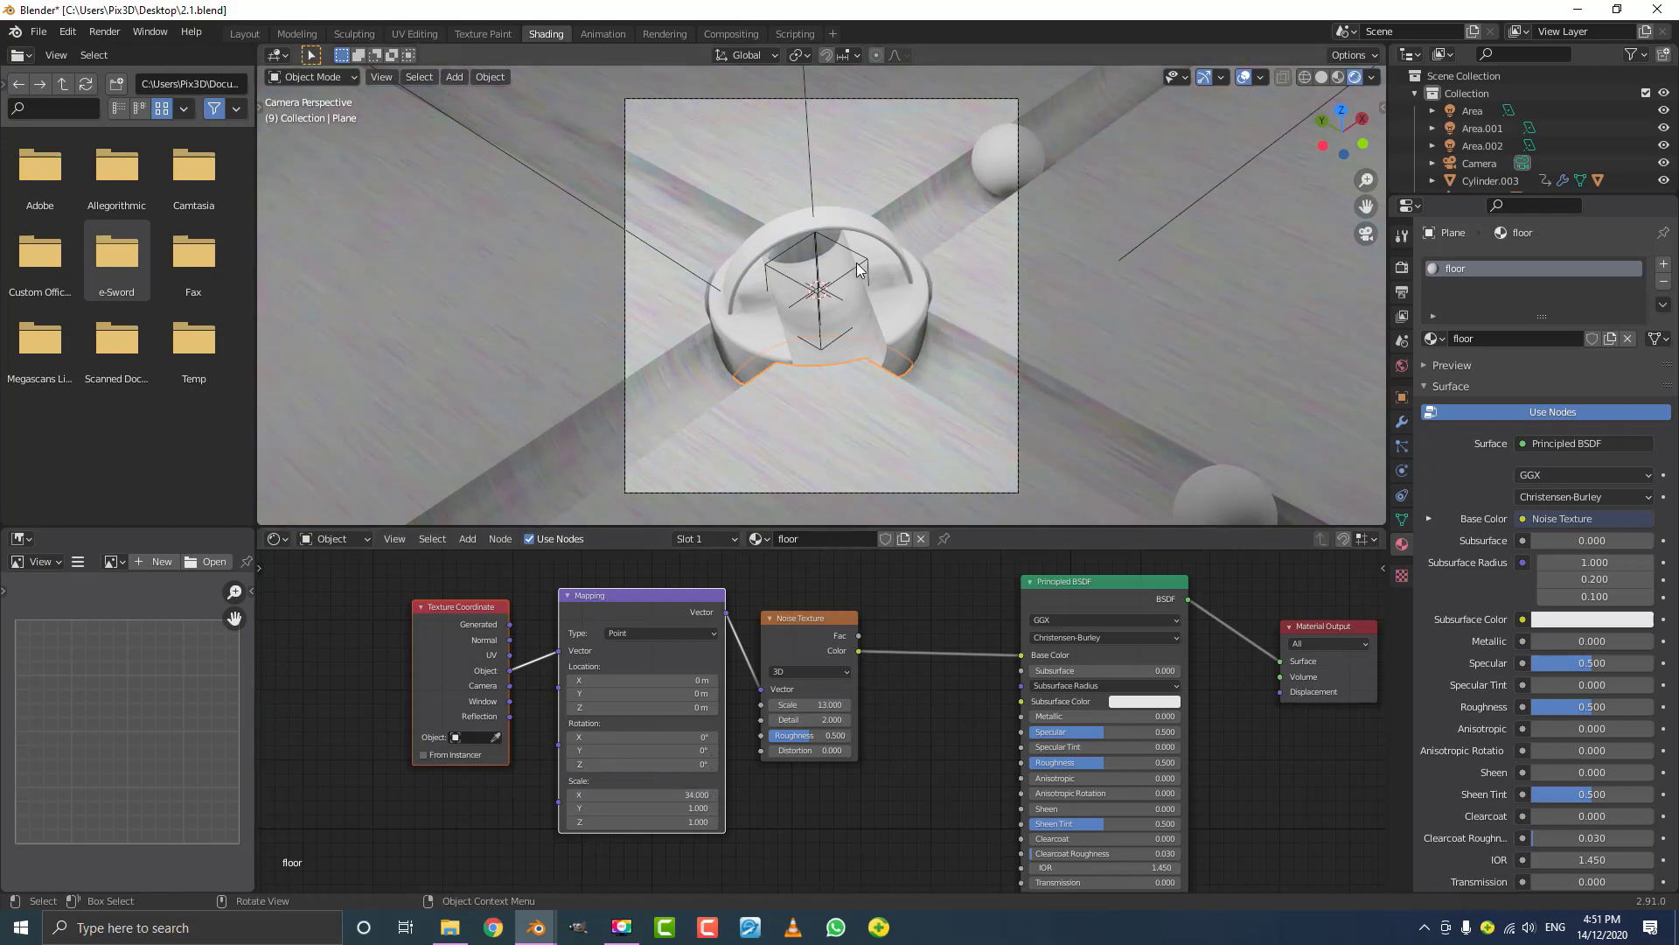
scroll(829, 312, "up", 2)
scroll(902, 372, "down", 3)
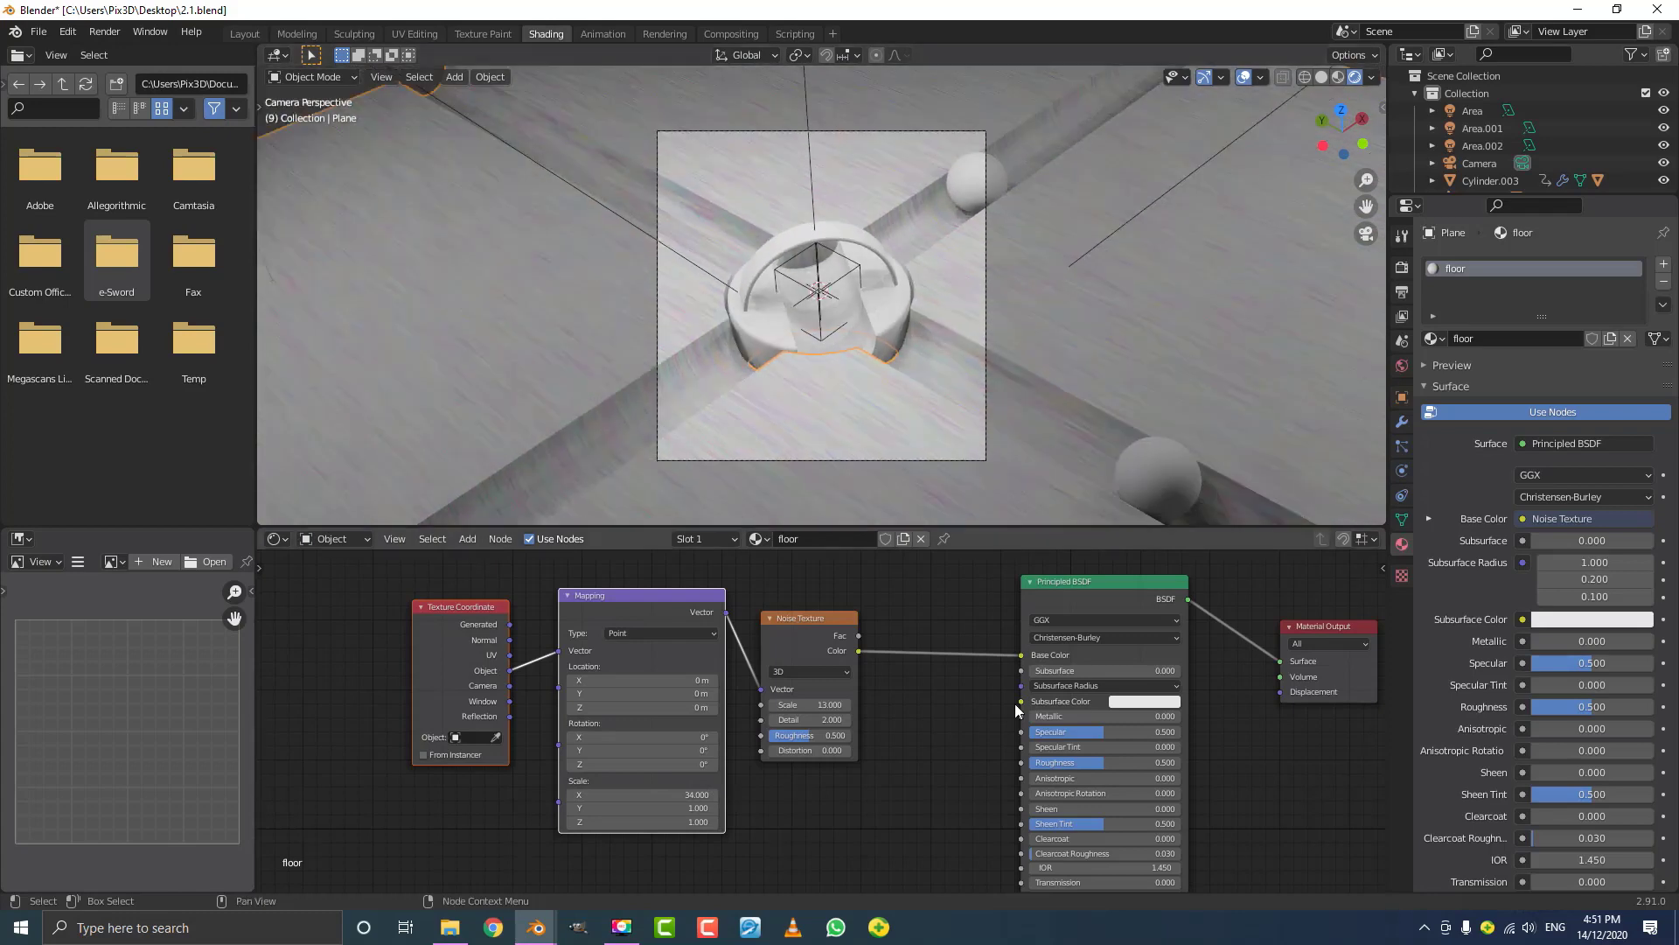
- Move the Principled BSDF and Material Output nodes together farther from the Noise Texture to free space between them
middle_click_drag(1017, 712, 639, 675)
scroll(639, 675, "down", 3)
left_click_drag(1083, 805, 669, 564)
scroll(664, 592, "down", 4)
middle_click_drag(649, 630, 670, 649)
scroll(669, 649, "up", 1)
key("g")
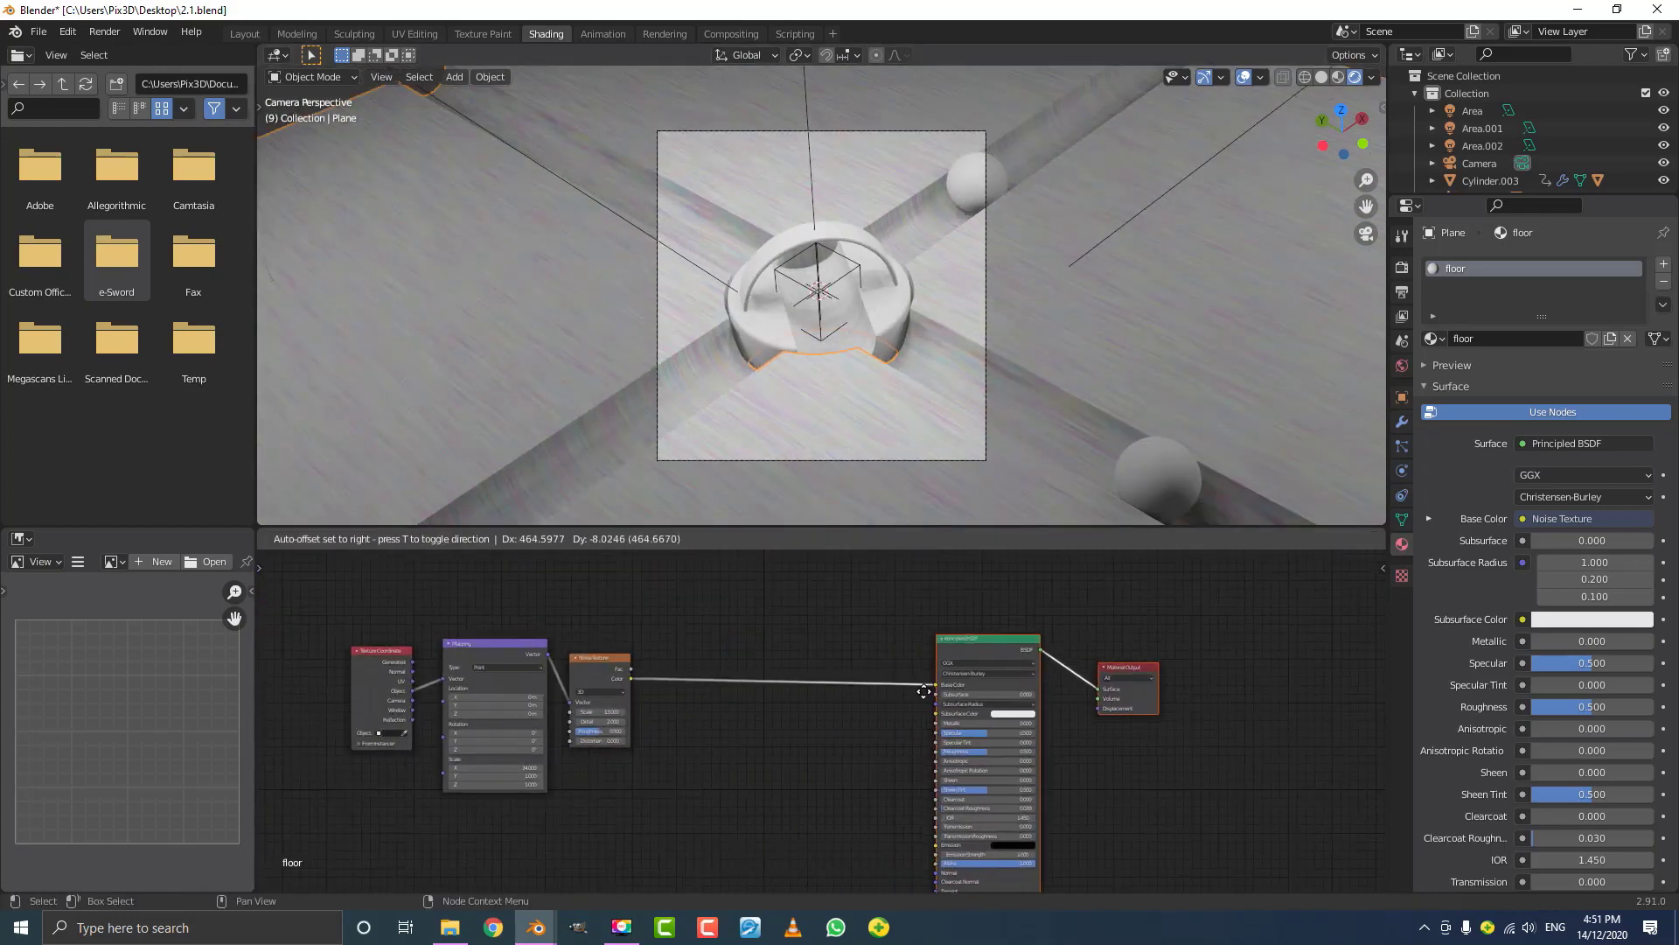
left_click(926, 686)
scroll(697, 635, "up", 4)
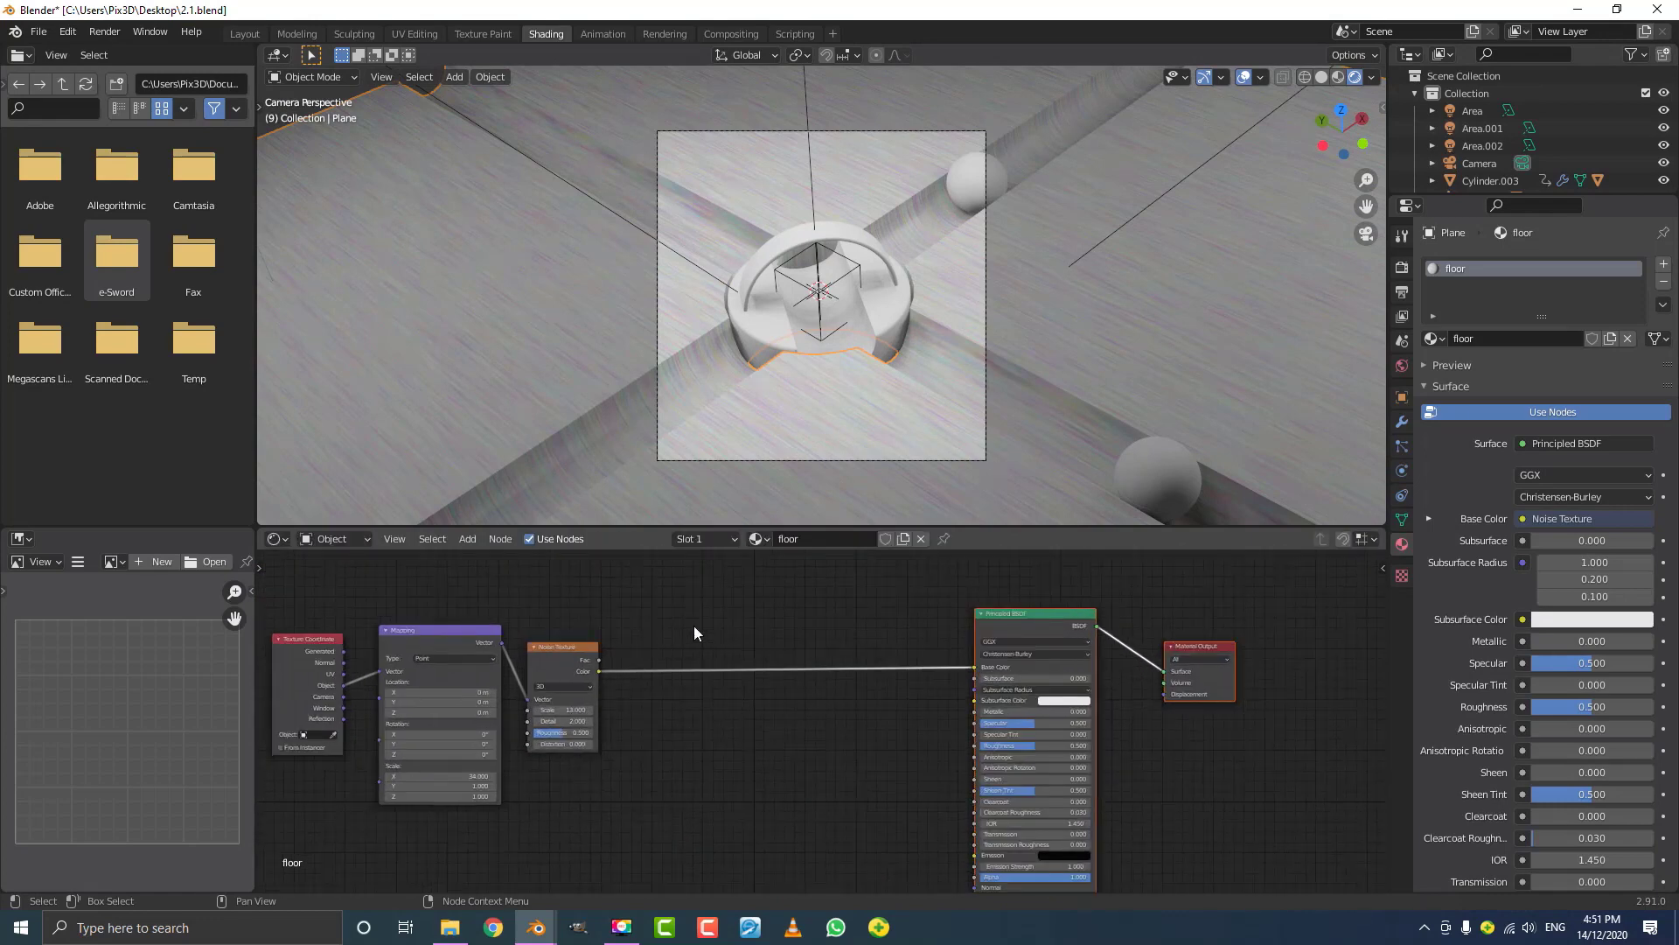
- Insert a ColorRamp node on the link between the Noise Texture and the Principled BSDF's Base Color
key("shift+a")
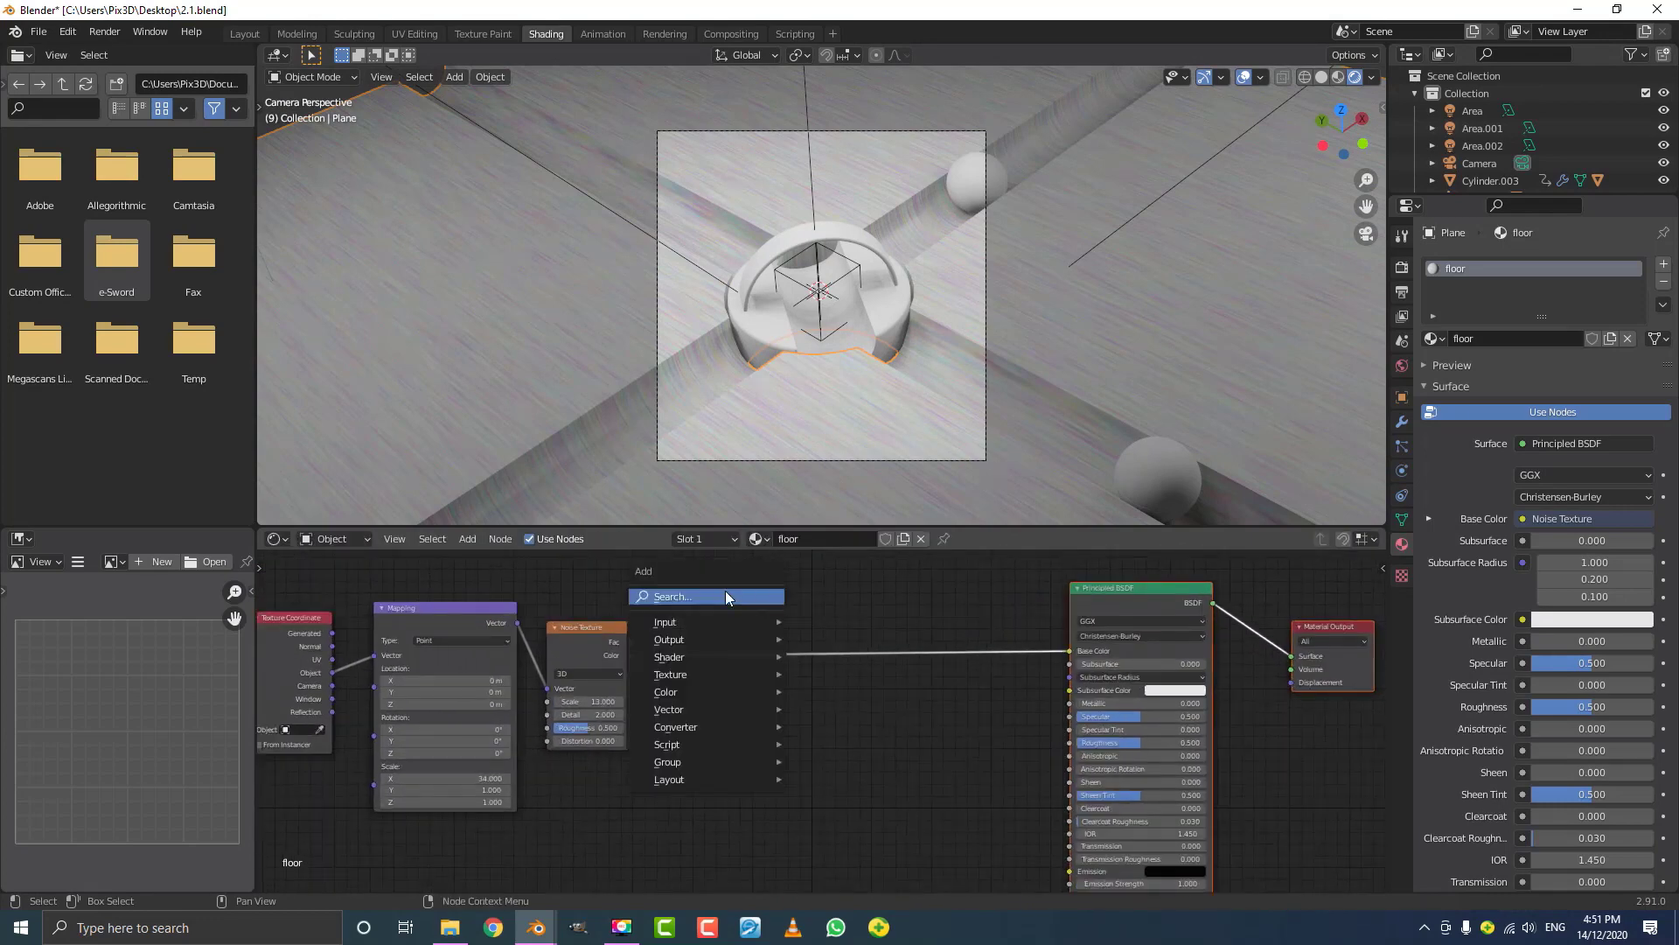
left_click(725, 591)
type("color")
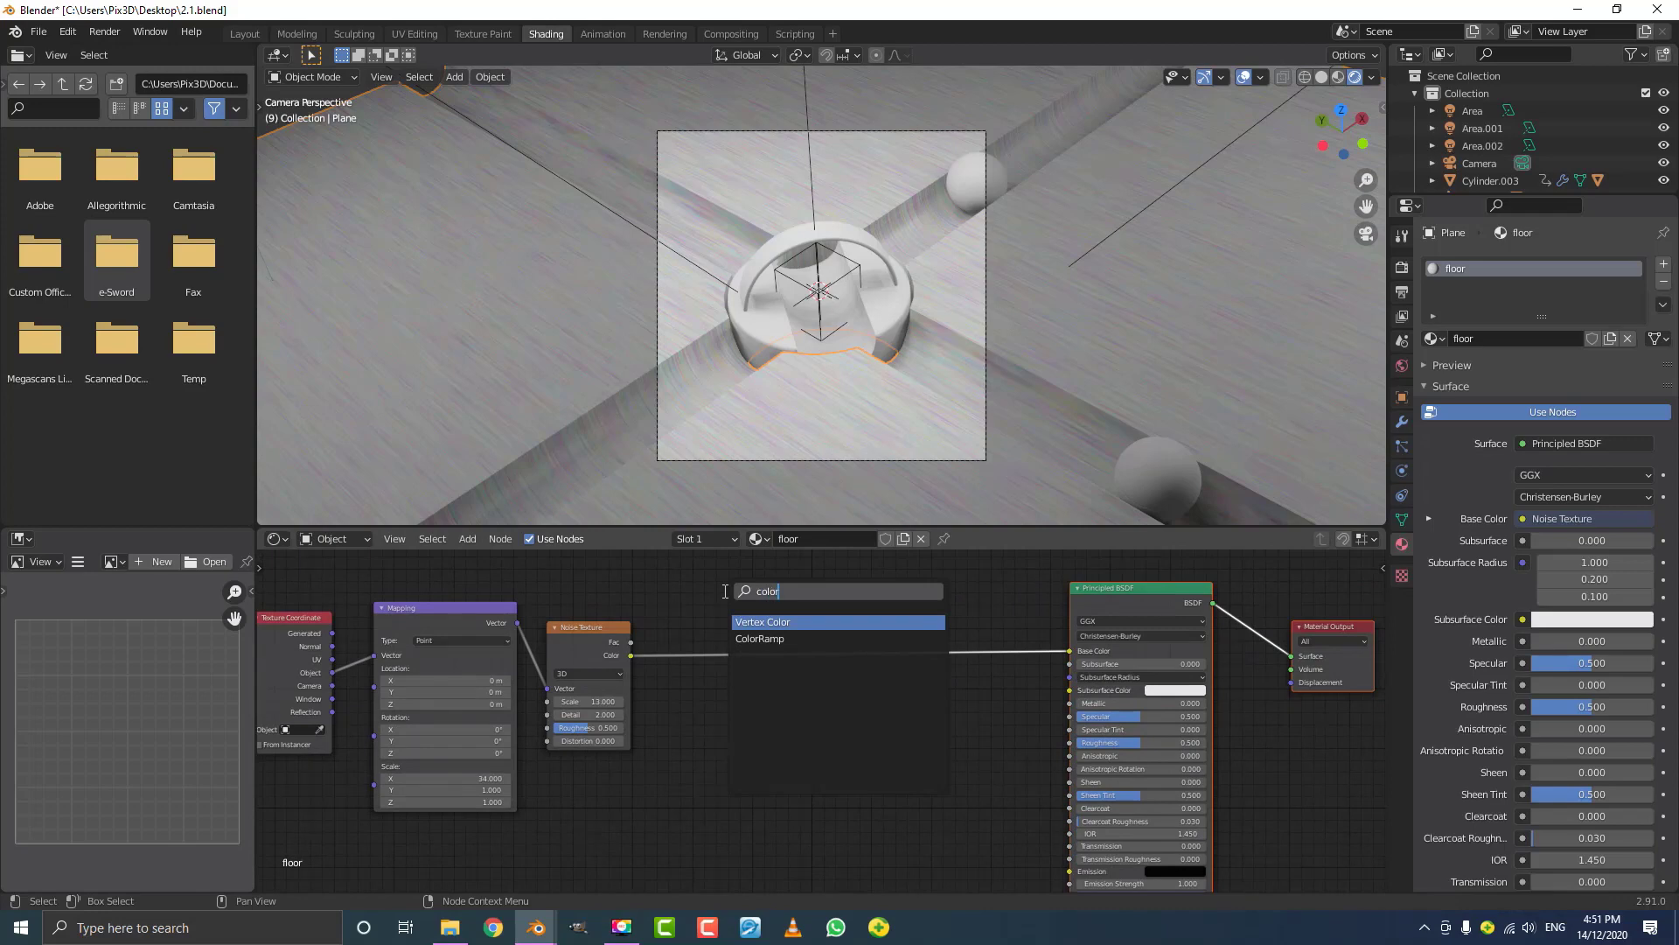
key("Down")
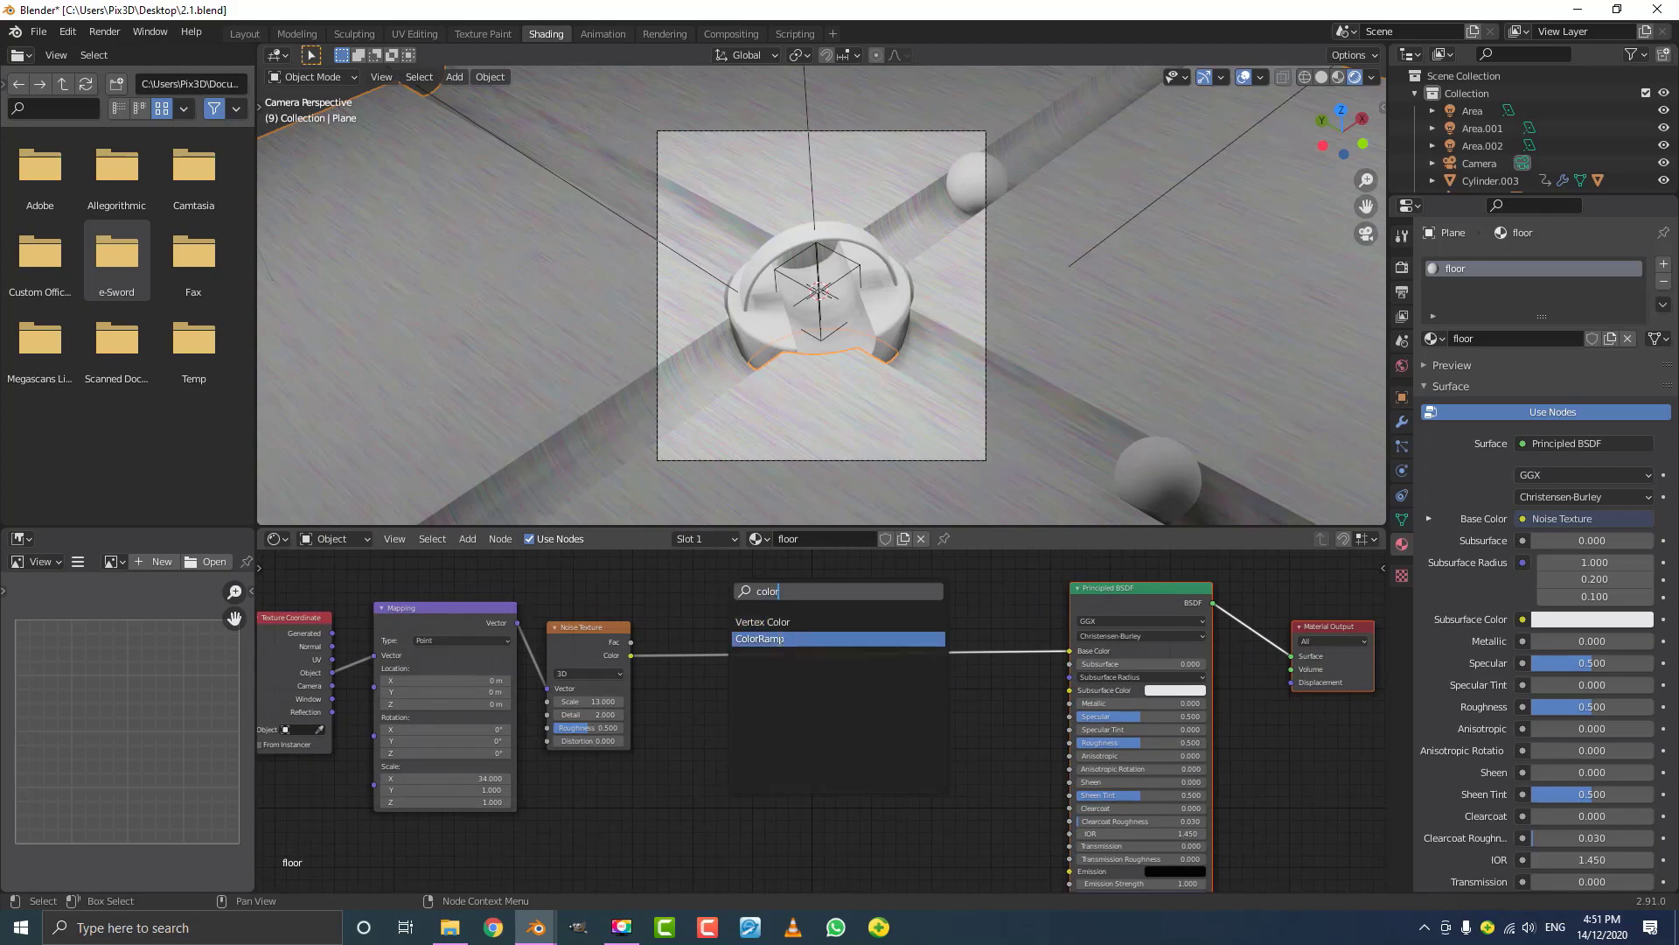
key("Return")
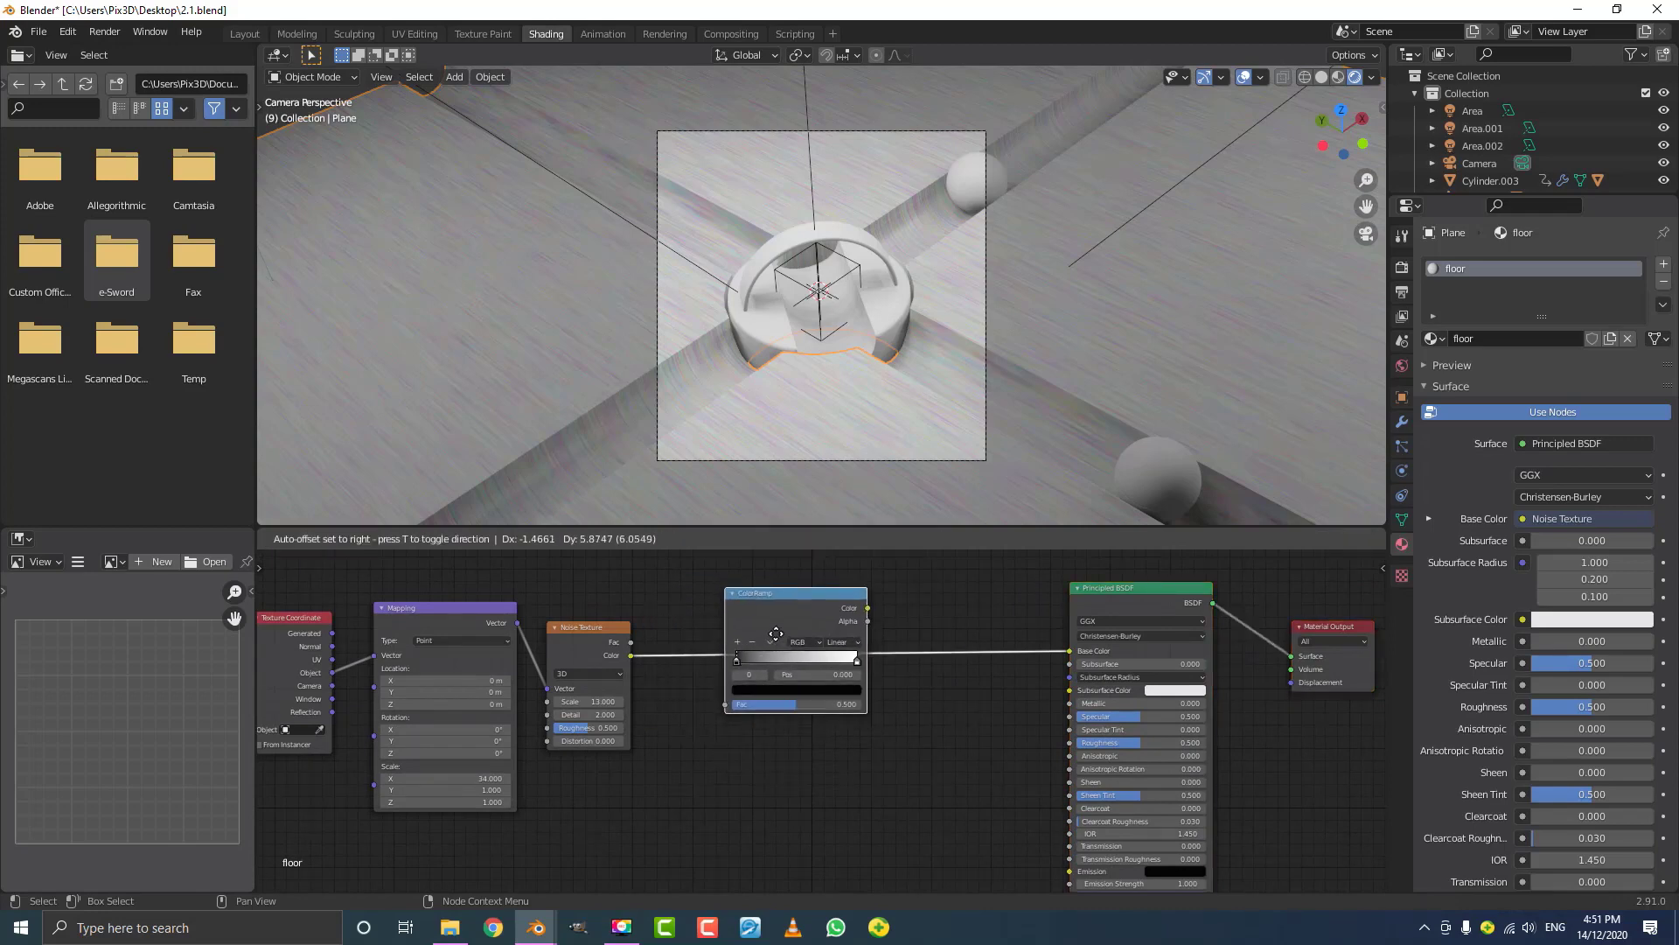
left_click(769, 661)
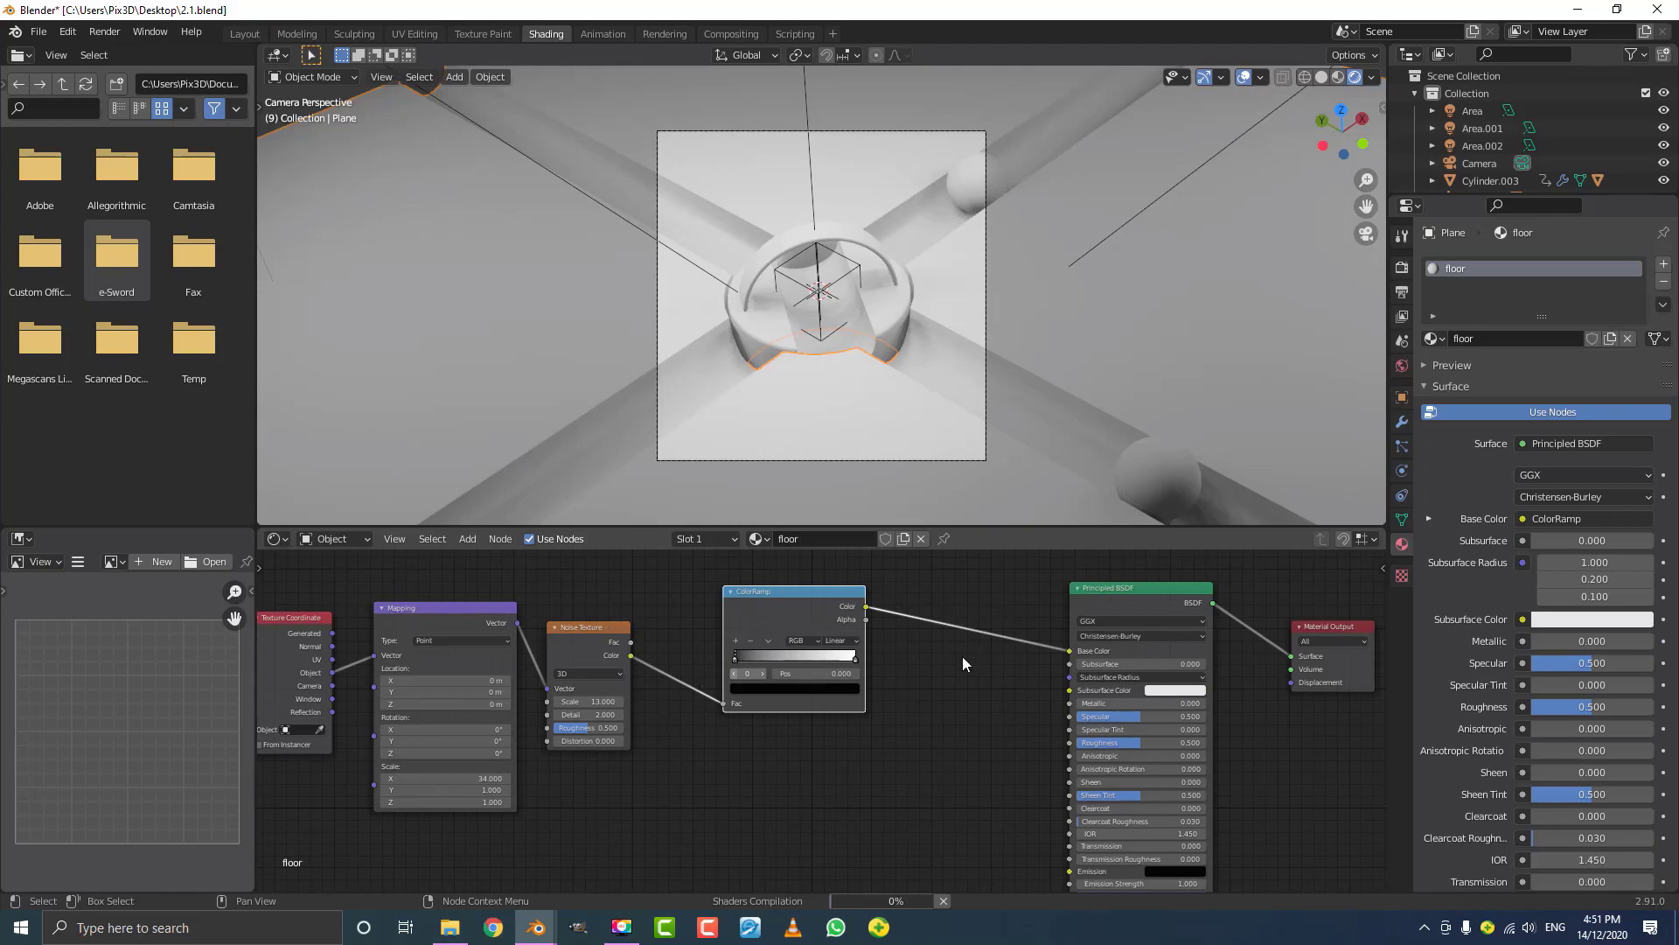
- Increase the streak contrast by moving the ColorRamp's black stop inward and its white stop to about 0.941
scroll(749, 667, "up", 3)
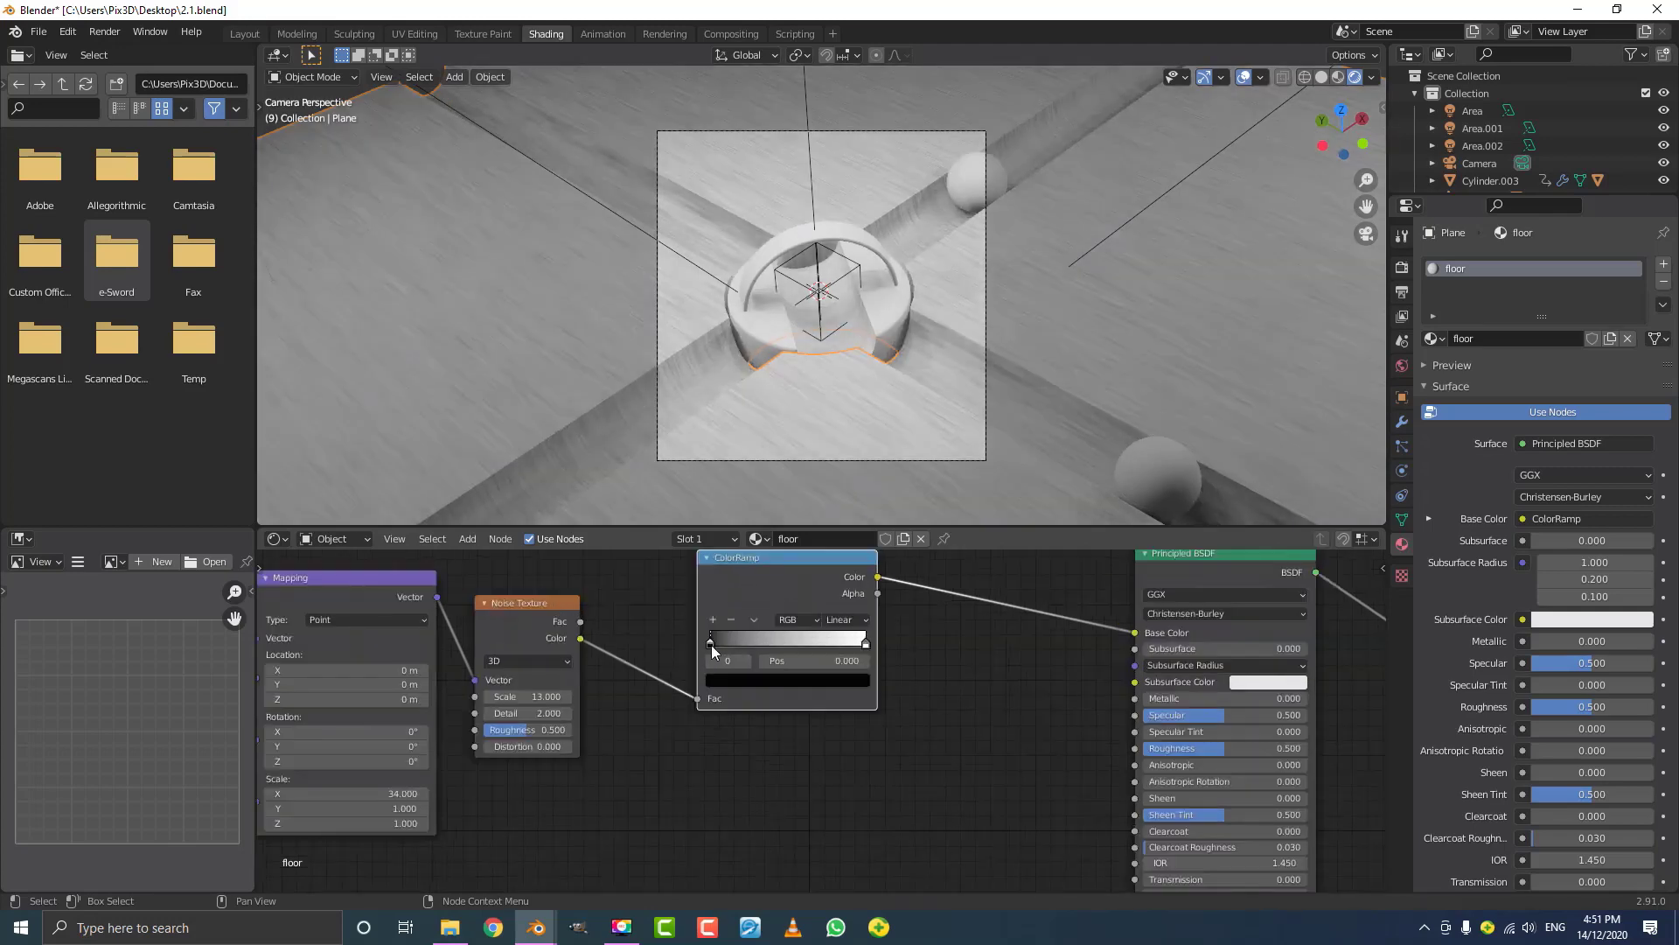
left_click_drag(712, 645, 857, 645)
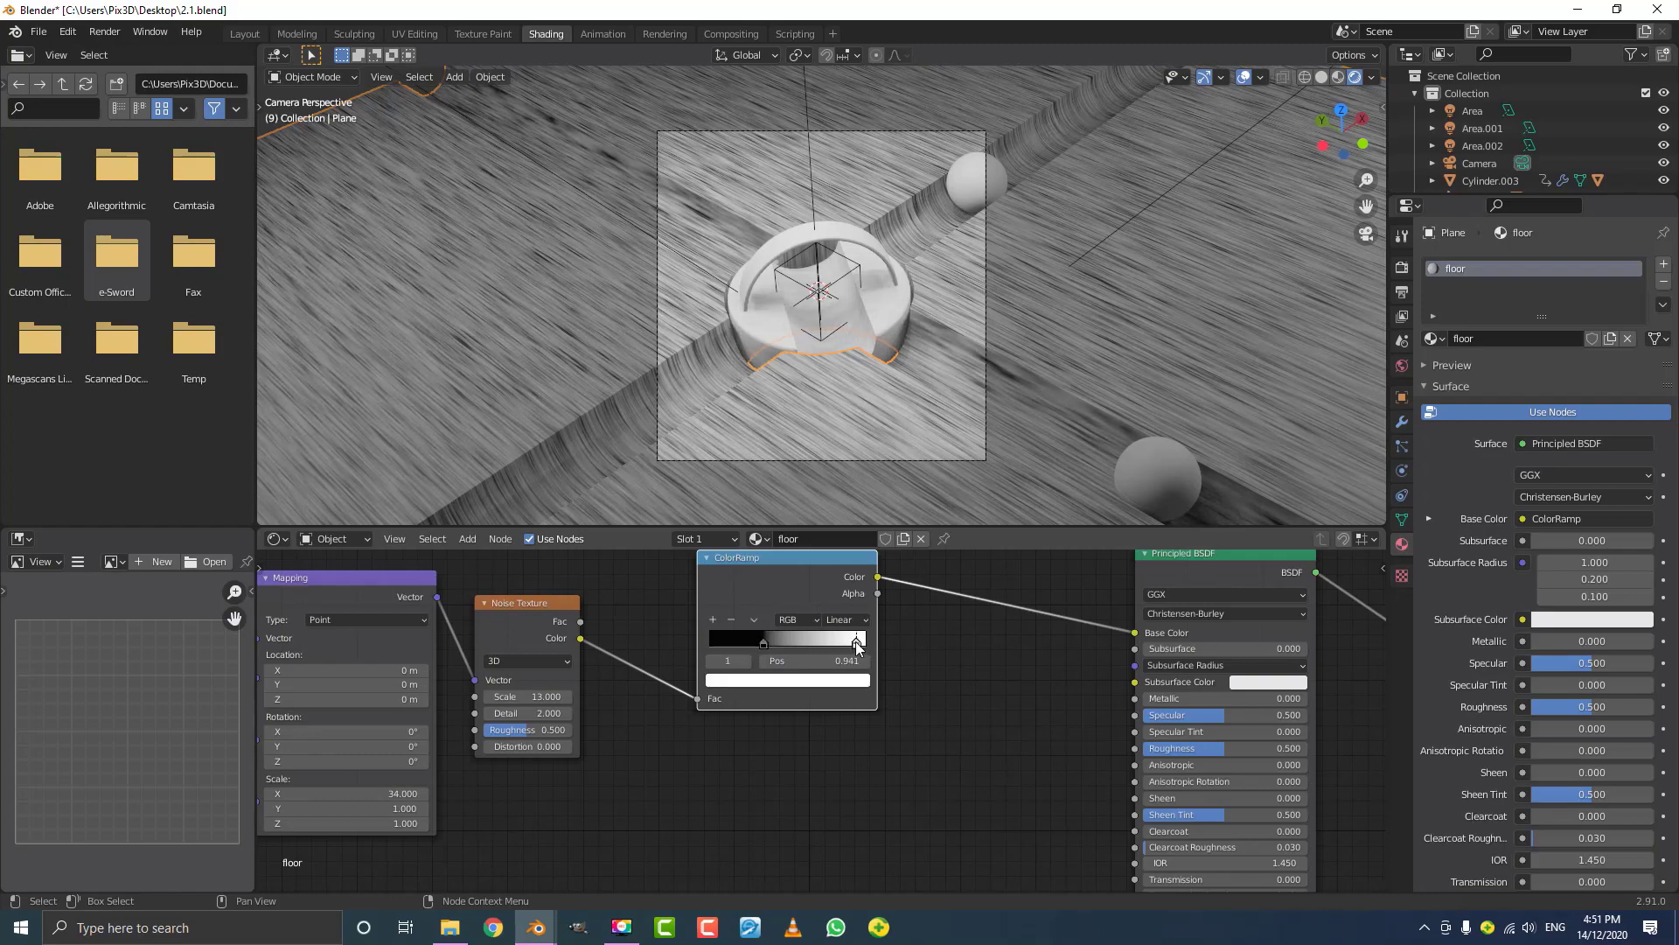
scroll(648, 293, "up", 3)
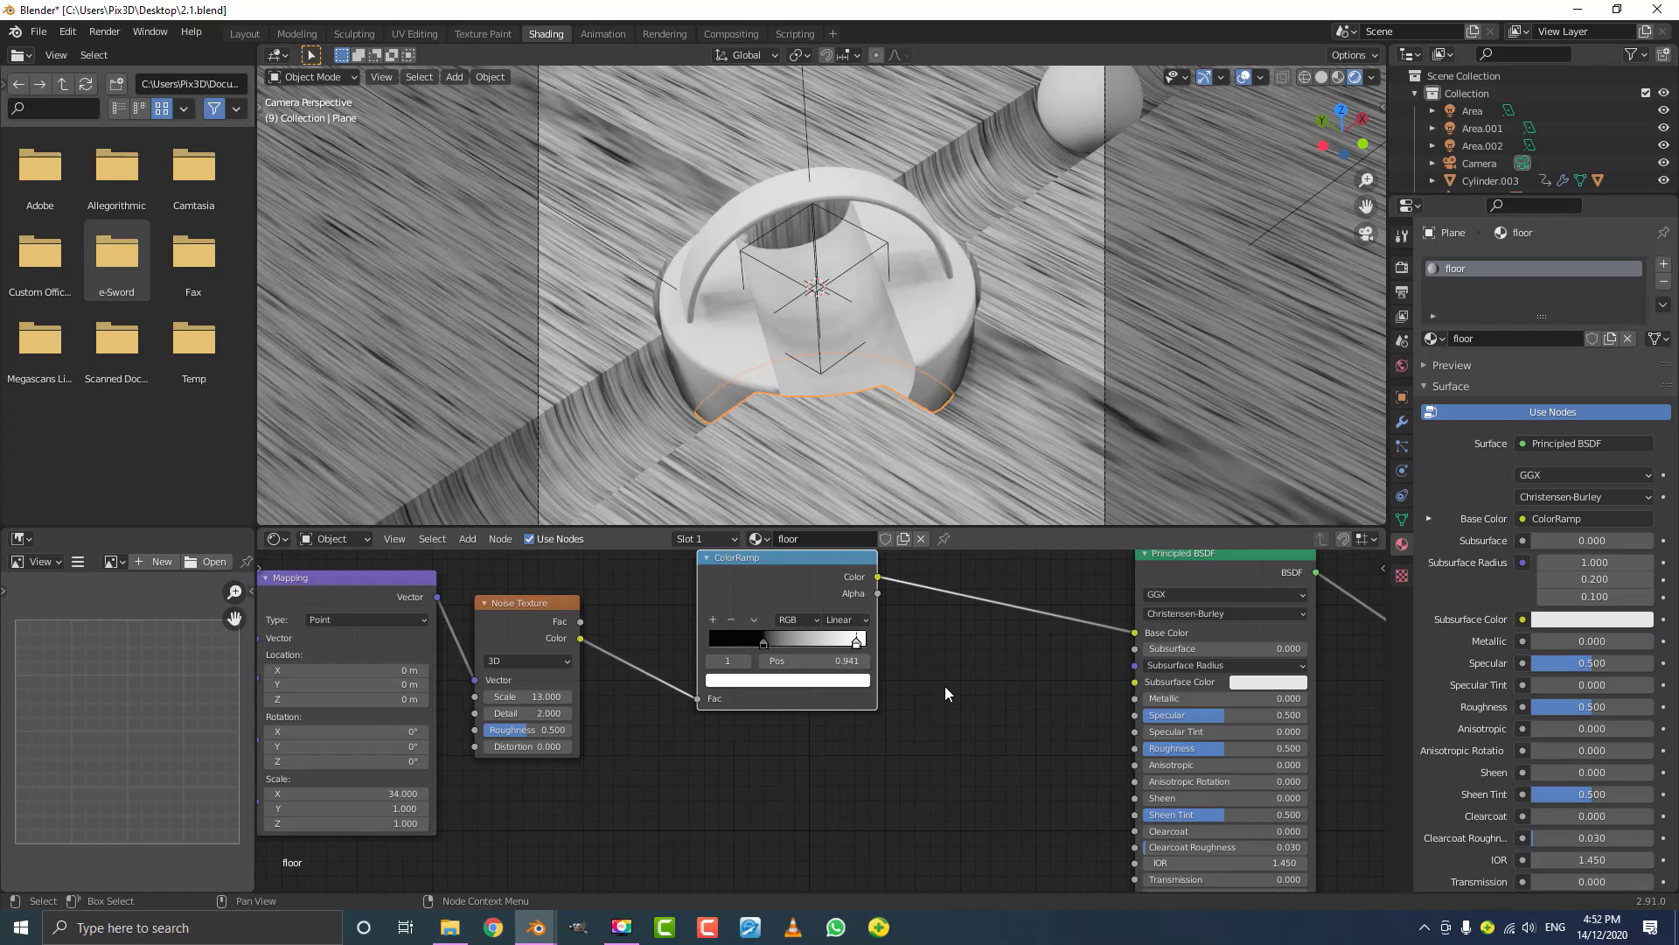
- Add a MixRGB node between the ColorRamp and Principled BSDF, with the ColorRamp's Color output driving its Fac input
key("shift+a")
left_click(916, 689)
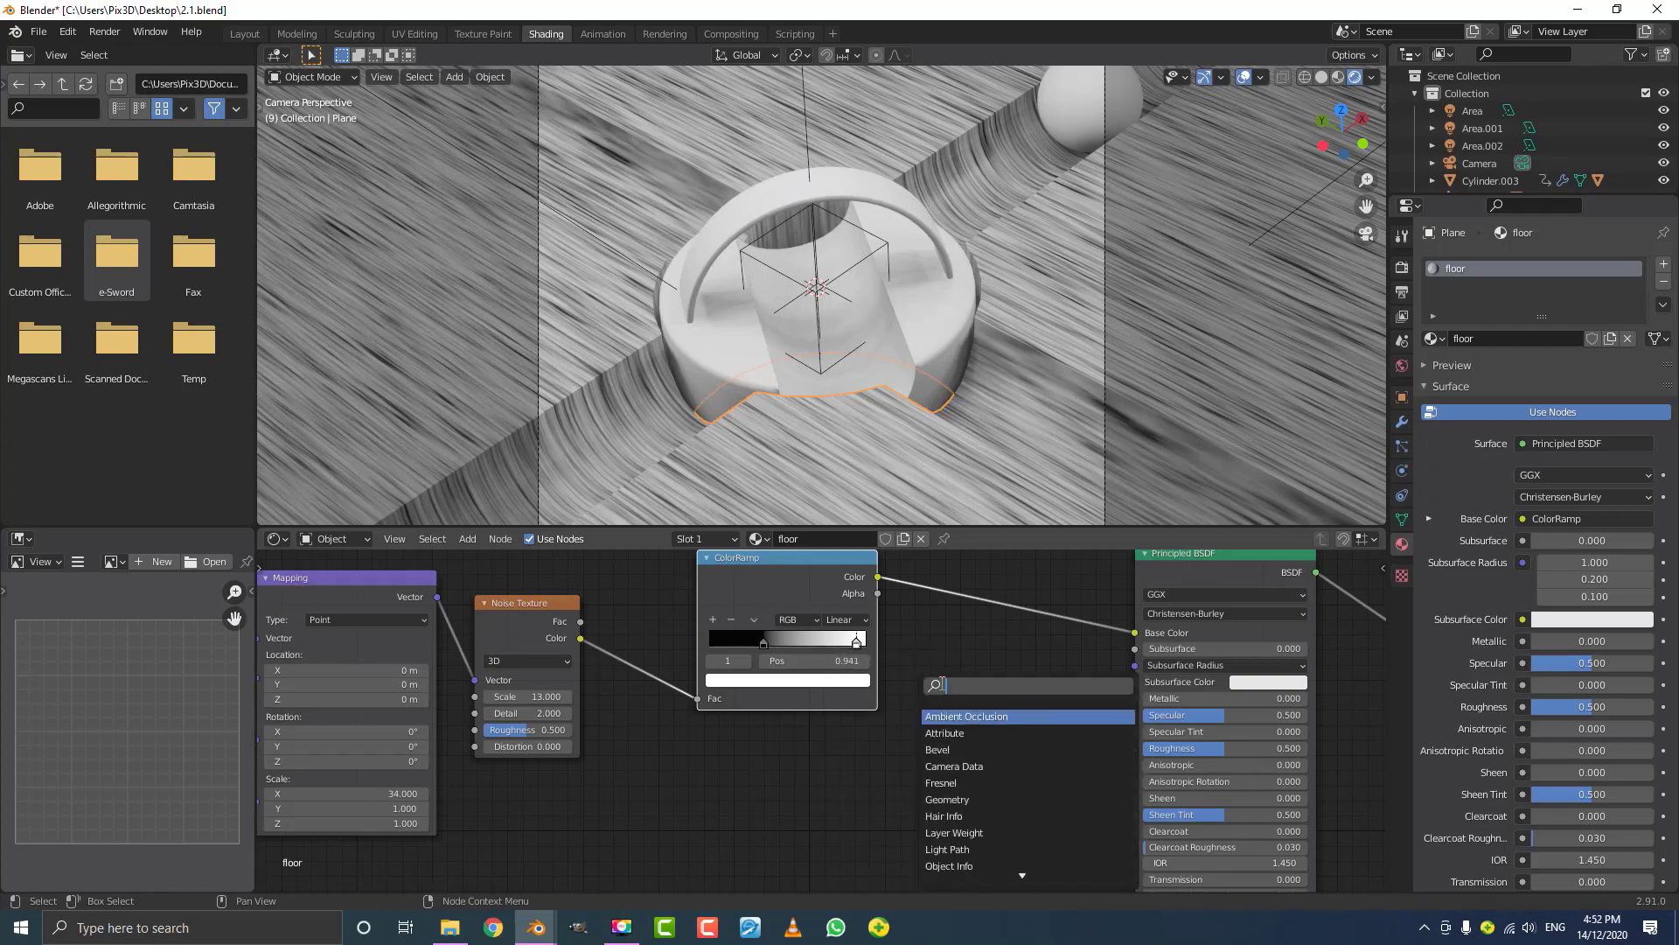
type("mix")
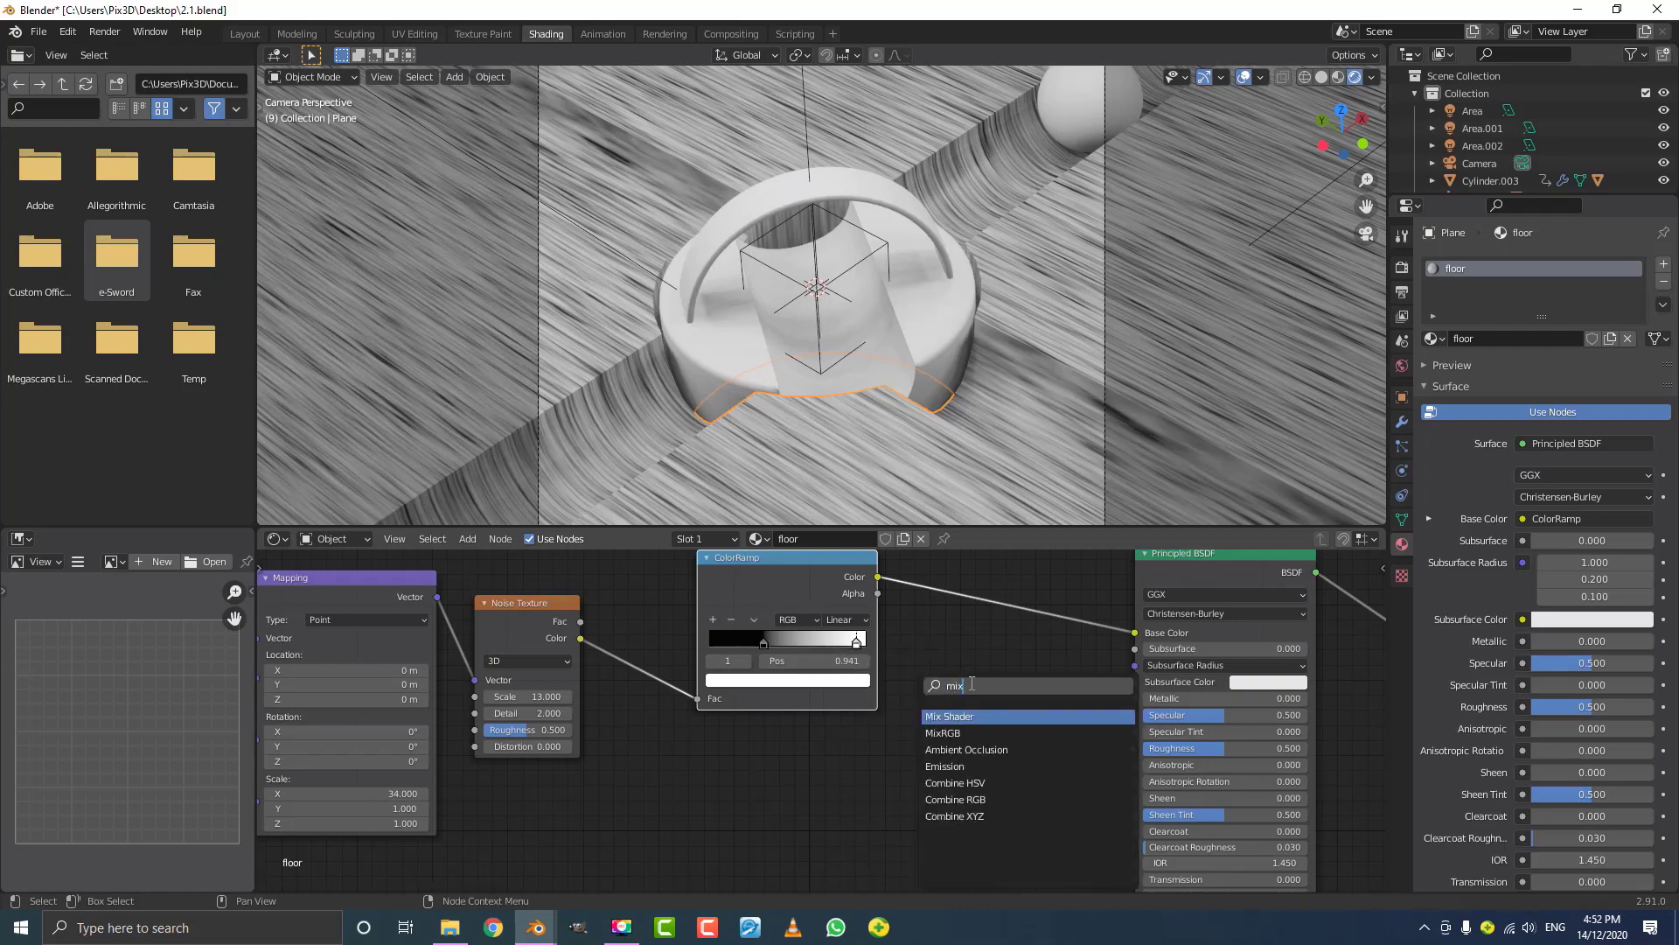
left_click(943, 732)
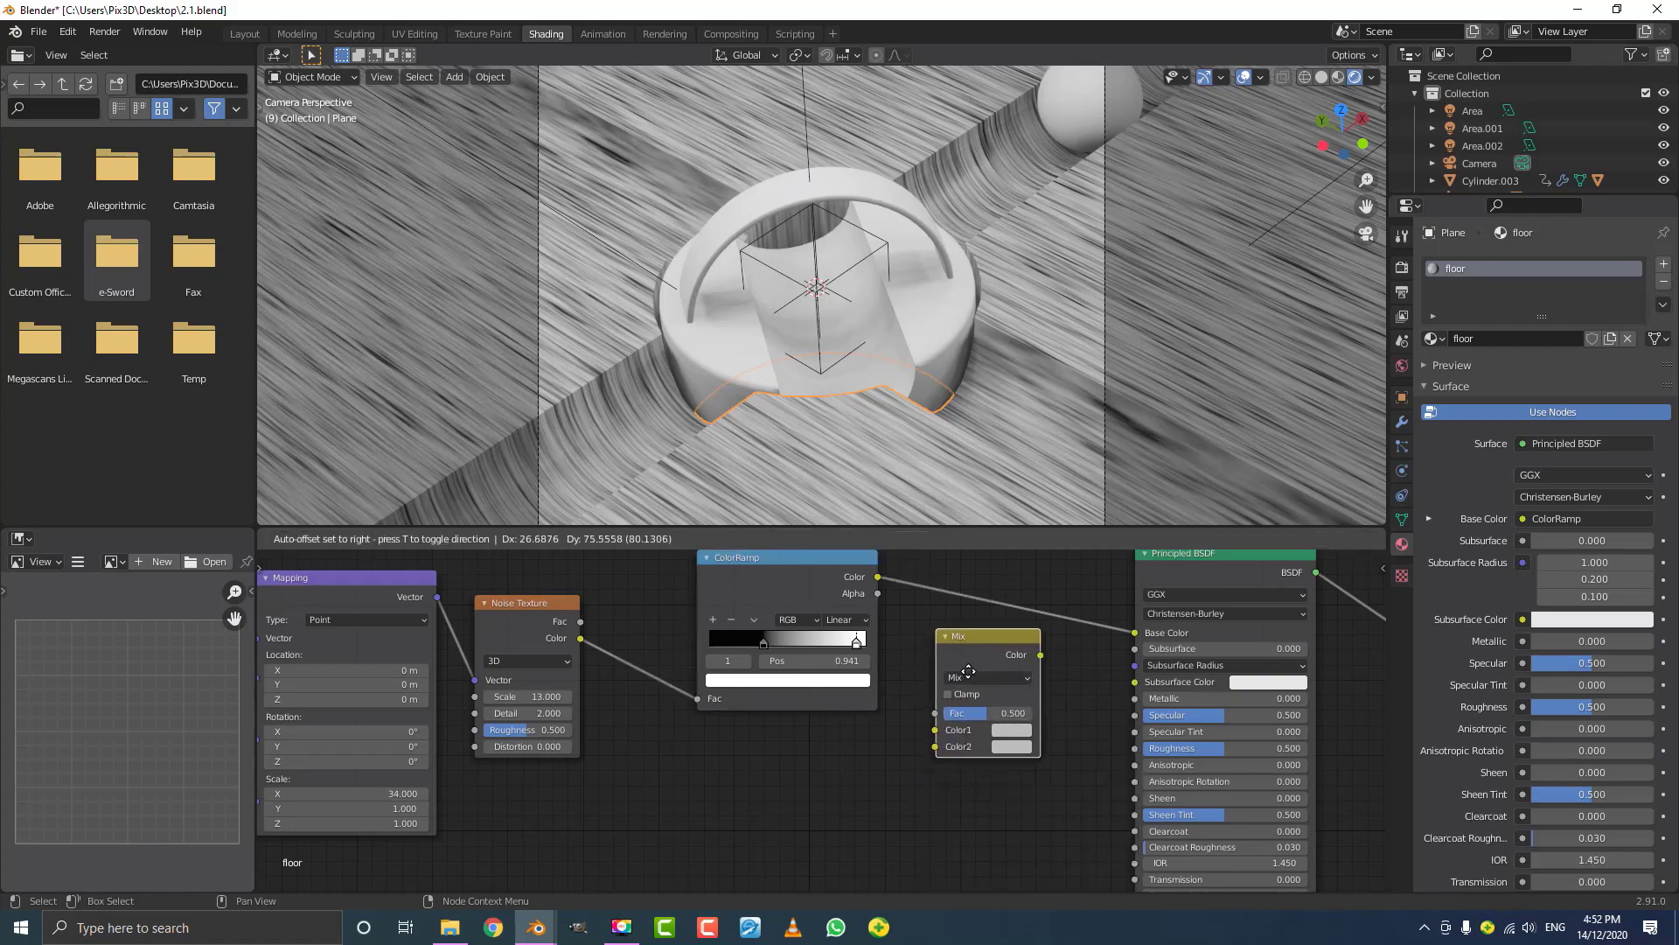
left_click(993, 677)
left_click_drag(1136, 633, 941, 704)
left_click_drag(772, 561, 714, 596)
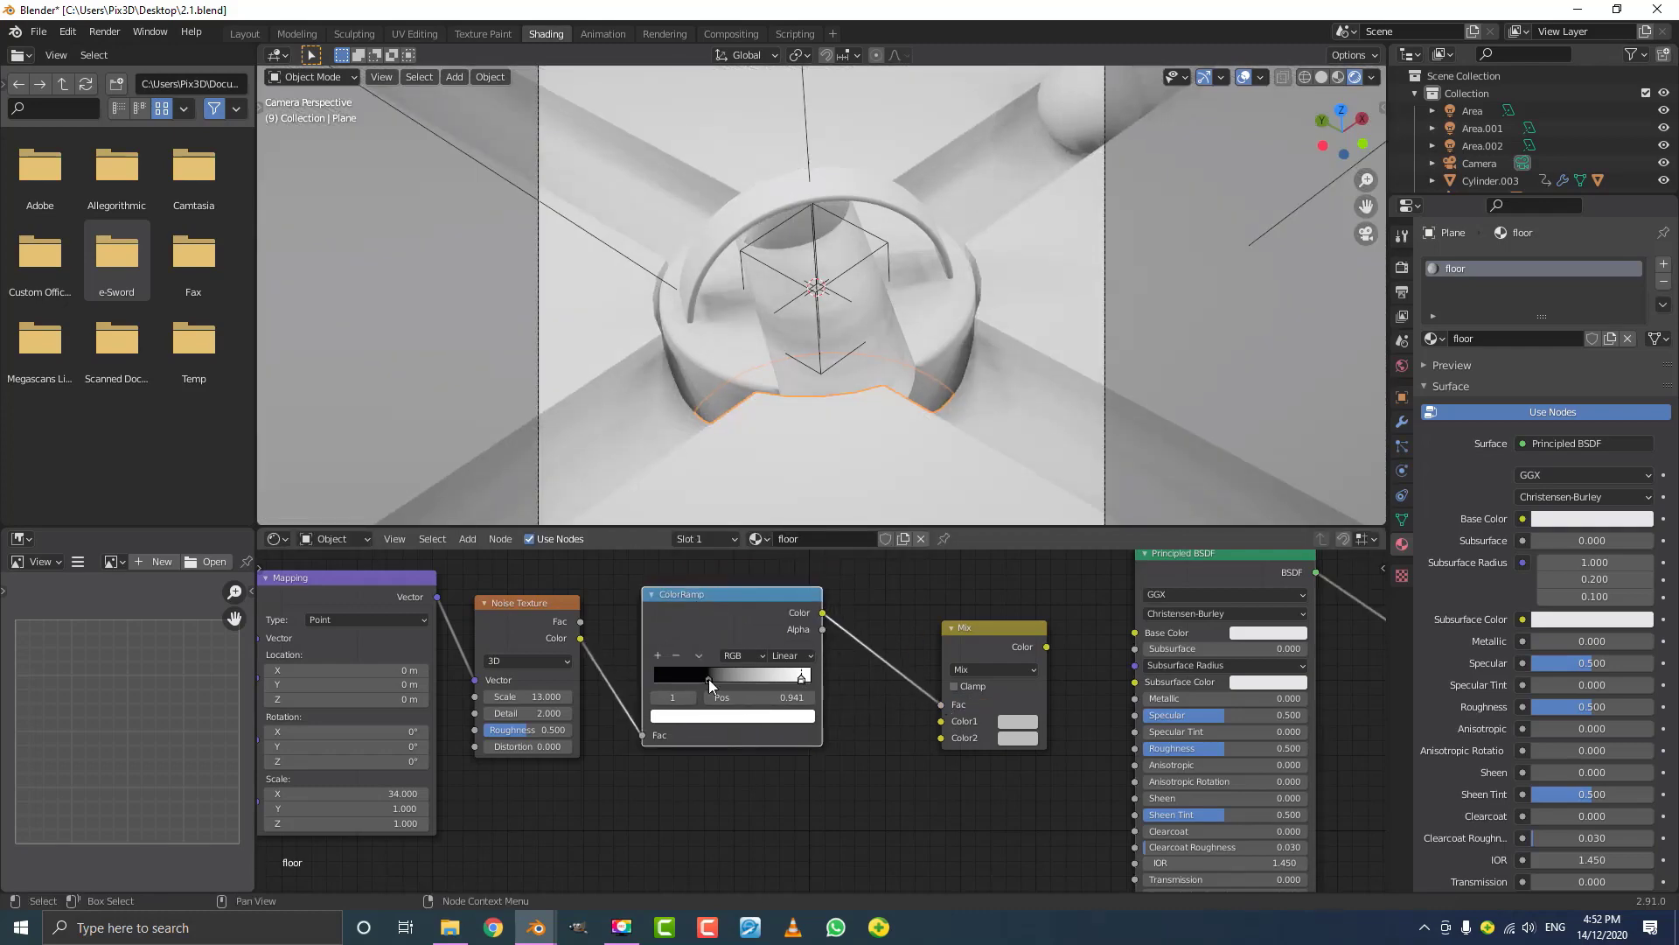
- Set the Mix node's Color1 to a slightly darkened light brown with hue 0.081 and saturation 0.270
scroll(1022, 754, "up", 4)
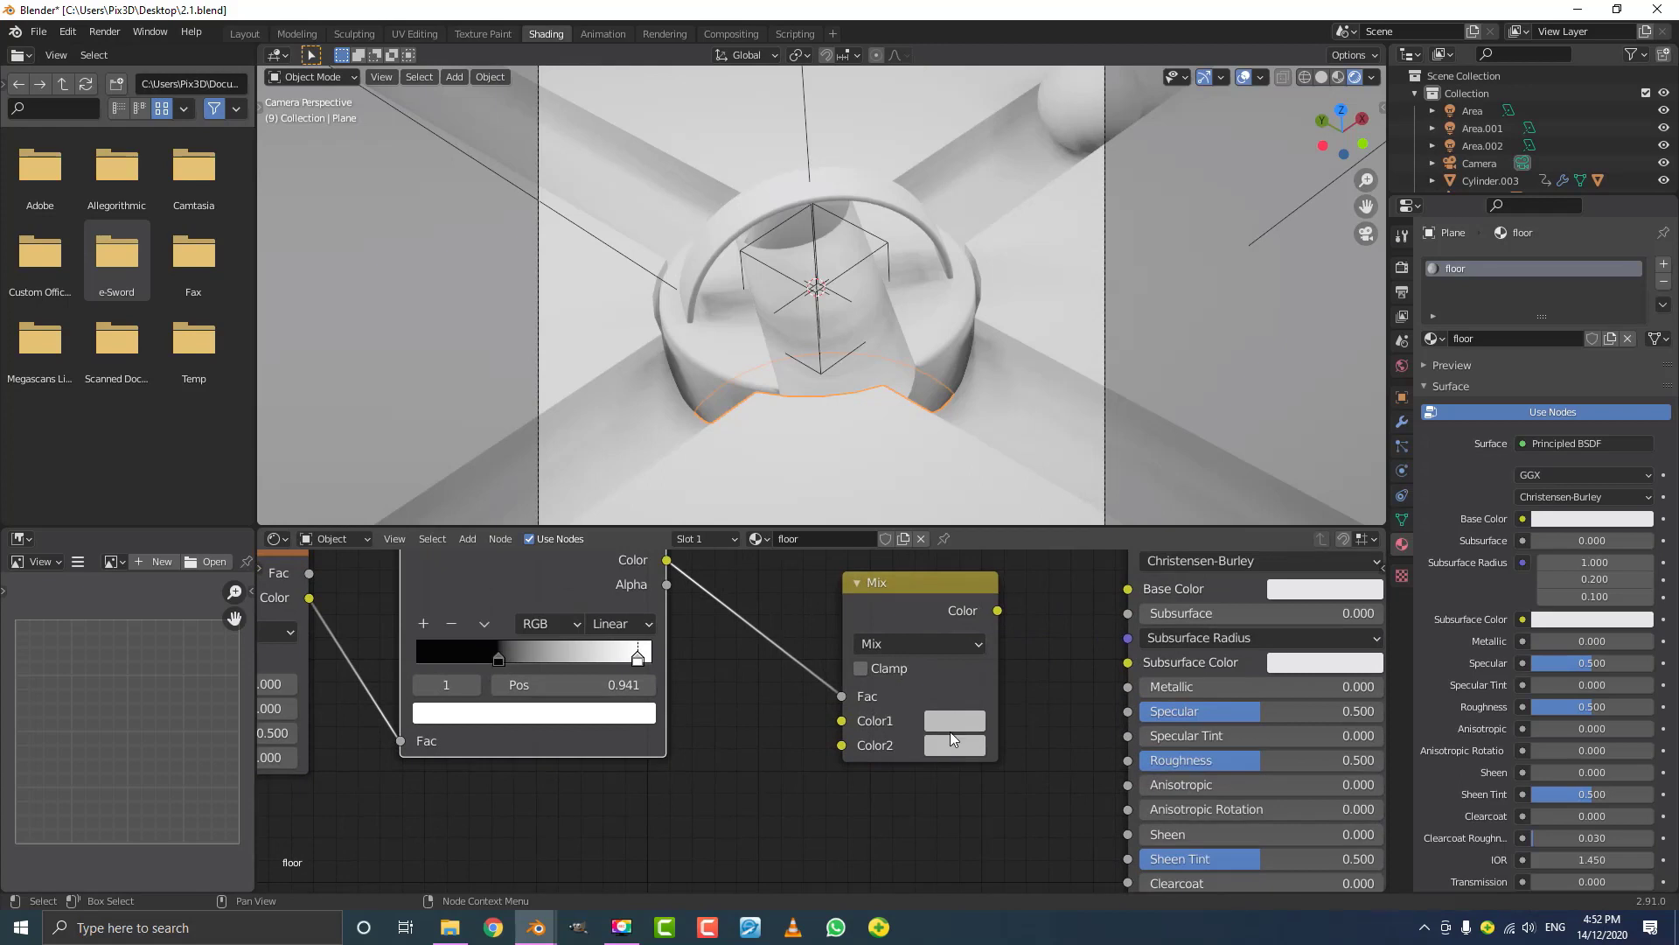
left_click(954, 727)
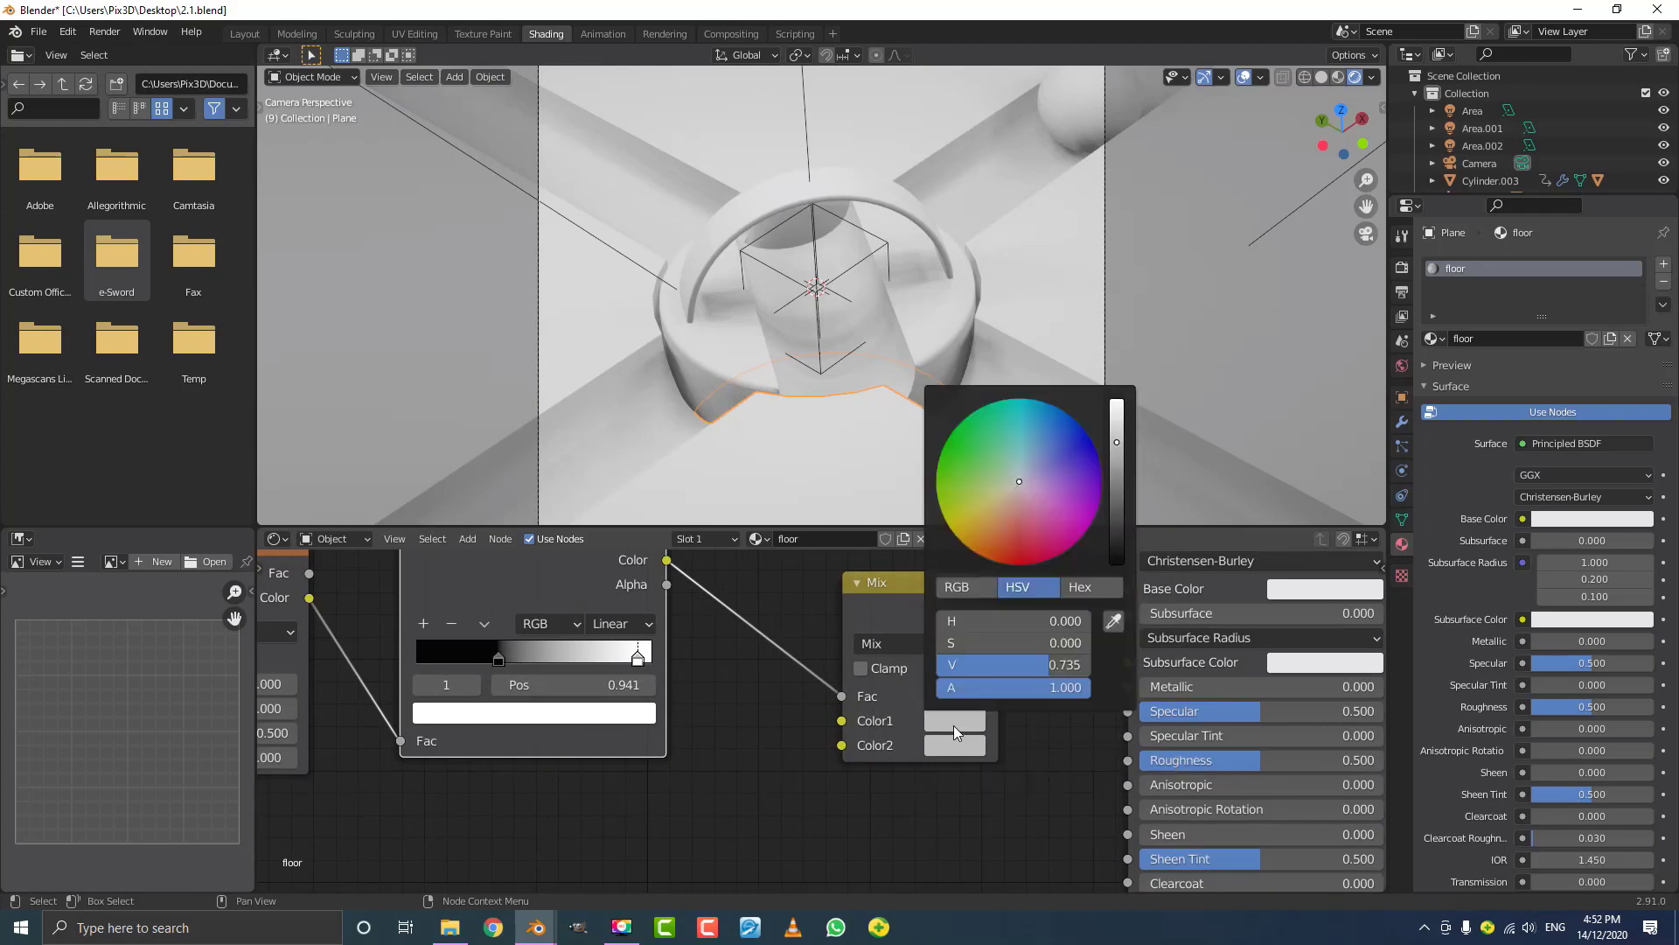
left_click(1009, 503)
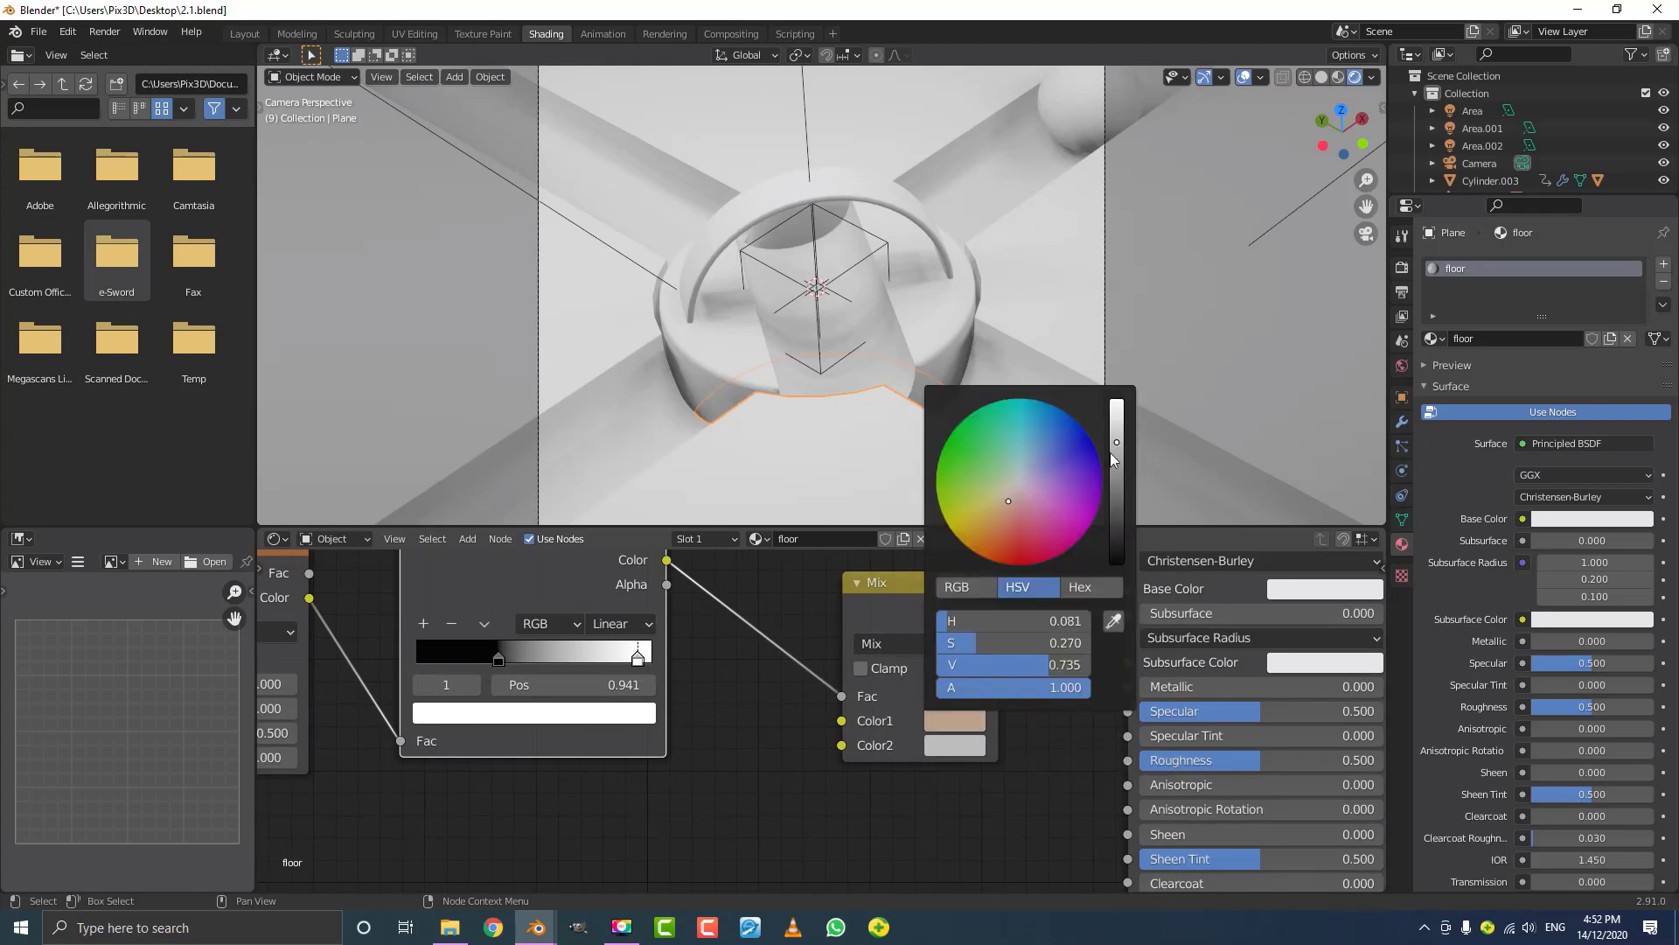
mouse_move(1113, 460)
left_mouse_down()
mouse_move(1118, 473)
mouse_move(1118, 451)
left_mouse_up()
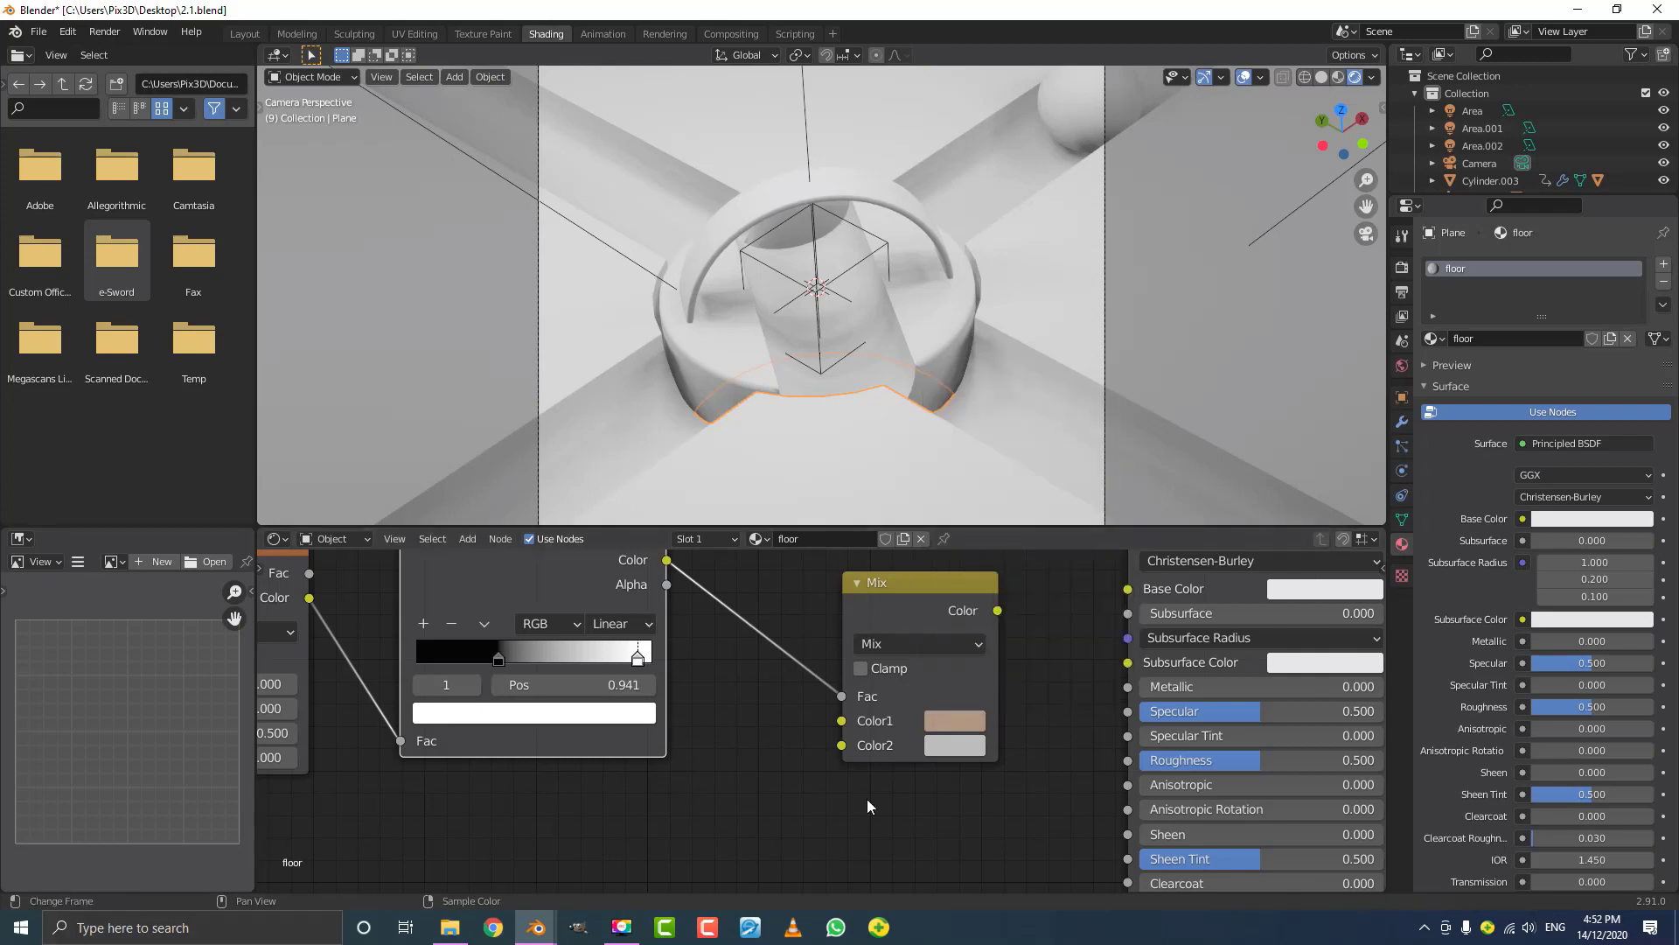
- Set the Mix node's Color2 to a darker reddish brown with hue 0.057 and saturation 0.553
left_click(953, 742)
left_click(1003, 549)
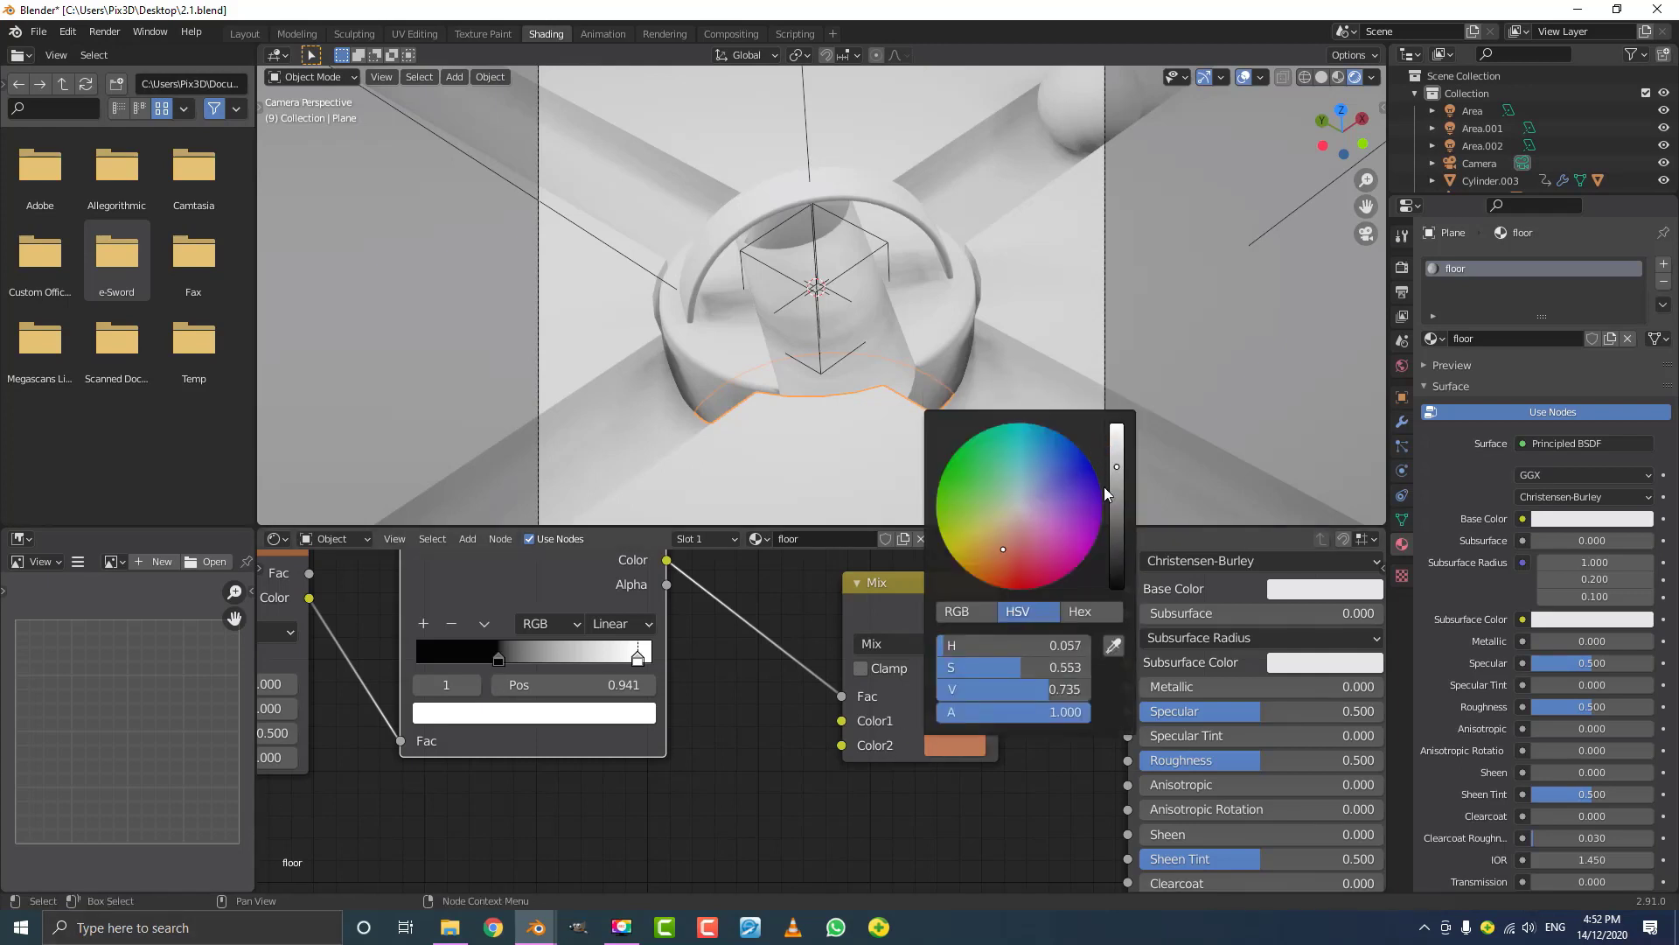
left_click_drag(1109, 495, 1116, 503)
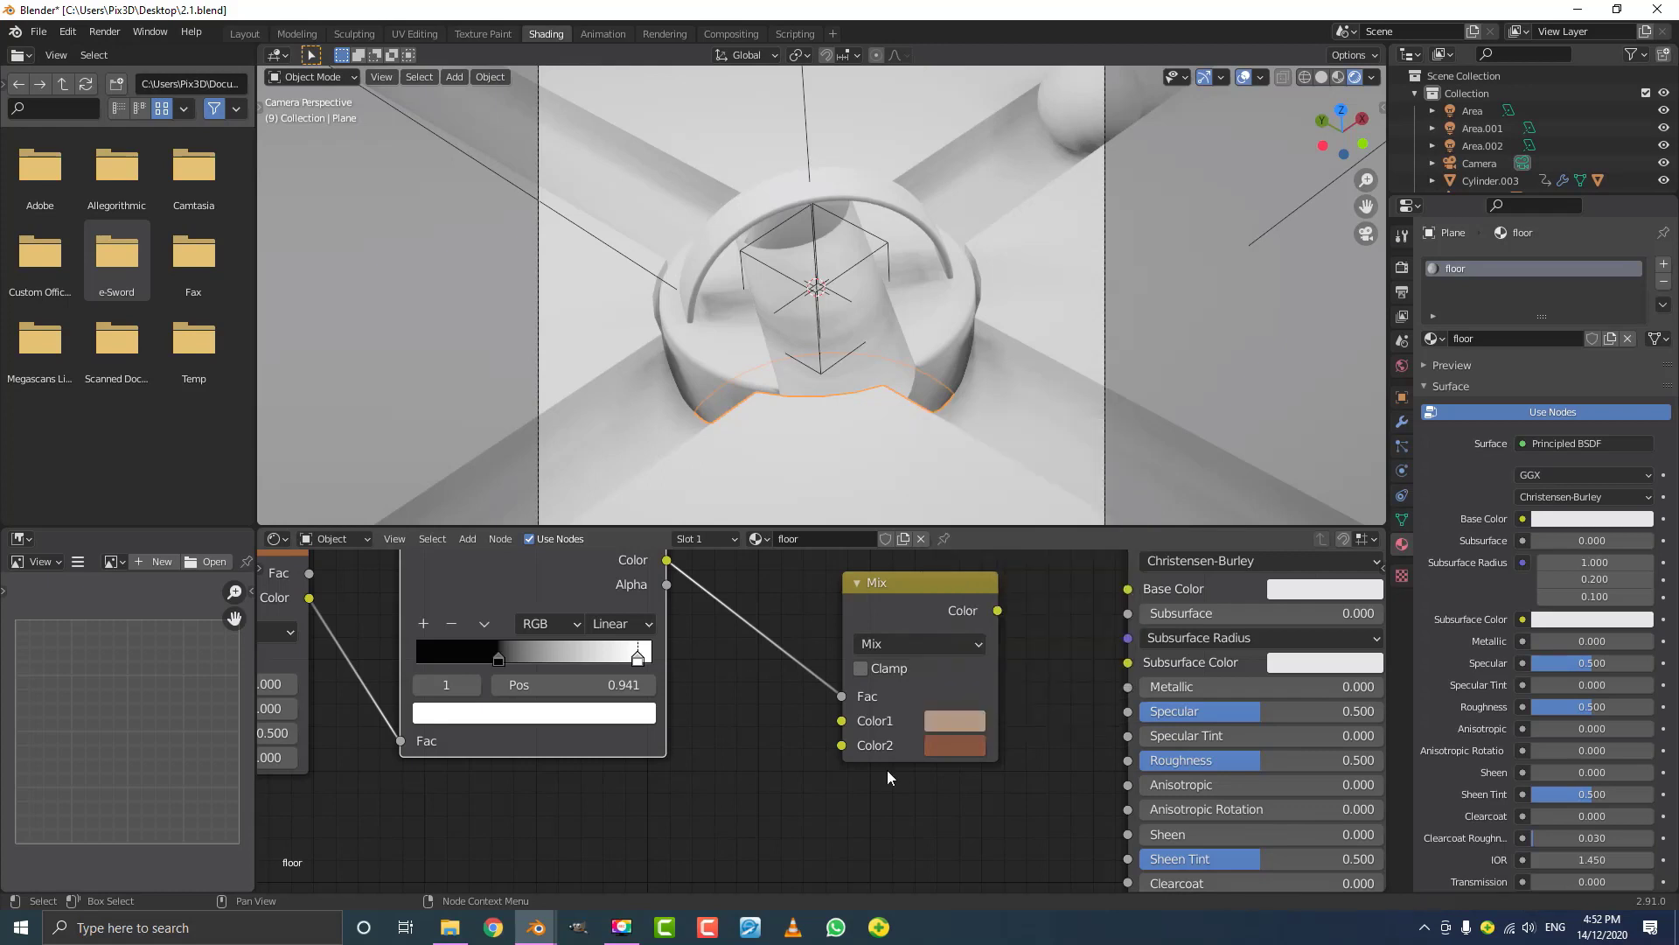
- Connect the Mix node's Color output to the Principled BSDF's Base Color and check the floor in the viewport
middle_click_drag(1006, 604, 894, 713)
scroll(892, 719, "up", 1)
left_click_drag(890, 717, 1032, 694)
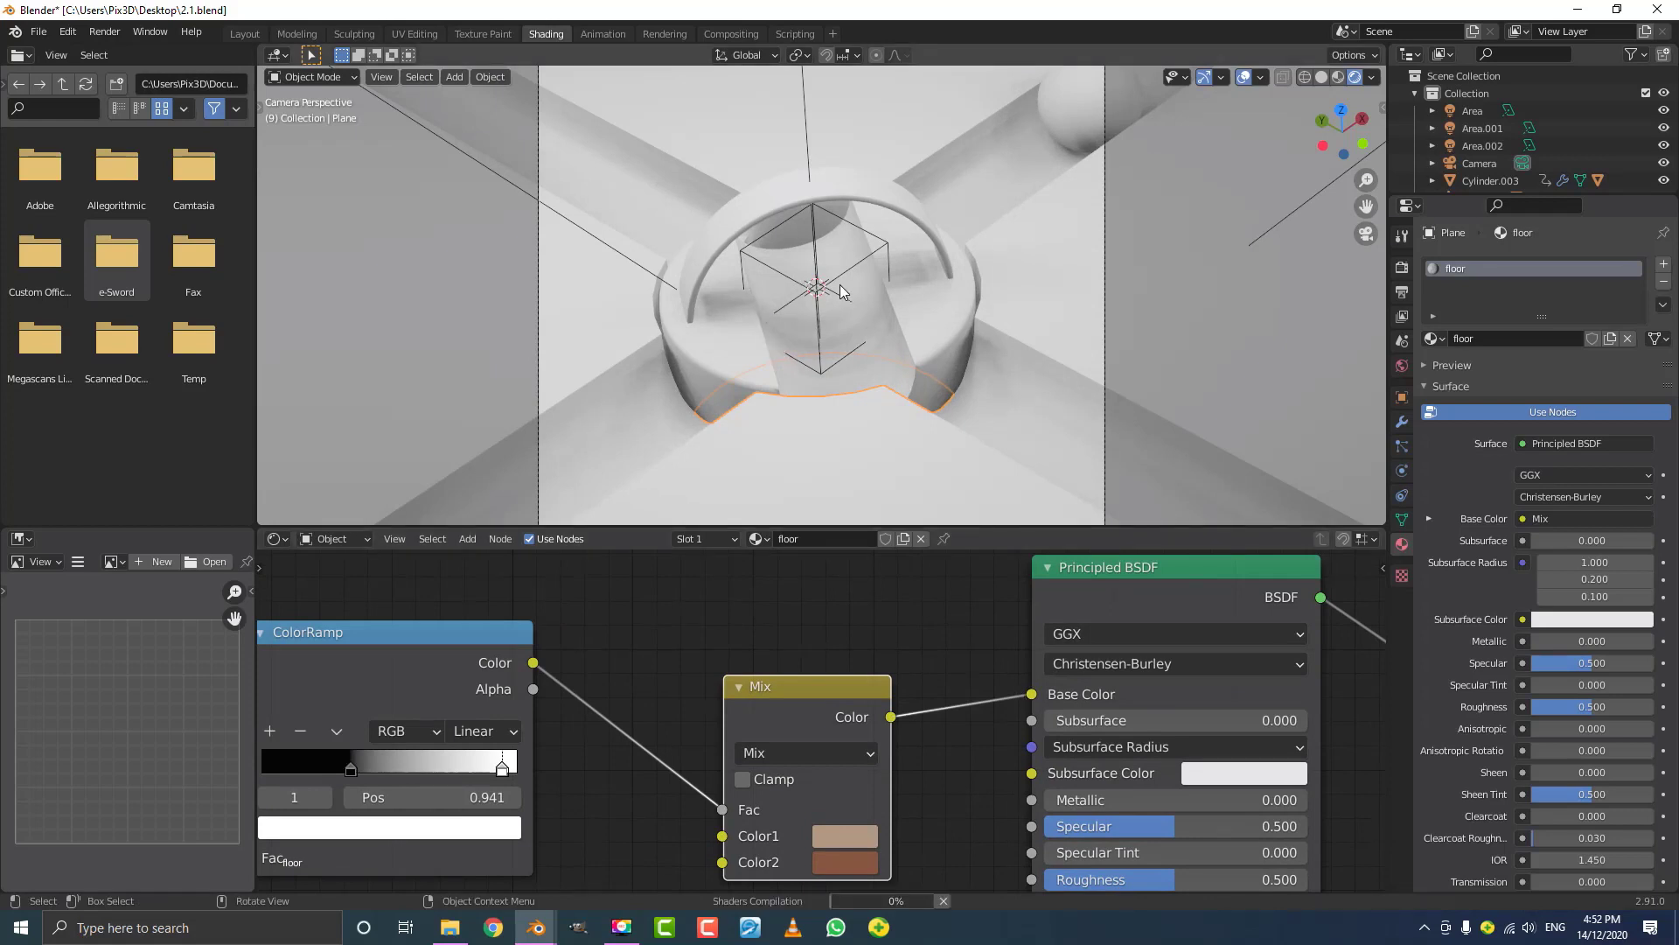
scroll(853, 291, "down", 3)
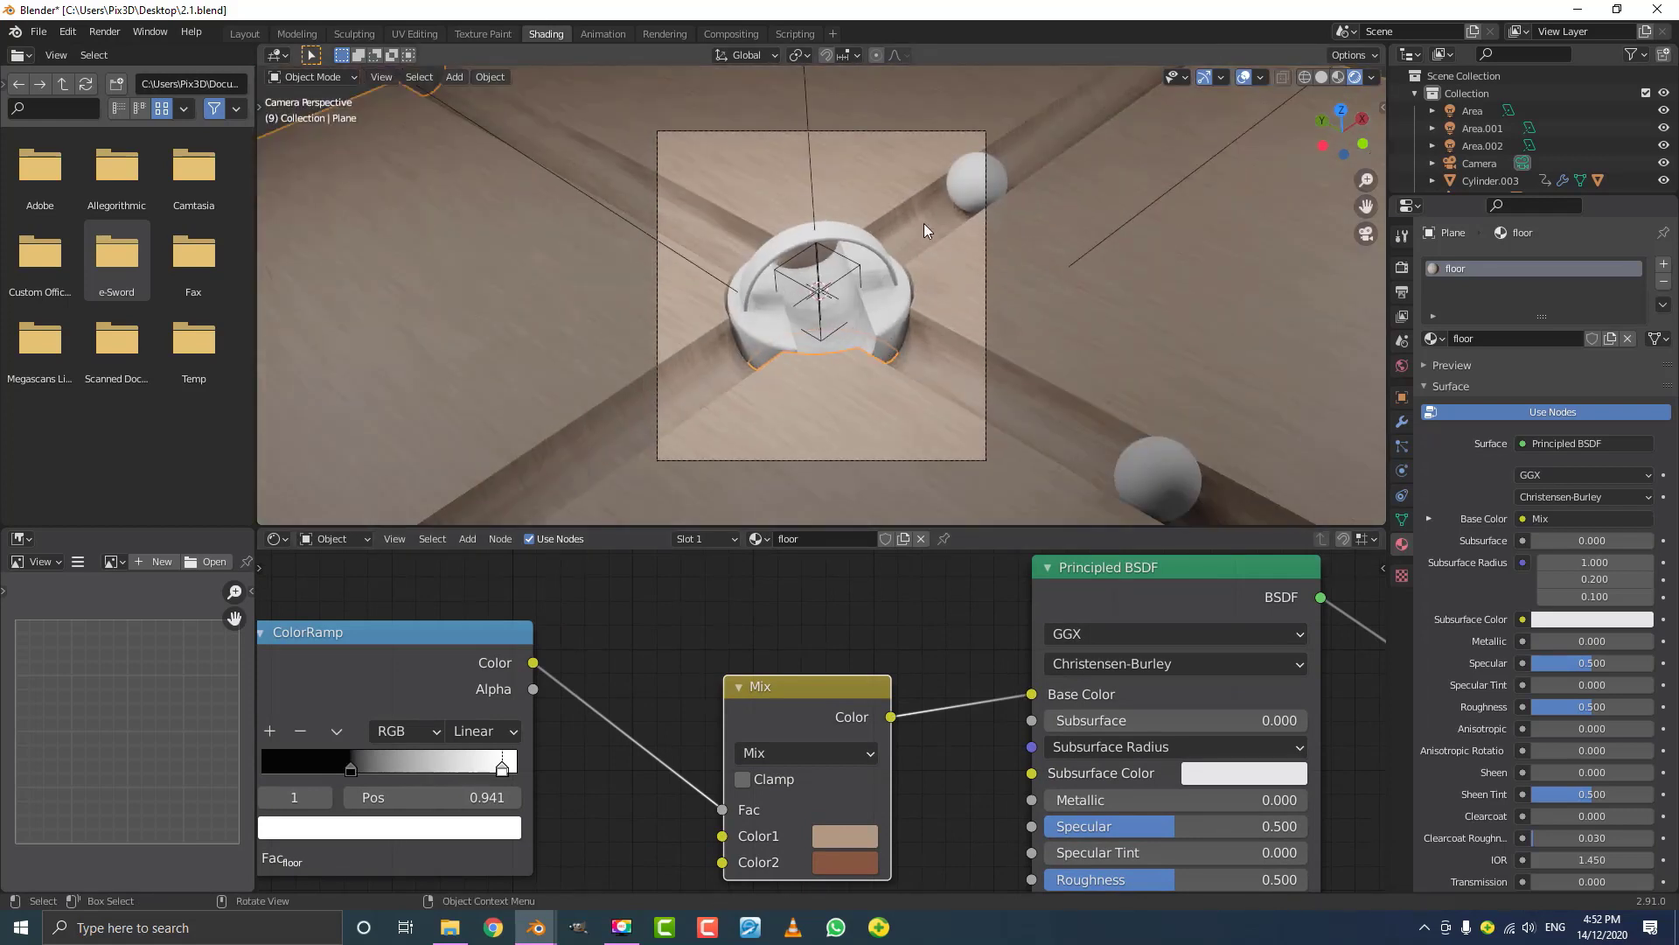
- Lower the floor material's Roughness to 0.255
scroll(927, 230, "up", 3)
middle_click_drag(1215, 884, 915, 775)
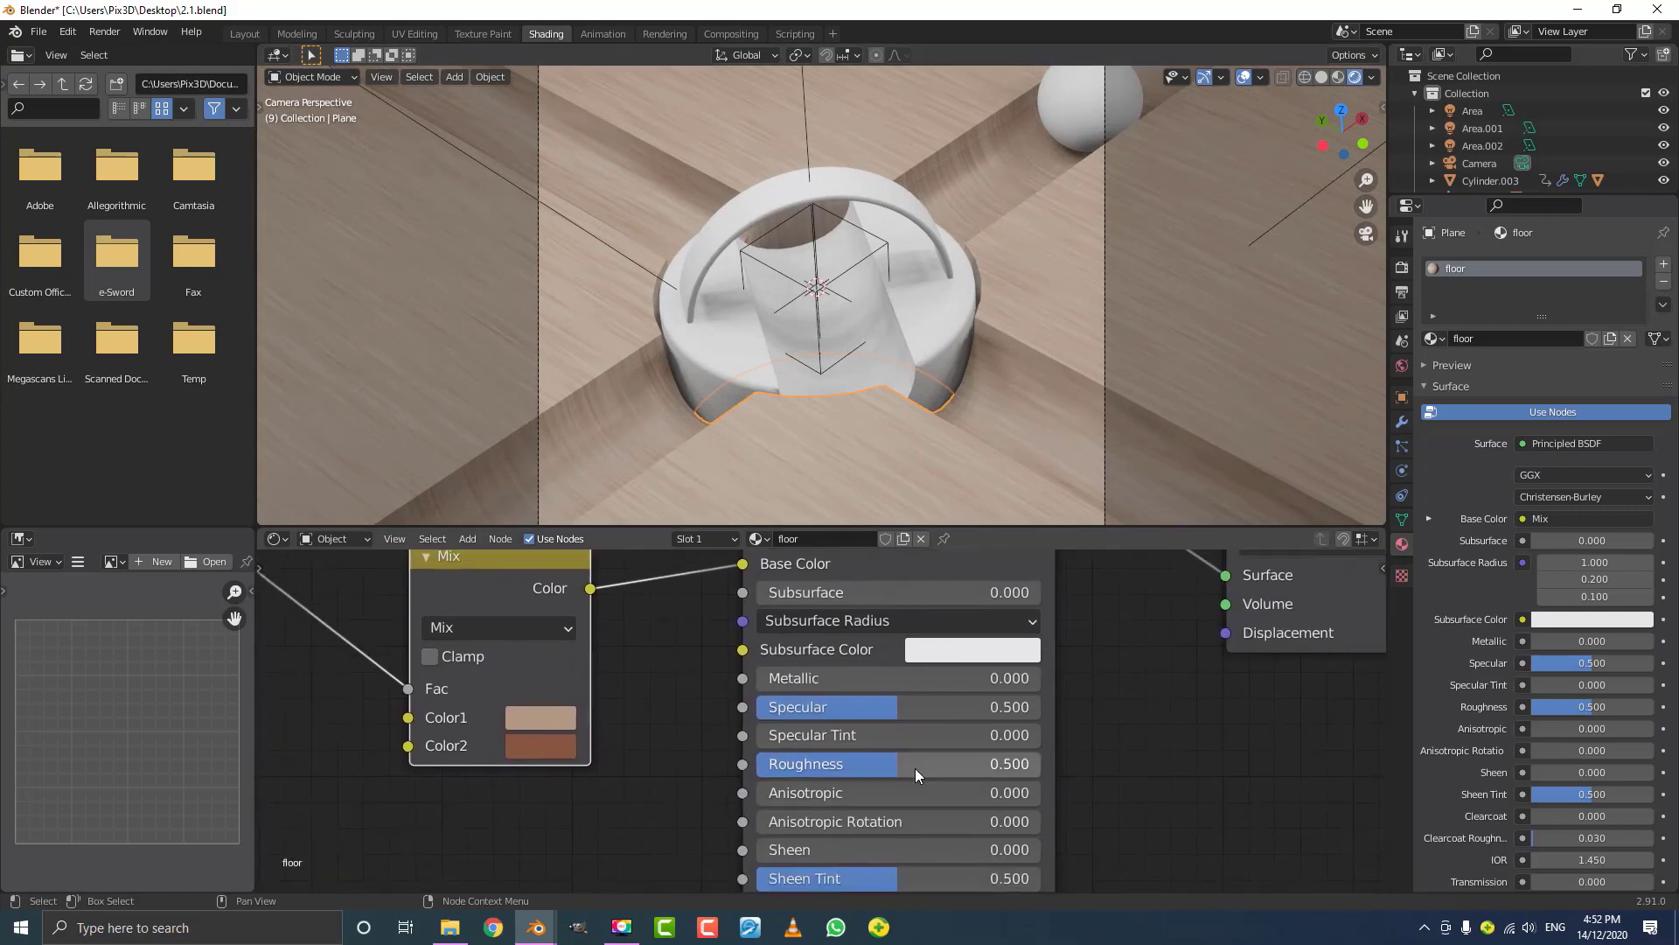
left_click_drag(960, 773, 889, 773)
- Refine the floor's wood grain by adjusting the ColorRamp's black stop and moving its white stop to about 0.755
middle_click_drag(1184, 652, 683, 739)
left_click_drag(641, 742, 648, 729)
left_click_drag(797, 730, 735, 733)
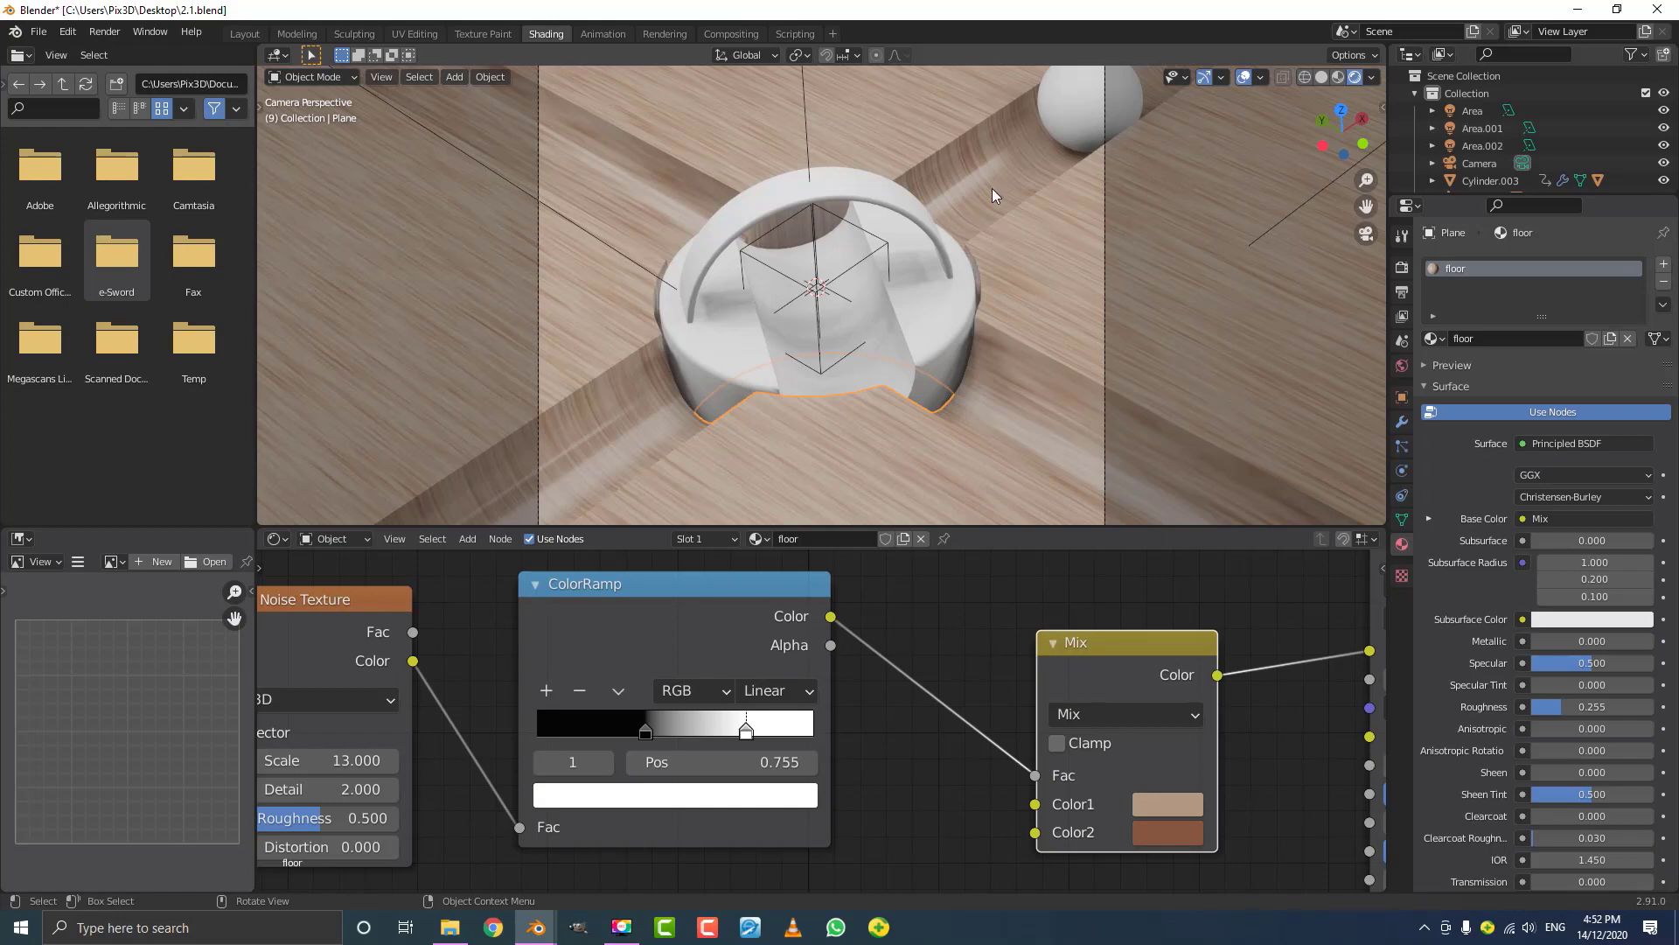
- Add a second material slot to the floor plane with a new material named channel
left_click(1664, 265)
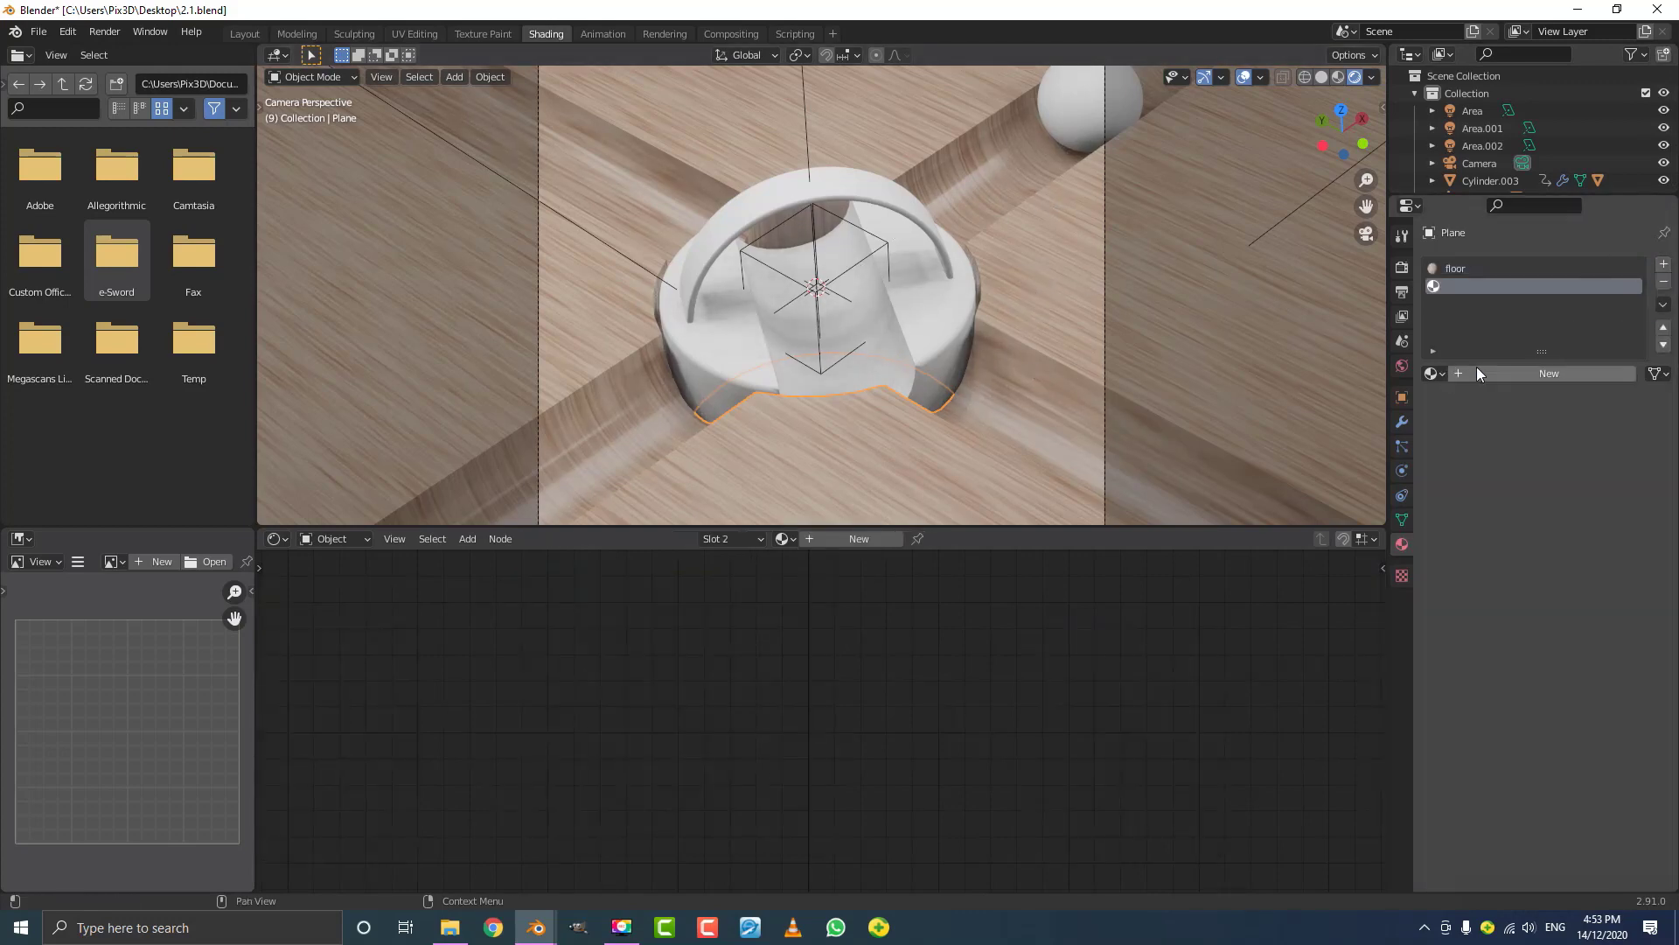
left_click(1524, 369)
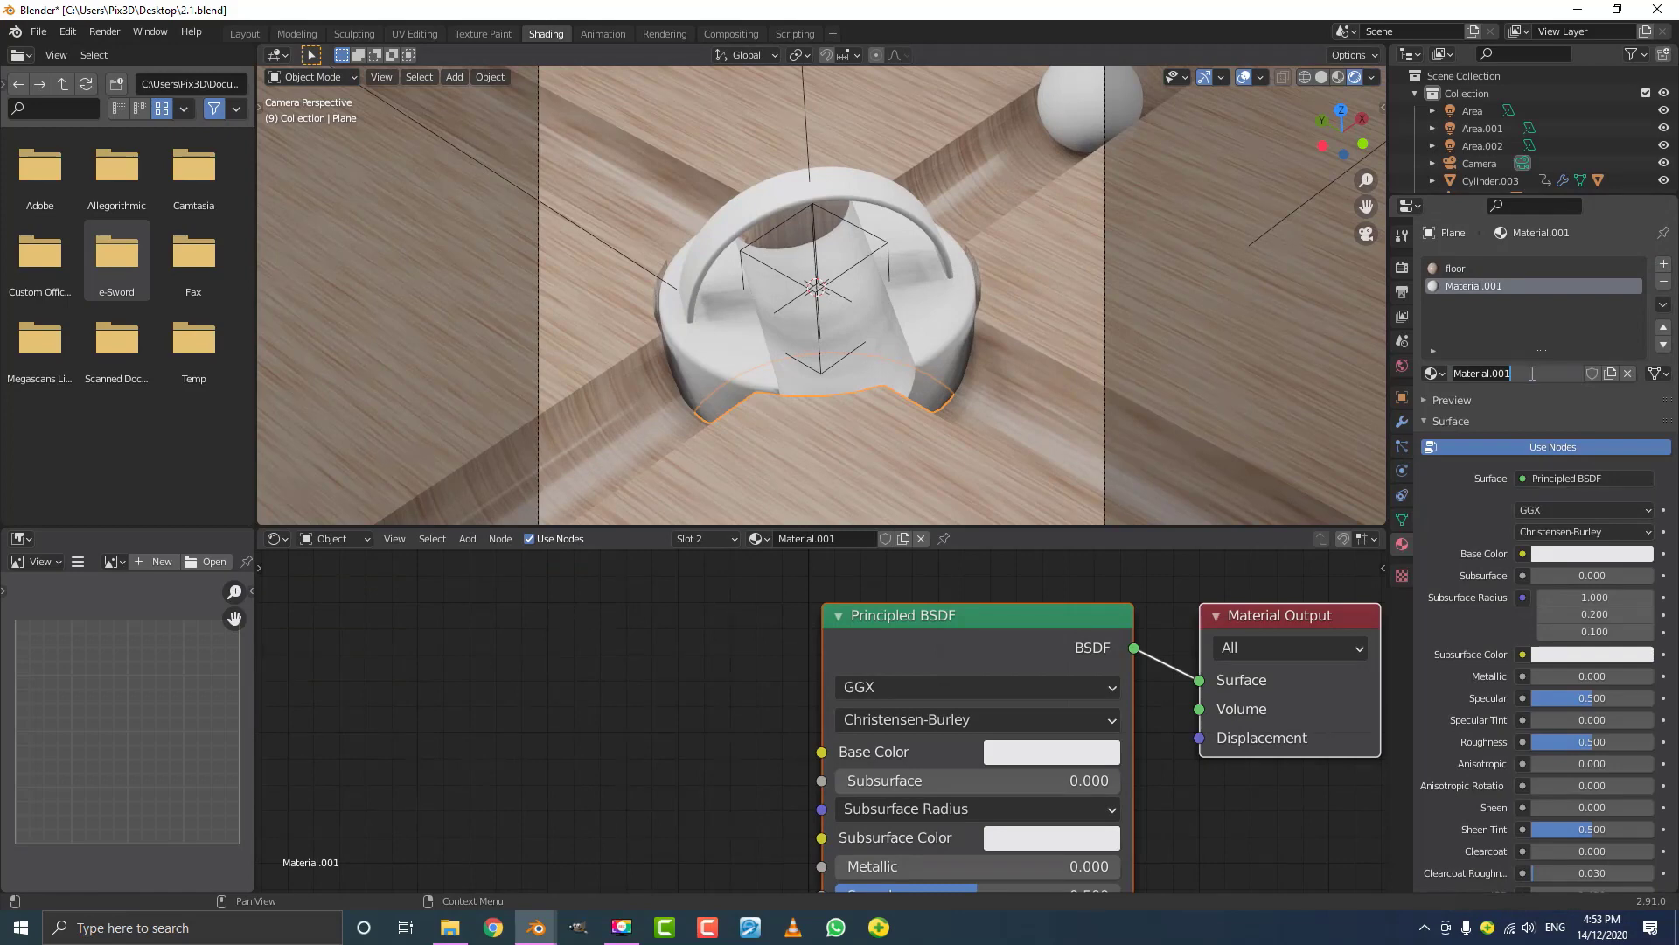
type("channel")
key("Return")
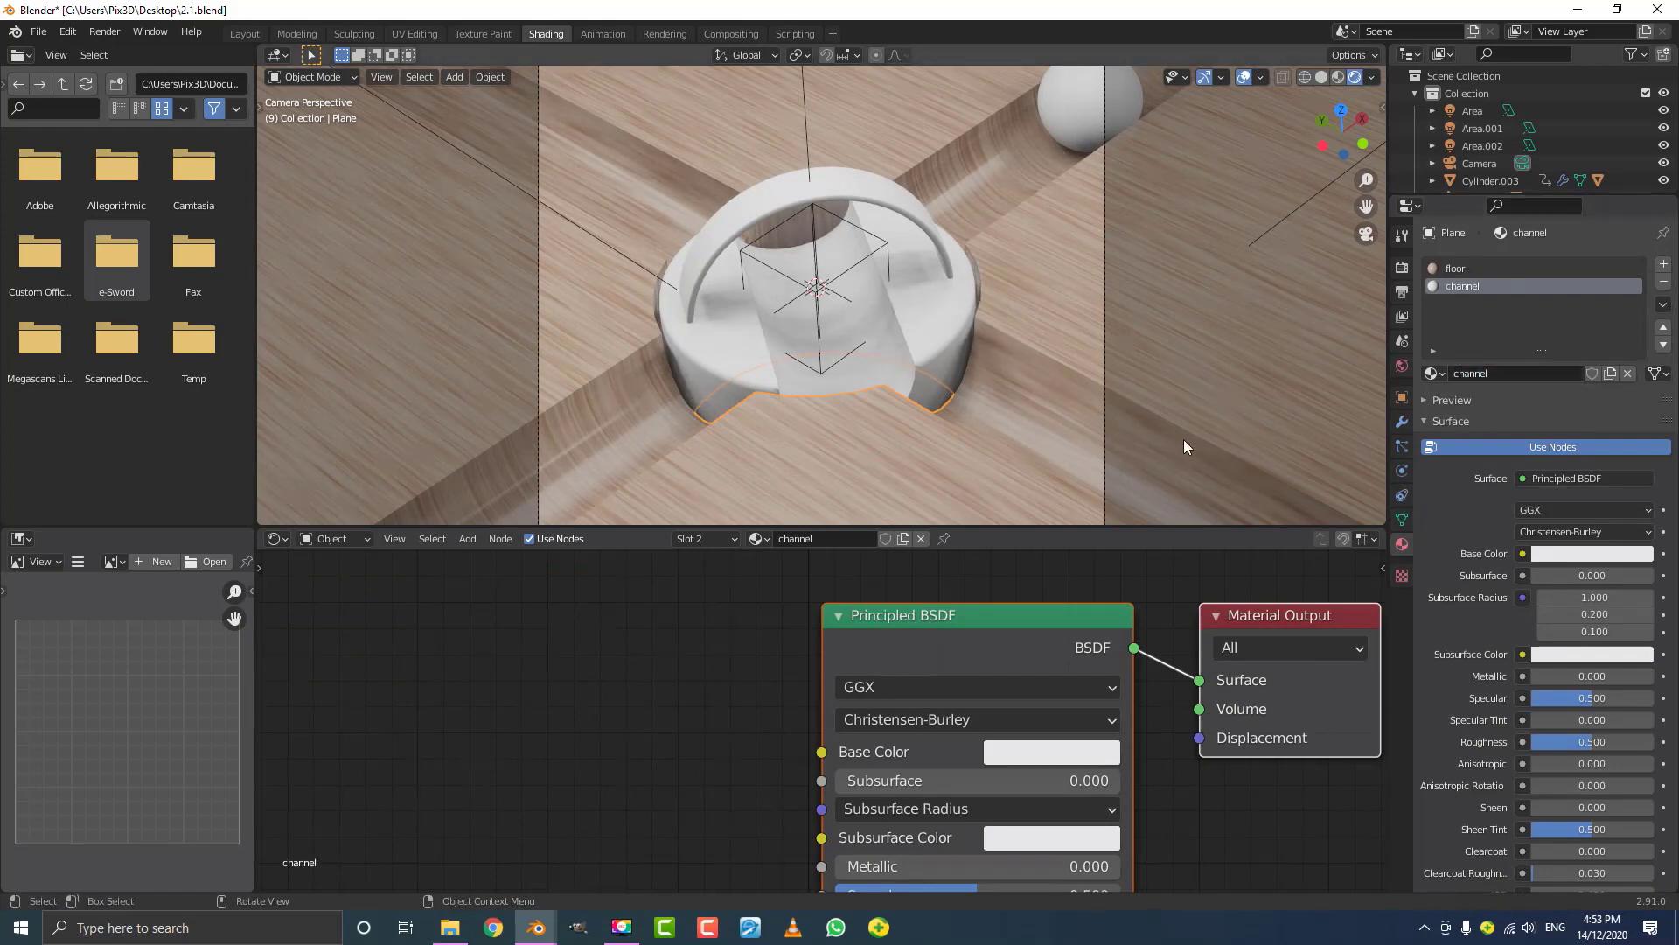
- Assign the channel material to the plane's selected groove faces in Edit Mode and return to Object Mode
scroll(872, 393, "down", 5)
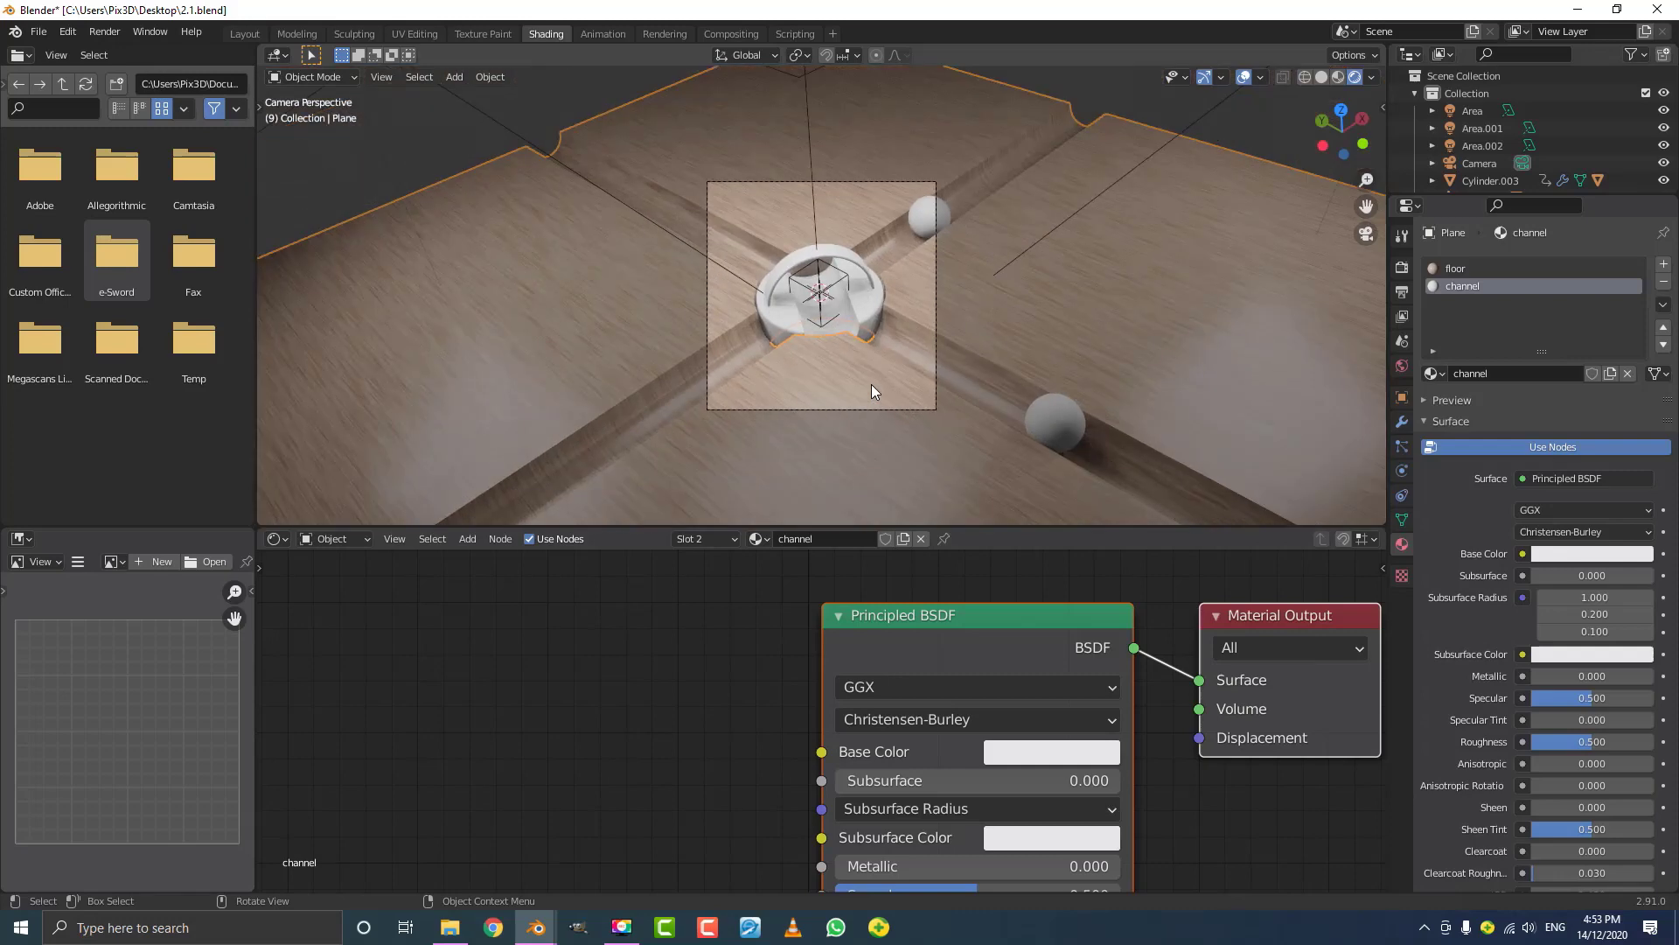
key("Tab")
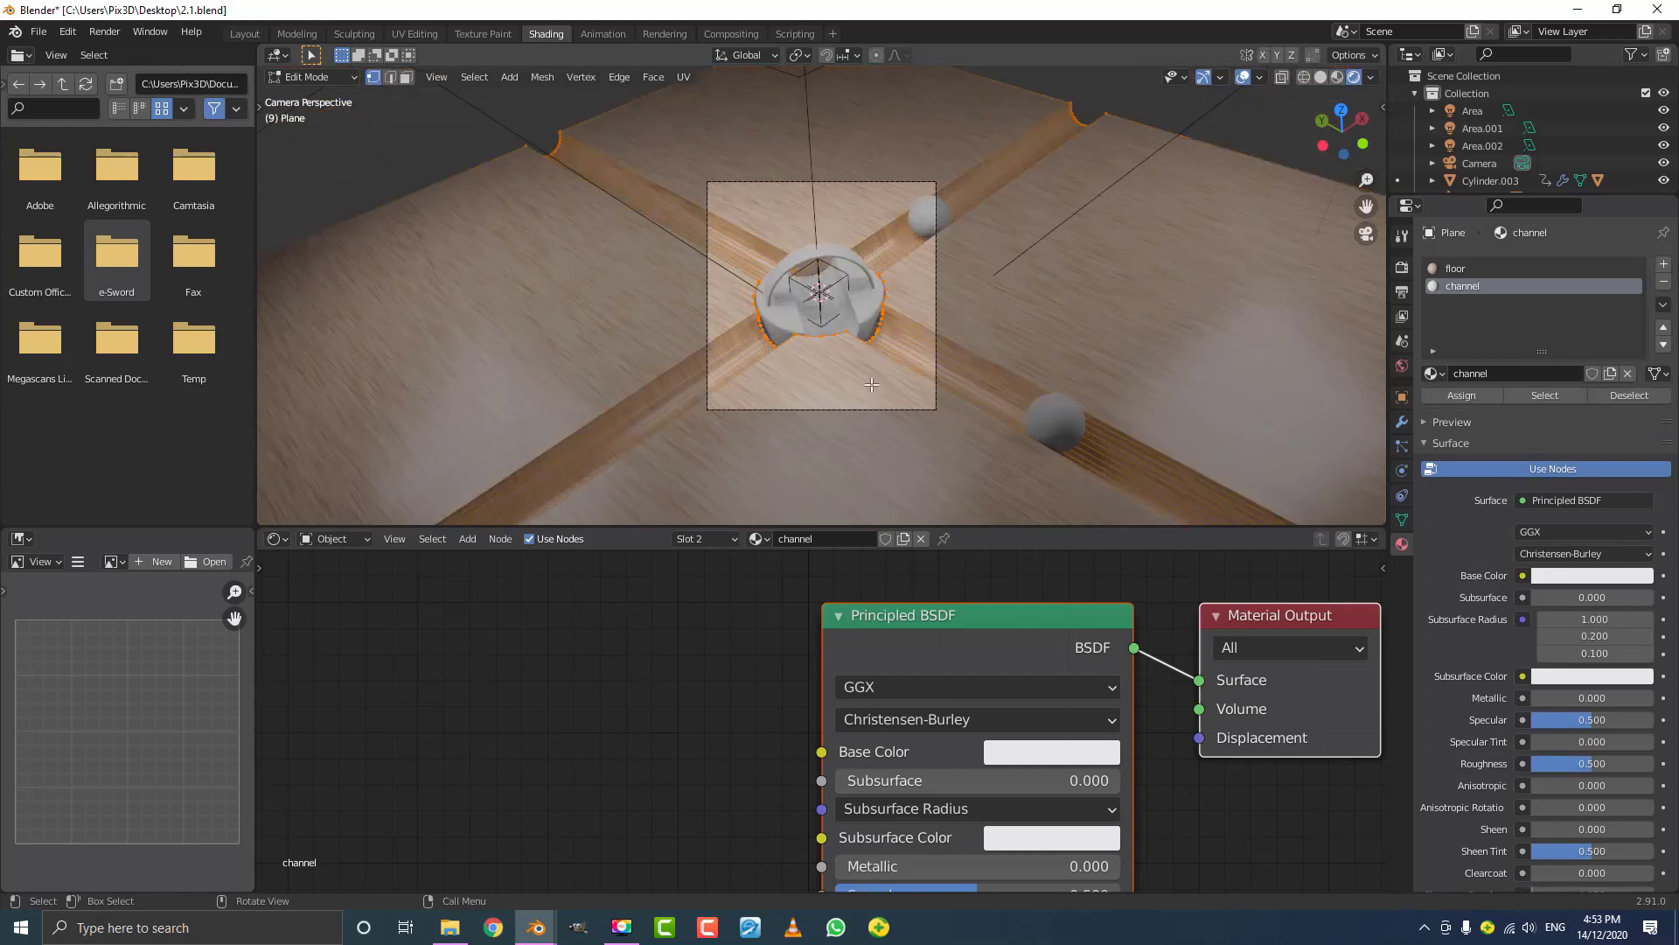
middle_click_drag(872, 393, 1171, 301)
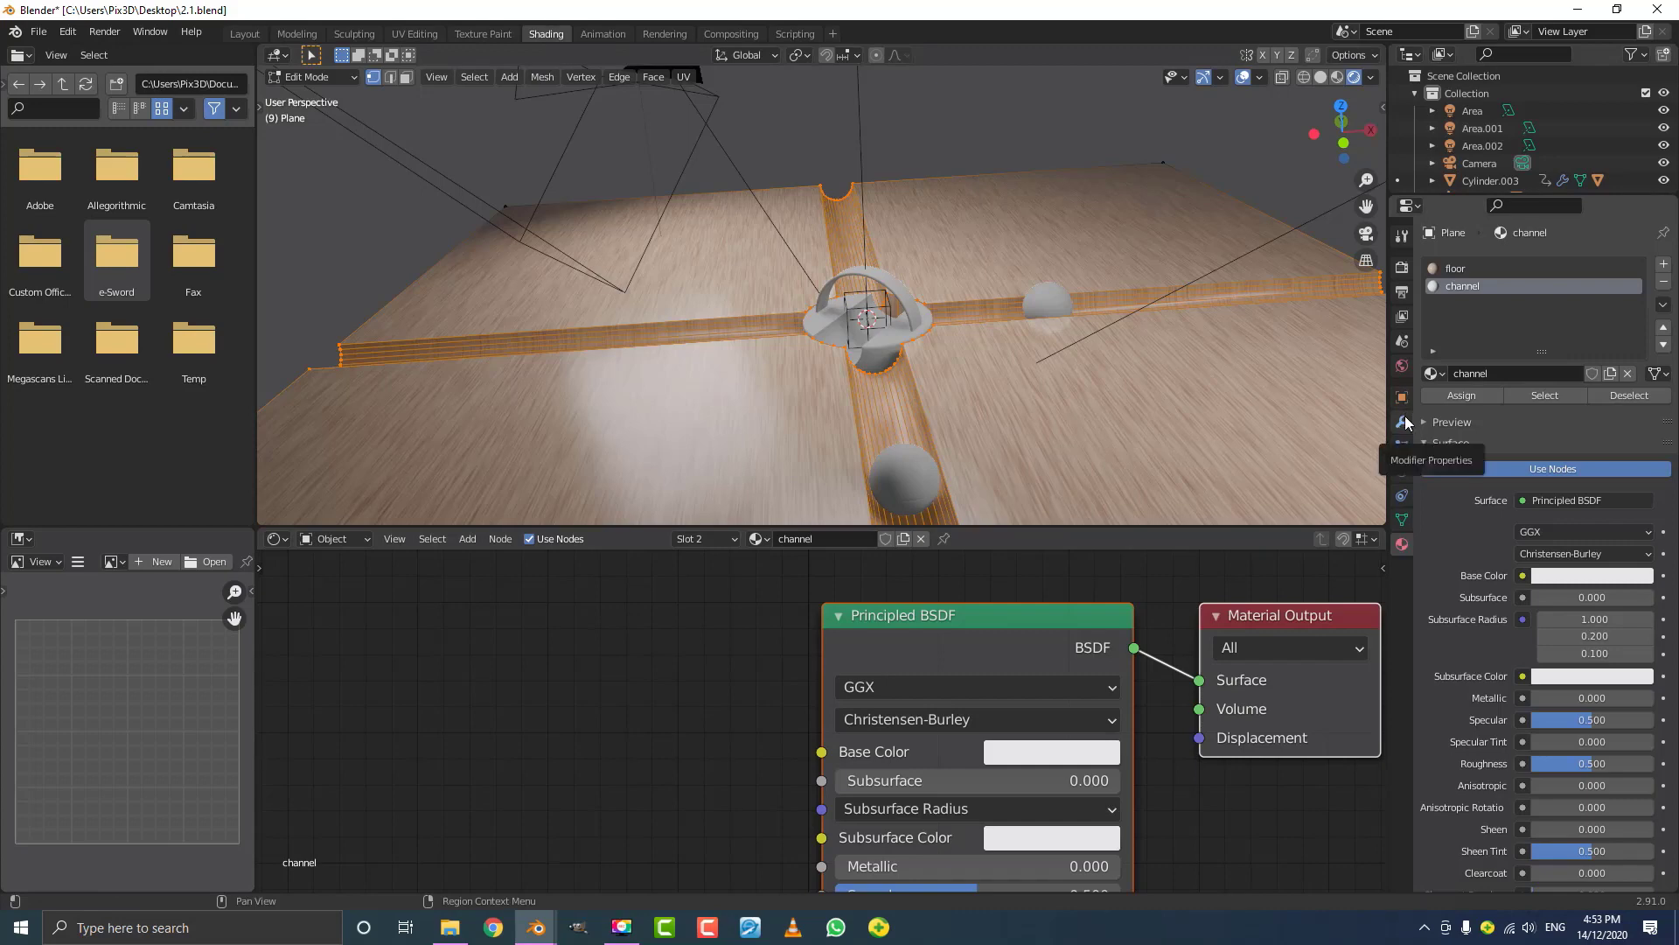
middle_click_drag(1372, 399, 1151, 114)
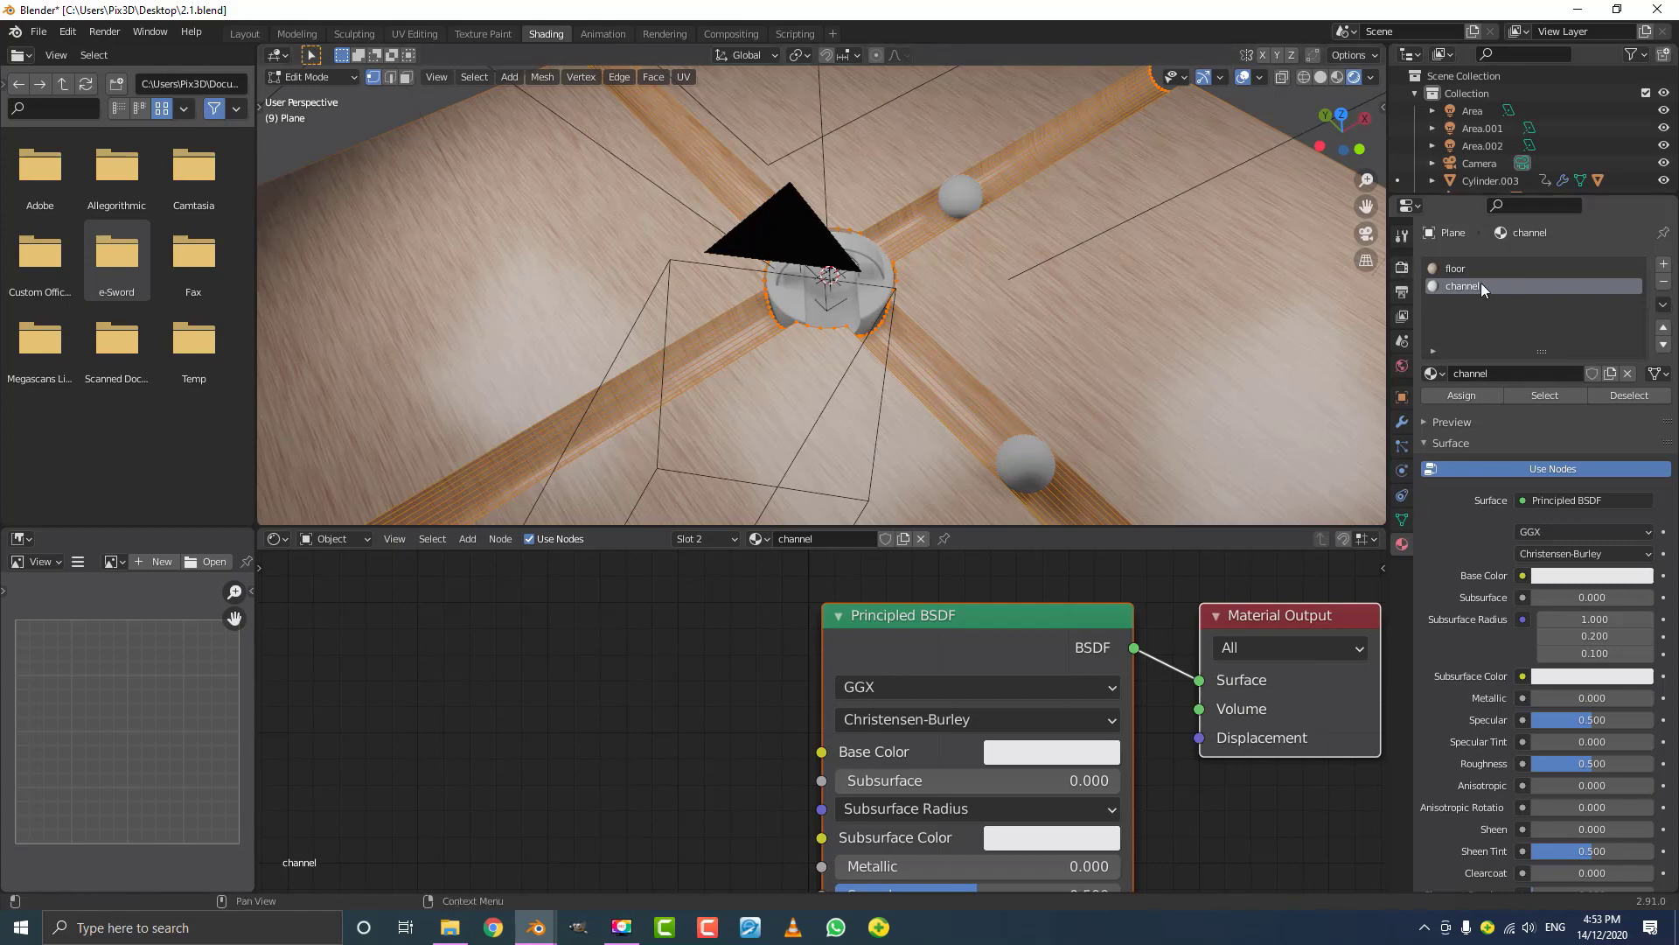
left_click(1461, 394)
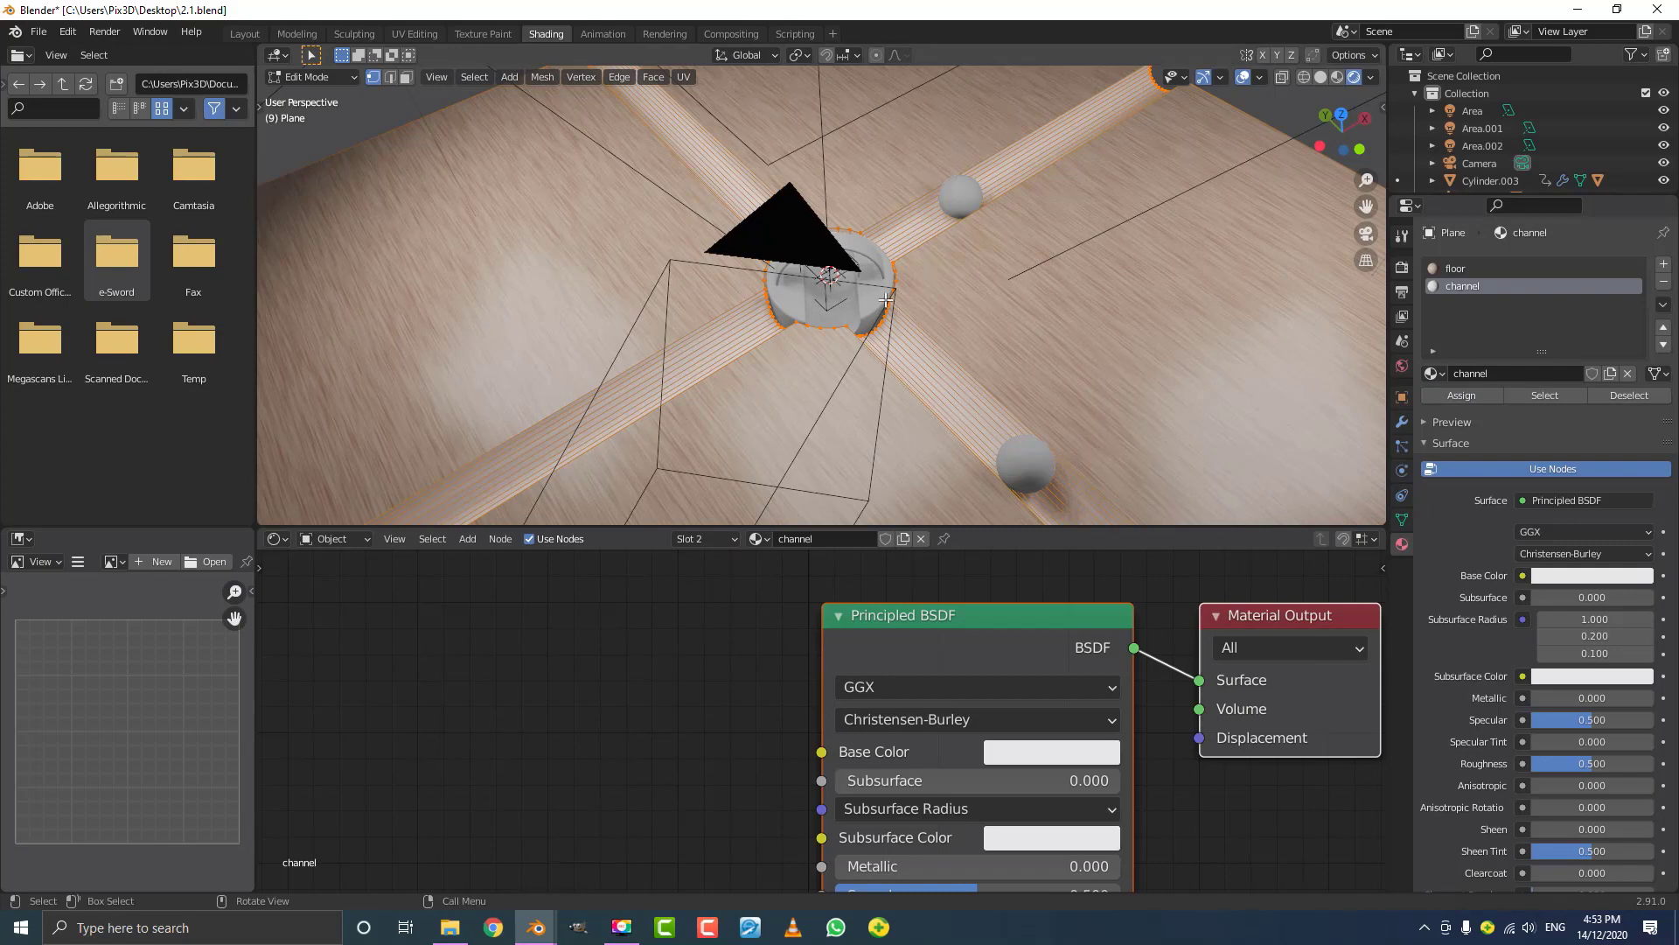
key("Tab")
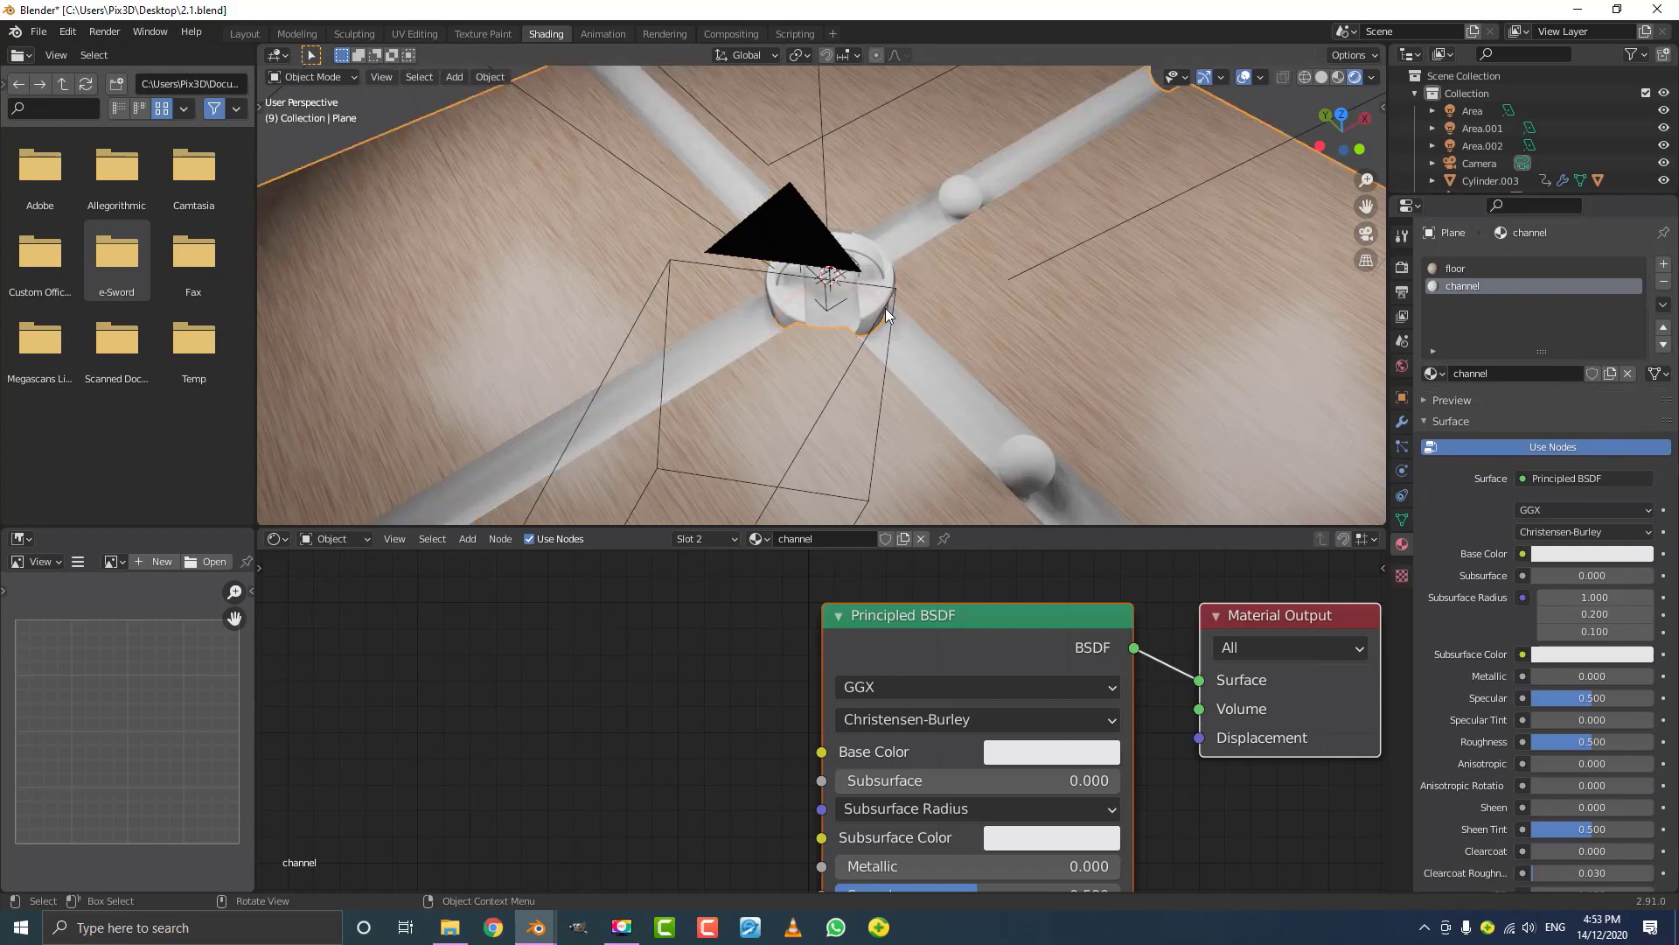
- Check the grooves' assigned channel material through the scene camera in rendered shading
key("KP_0")
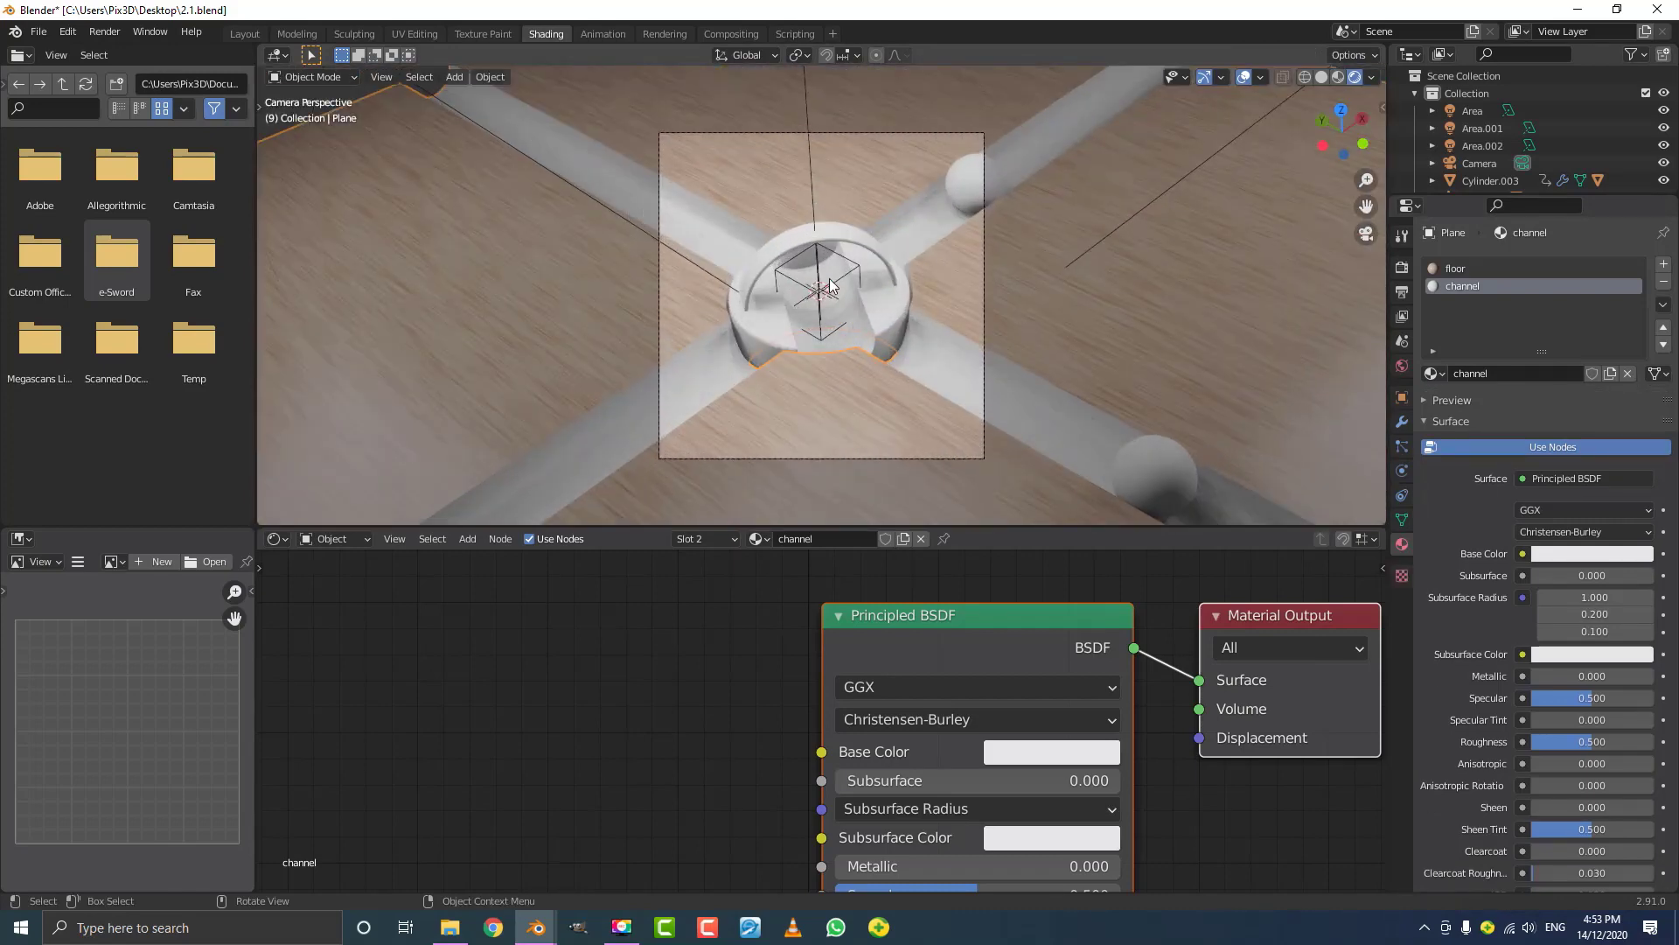
key("z")
left_click(831, 179)
scroll(832, 684, "down", 2)
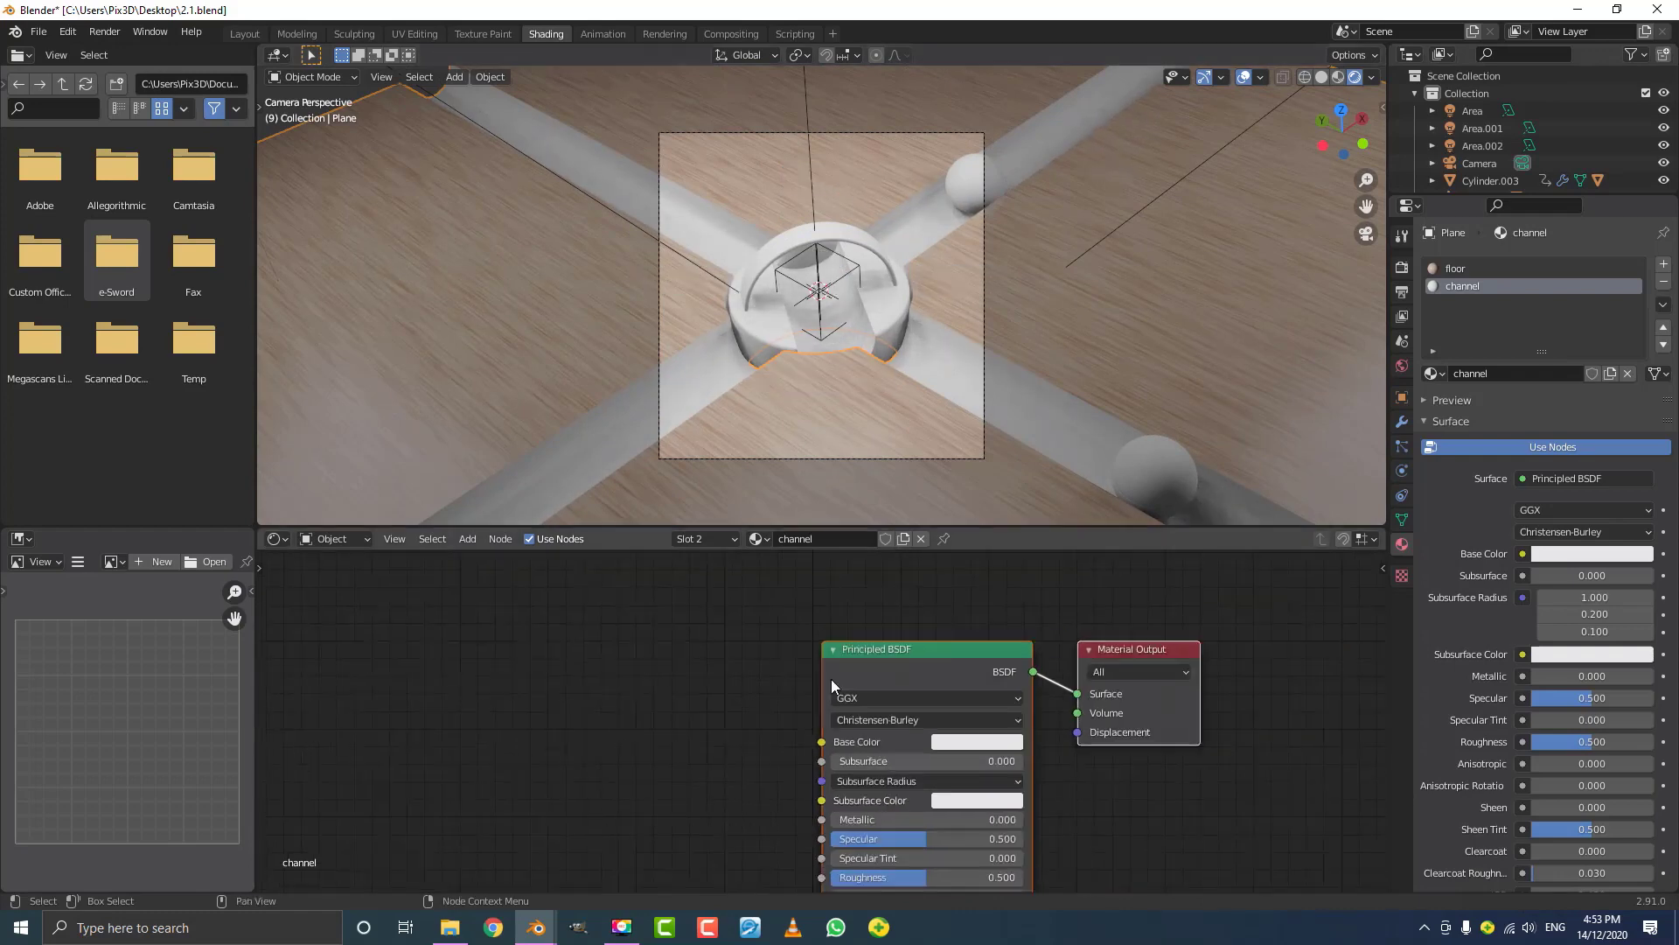
- Give the channel material a tan base color with hue 0.096, saturation 0.414 and value 0.793, metallic 1.000 and roughness 0.386
middle_click_drag(832, 685, 694, 590)
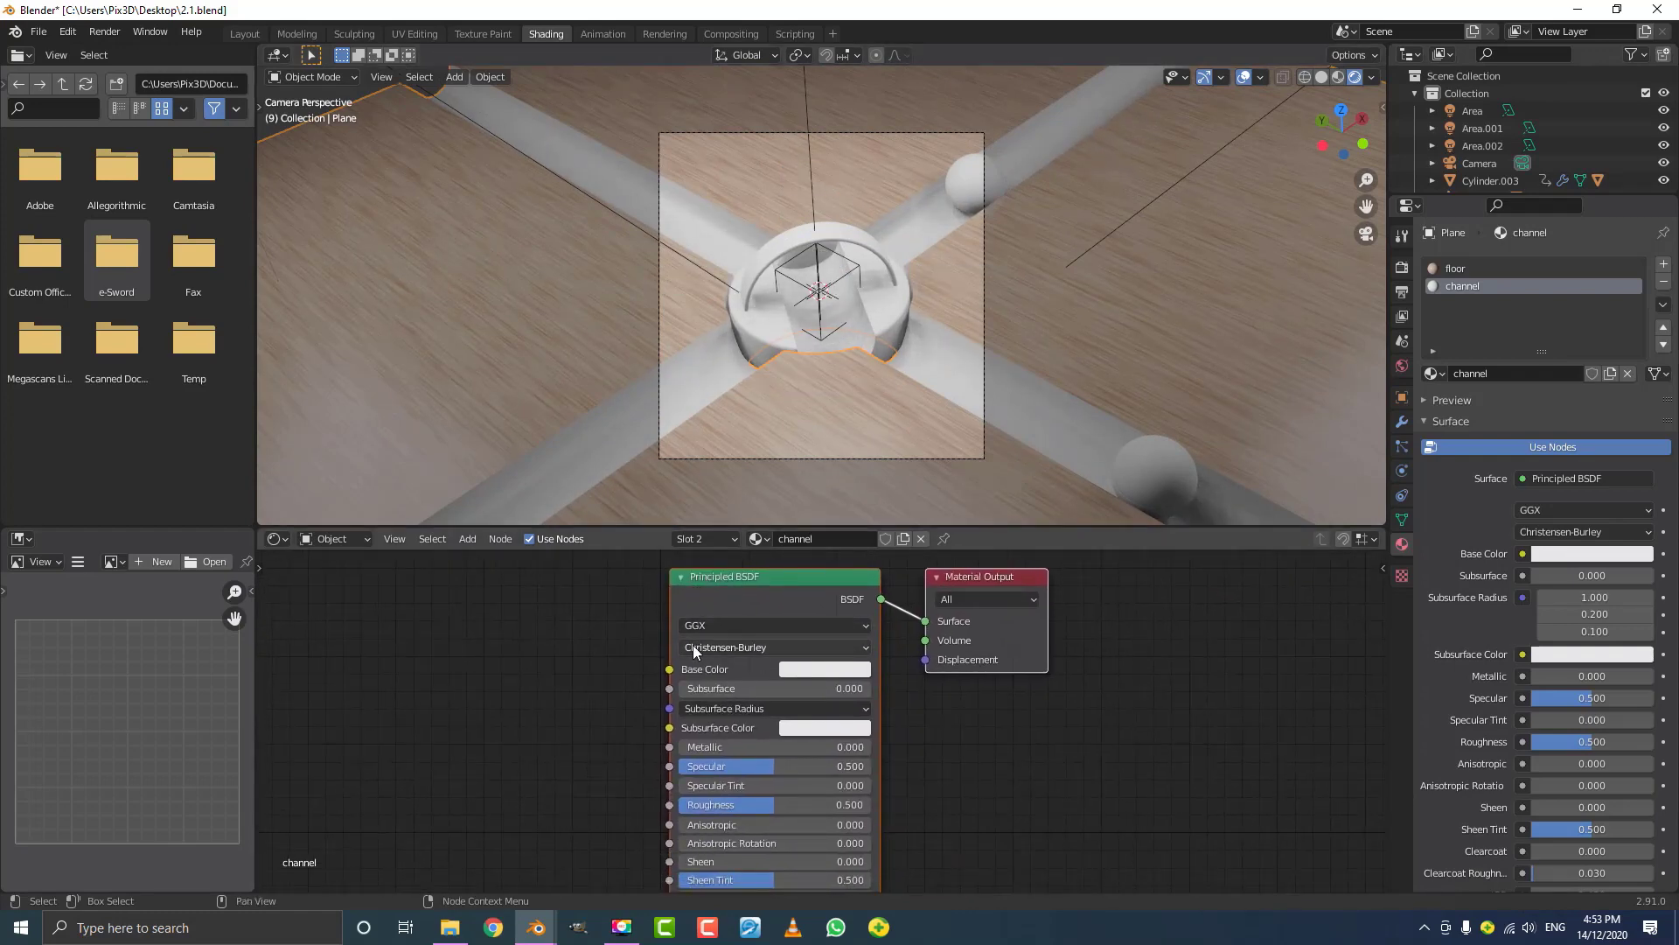
scroll(775, 653, "up", 1)
left_click(798, 663)
left_click_drag(855, 469, 842, 445)
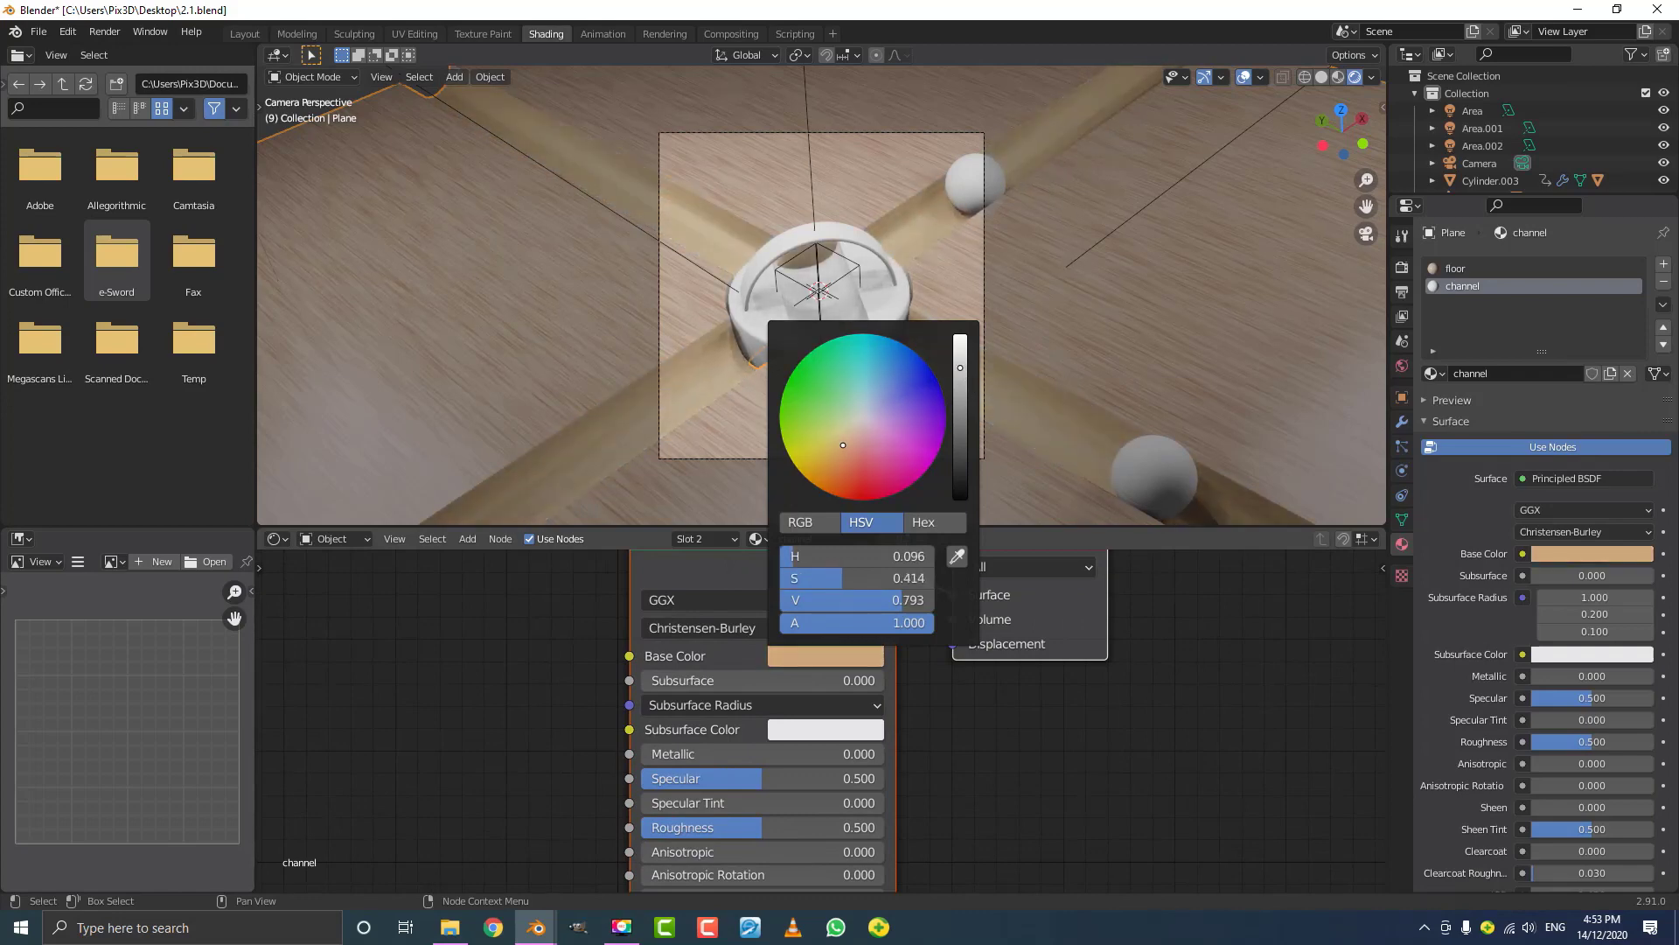
left_click_drag(752, 754, 884, 754)
scroll(945, 783, "up", 3)
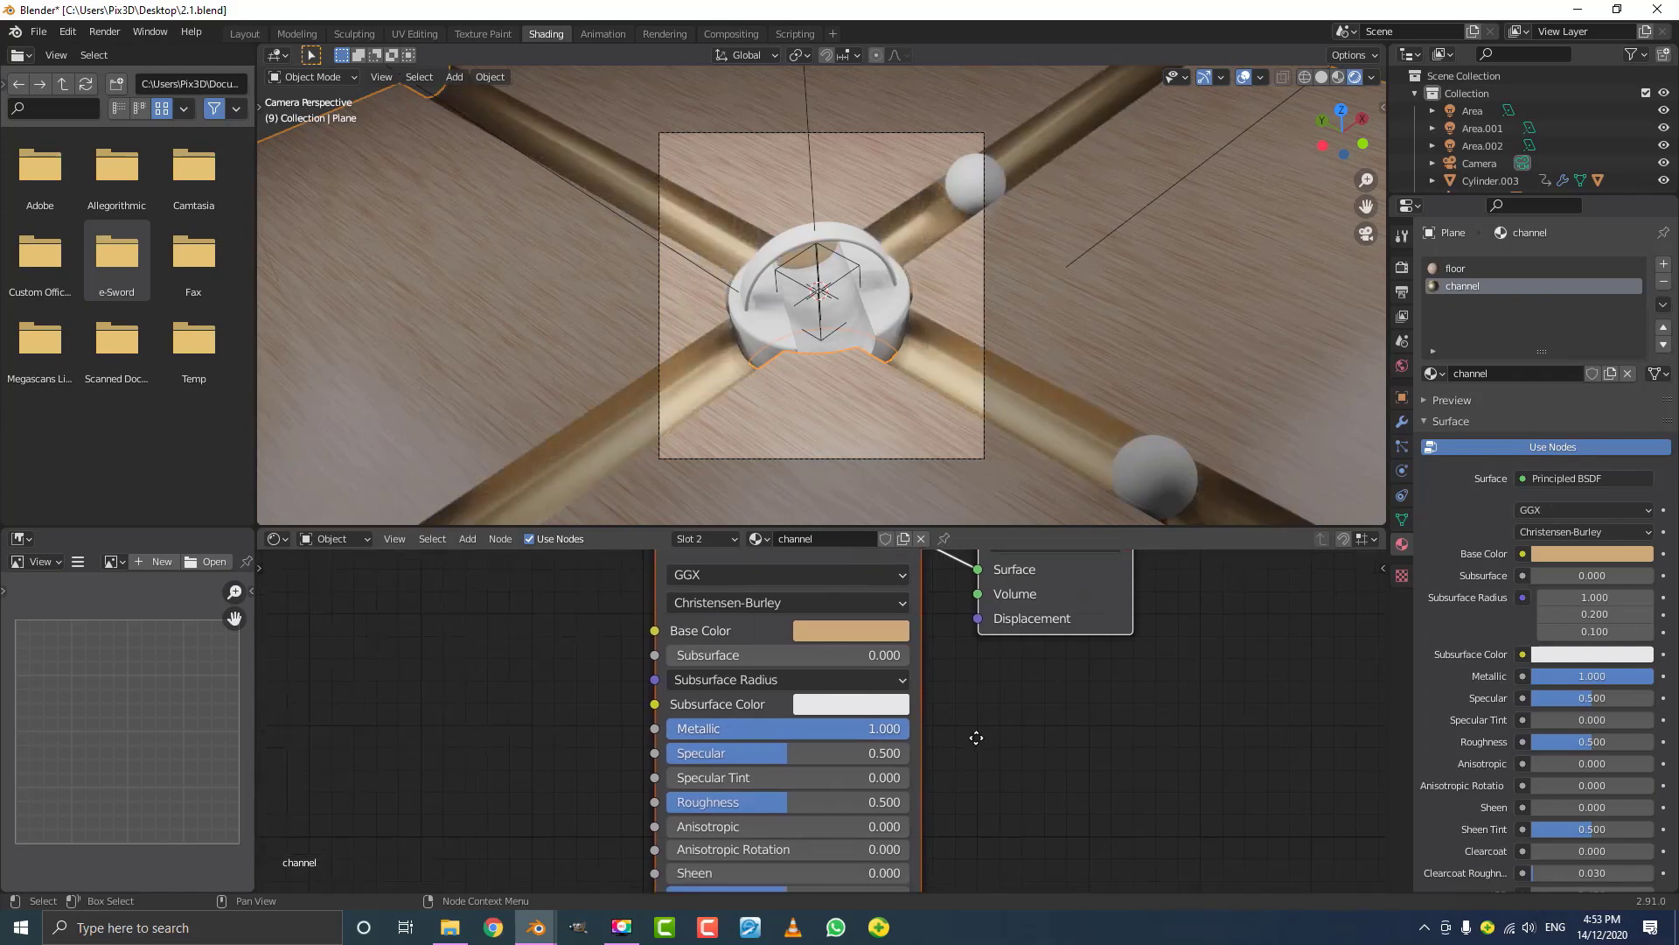
left_click_drag(945, 774, 910, 774)
scroll(1123, 133, "up", 5)
scroll(1037, 107, "up", 2)
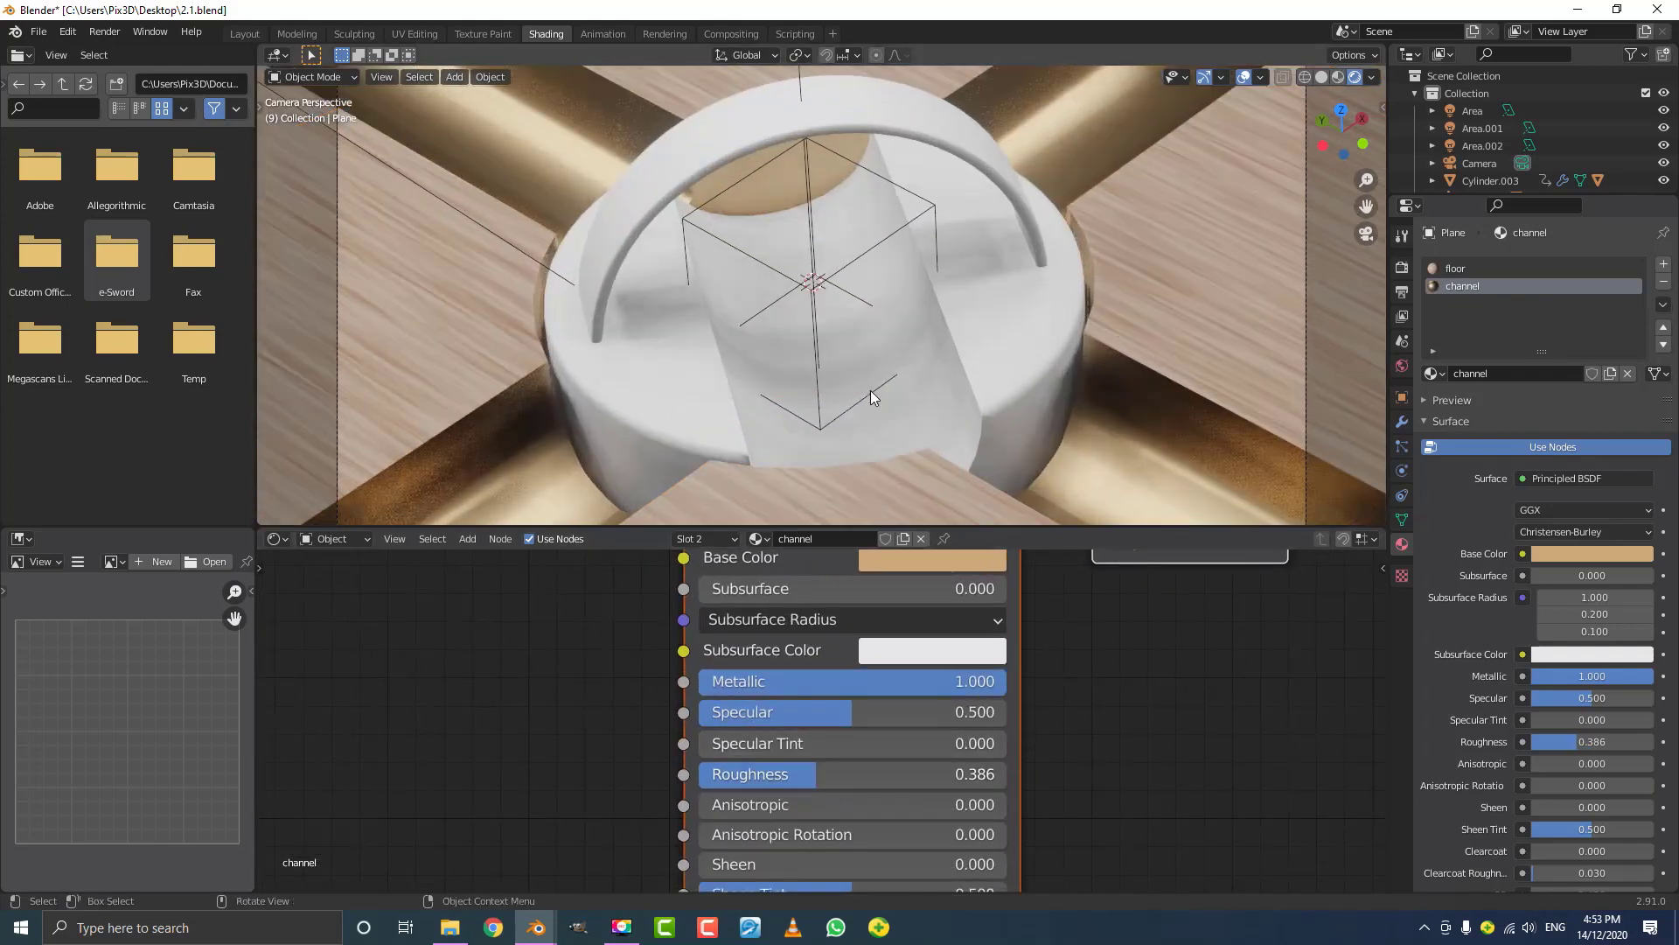
scroll(594, 668, "down", 2)
scroll(595, 674, "down", 1)
scroll(796, 374, "down", 4)
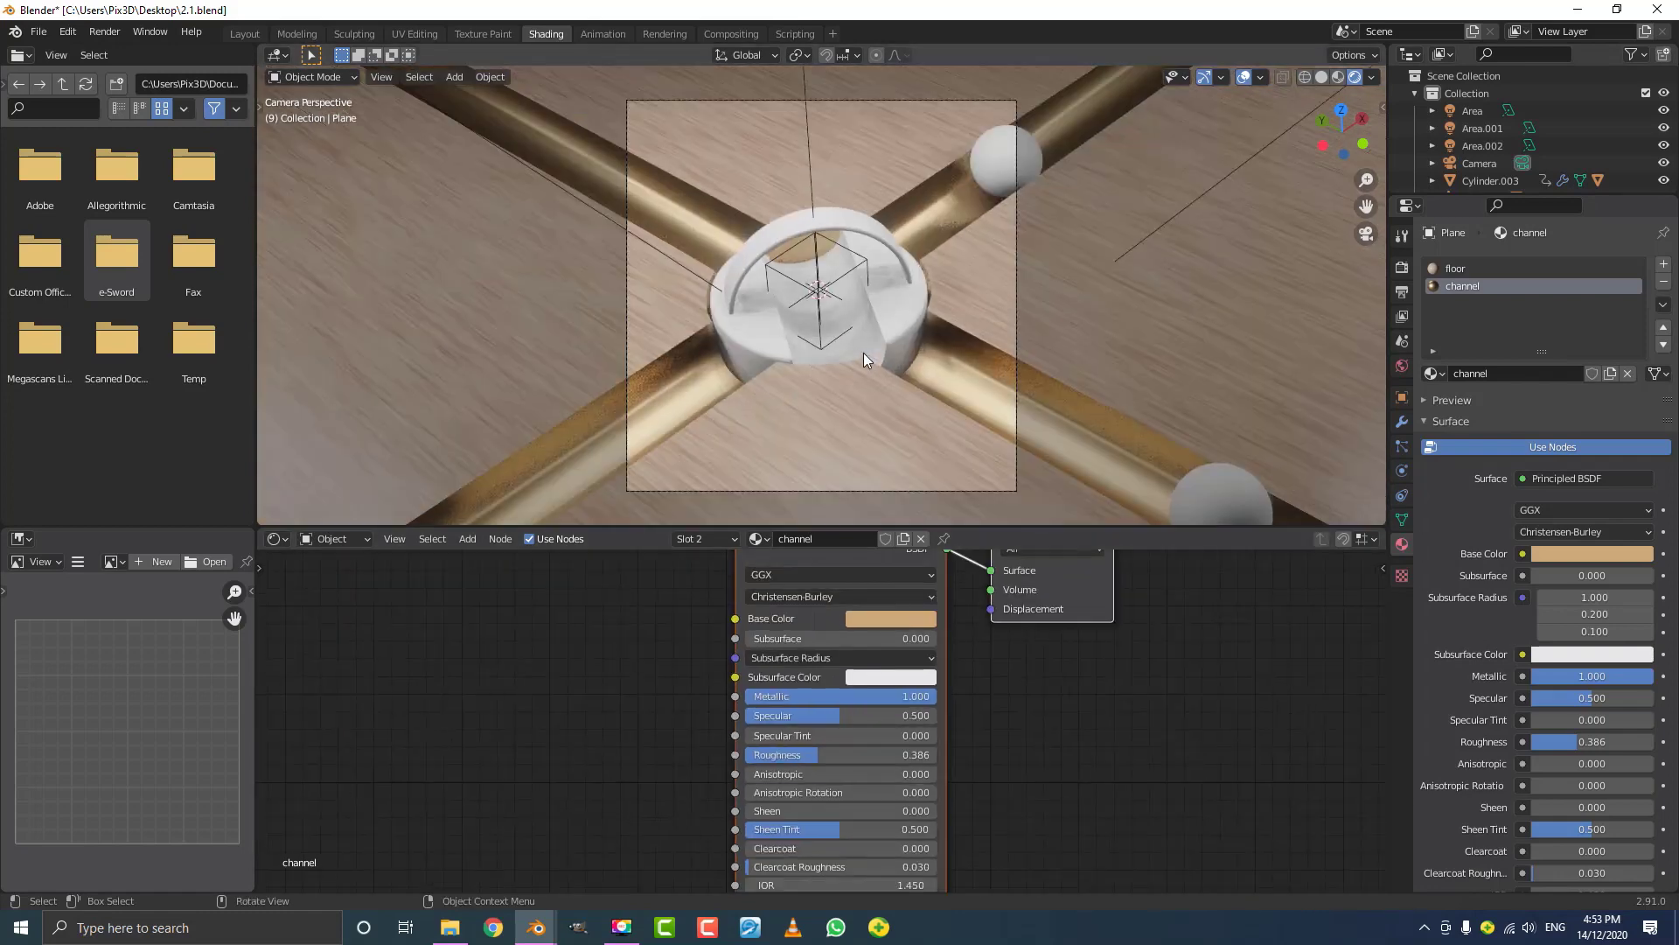
- Copy the floor material's wood-grain node chain from Texture Coordinate through the Mix node
left_click(1455, 268)
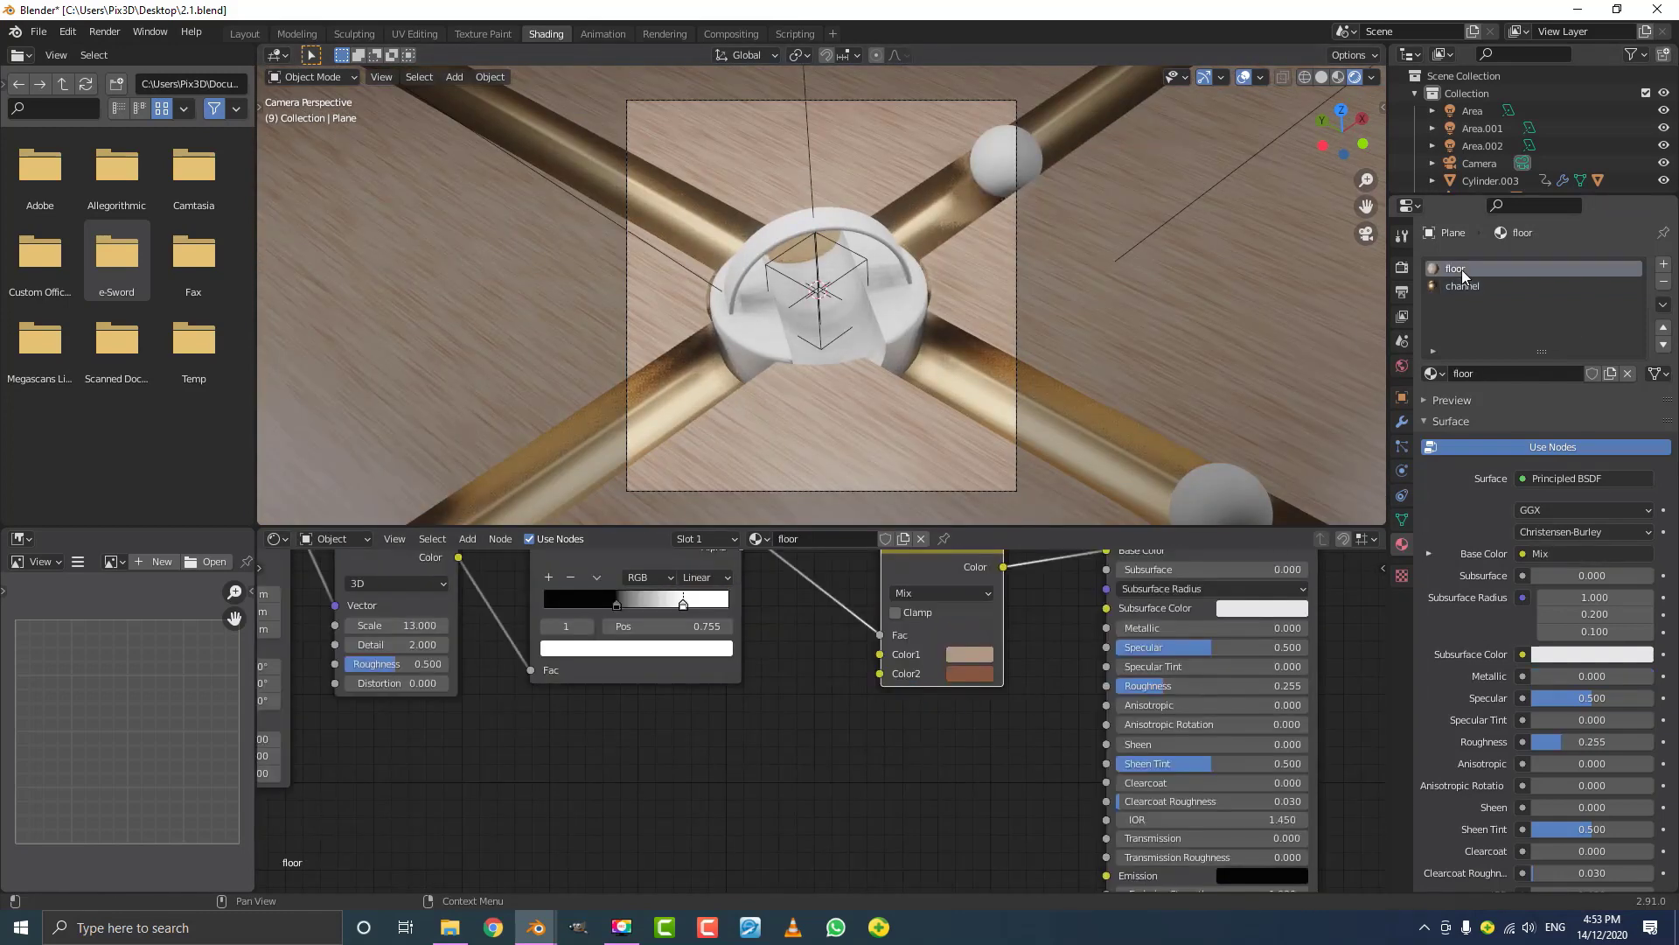
scroll(460, 790, "down", 3)
scroll(460, 790, "down", 1)
left_click_drag(410, 806, 874, 592)
right_click(774, 613)
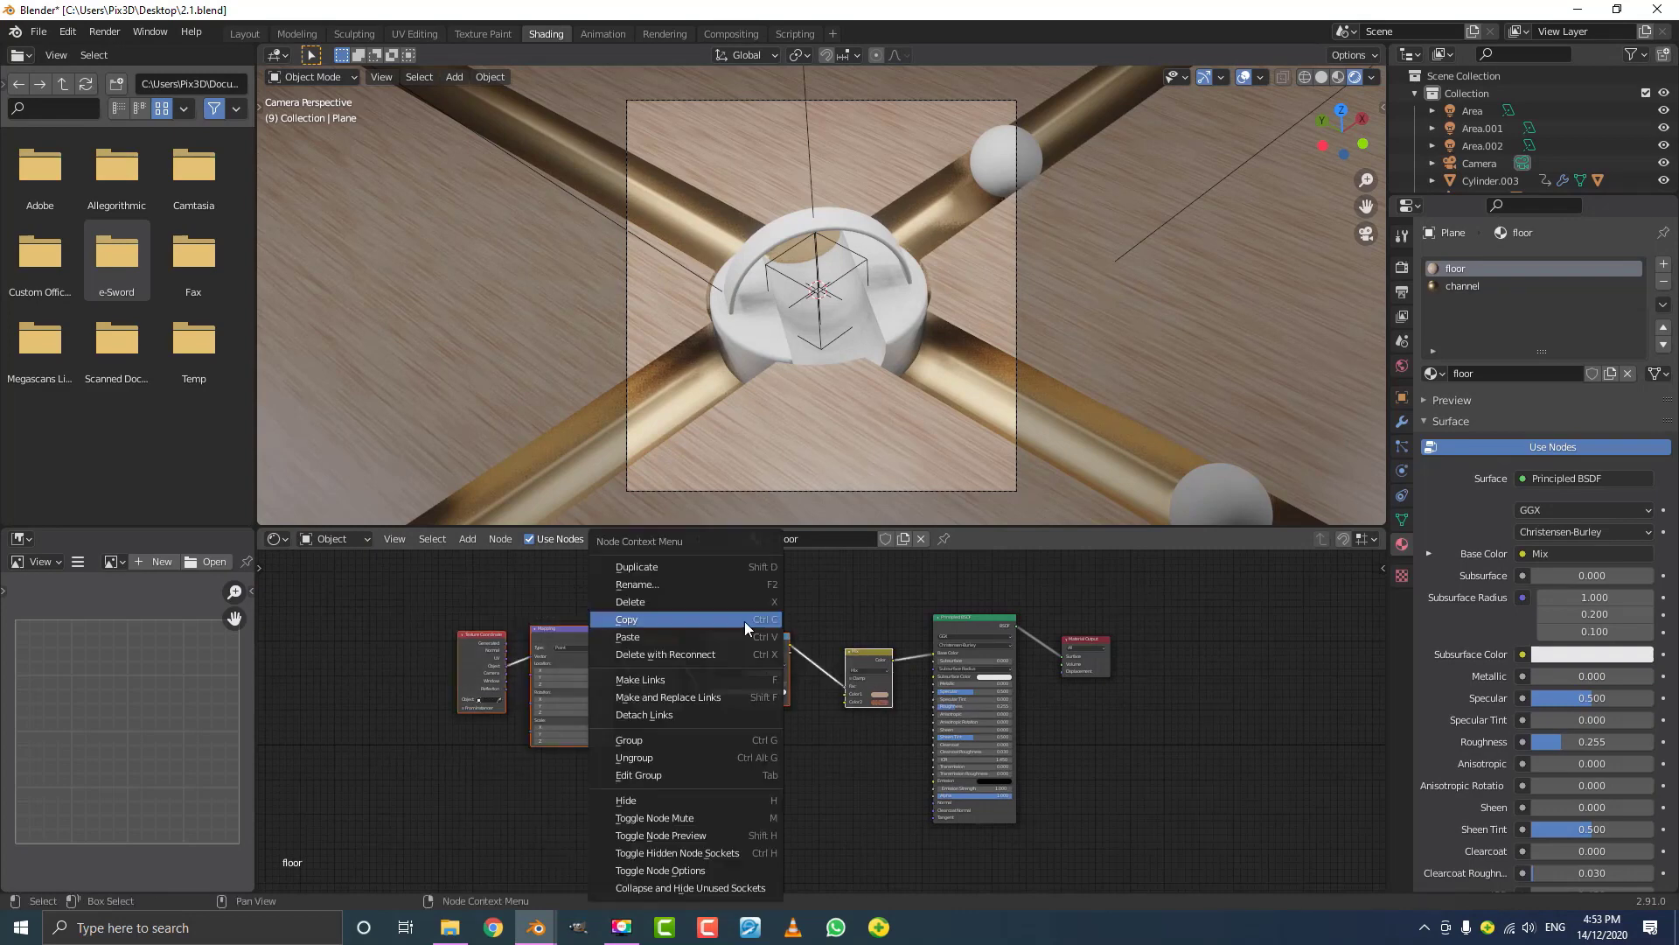
- Paste the copied node chain into the channel material and place it before the Principled BSDF
left_click(1476, 286)
right_click(643, 615)
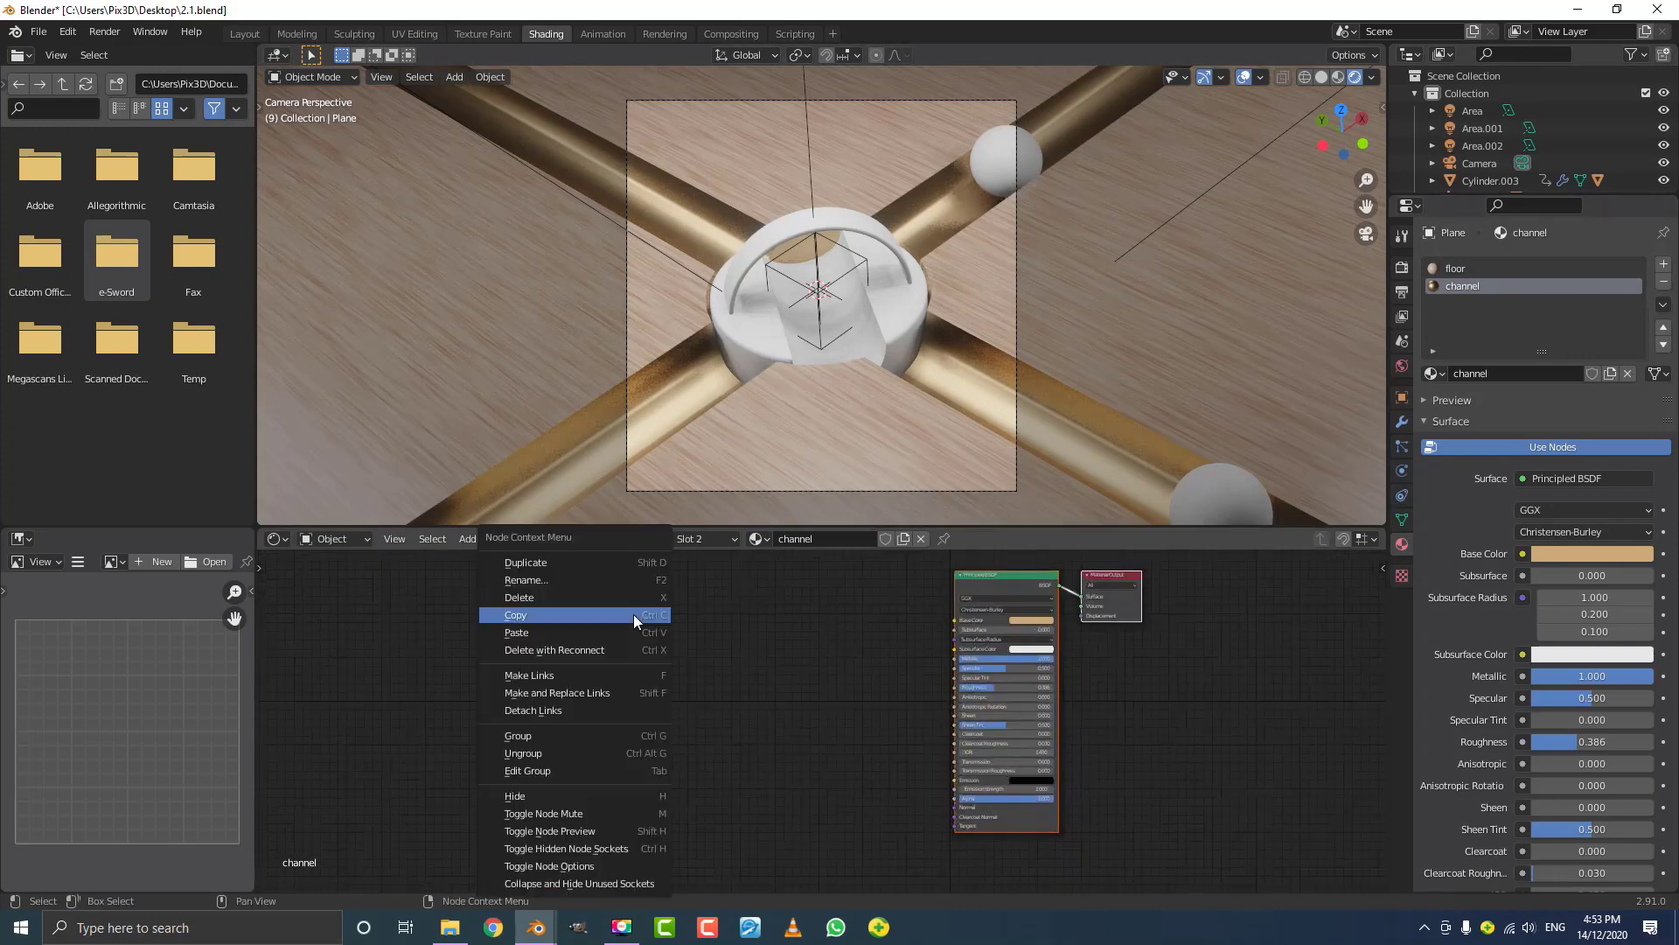
key("Escape")
right_click(501, 654)
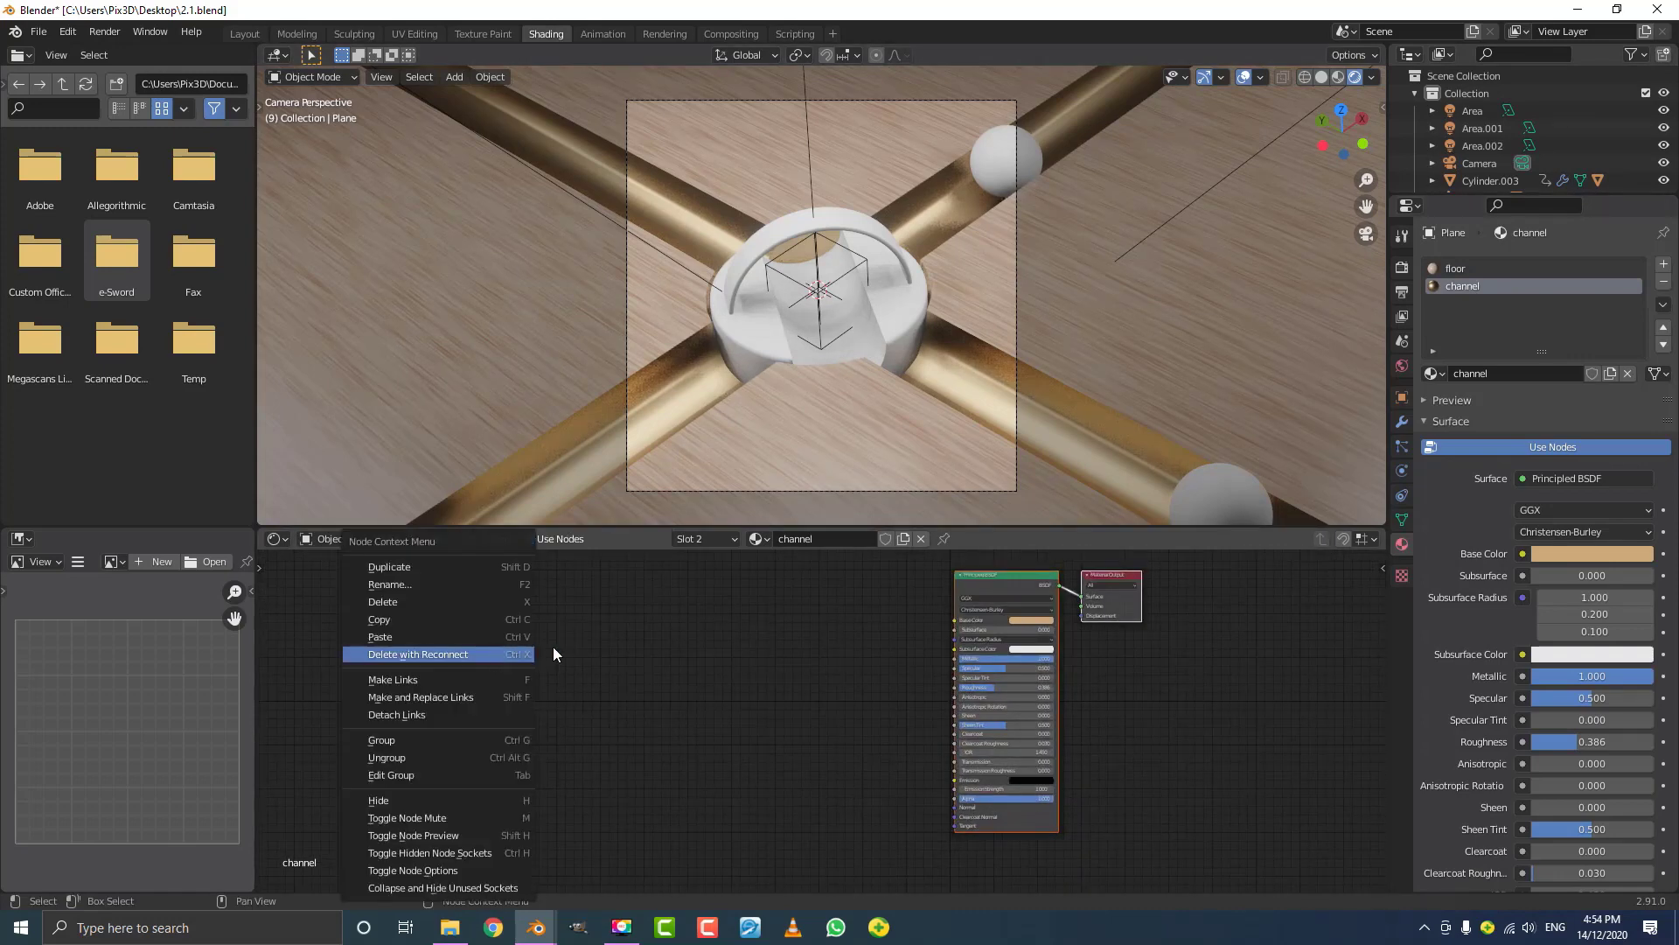
left_click(431, 637)
key("g")
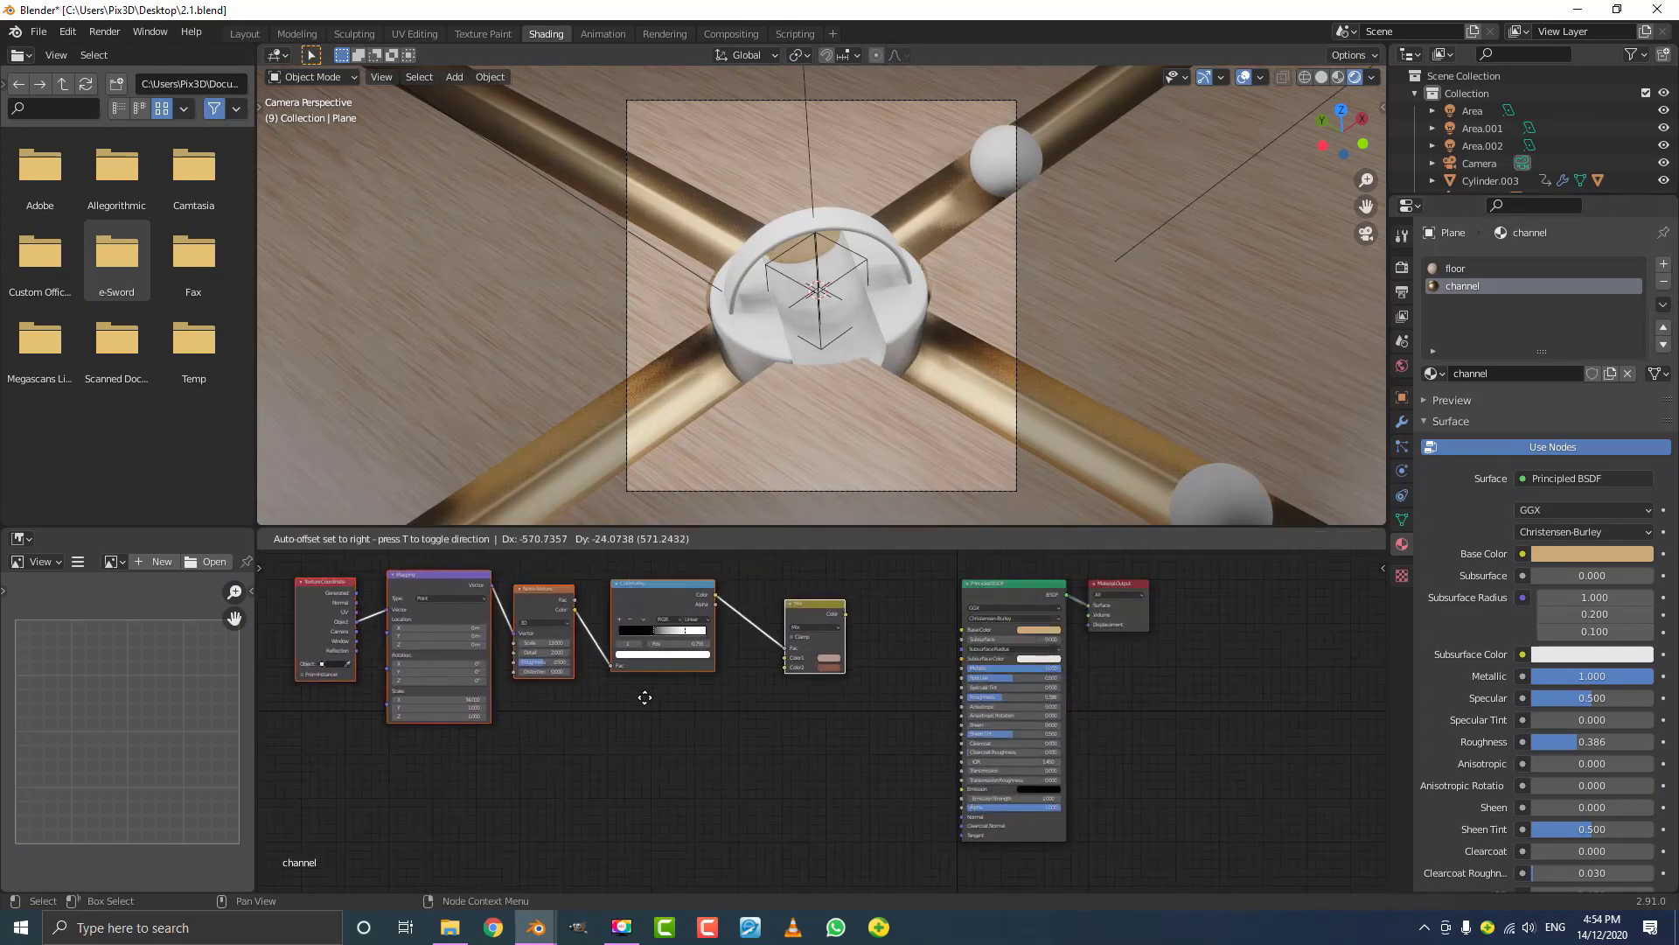
left_click(625, 695)
- Connect the pasted Mix node's Color output to the Base Color of the channel's Principled BSDF
scroll(848, 638, "up", 3)
middle_click_drag(847, 637, 839, 702)
scroll(879, 713, "up", 4)
left_click_drag(791, 662, 1005, 670)
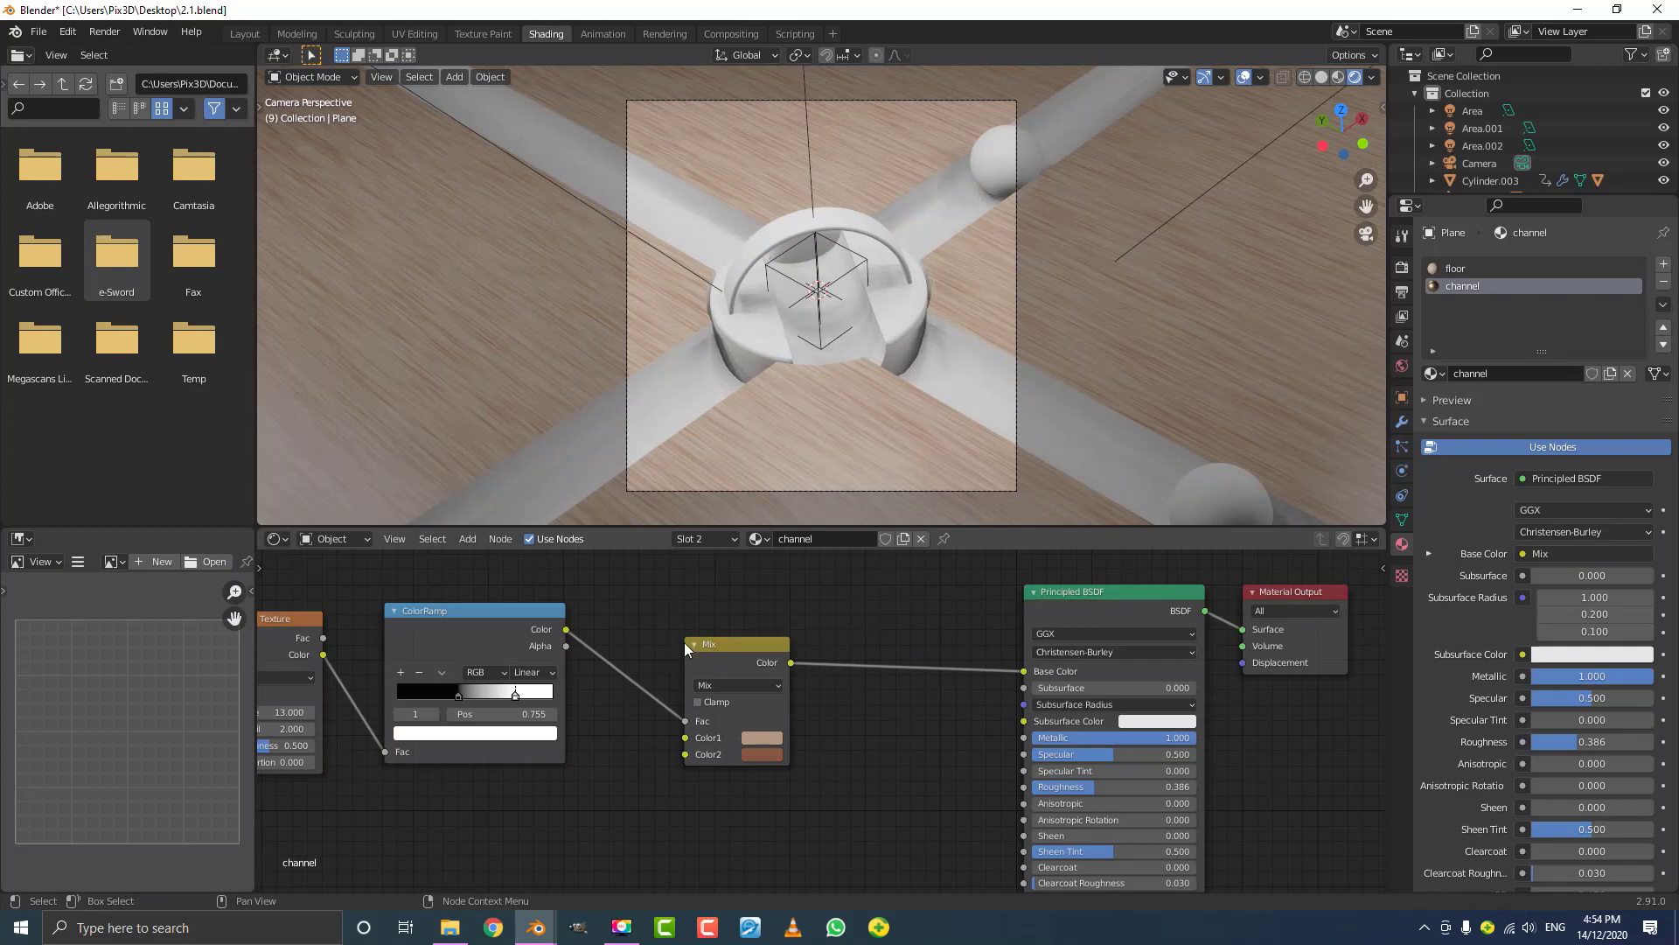
- Set the channel Mix node's Color1 to gold with hue 0.106, saturation 0.523 and value 0.847
scroll(716, 722, "up", 3)
left_click(886, 695)
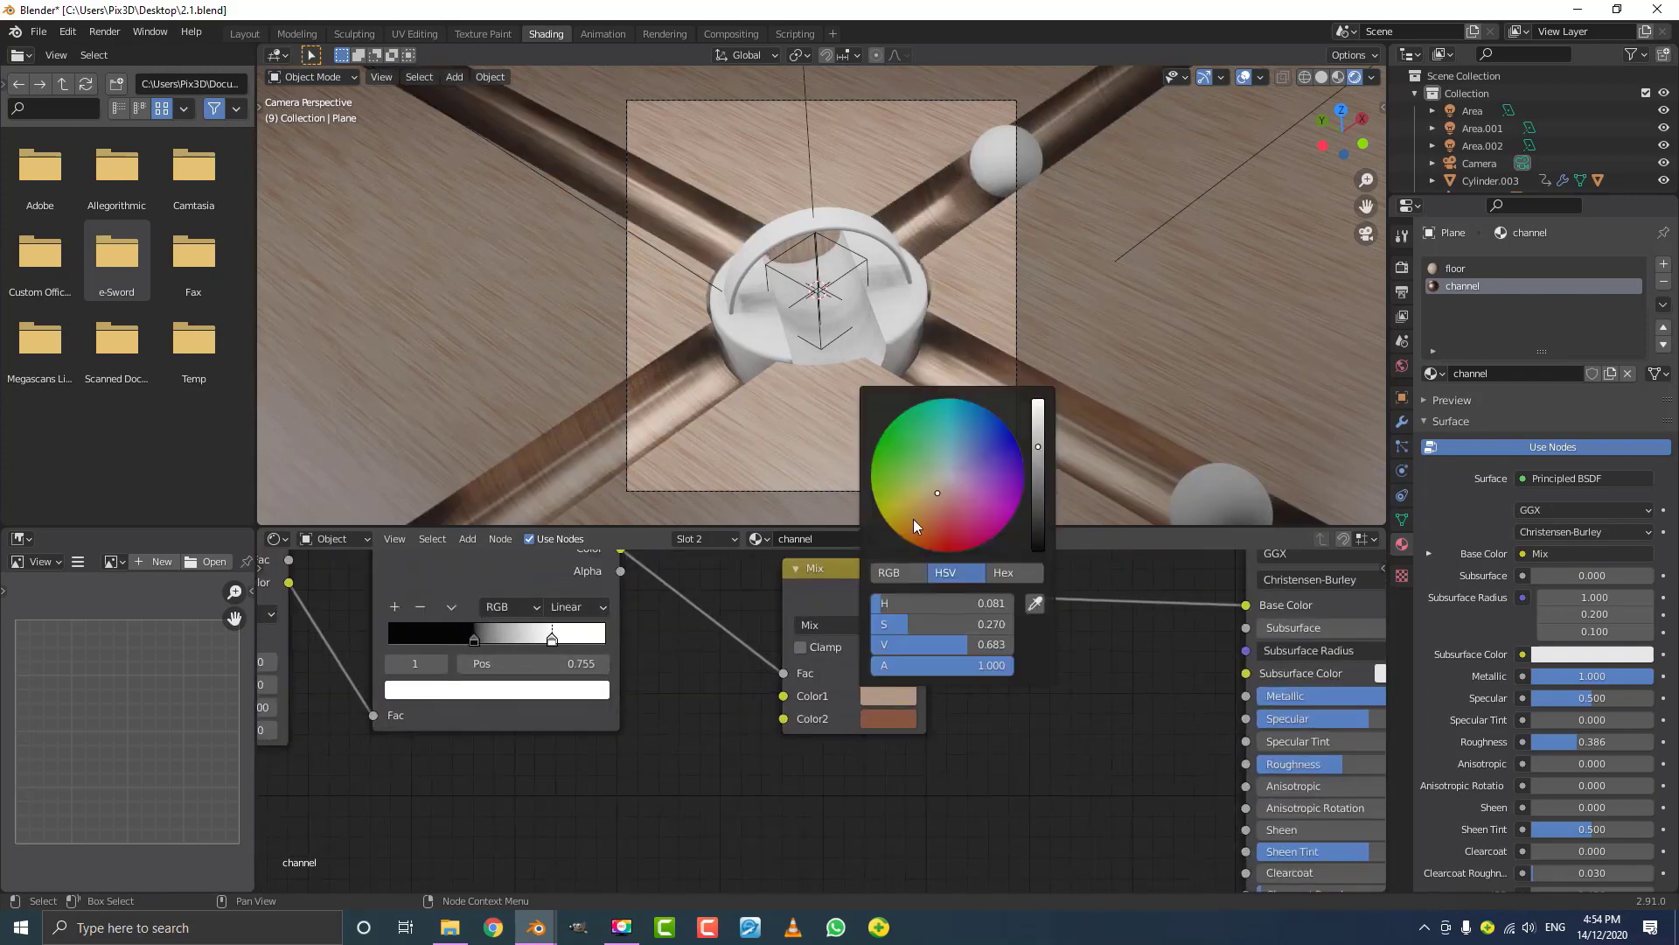
left_click_drag(937, 493, 923, 506)
left_click_drag(1038, 441, 1038, 413)
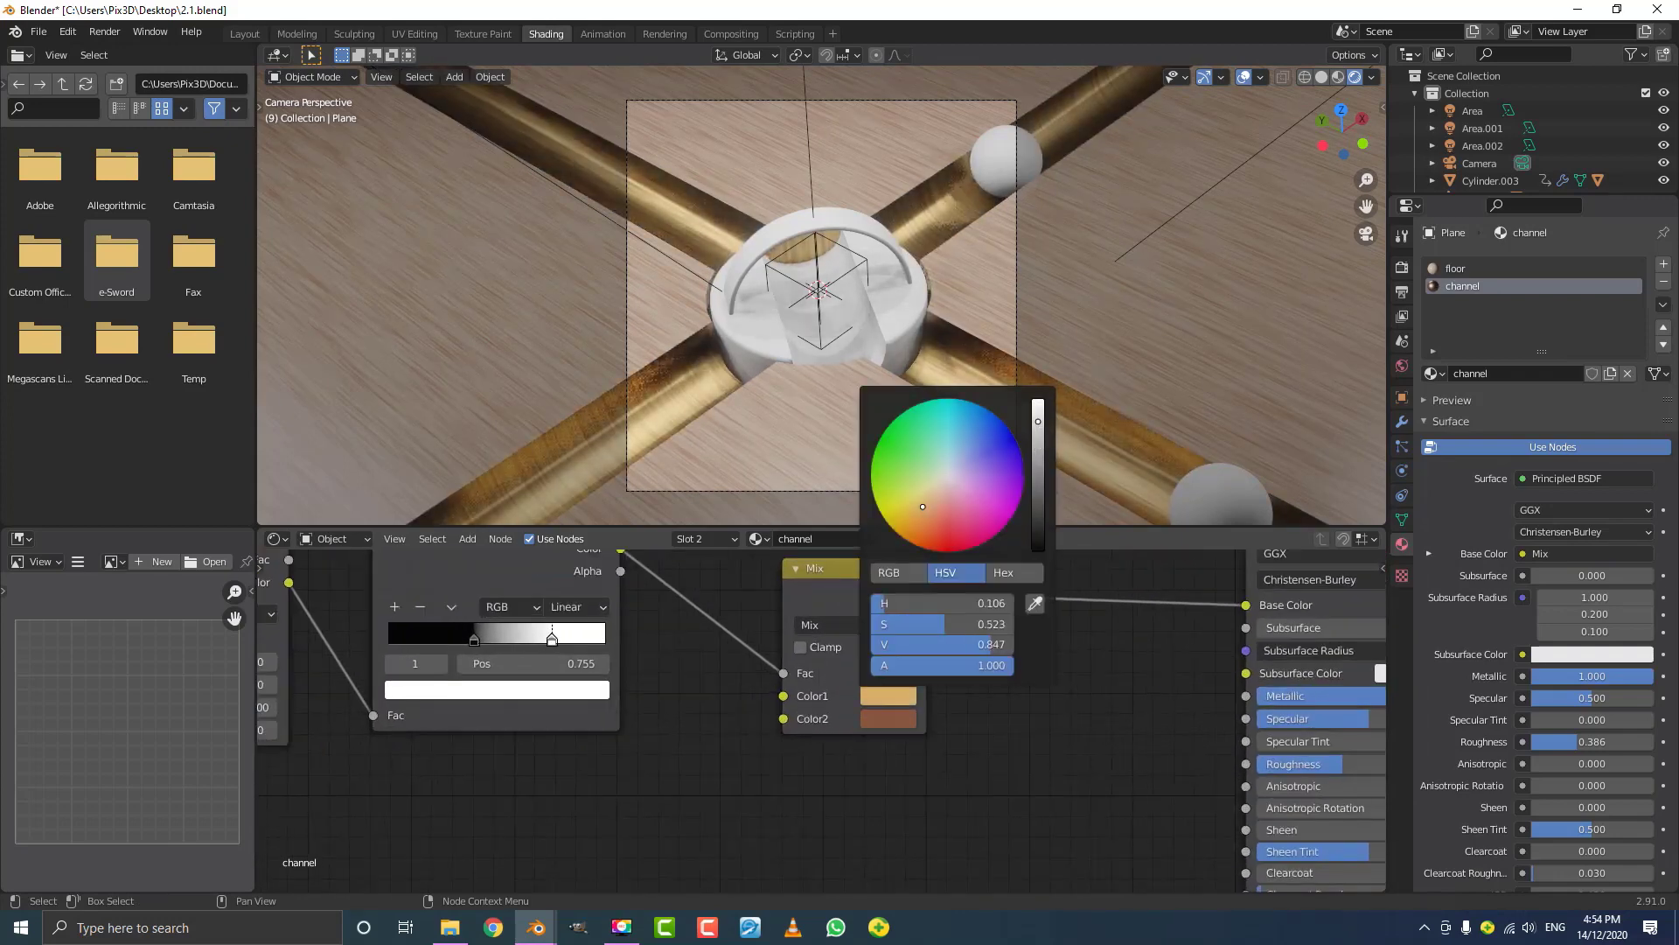
scroll(914, 273, "up", 3)
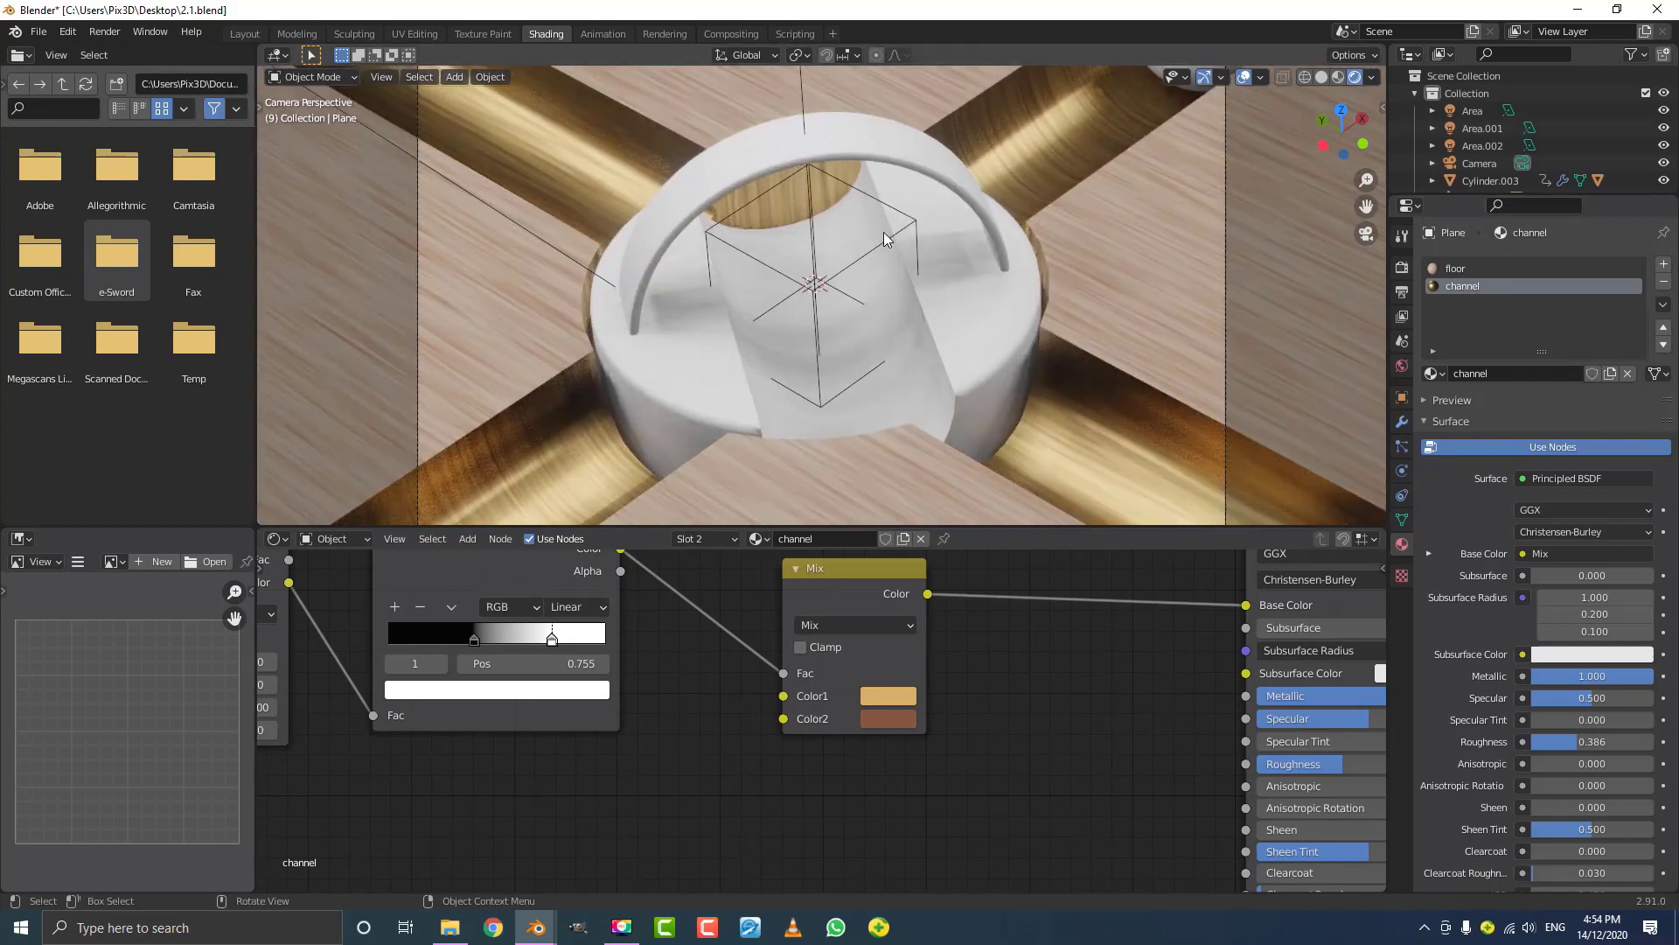
scroll(988, 726, "up", 1)
- Set the channel material's roughness to 0.468 and its noise texture scale to 24.300
middle_click_drag(988, 726, 638, 663)
mouse_move(1032, 708)
left_mouse_down()
mouse_move(1104, 708)
mouse_move(1052, 709)
left_mouse_up()
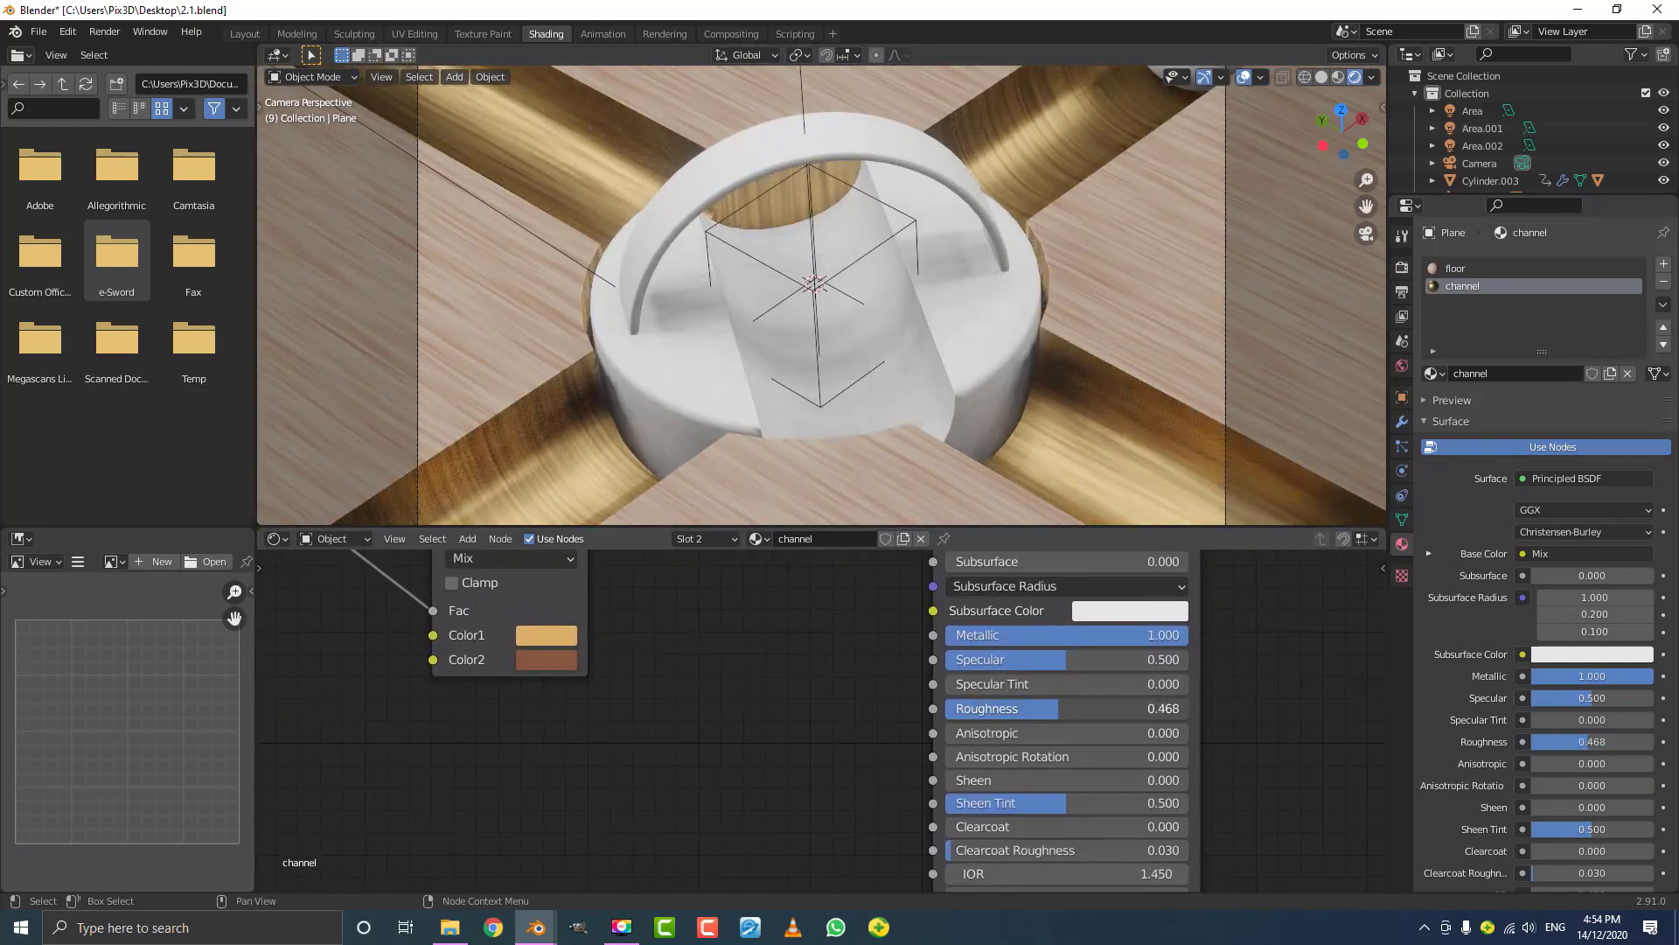
middle_click_drag(442, 802, 982, 818)
left_click_drag(350, 615, 398, 615)
scroll(1110, 339, "down", 3)
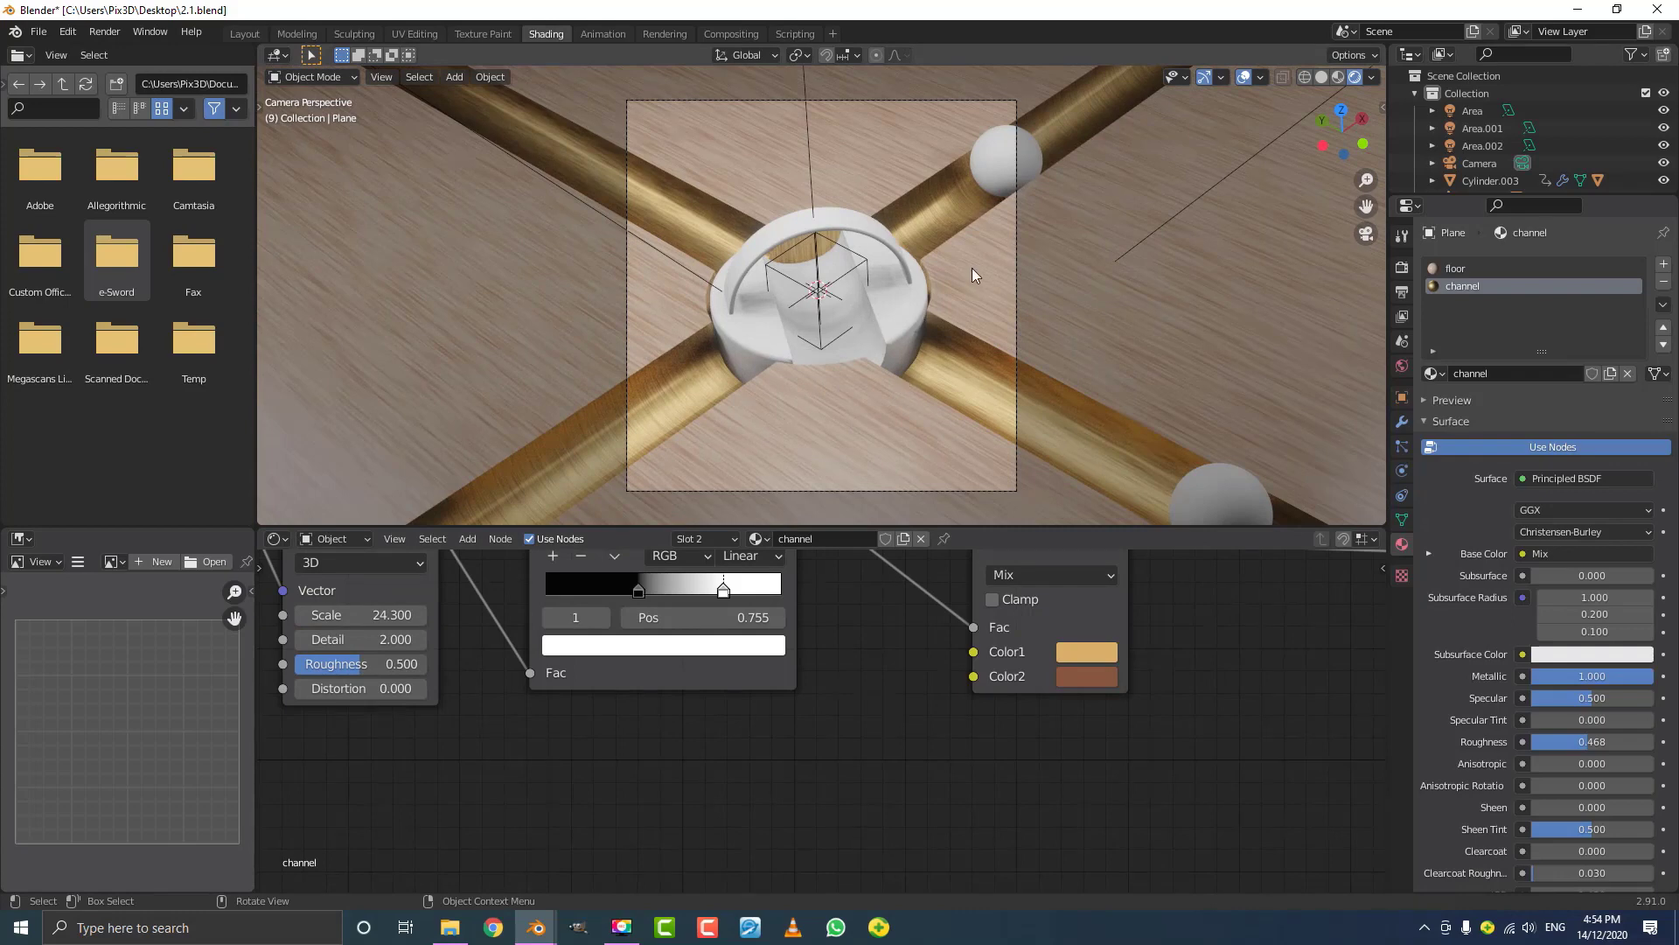
scroll(969, 257, "up", 1)
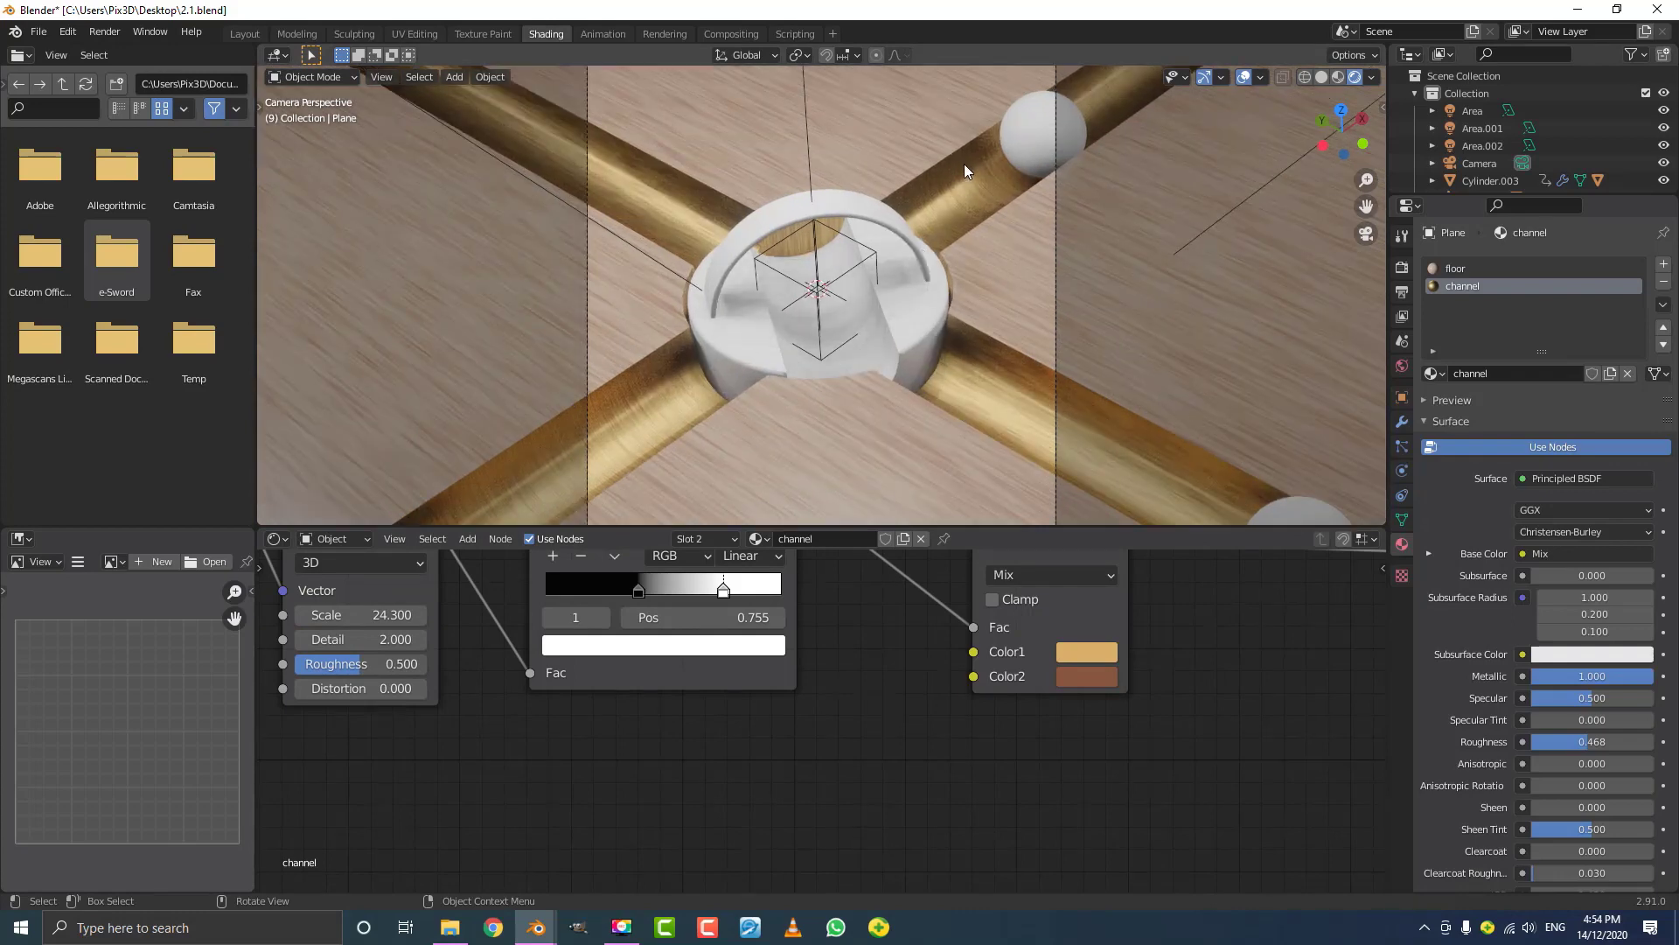
- Give the ball's half 1 material a purple base color with hue 0.777 and saturation 0.665, metallic 0.668 and roughness 0.323
left_click(1032, 114)
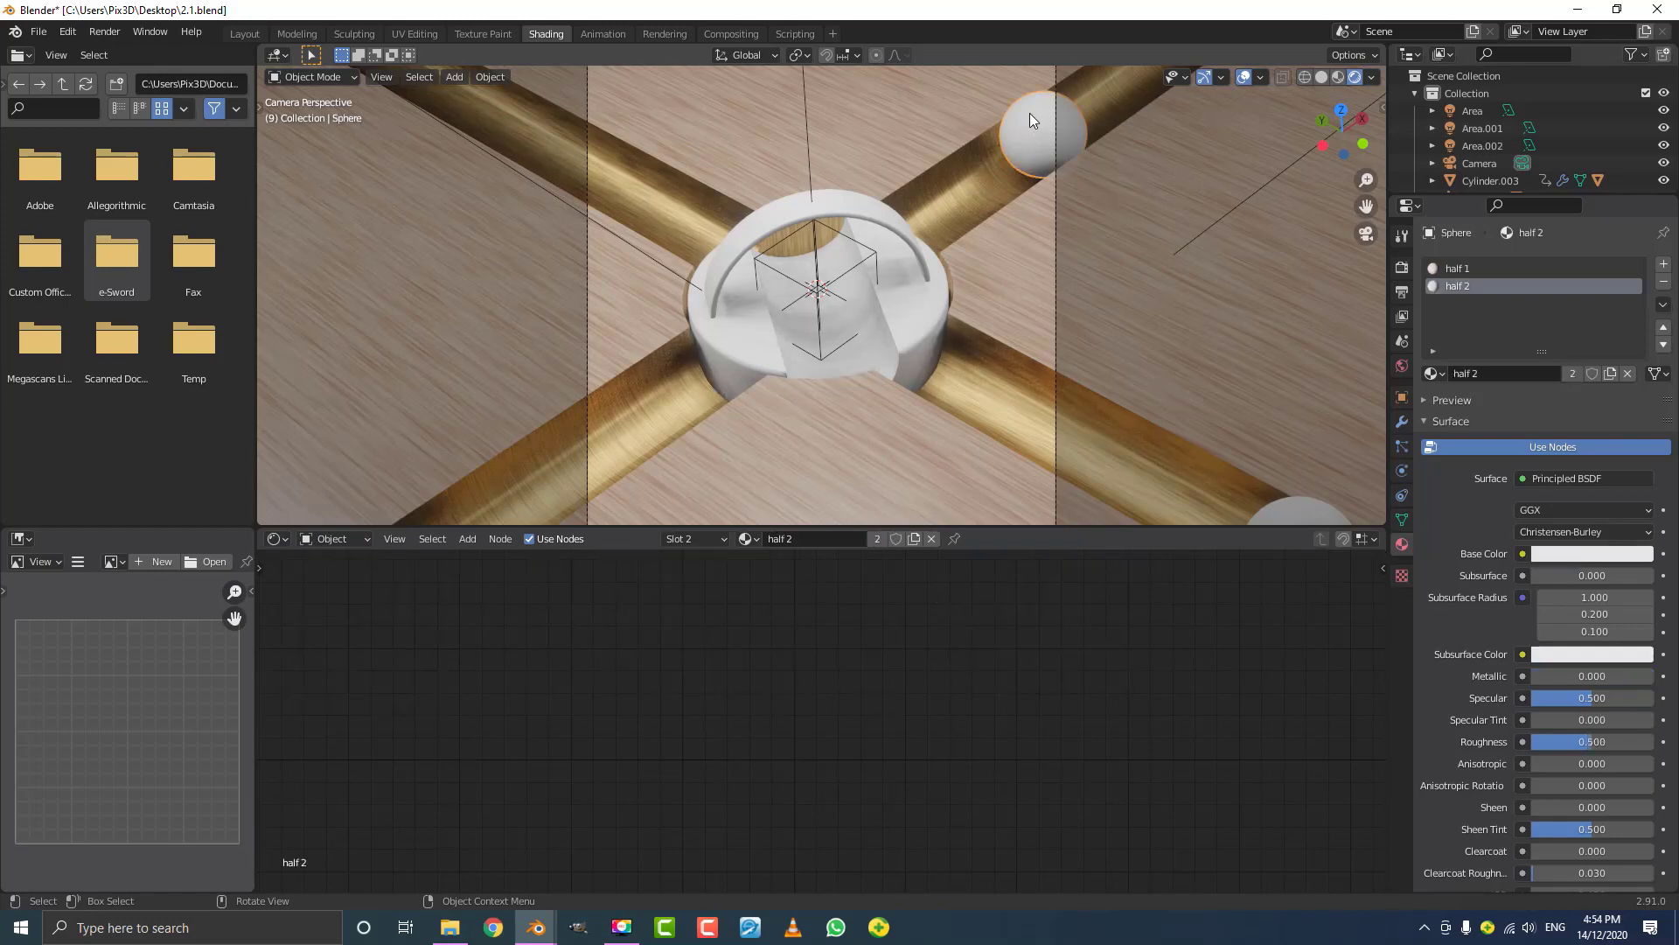
left_click(1457, 270)
key("Home")
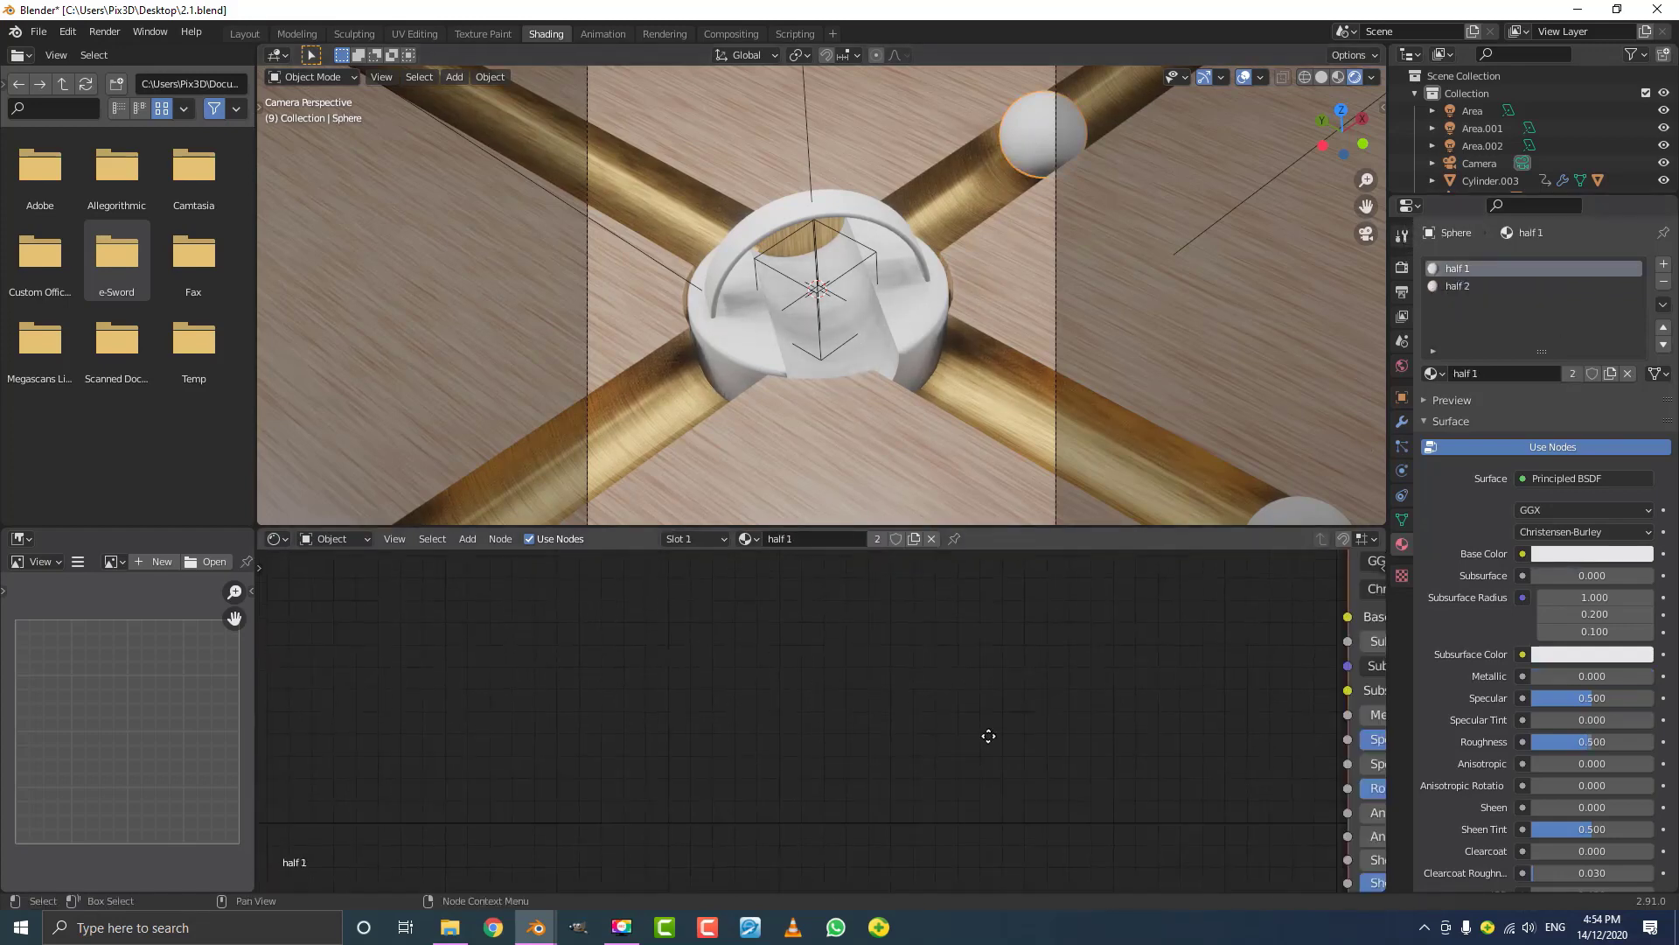
middle_click_drag(674, 667, 620, 682)
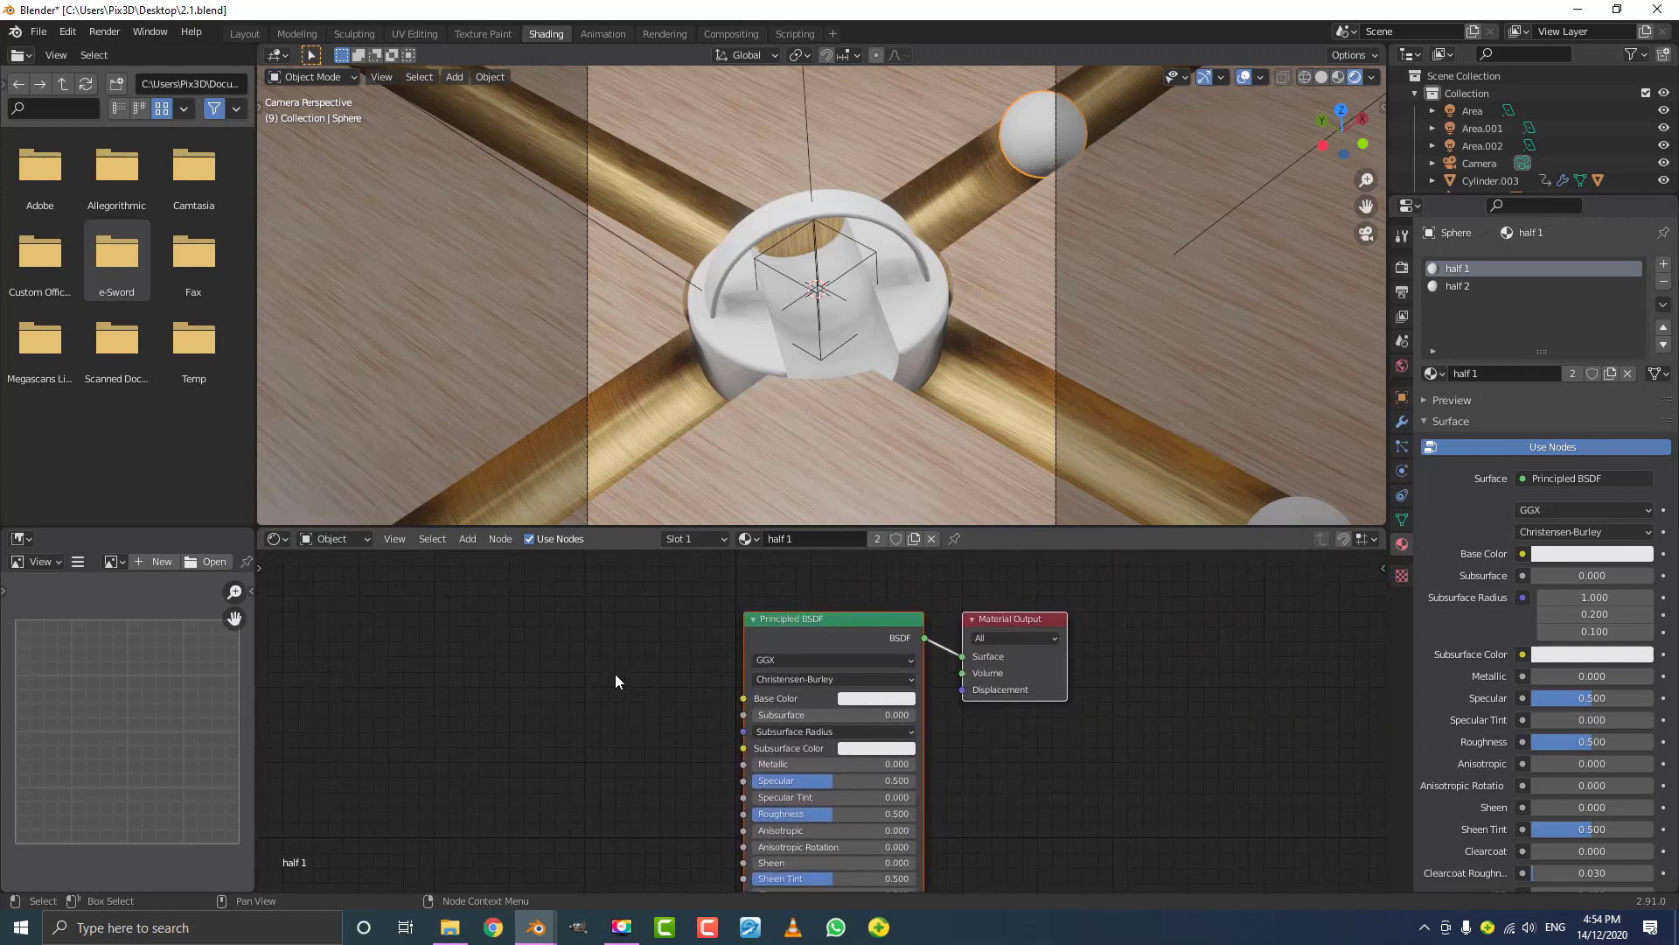
left_click(876, 698)
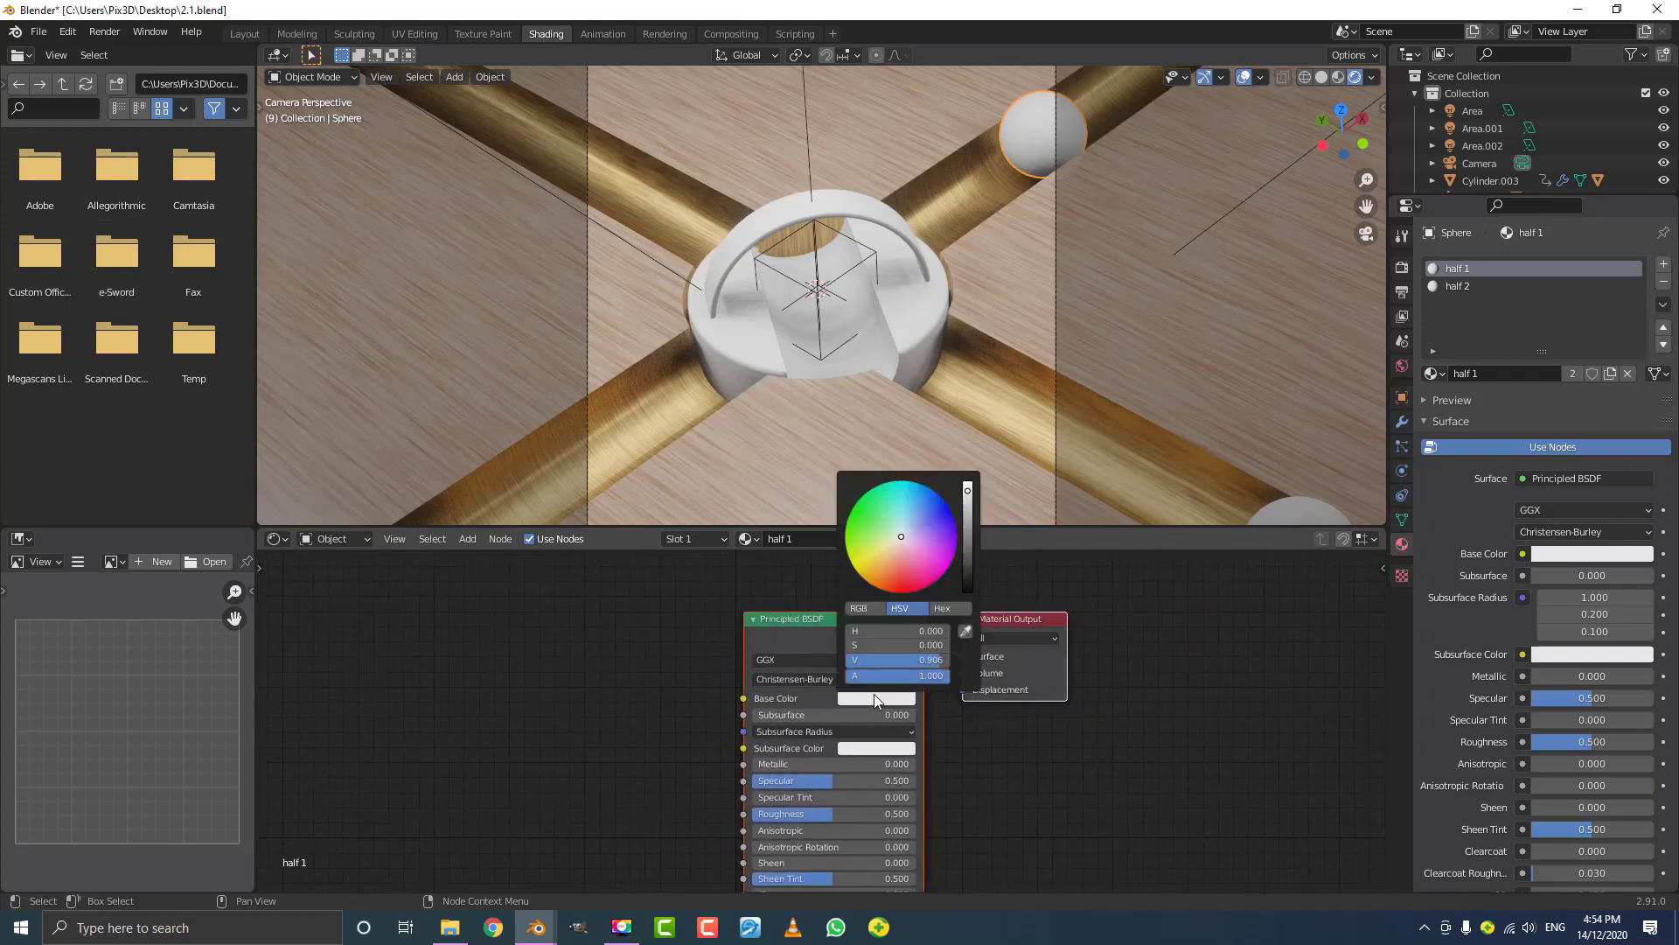
left_click(937, 539)
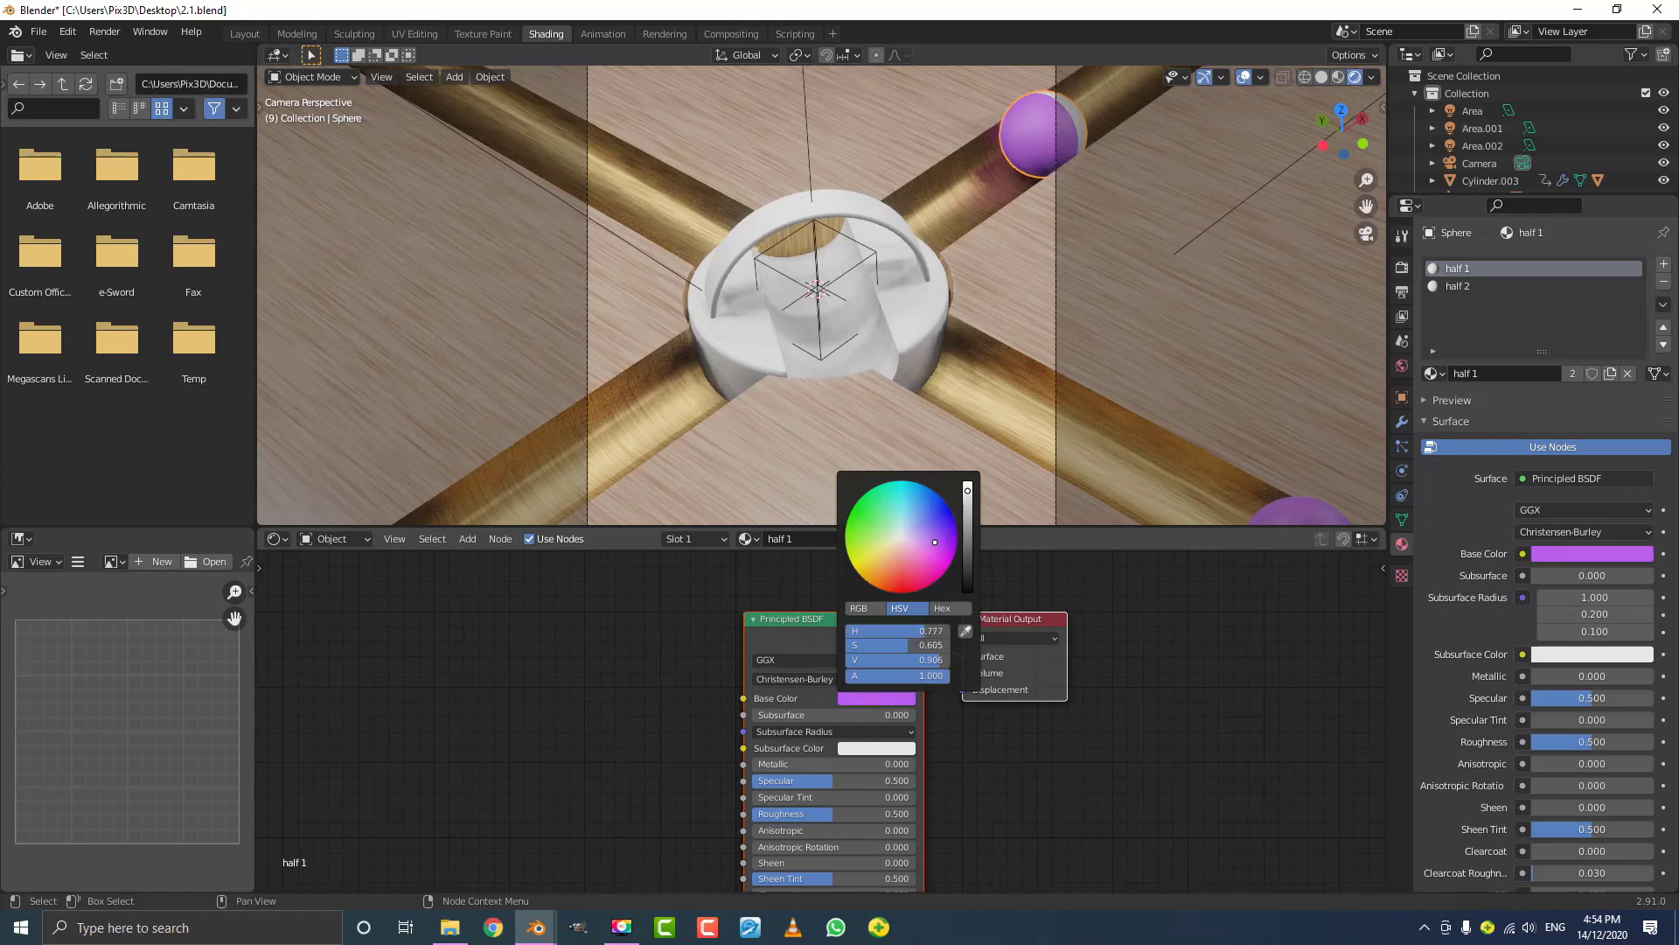
left_click_drag(770, 764, 803, 811)
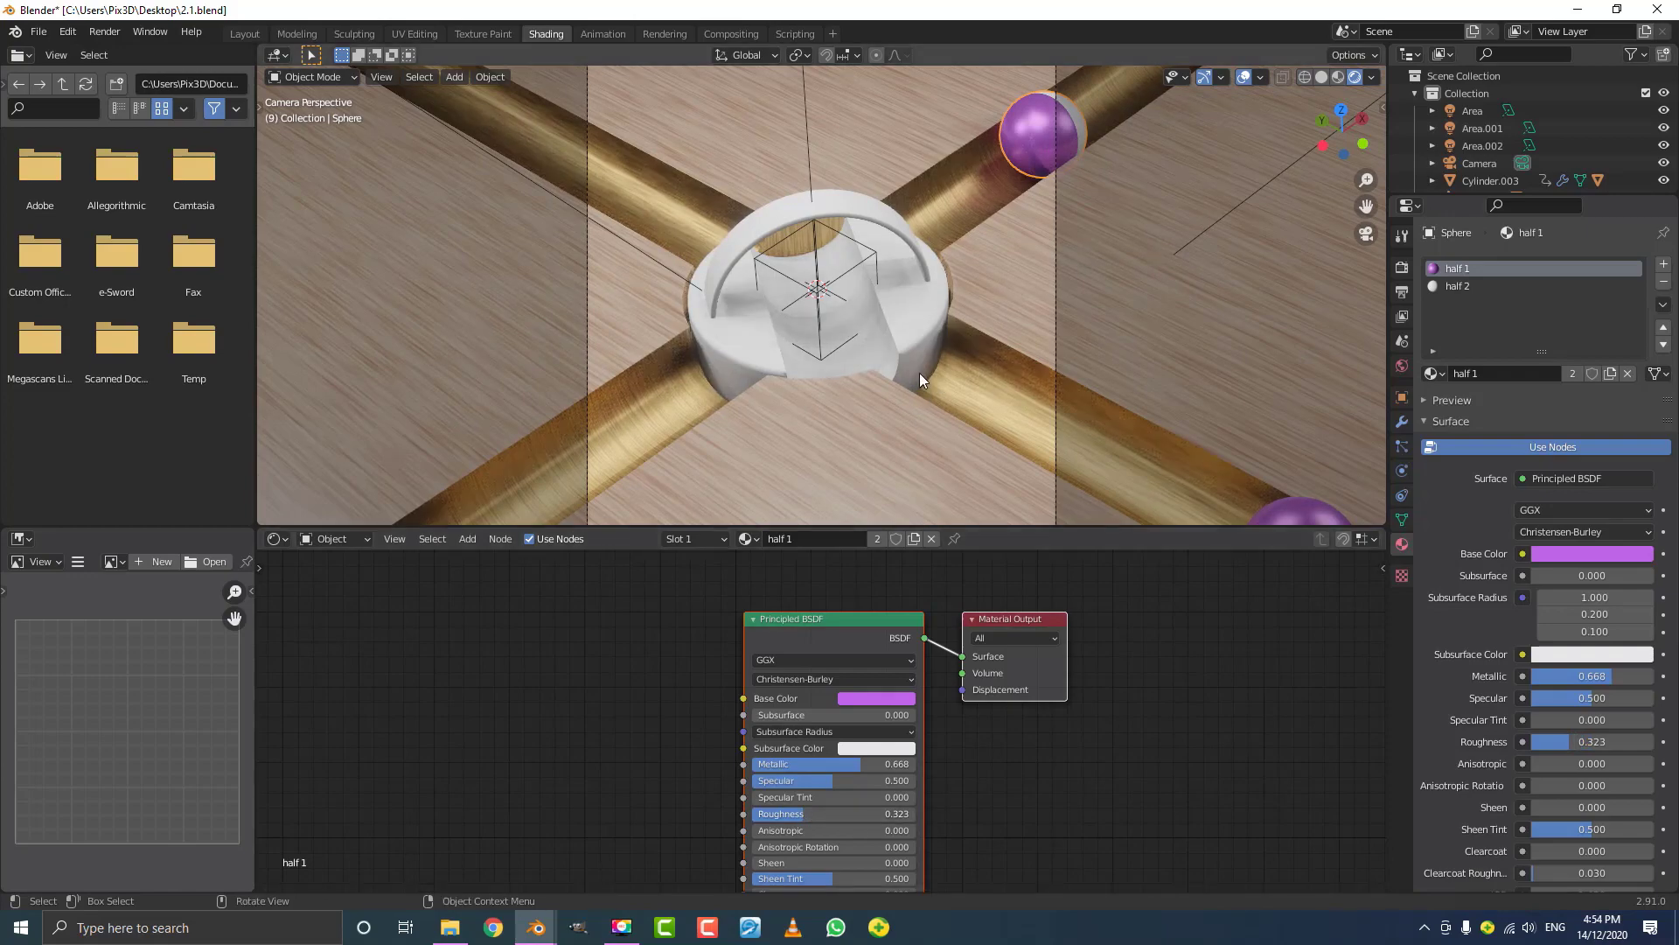
- Try blue and green on the ball's half 1 material and settle on a softer purple base color with hue 0.781 and saturation 0.529
middle_click_drag(1002, 292, 761, 474, "shift")
scroll(761, 475, "up", 3)
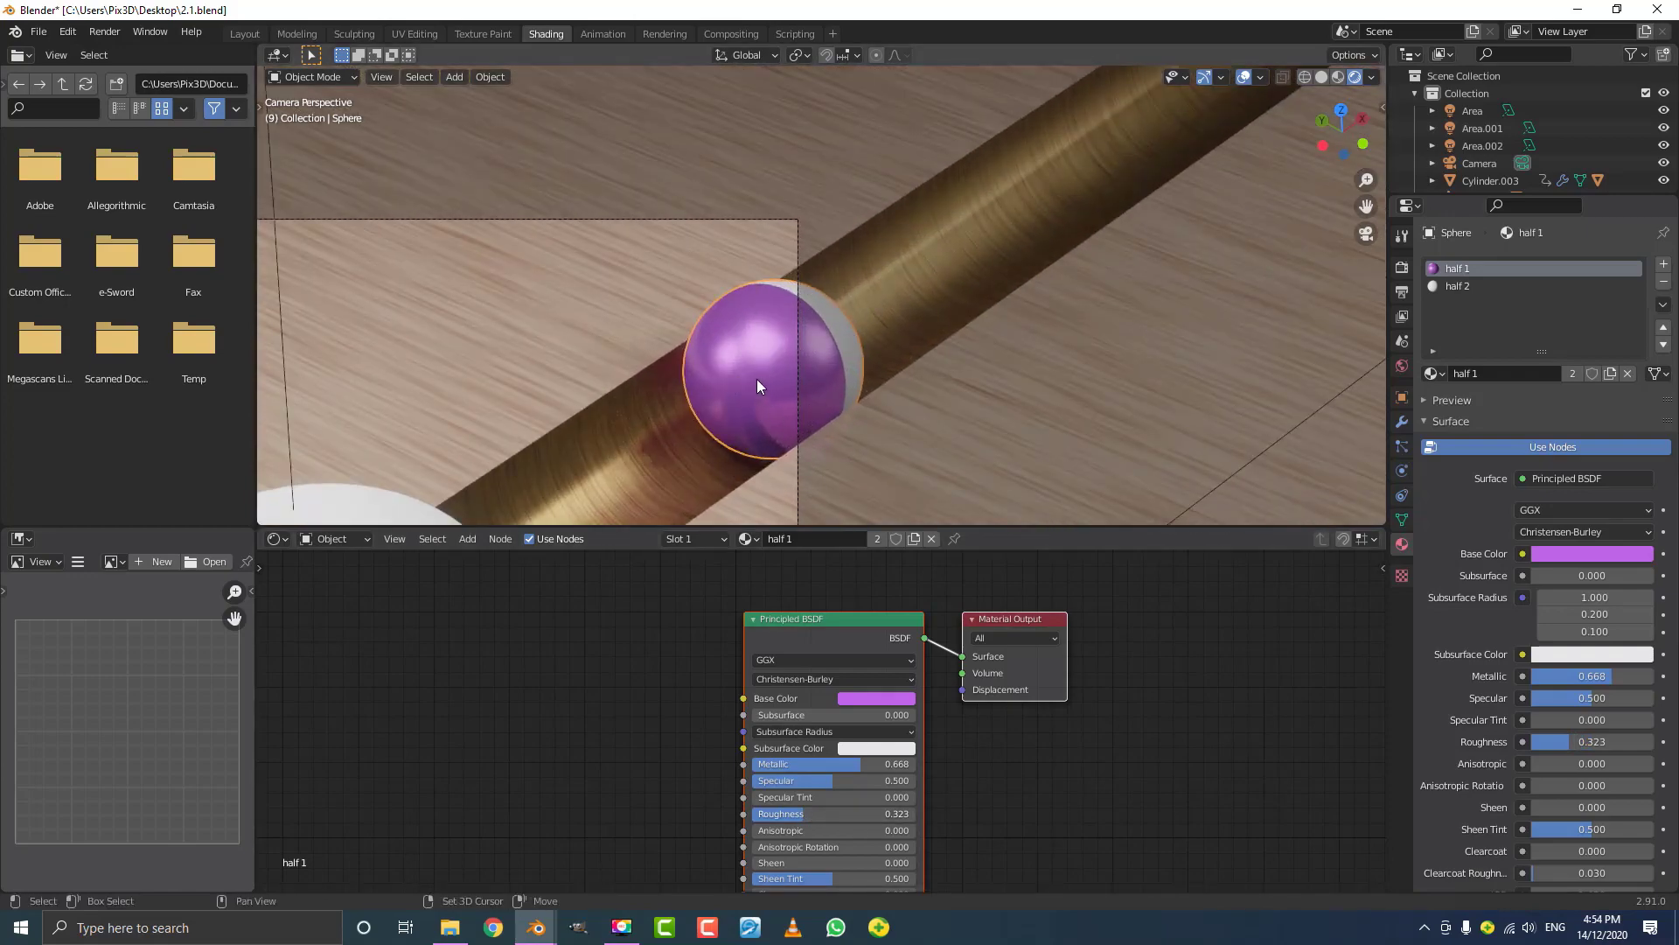
middle_click_drag(757, 386, 878, 219, "shift")
left_click(900, 698)
left_click(941, 519)
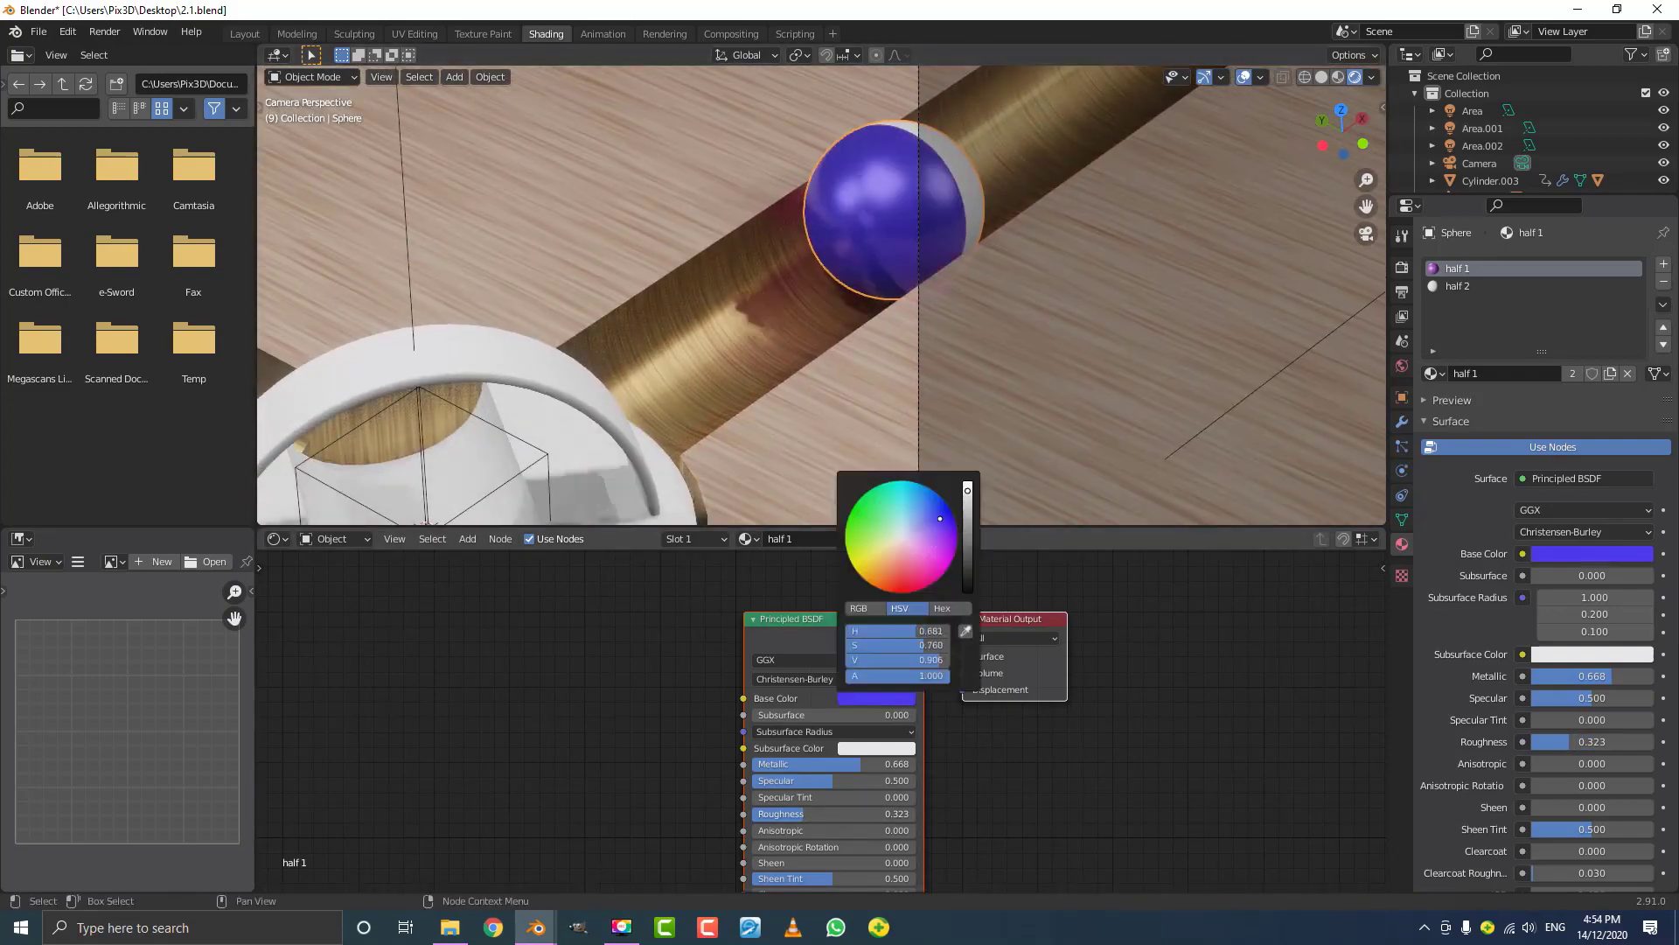
left_click(925, 543)
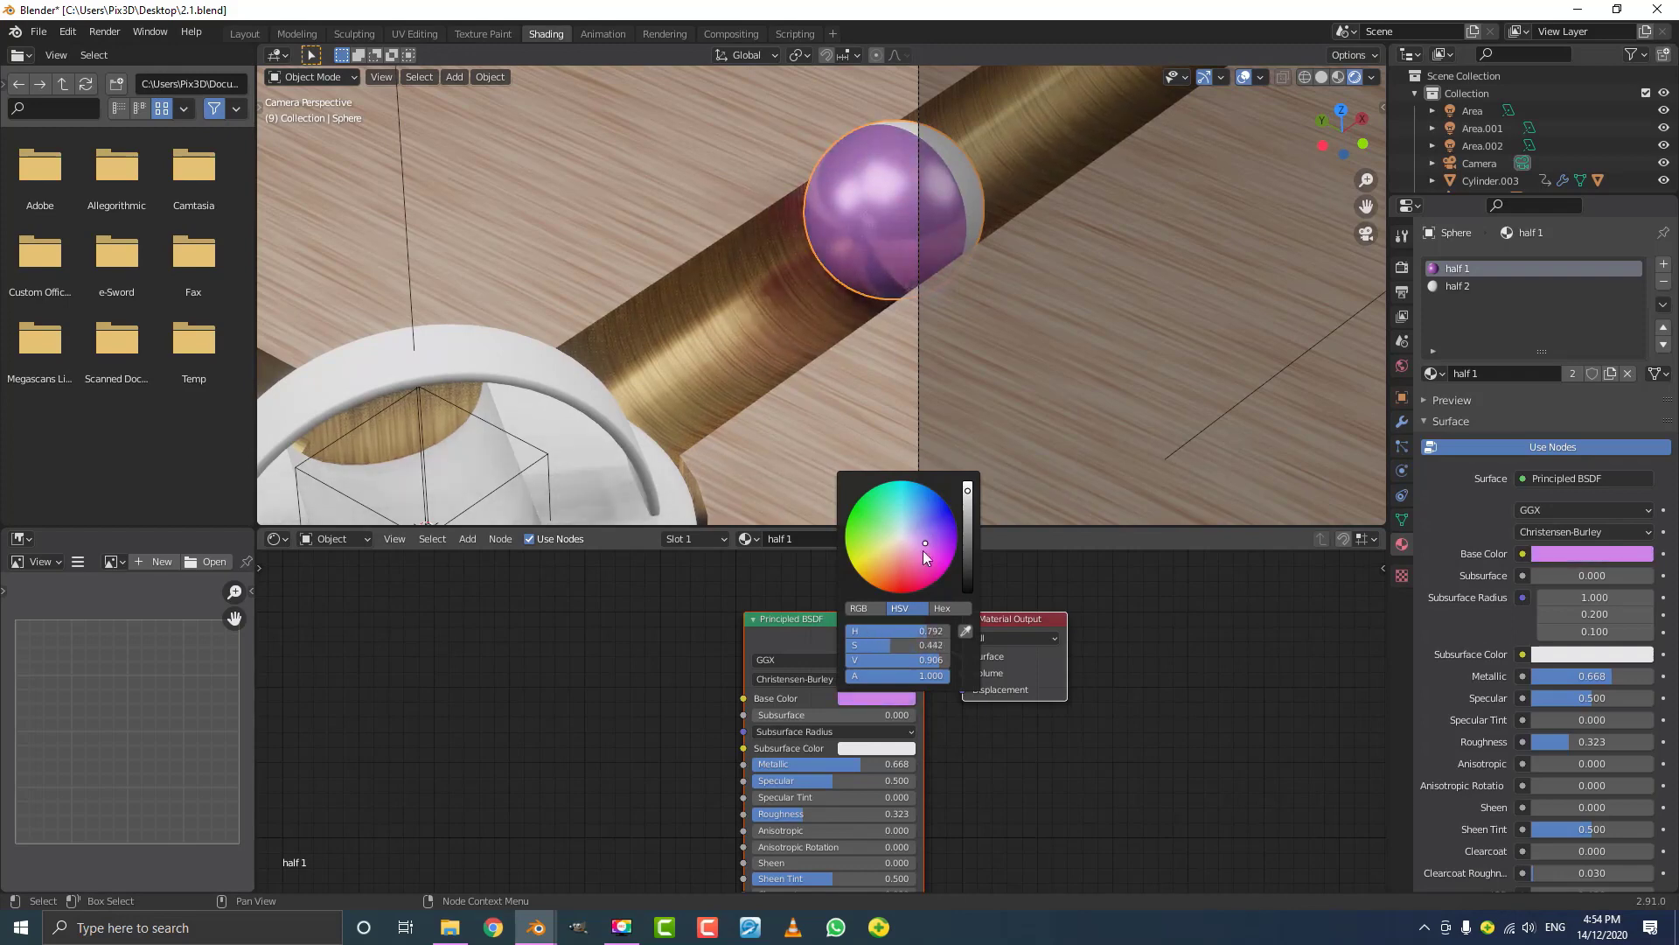
scroll(1016, 283, "down", 4)
left_click(891, 697)
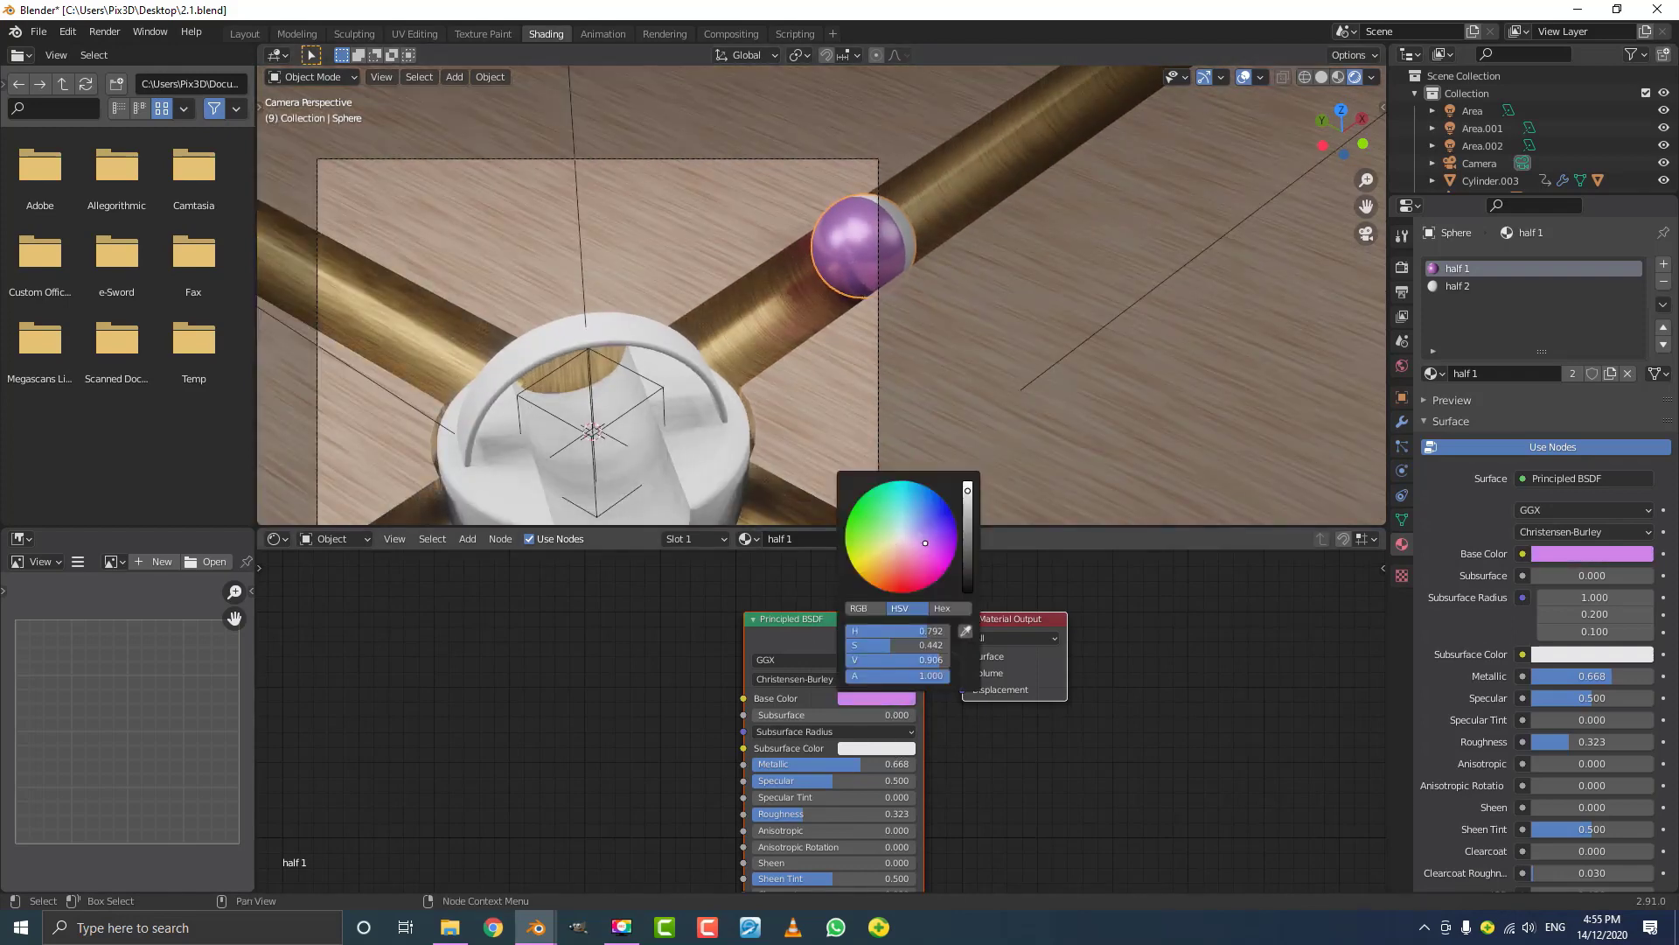
left_click(868, 522)
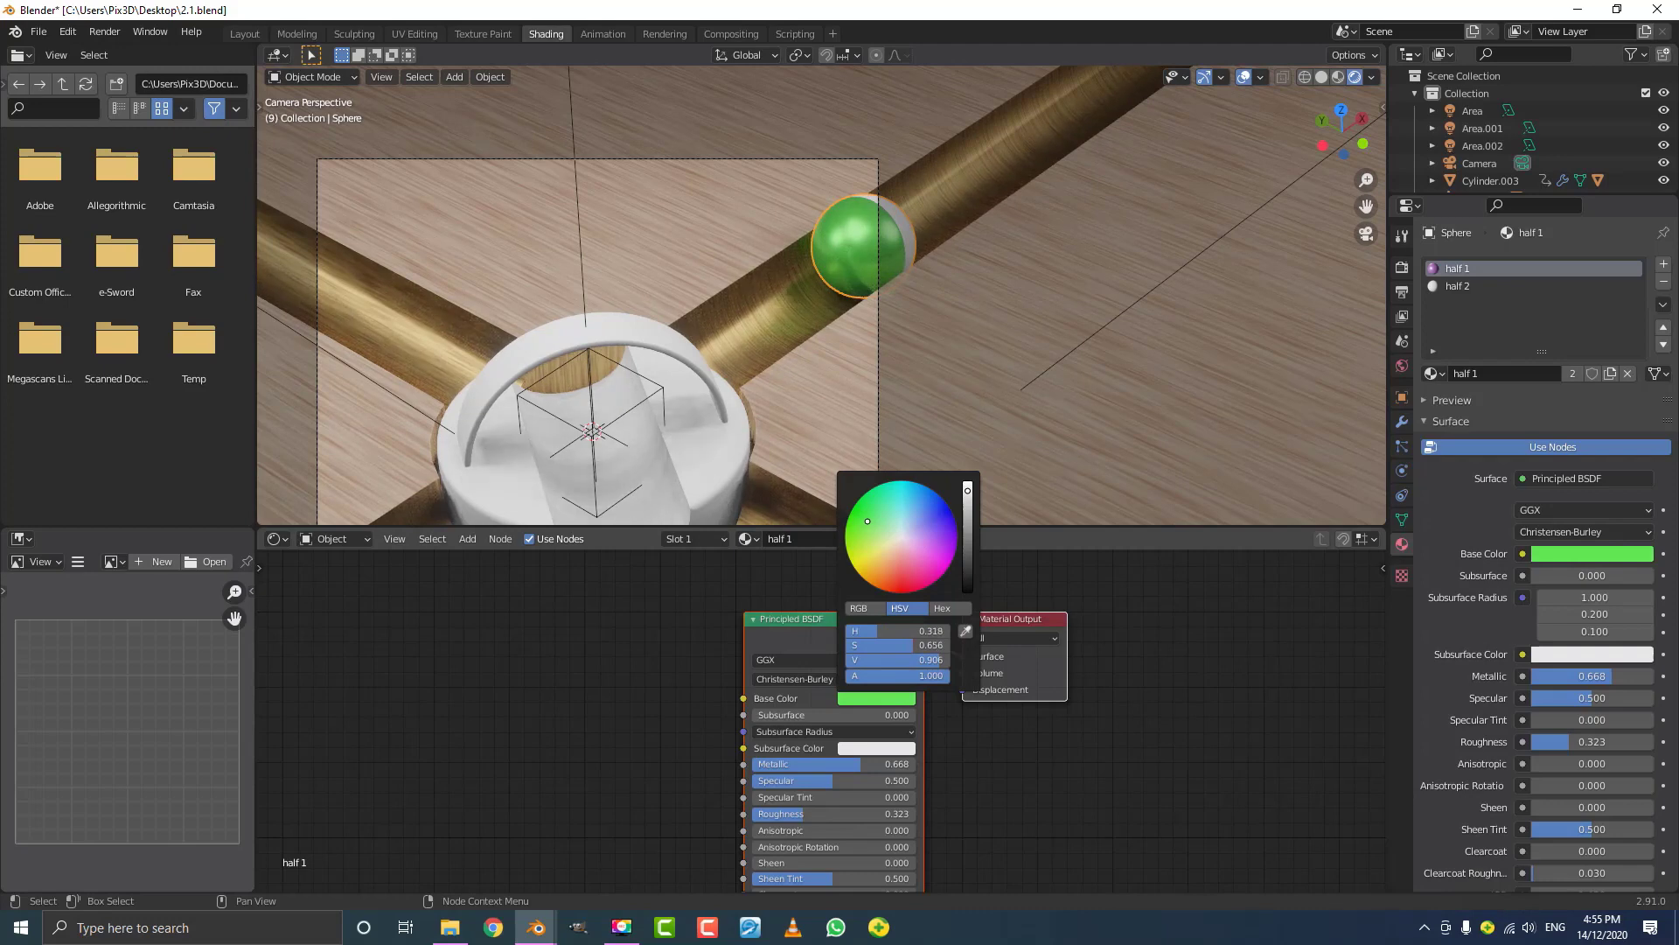
left_click(930, 542)
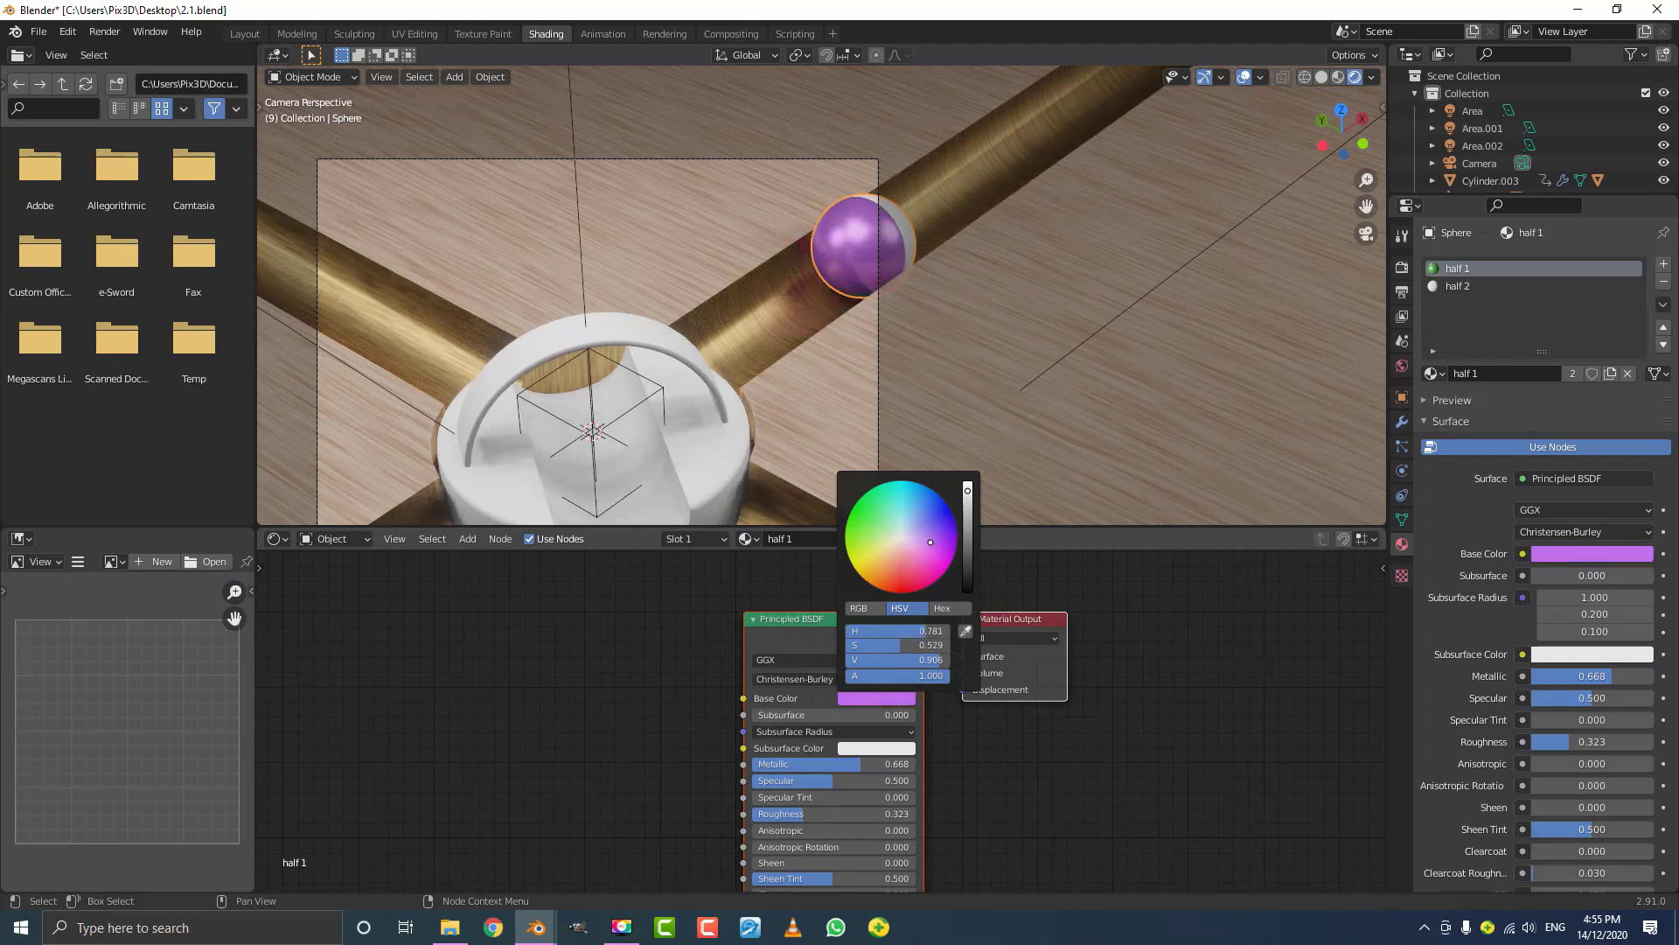
scroll(901, 384, "down", 3)
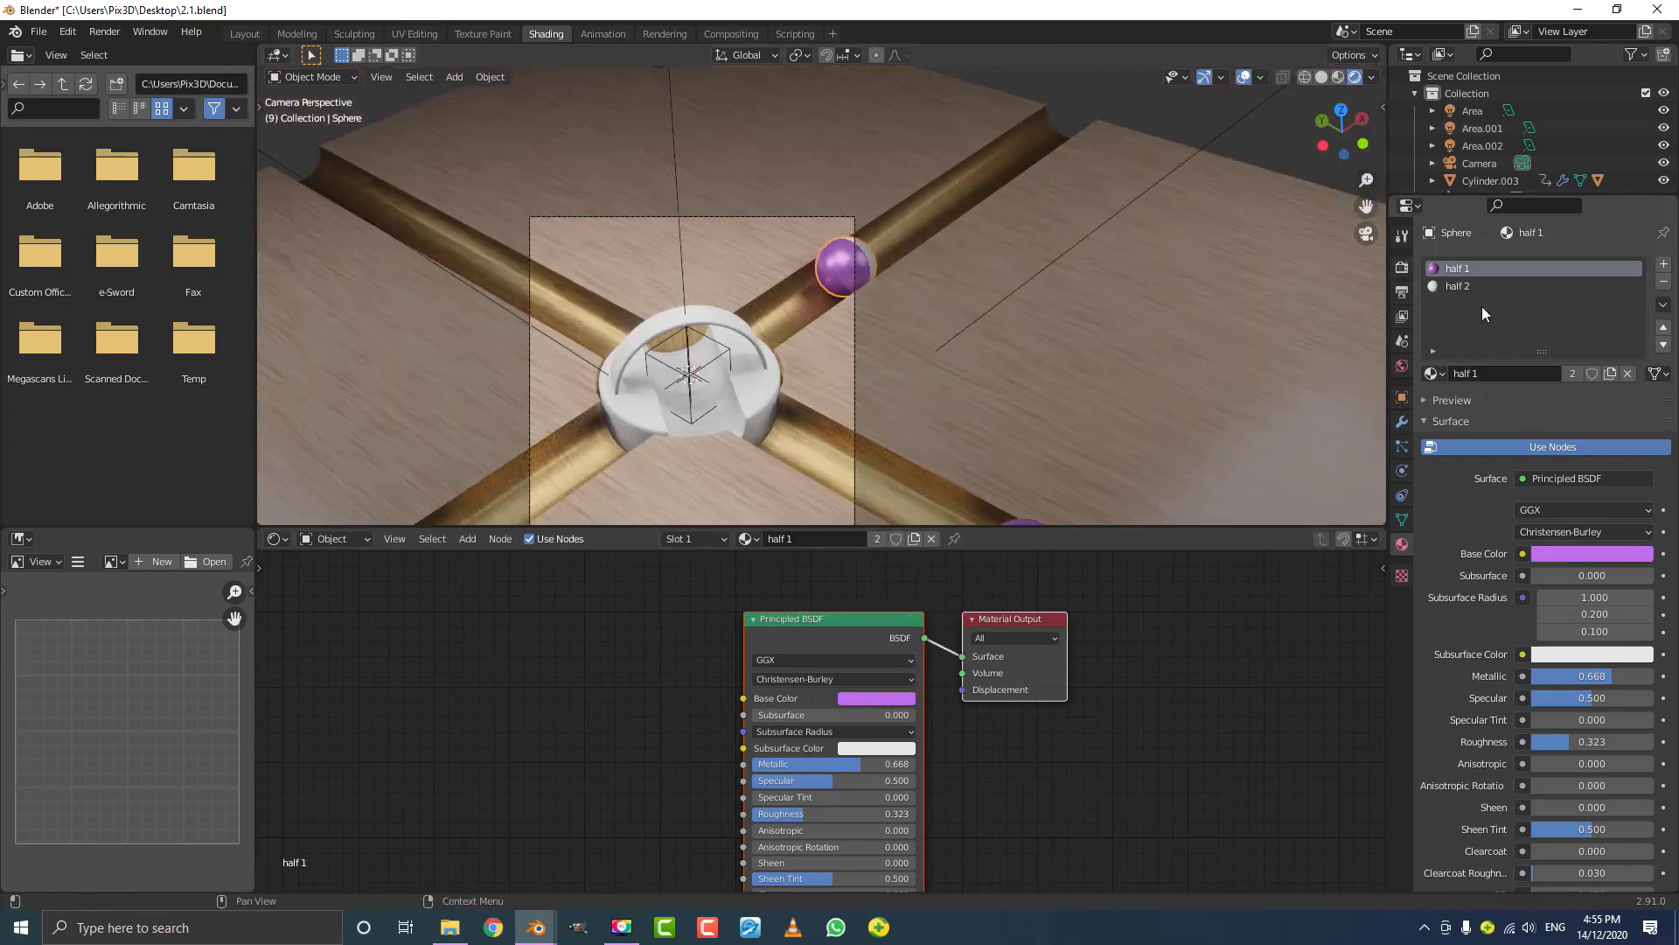
- Set the ball's half 2 material to metallic 1.000 and darken its base color to a grey with value about 0.42
left_click(1484, 288)
scroll(680, 715, "up", 2)
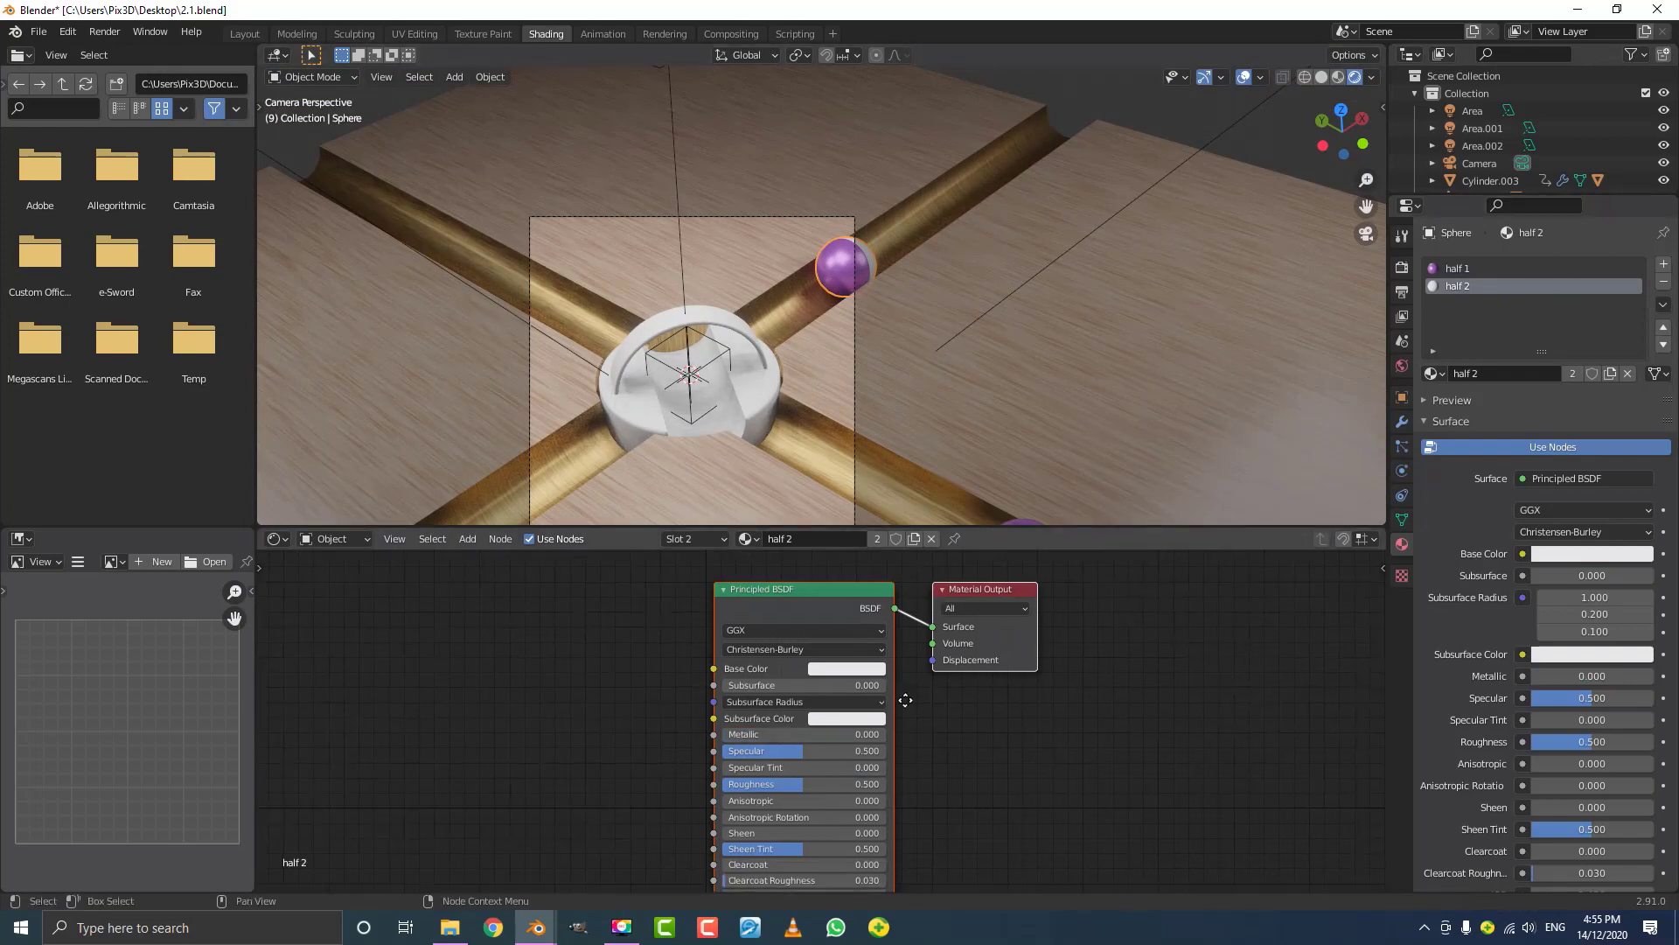
left_click_drag(680, 716, 787, 710)
left_click(803, 630)
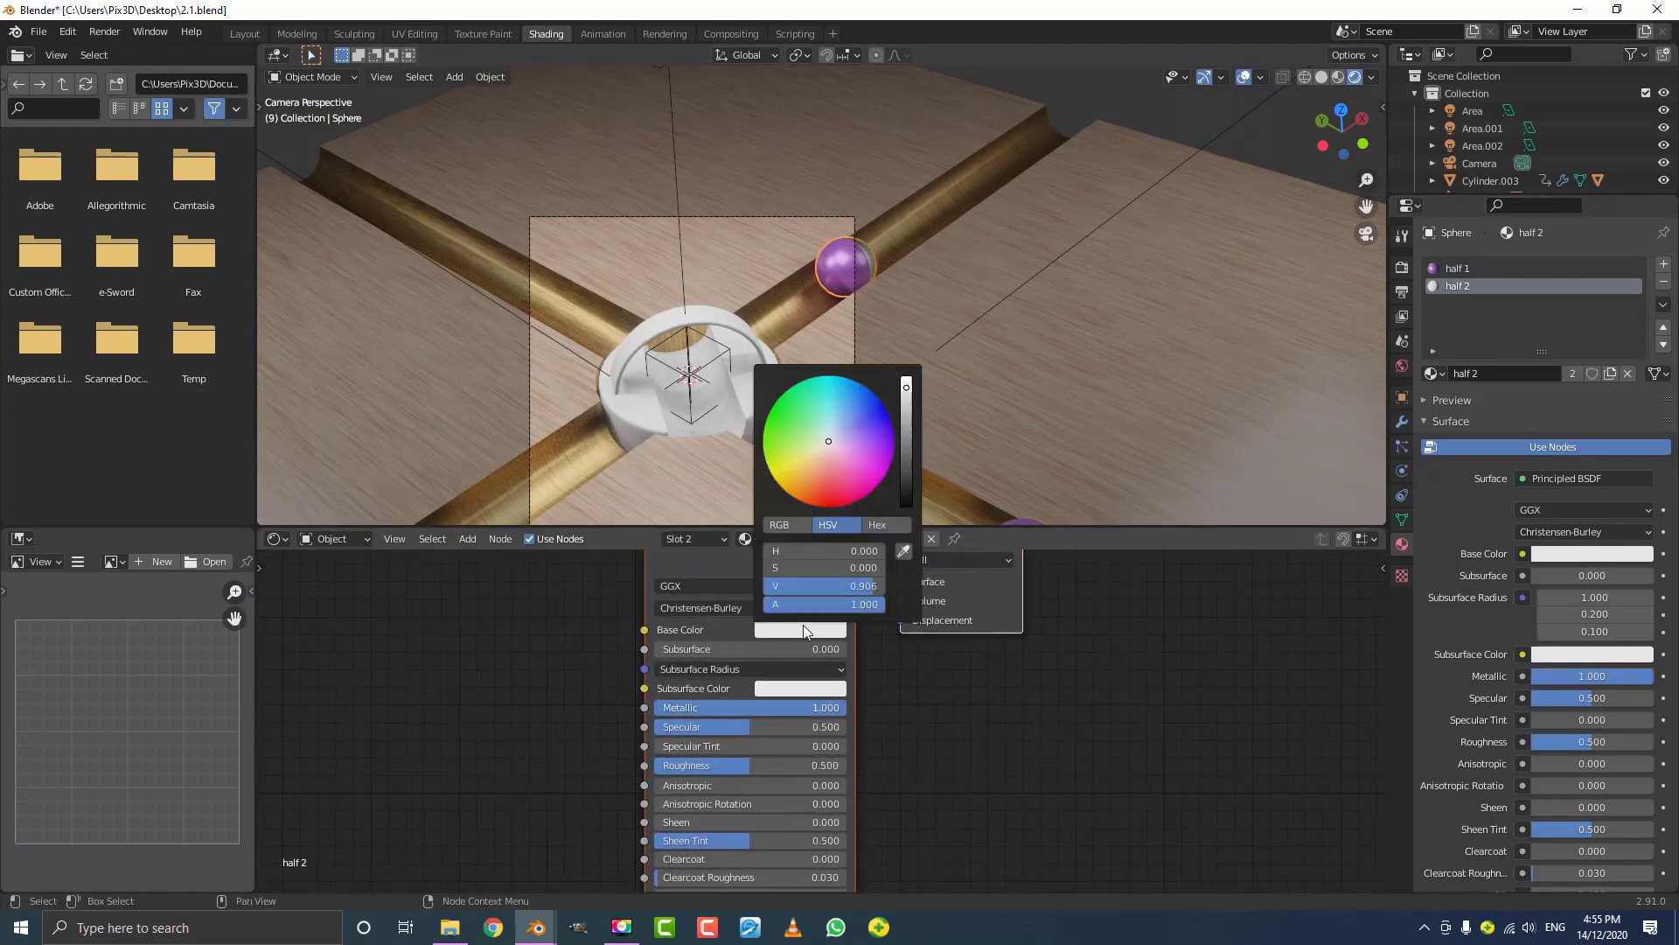
left_click_drag(840, 586, 770, 586)
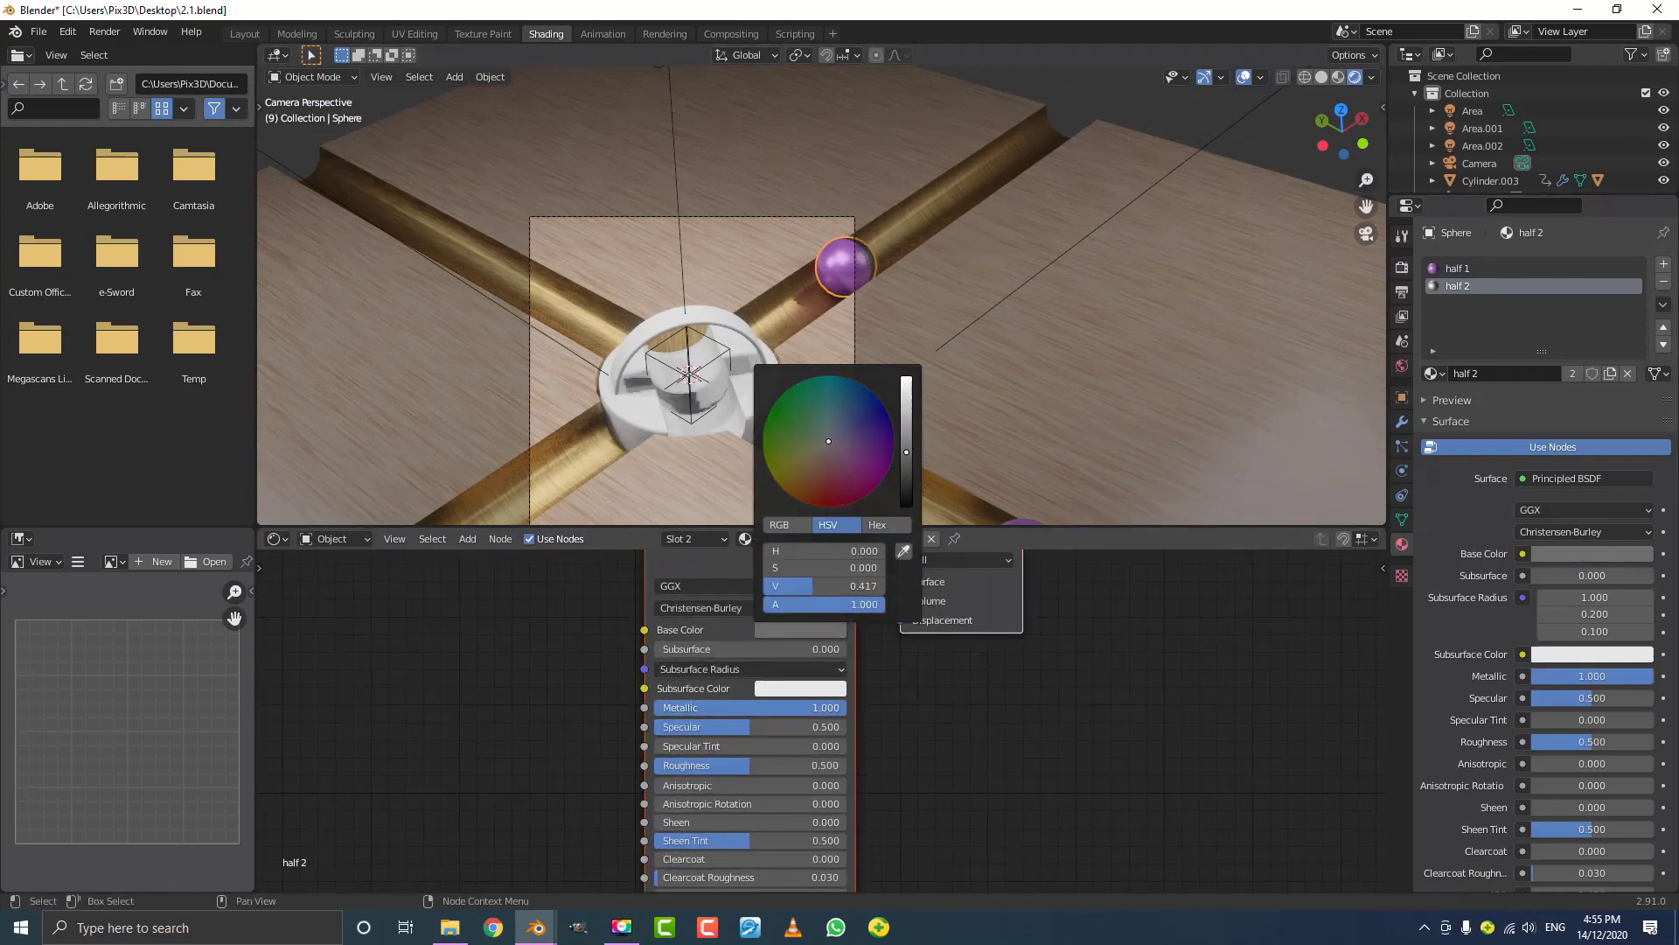
- Inspect the ball's grey half up close and tint the half 2 base color slightly warmer
scroll(796, 479, "up", 2)
middle_click_drag(989, 285, 822, 279)
scroll(1154, 437, "up", 3)
middle_click_drag(1154, 437, 758, 103, "shift")
middle_click_drag(745, 194, 745, 377, "shift")
scroll(745, 381, "up", 3)
left_click(803, 631)
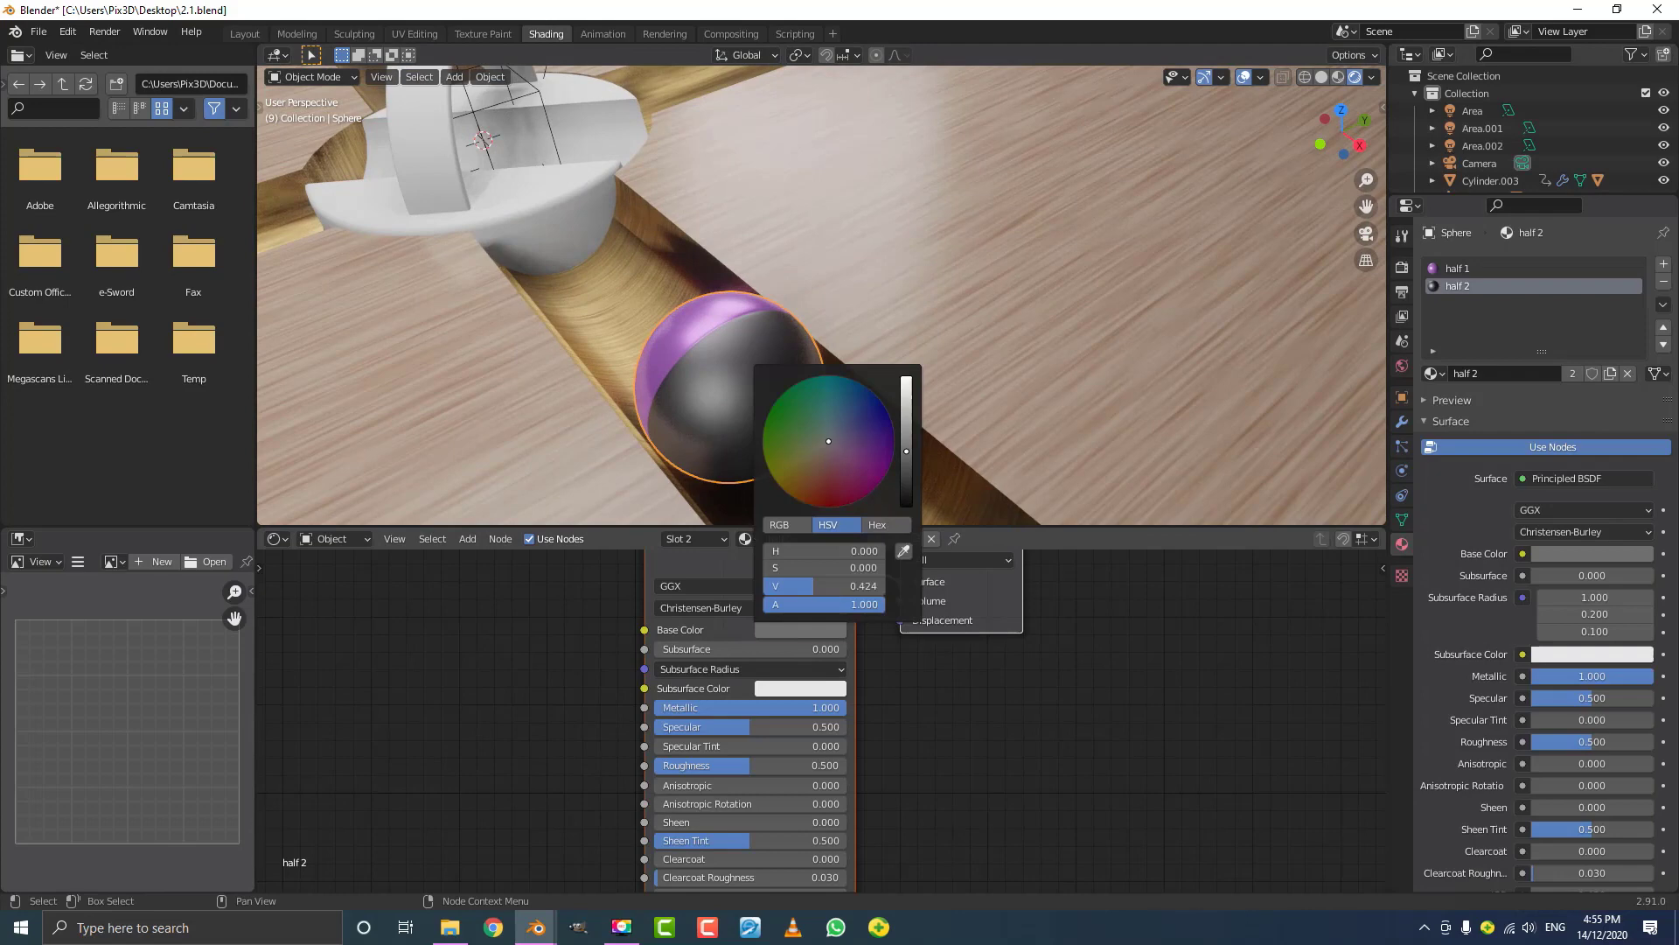
left_click_drag(828, 441, 826, 444)
scroll(862, 180, "down", 2)
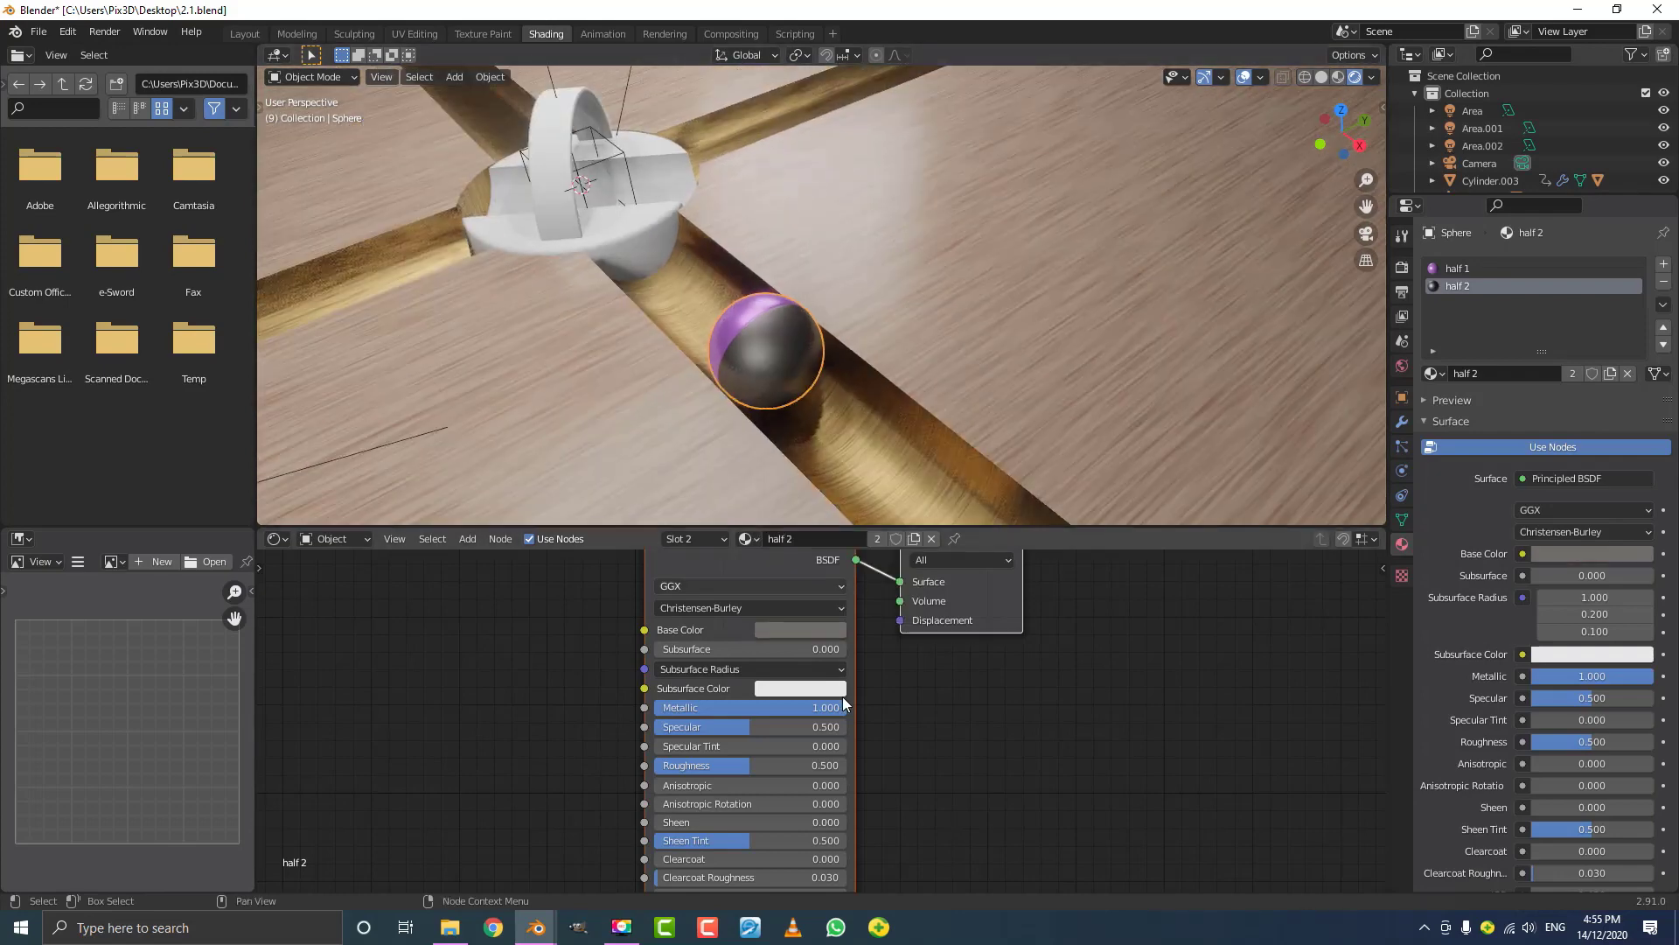
- Tint the ball's half 2 base color towards reddish brown and brighten it to a light copper tan
left_click(808, 628)
left_click(832, 462)
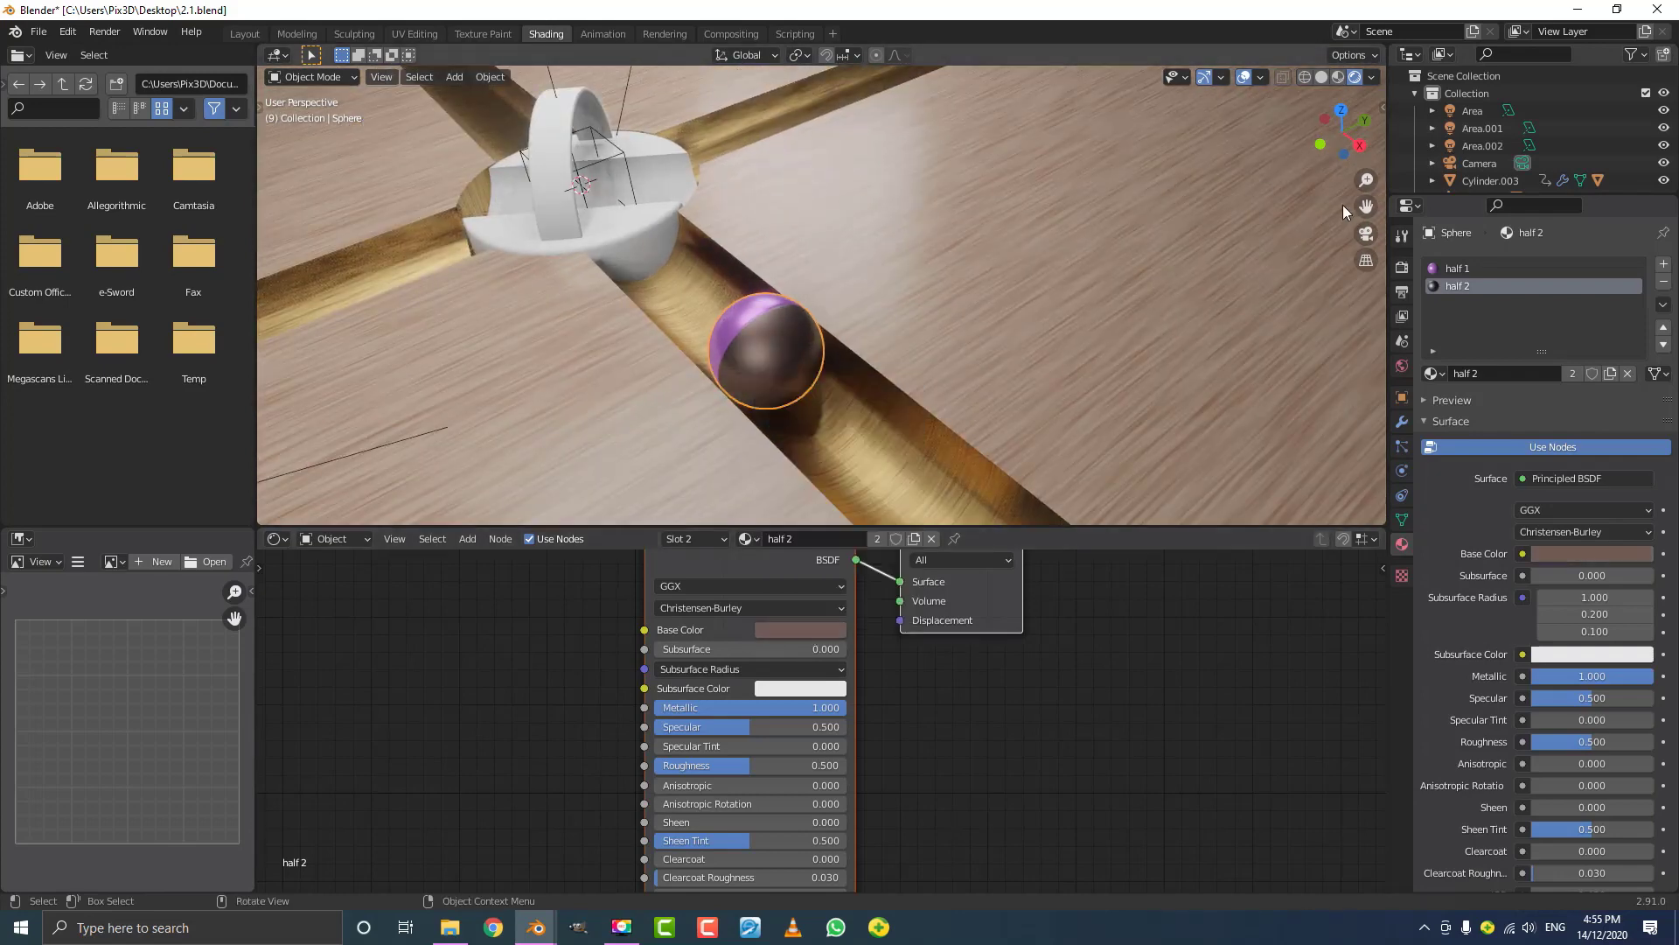
scroll(727, 275, "down", 1)
middle_click_drag(728, 275, 857, 270)
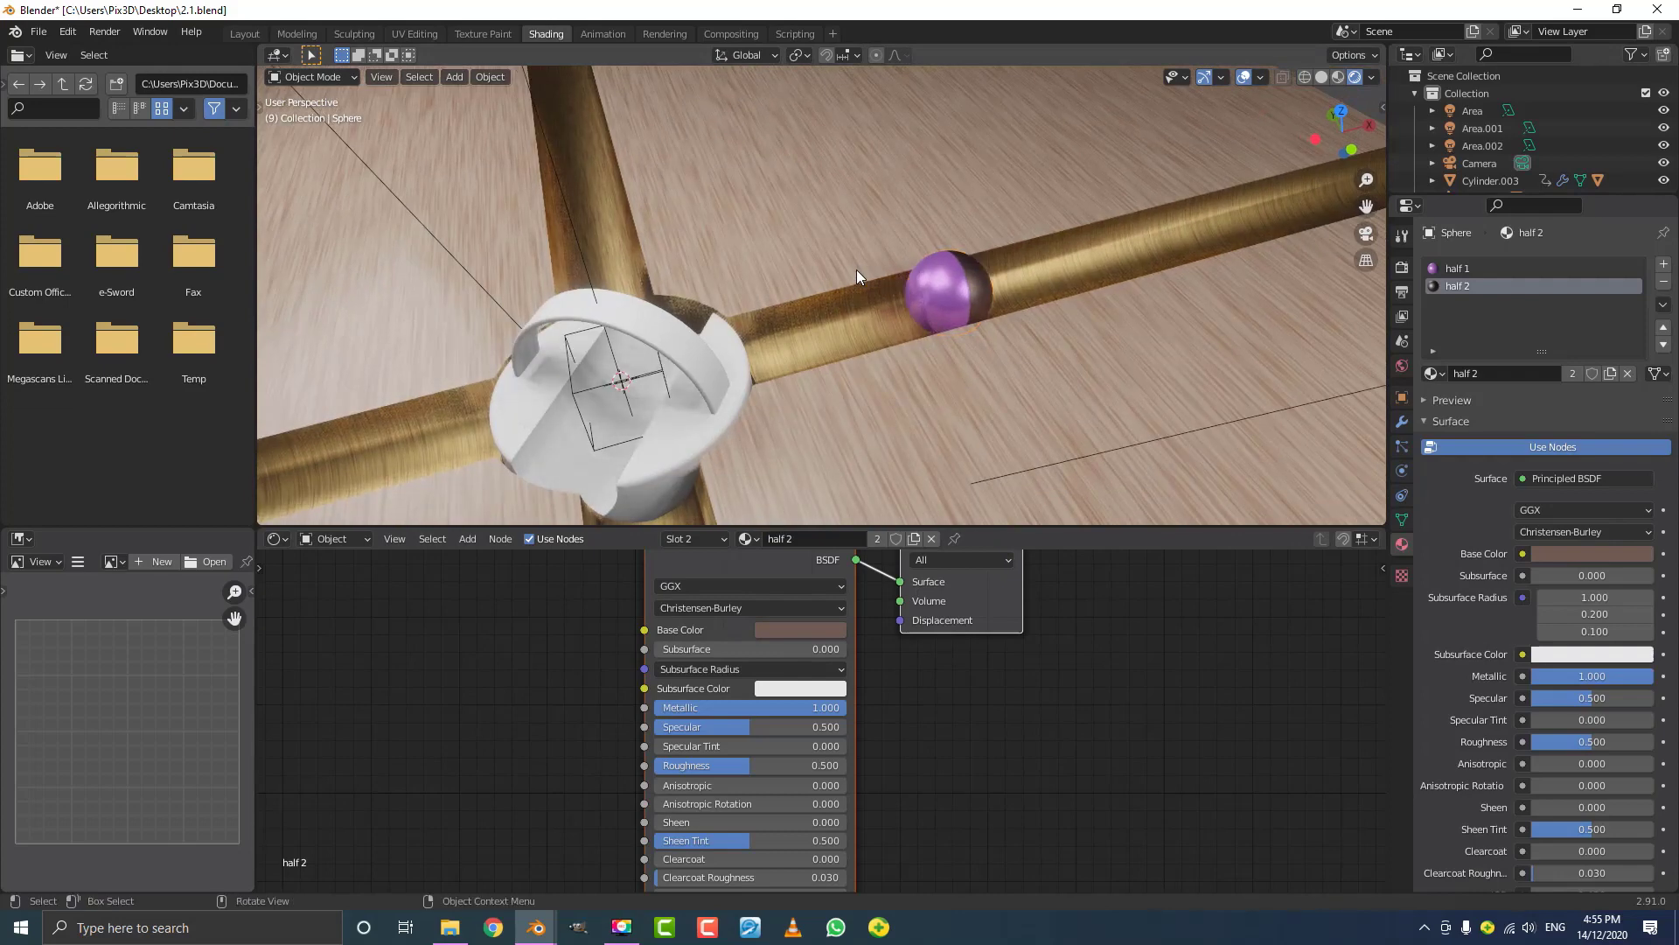
left_click(818, 630)
left_click_drag(910, 430, 906, 410)
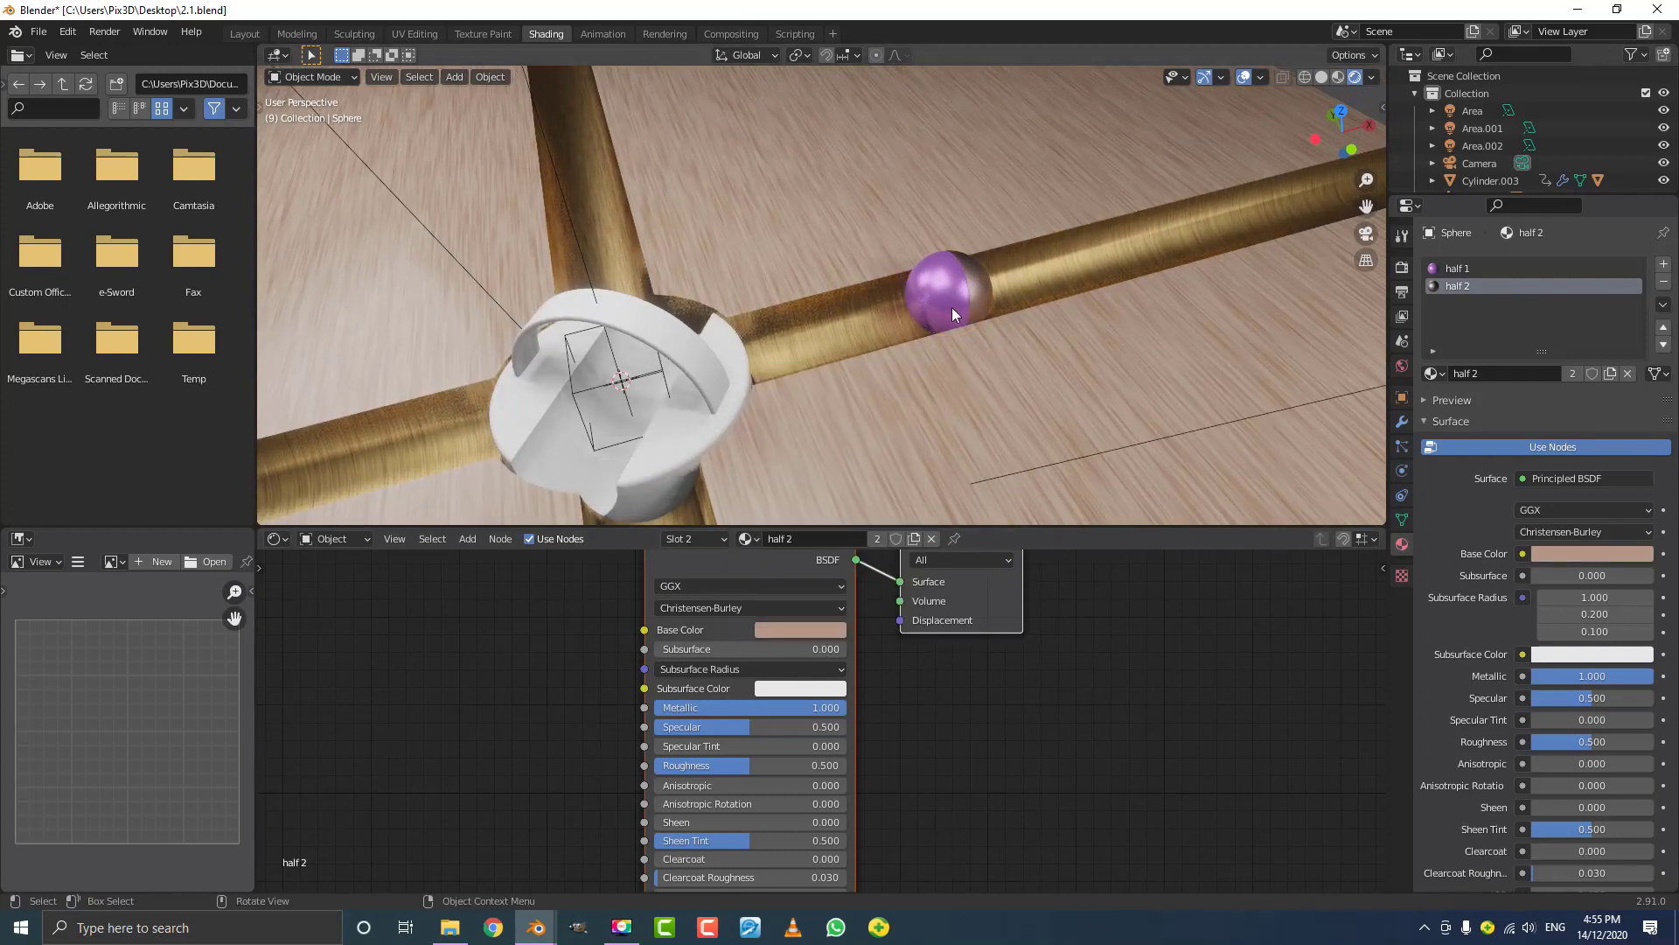
- Create a new material on the round hub at the channel crossing and name it color 1
key("KP_0")
scroll(817, 339, "down", 3)
scroll(818, 328, "up", 4)
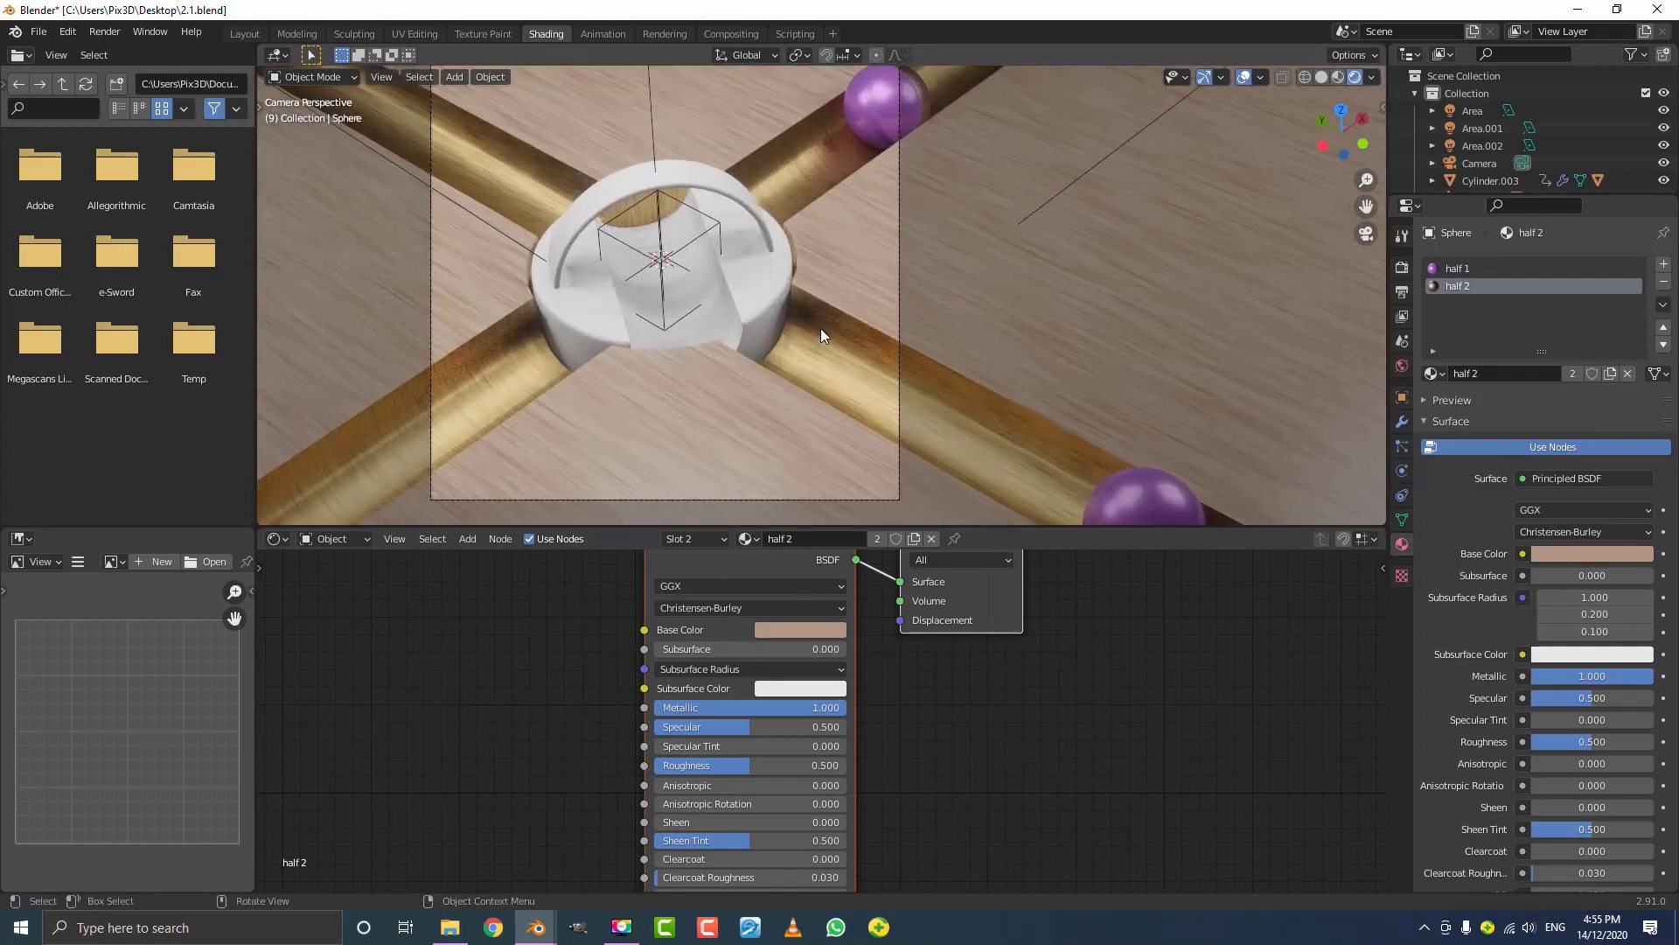
left_click(747, 287)
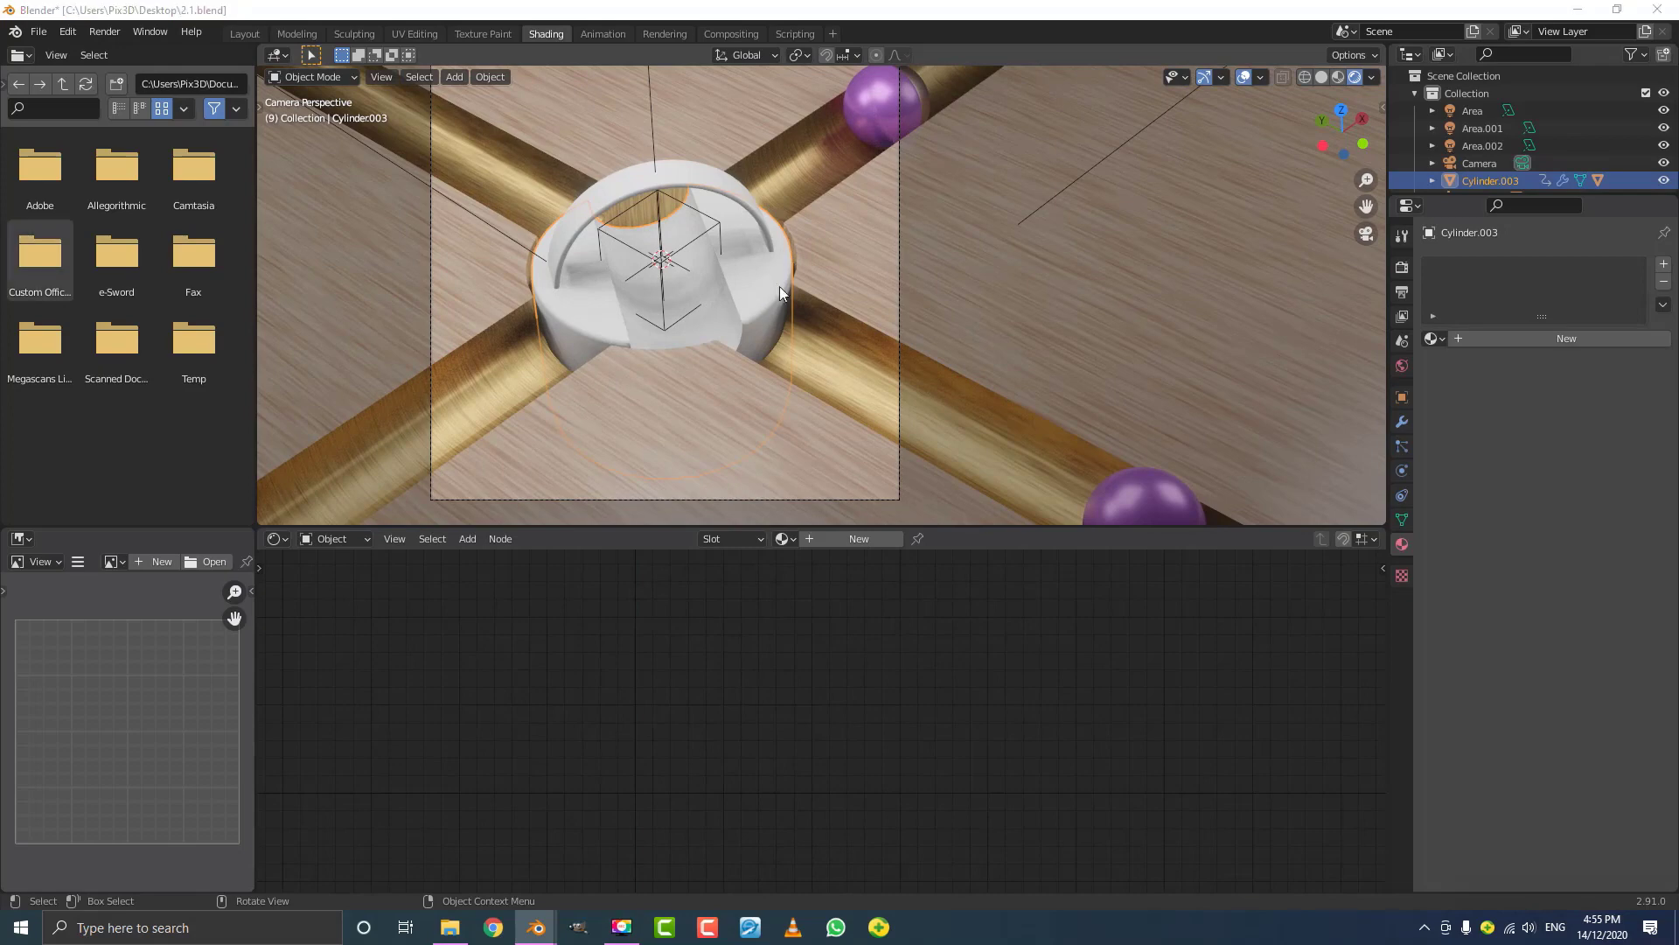
scroll(779, 286, "up", 2)
left_click(861, 539)
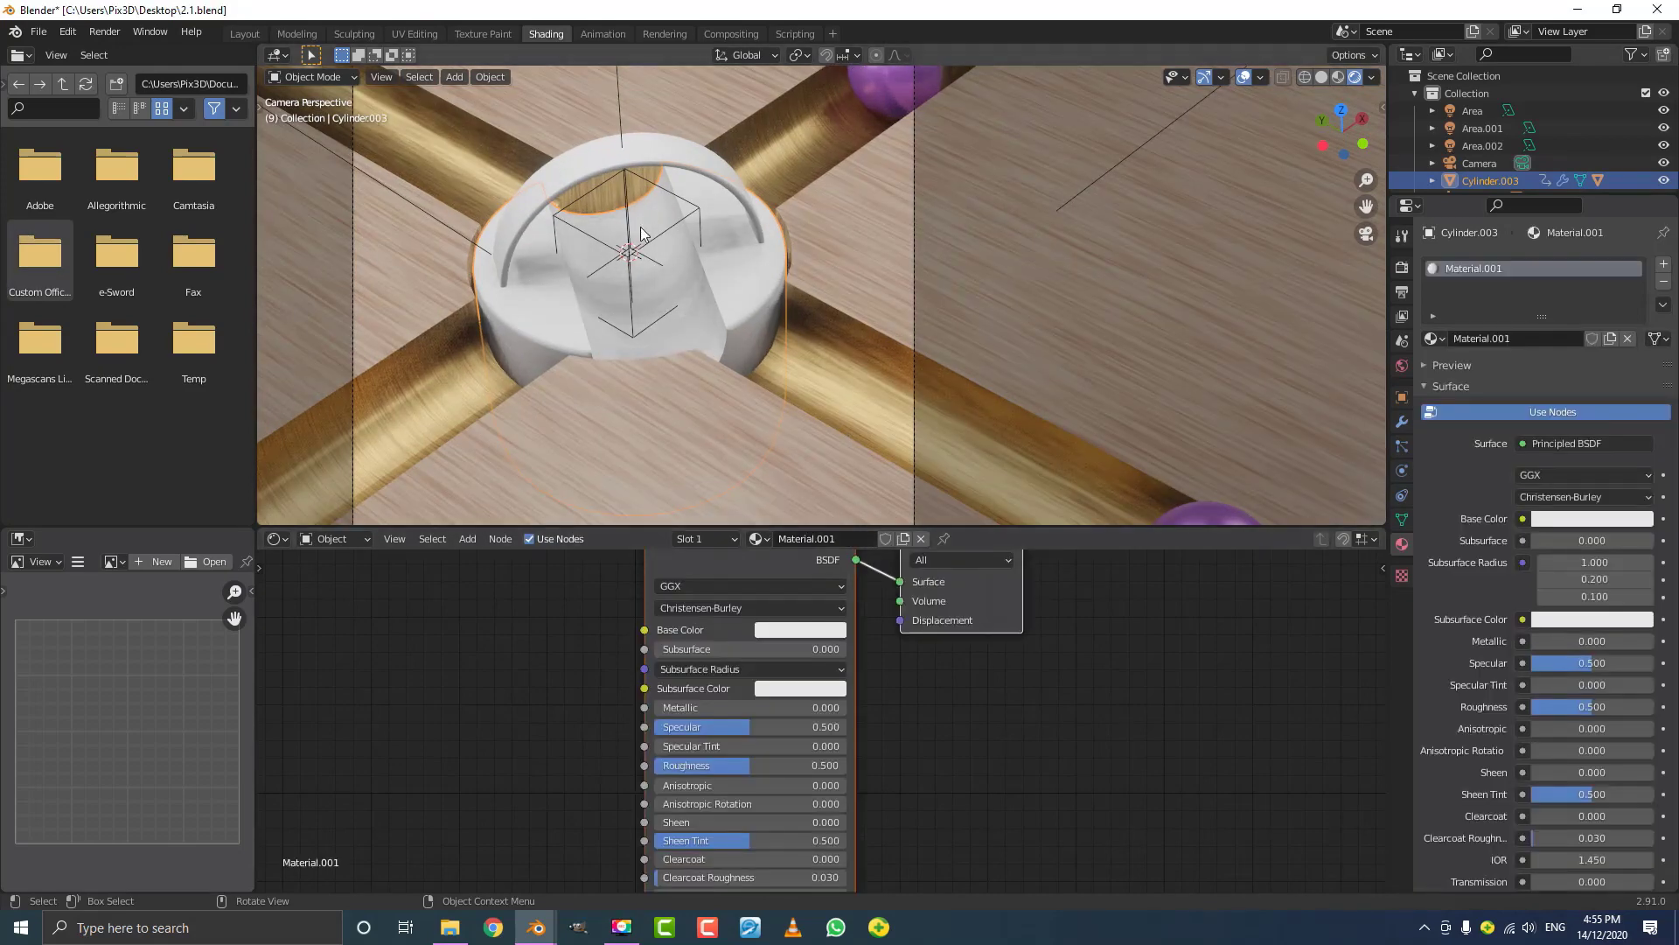
key("Home")
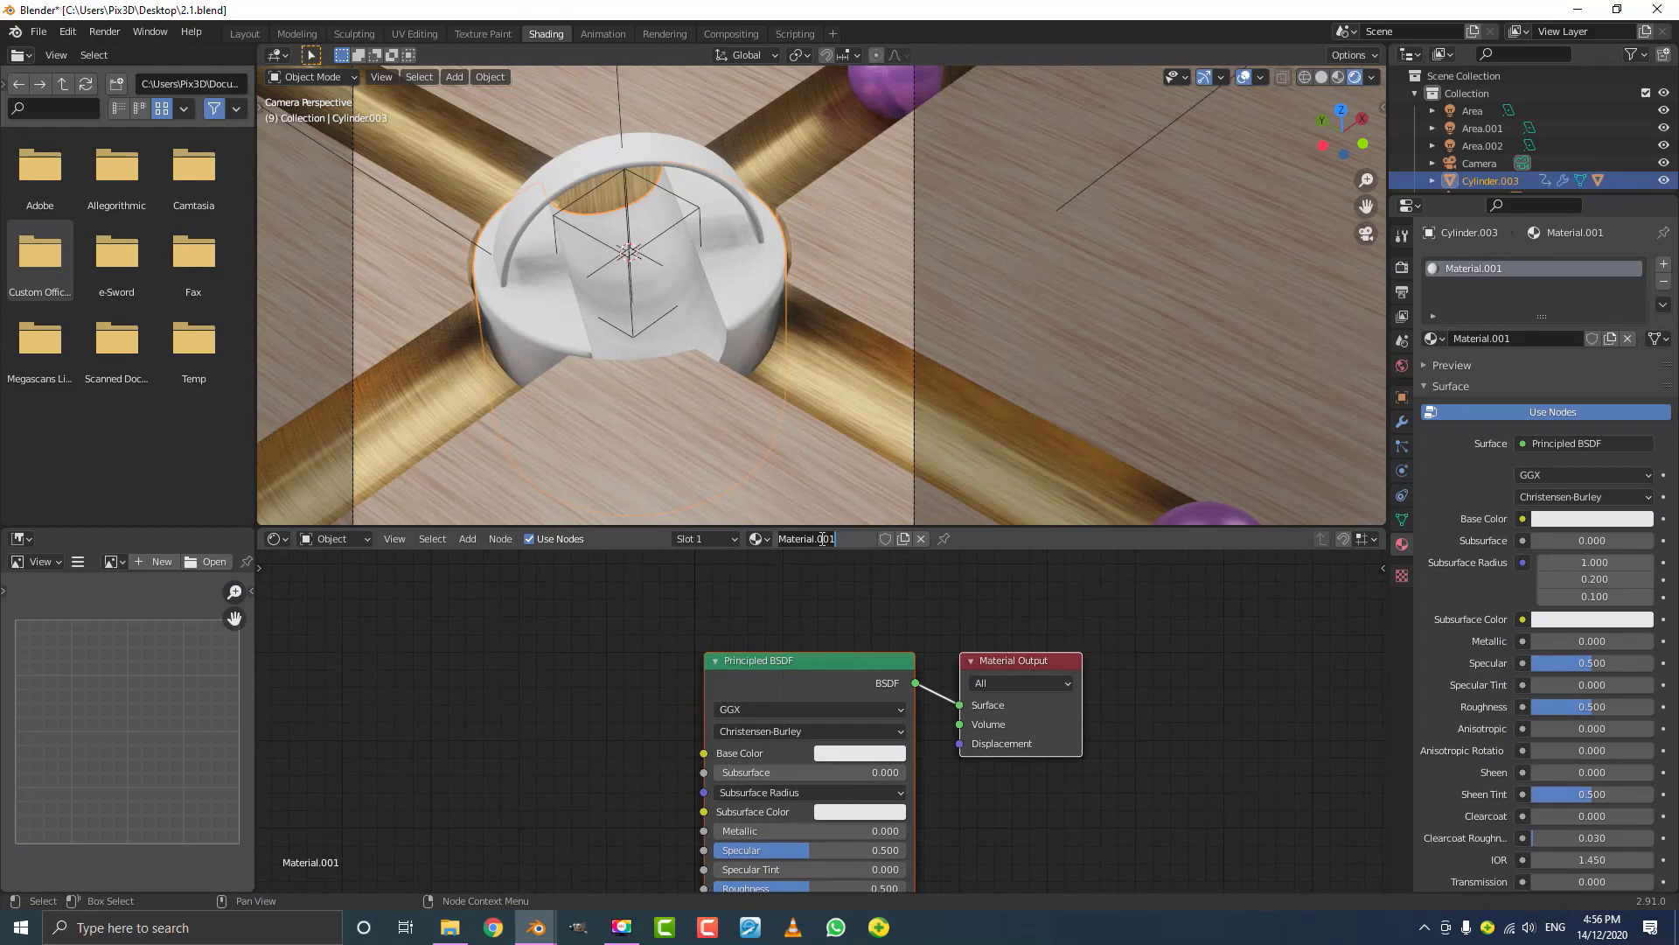
key("Return")
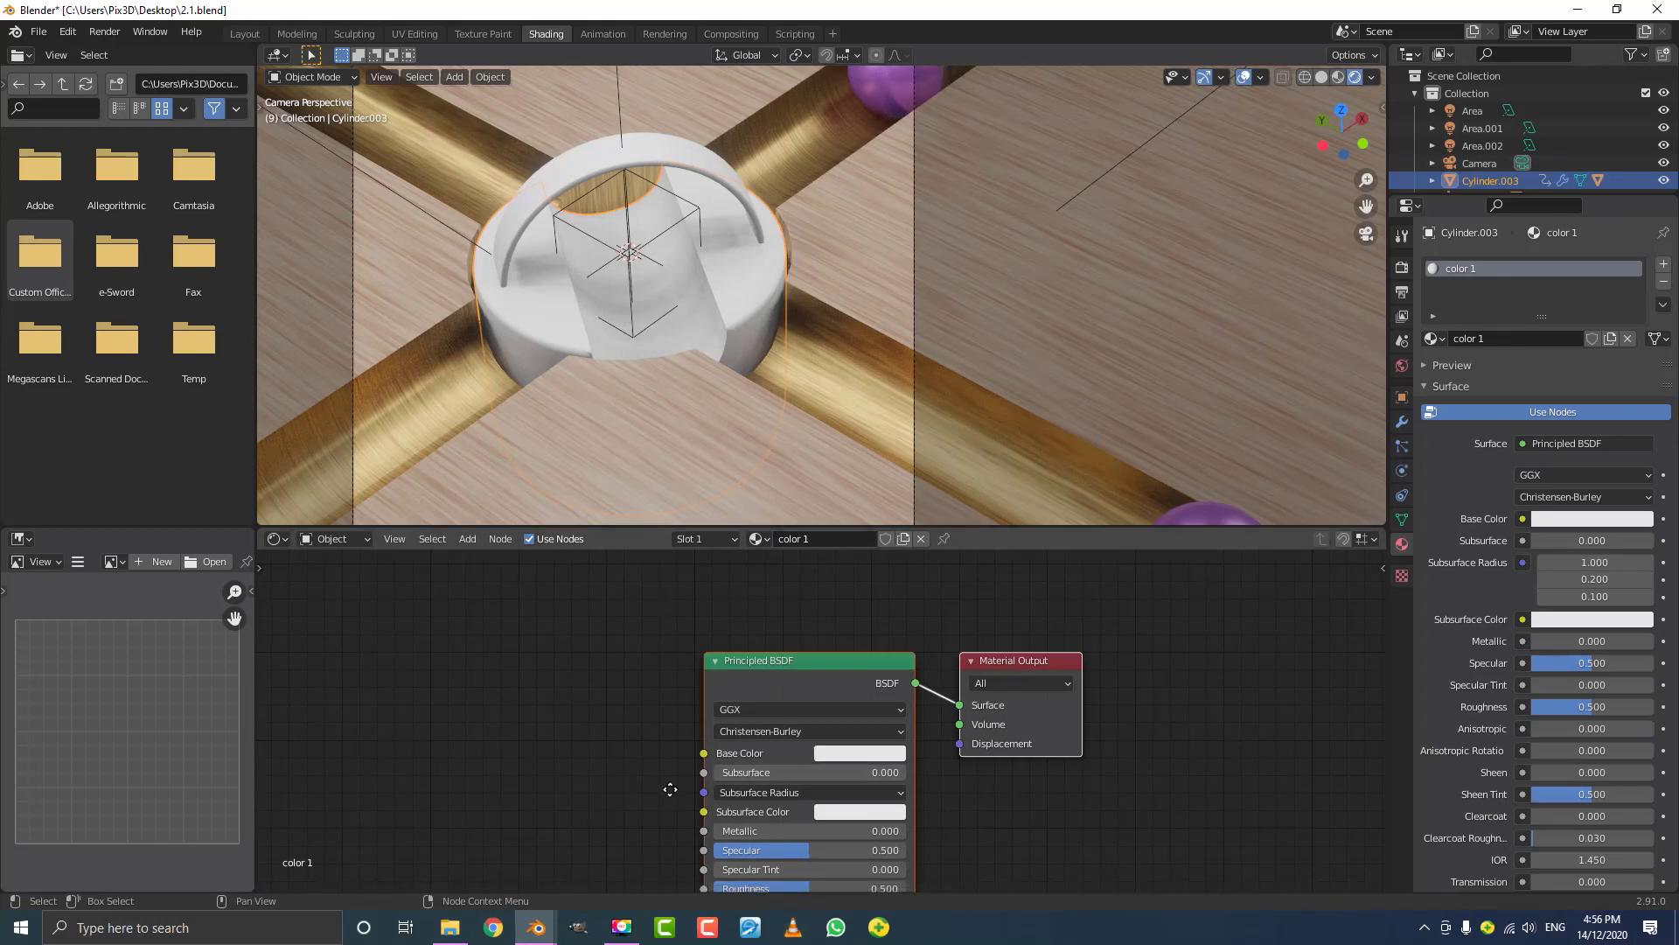
- Give the hub's color 1 material a saturated pink base color, metallic 0.841 and roughness 0.427
scroll(674, 769, "up", 1)
left_click(838, 700)
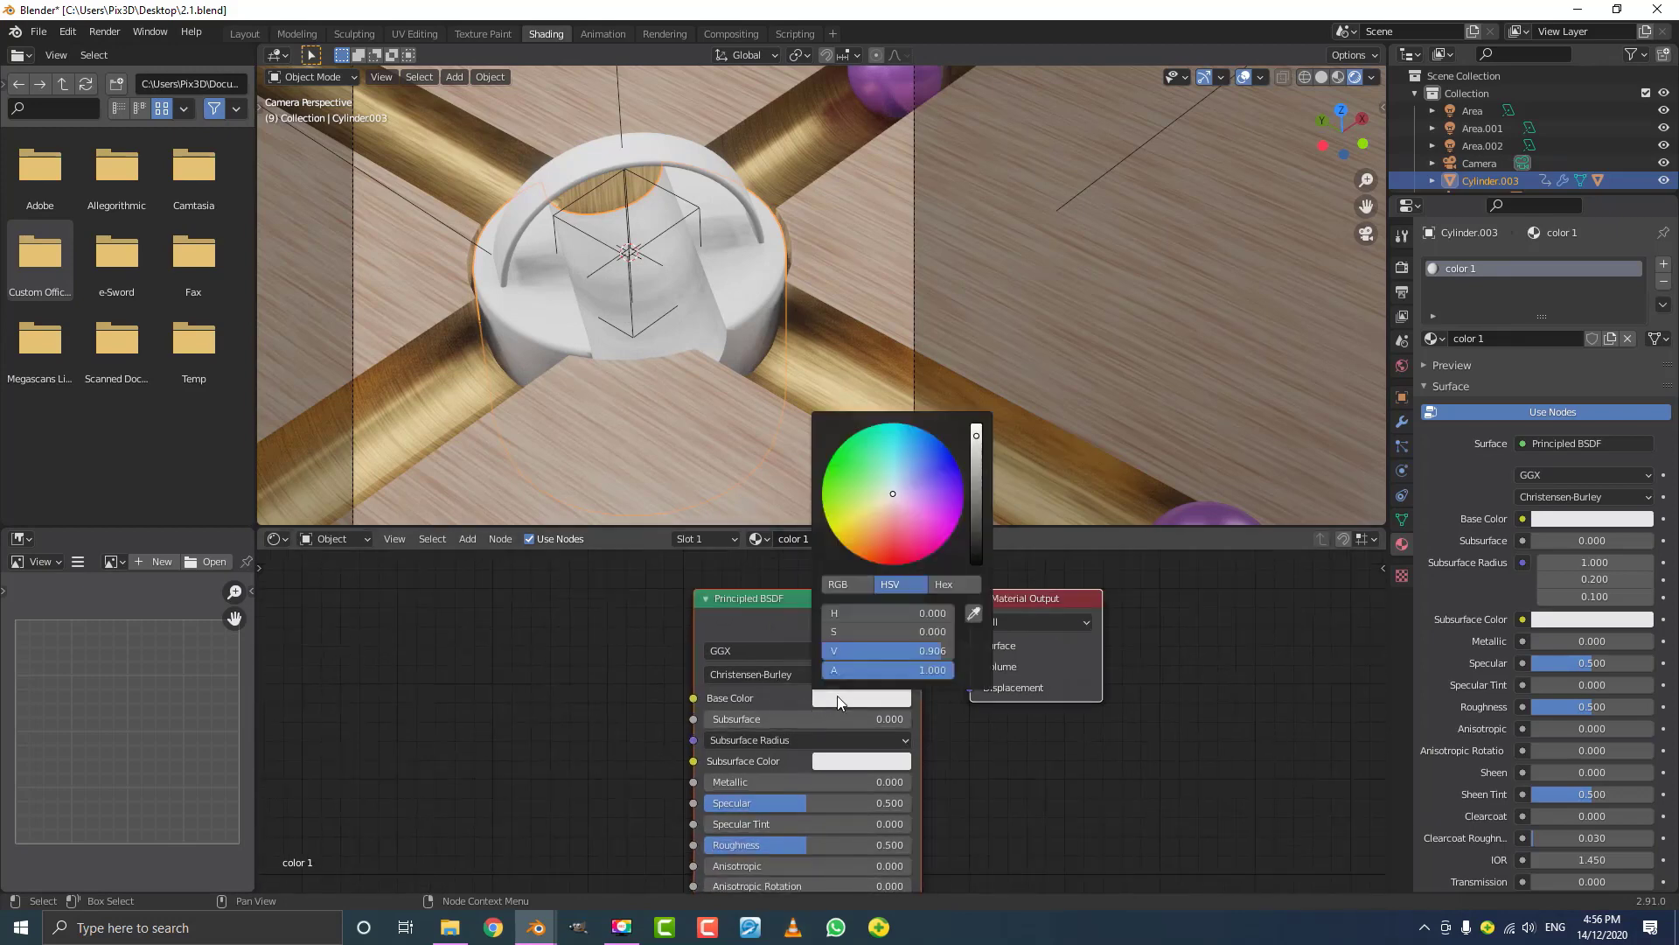
left_click(915, 528)
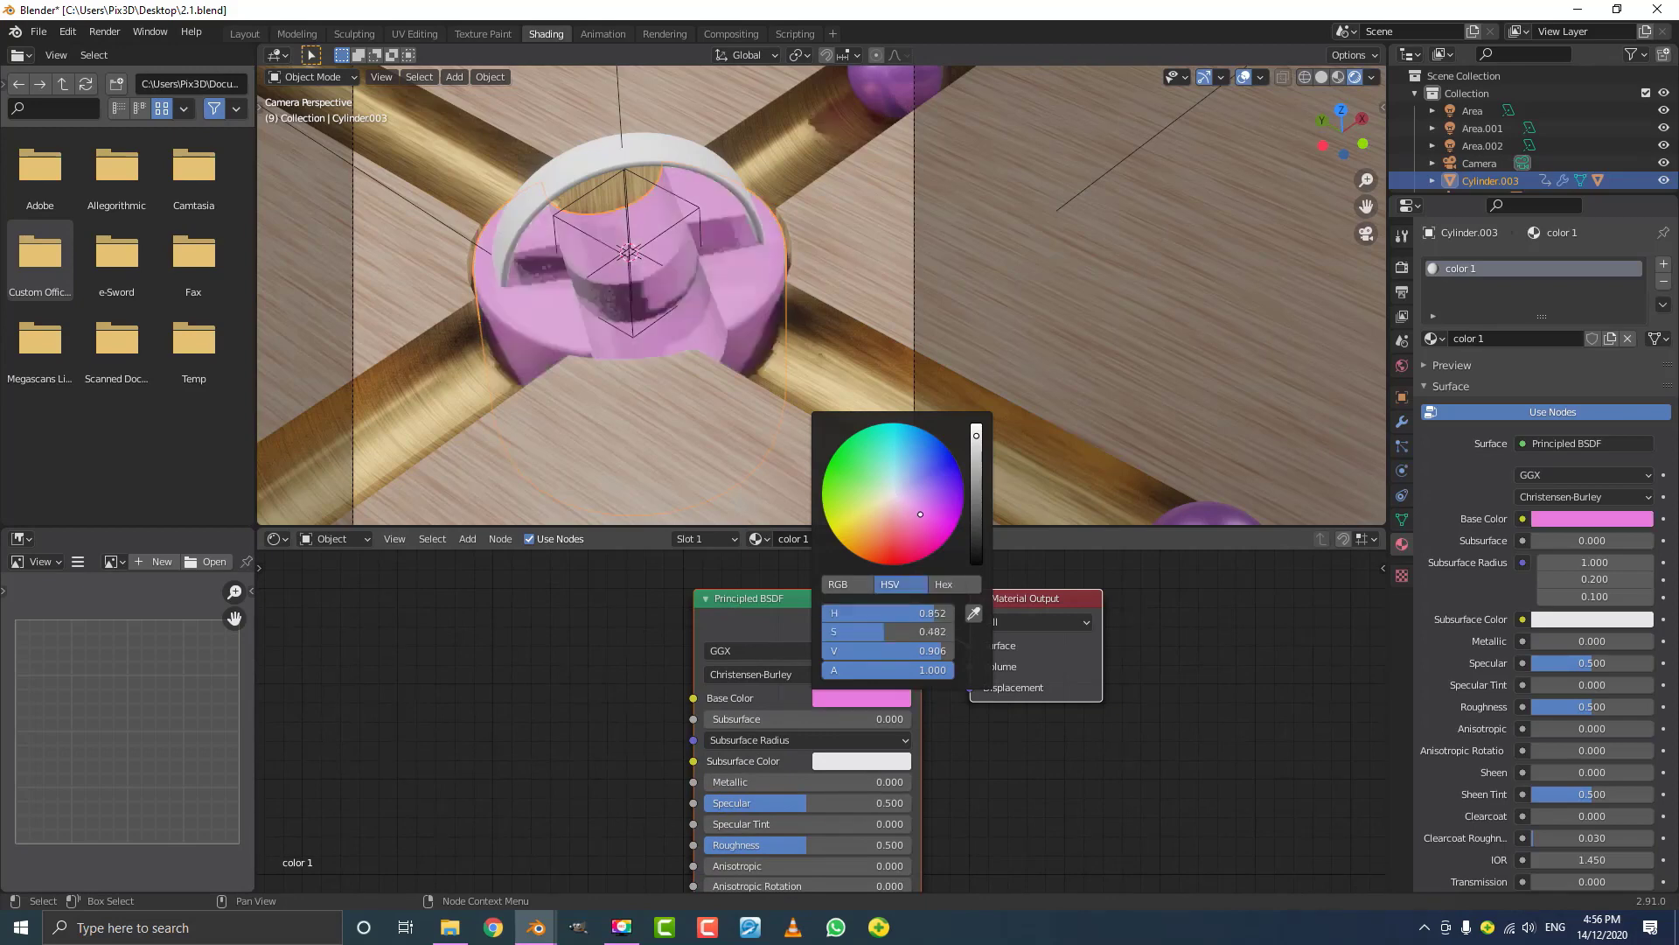
left_click(915, 532)
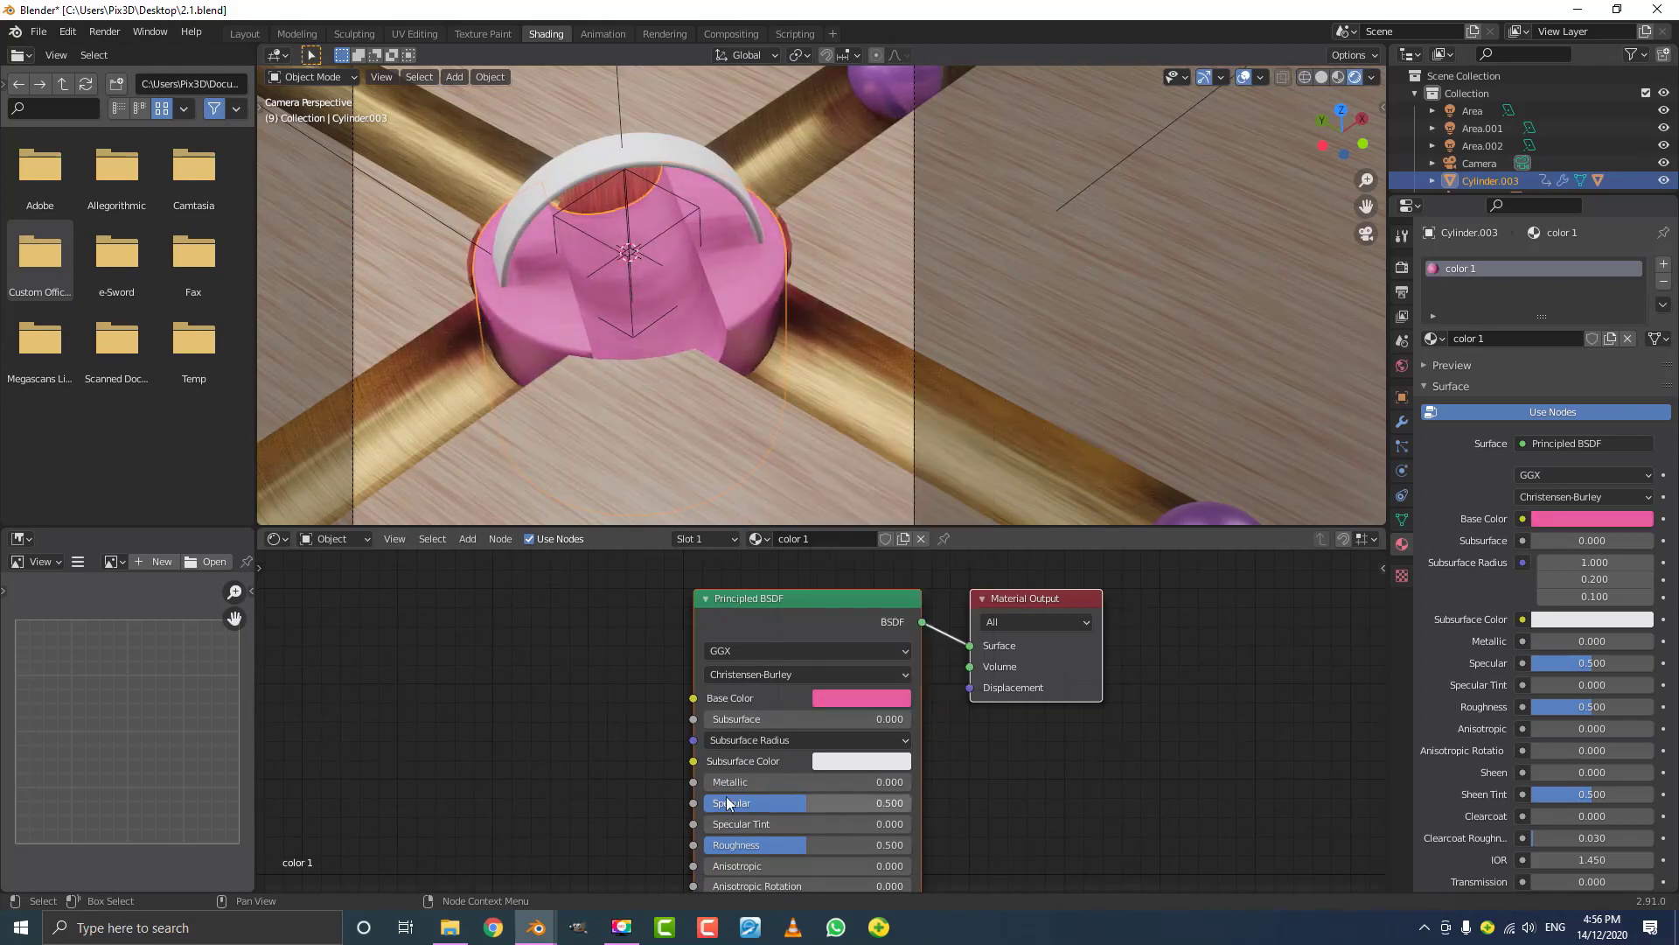
left_click_drag(770, 782, 877, 782)
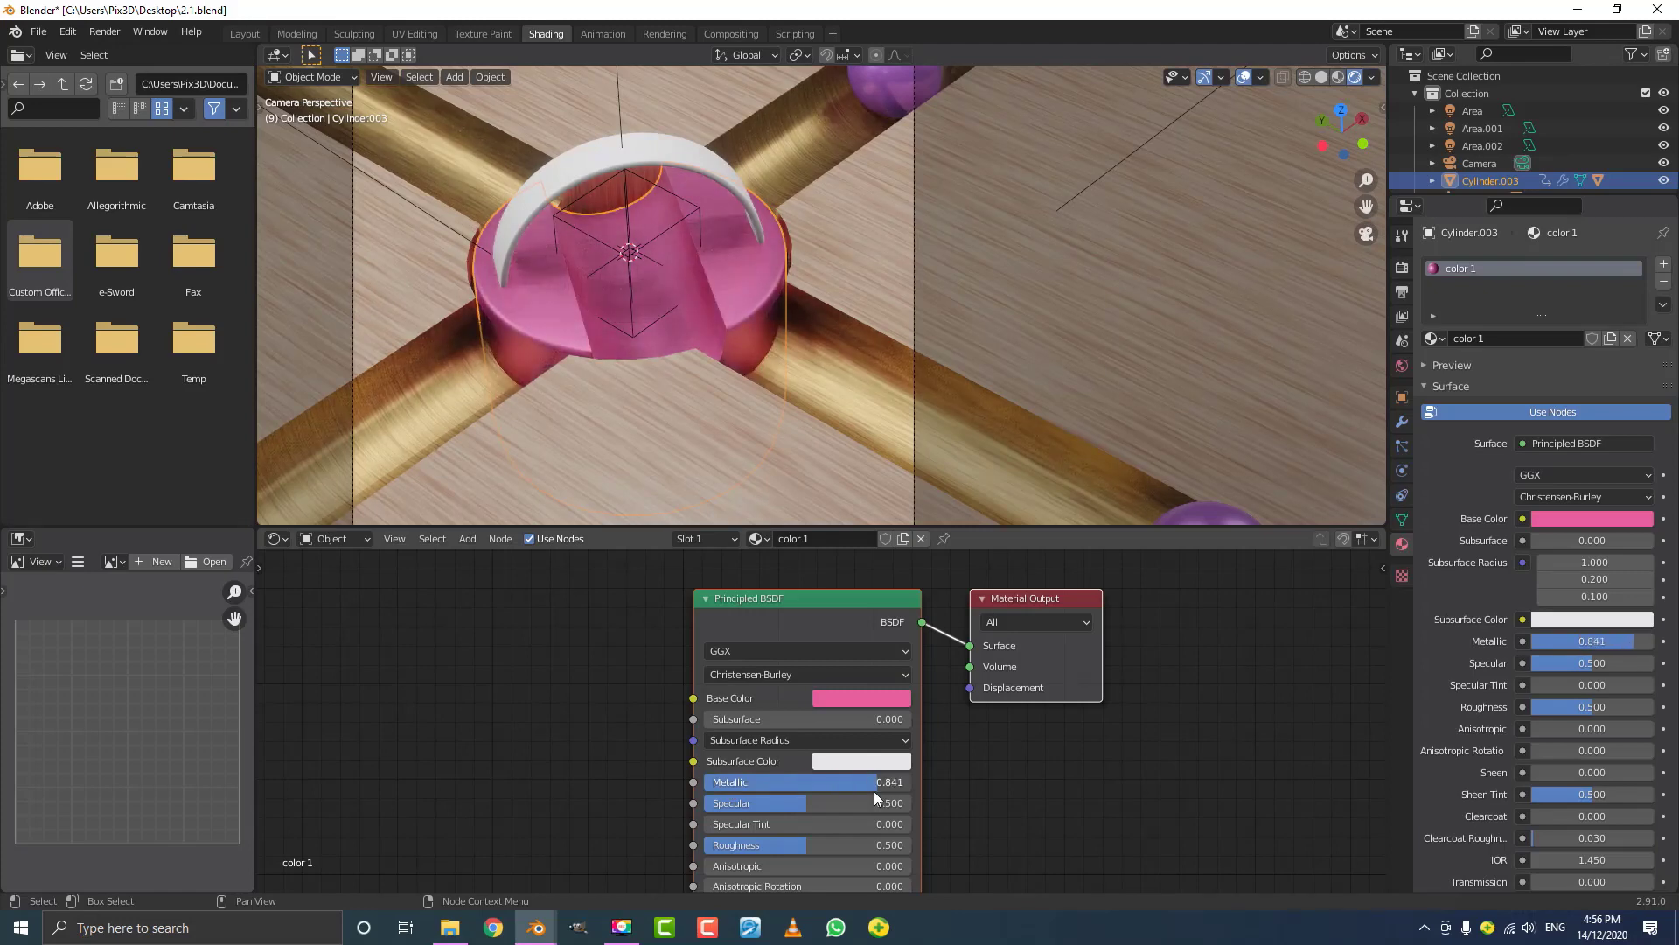
left_click_drag(806, 845, 791, 845)
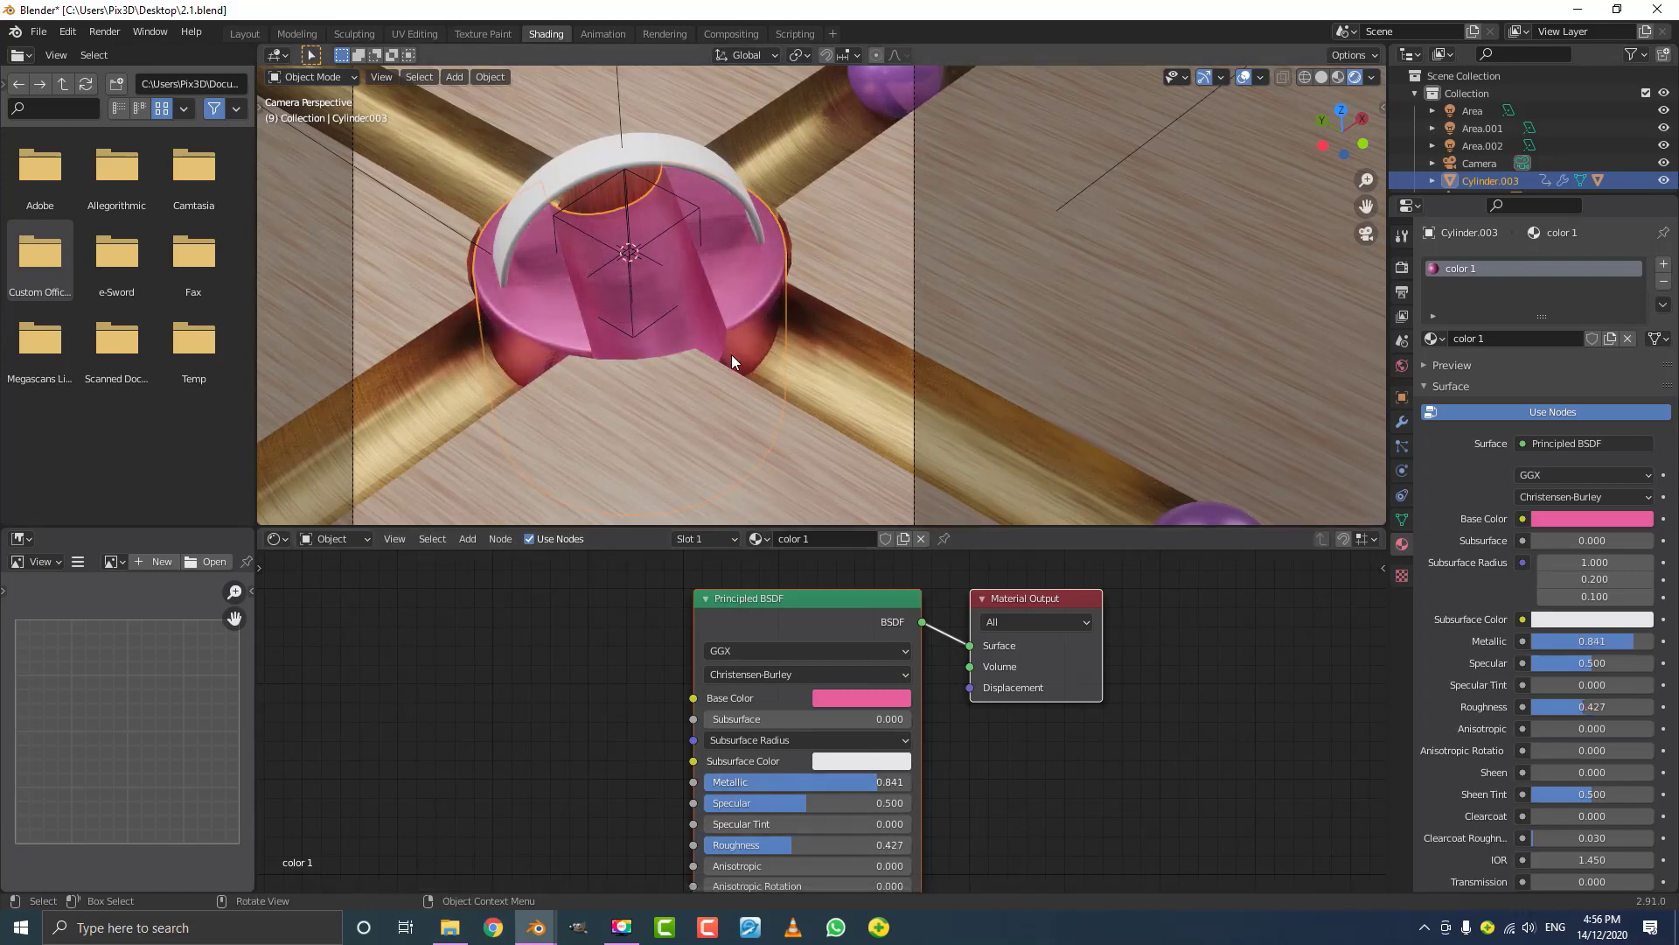
scroll(744, 361, "down", 2)
scroll(776, 295, "up", 3)
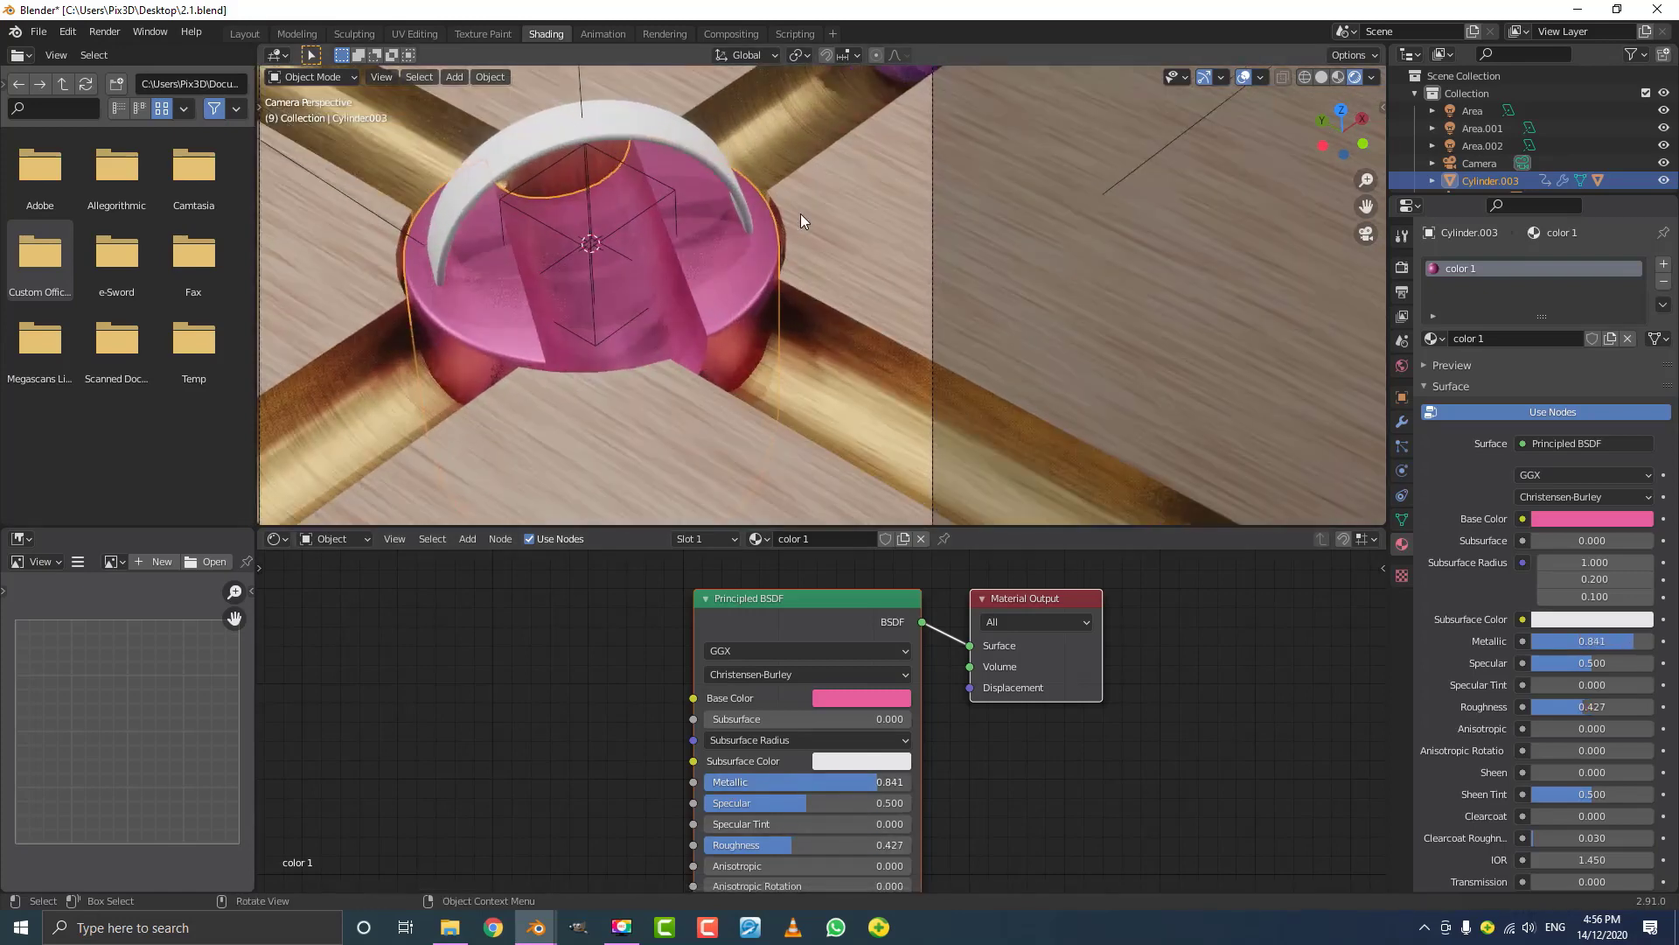
- Assign the existing color 1 material to the white arch over the hub
left_click(679, 130)
scroll(726, 215, "up", 2)
scroll(779, 224, "down", 3)
scroll(656, 226, "up", 3)
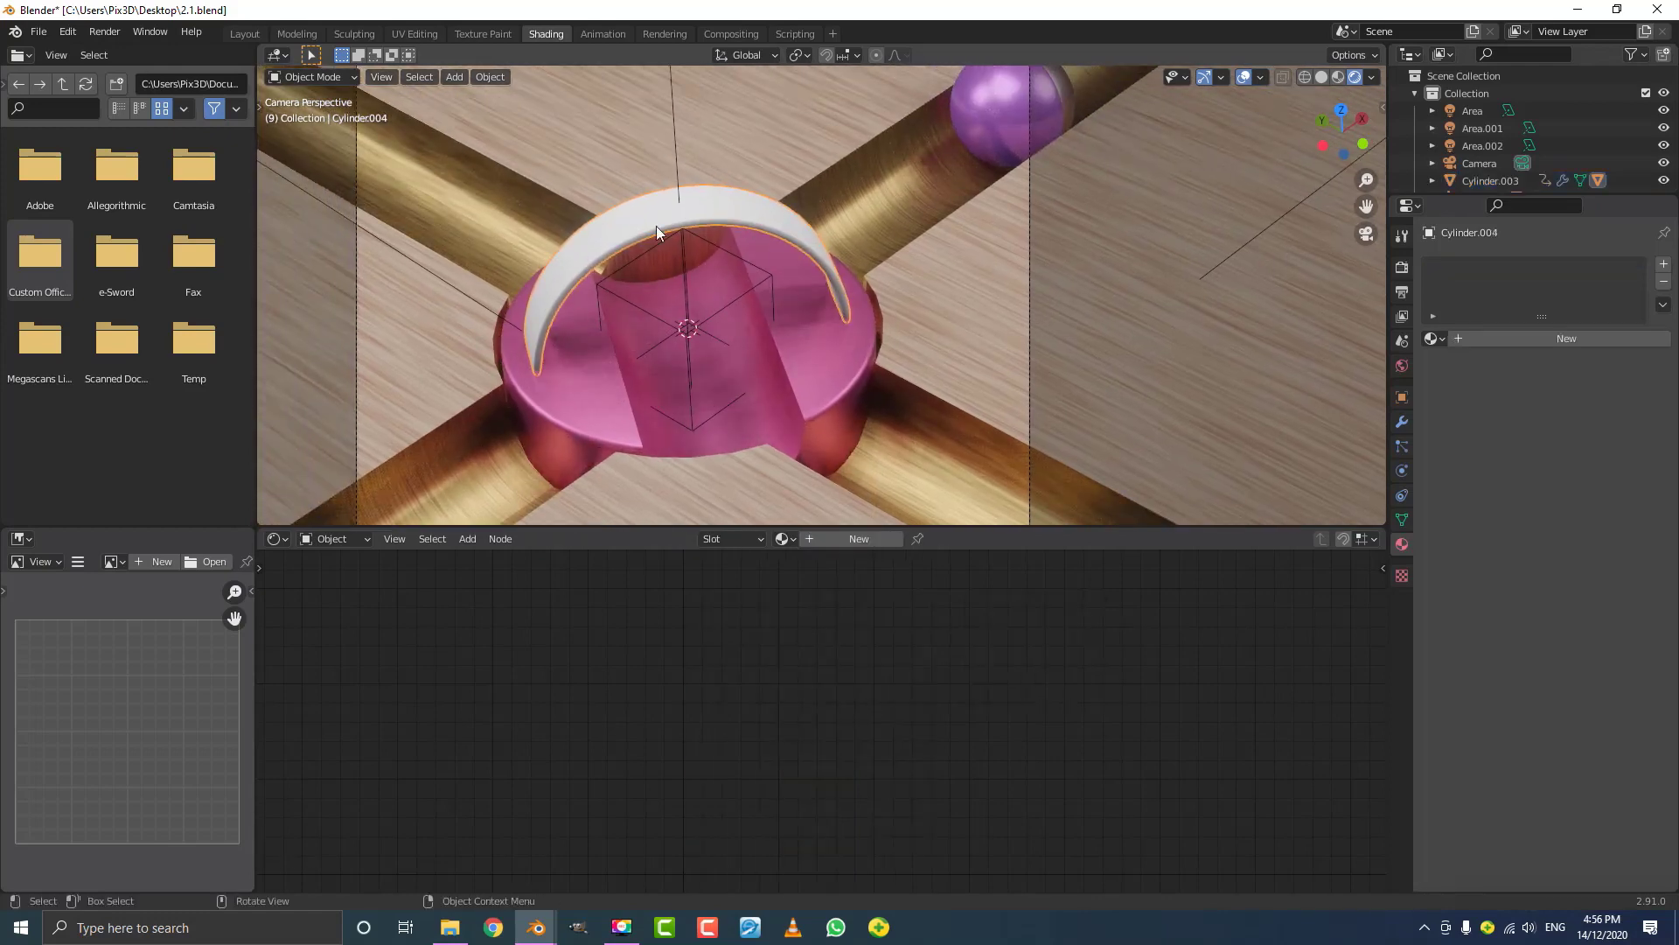
left_click(783, 539)
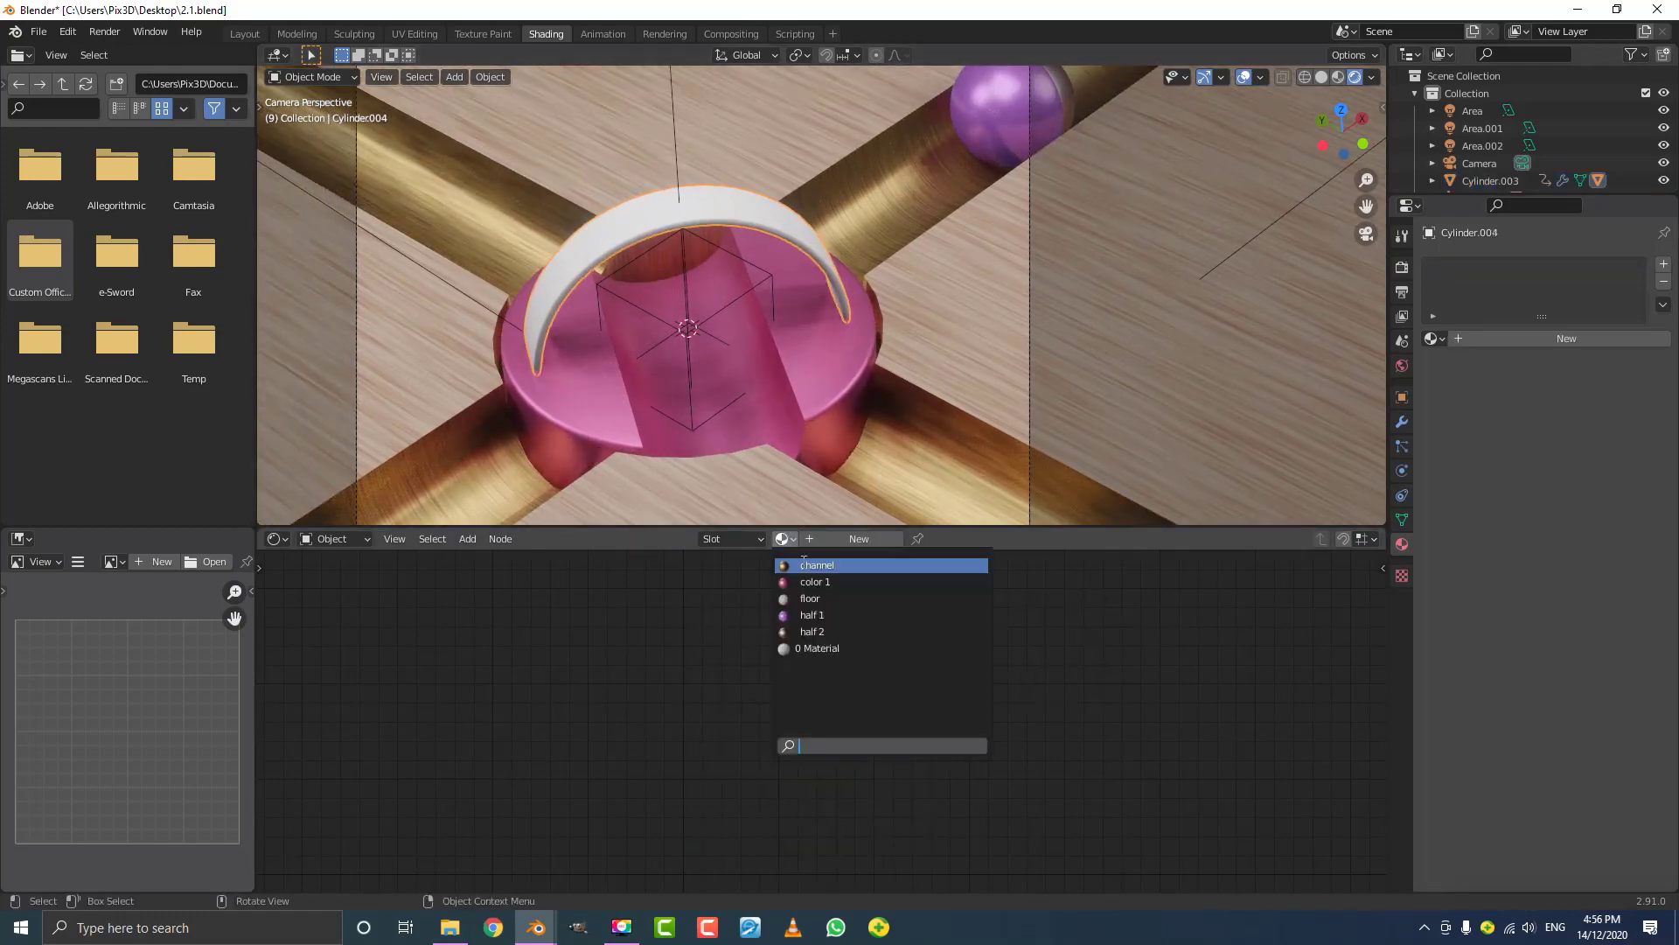
left_click(830, 582)
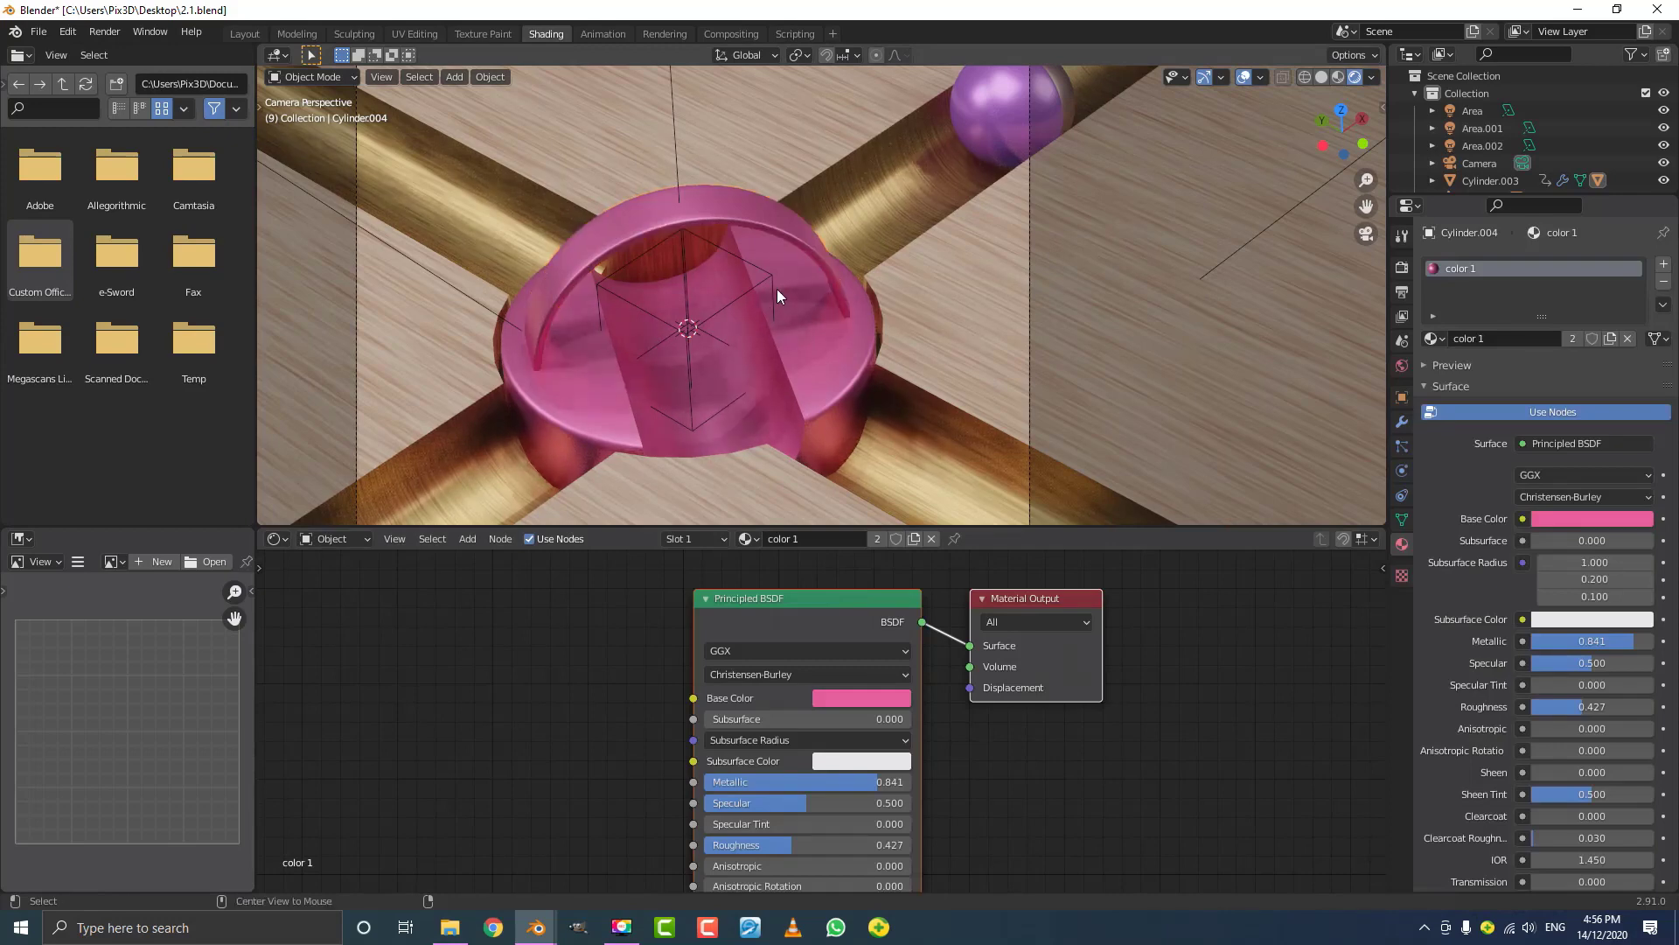
- Add a second material slot to the hub and assign the half 1 material to its selected groove faces
scroll(775, 302, "down", 2)
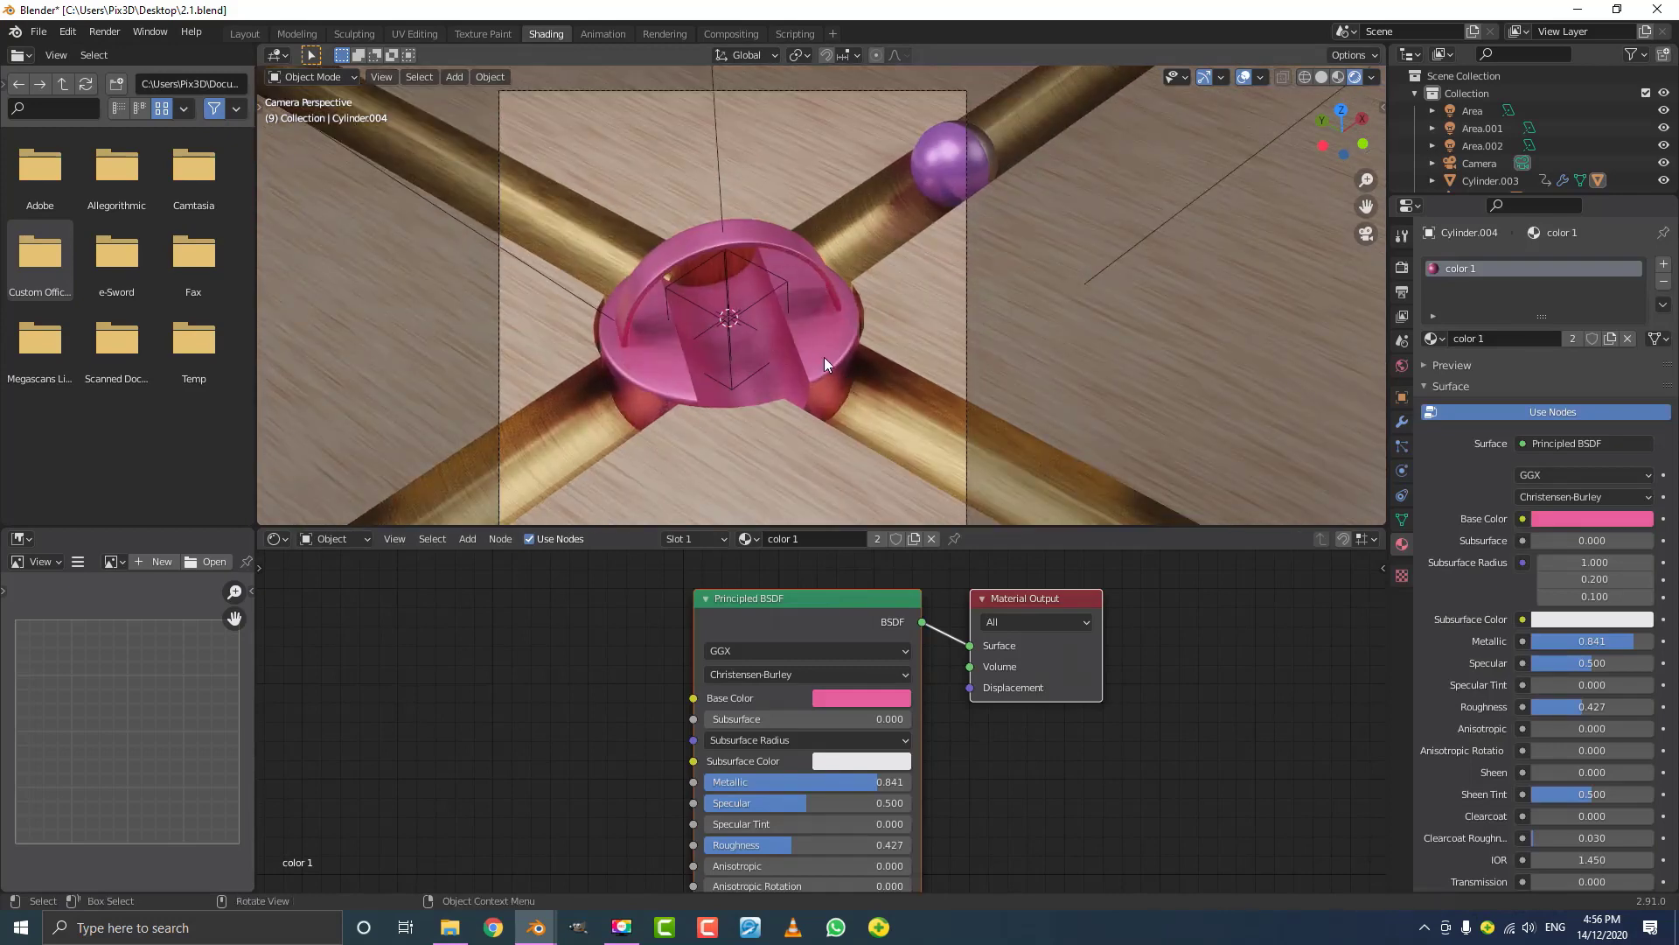
left_click(819, 355)
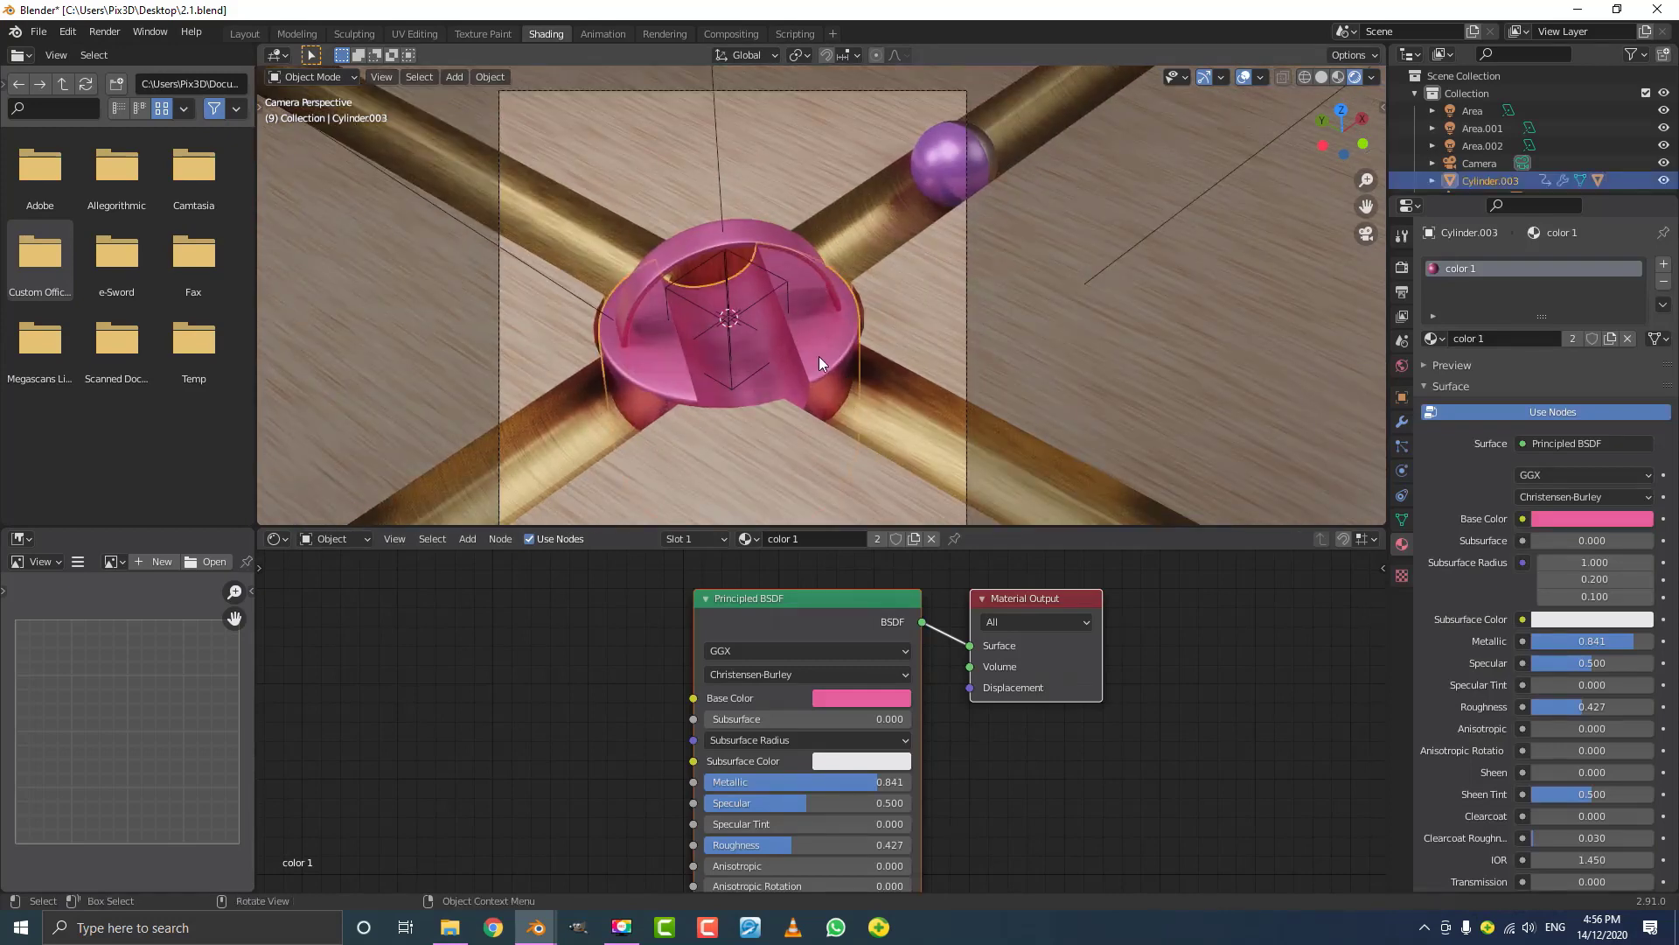
scroll(757, 342, "up", 3)
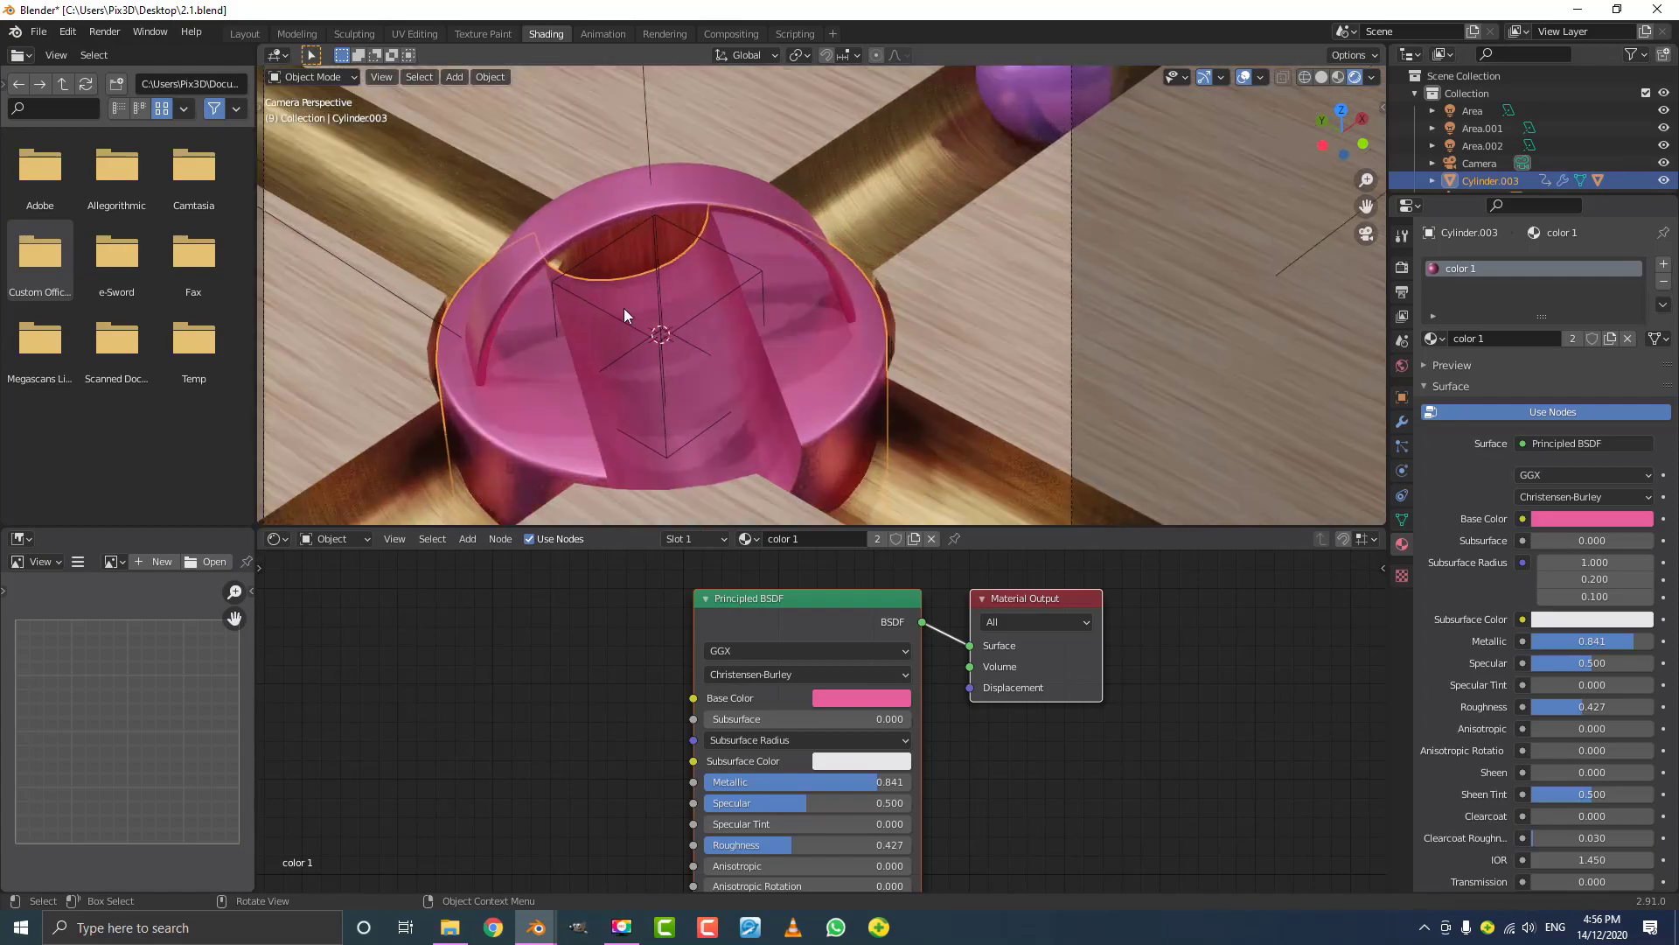
key("Tab")
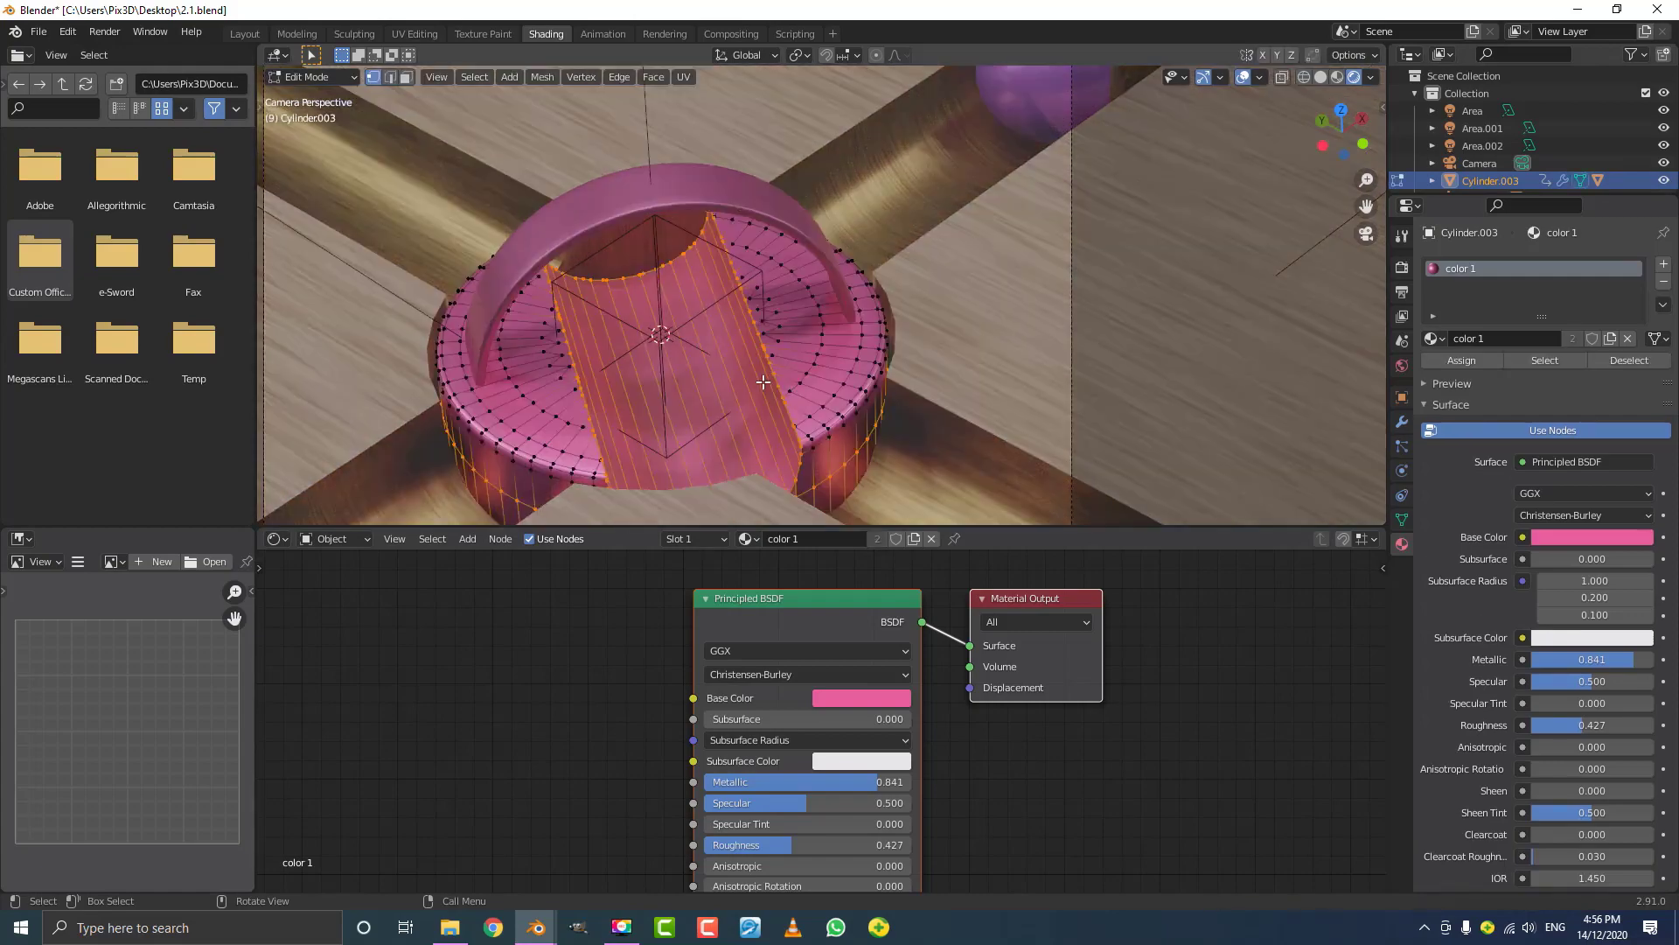
middle_click_drag(826, 432, 739, 289)
scroll(663, 137, "up", 3)
scroll(951, 279, "down", 4)
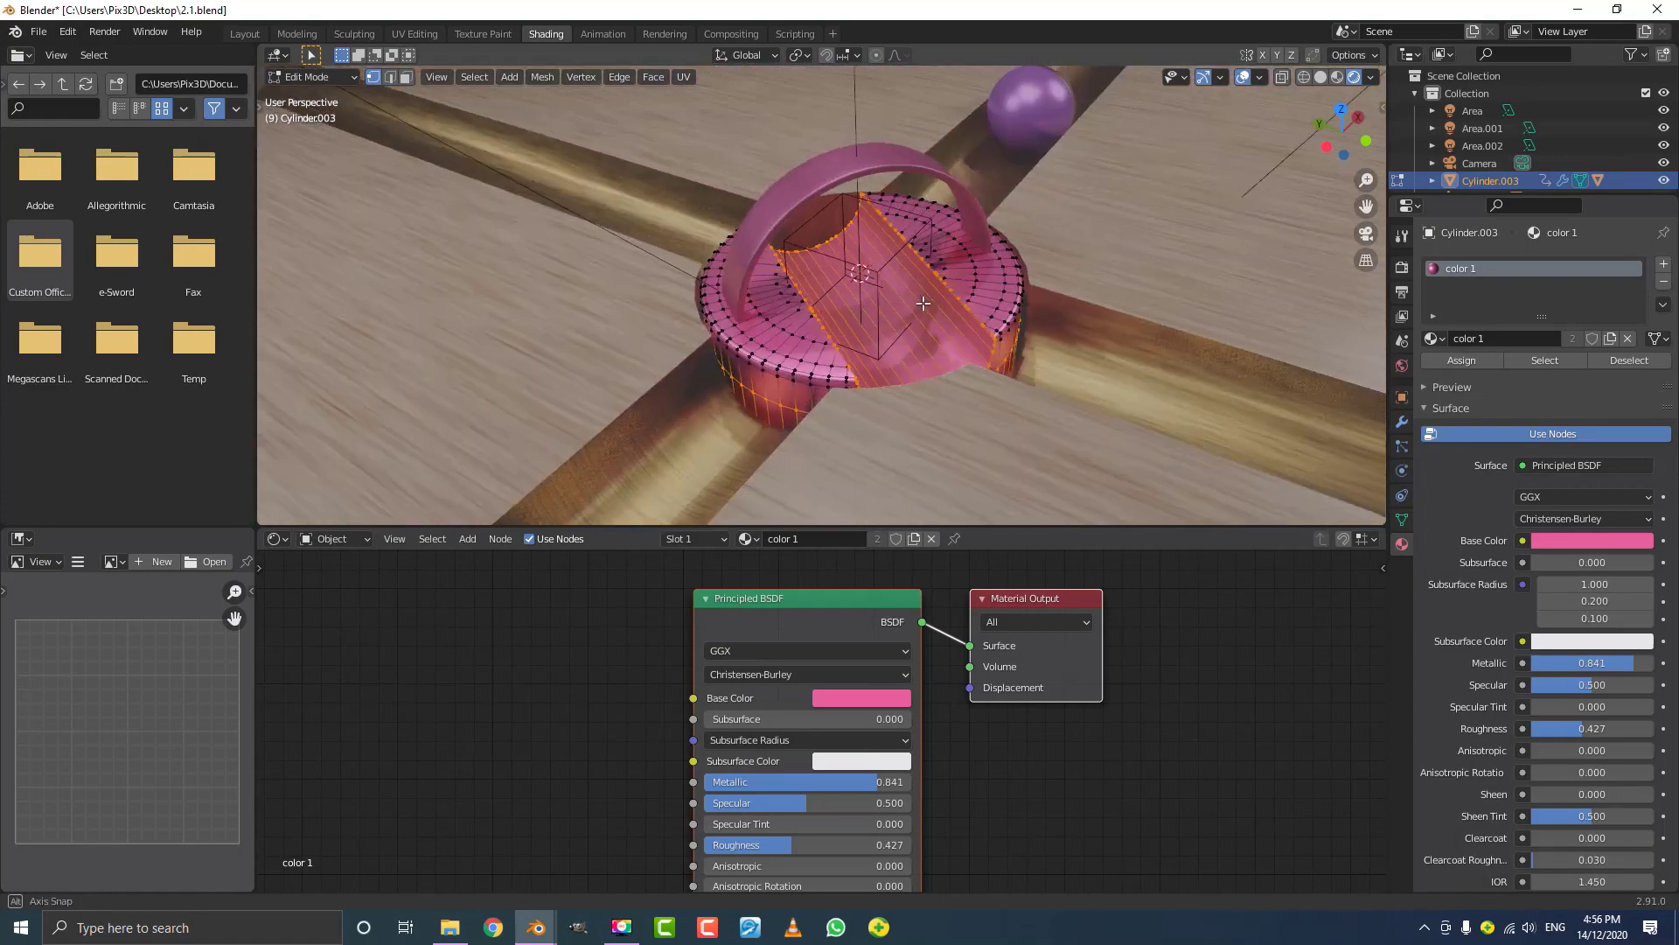
middle_click_drag(951, 279, 874, 288)
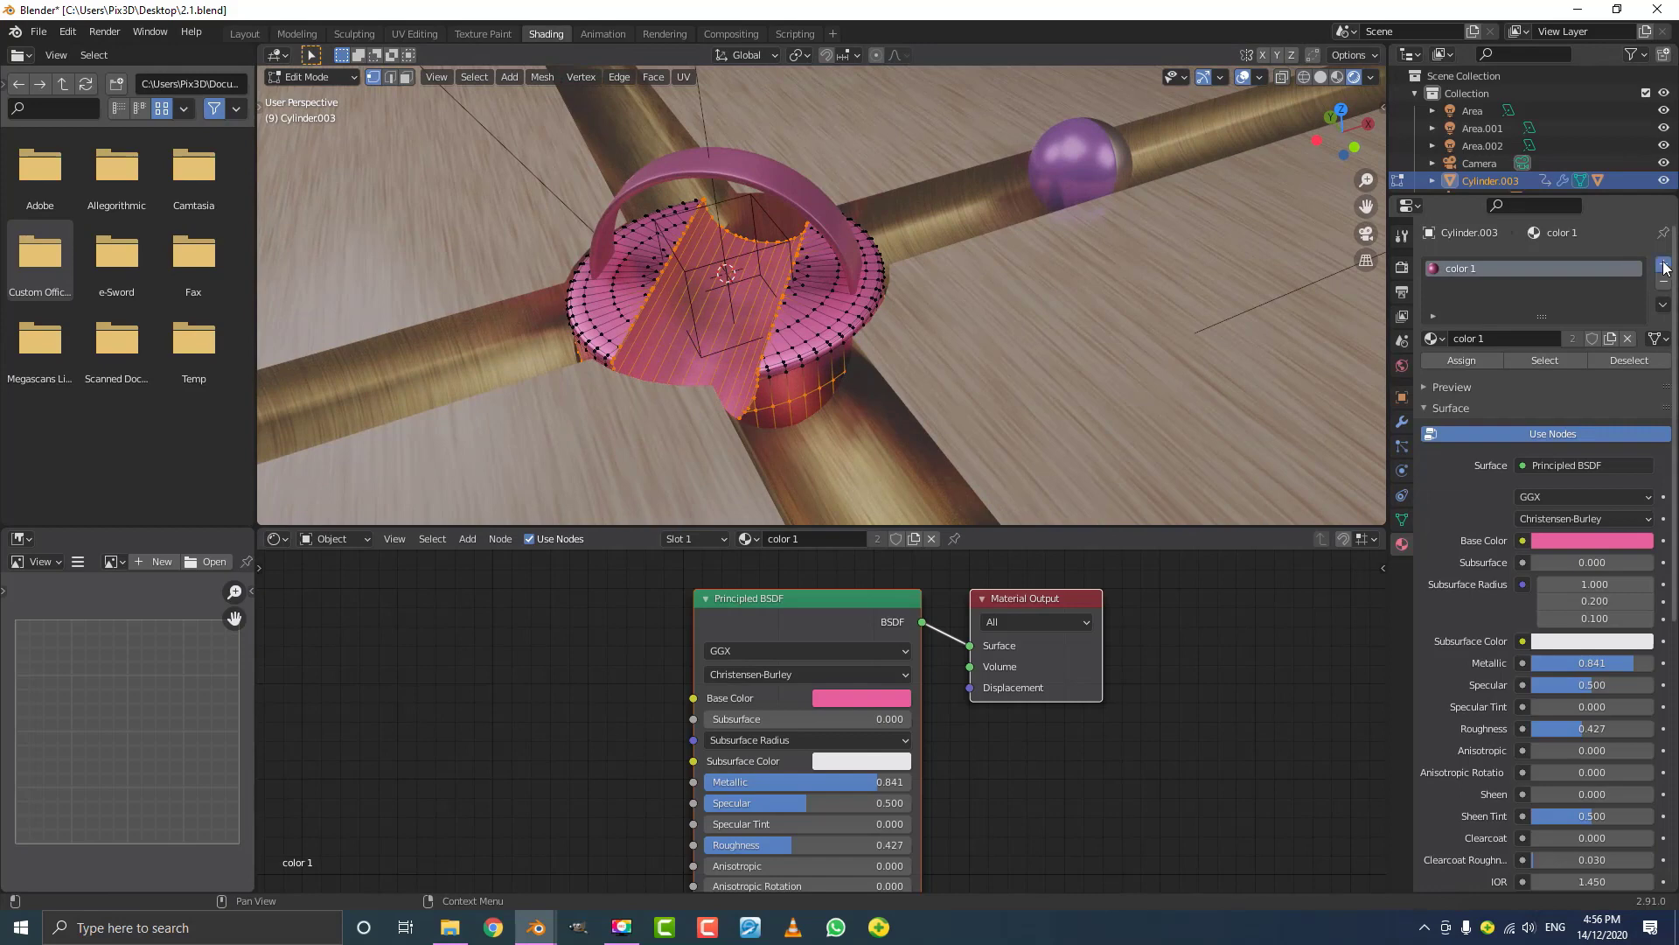
left_click(1663, 268)
left_click(1435, 373)
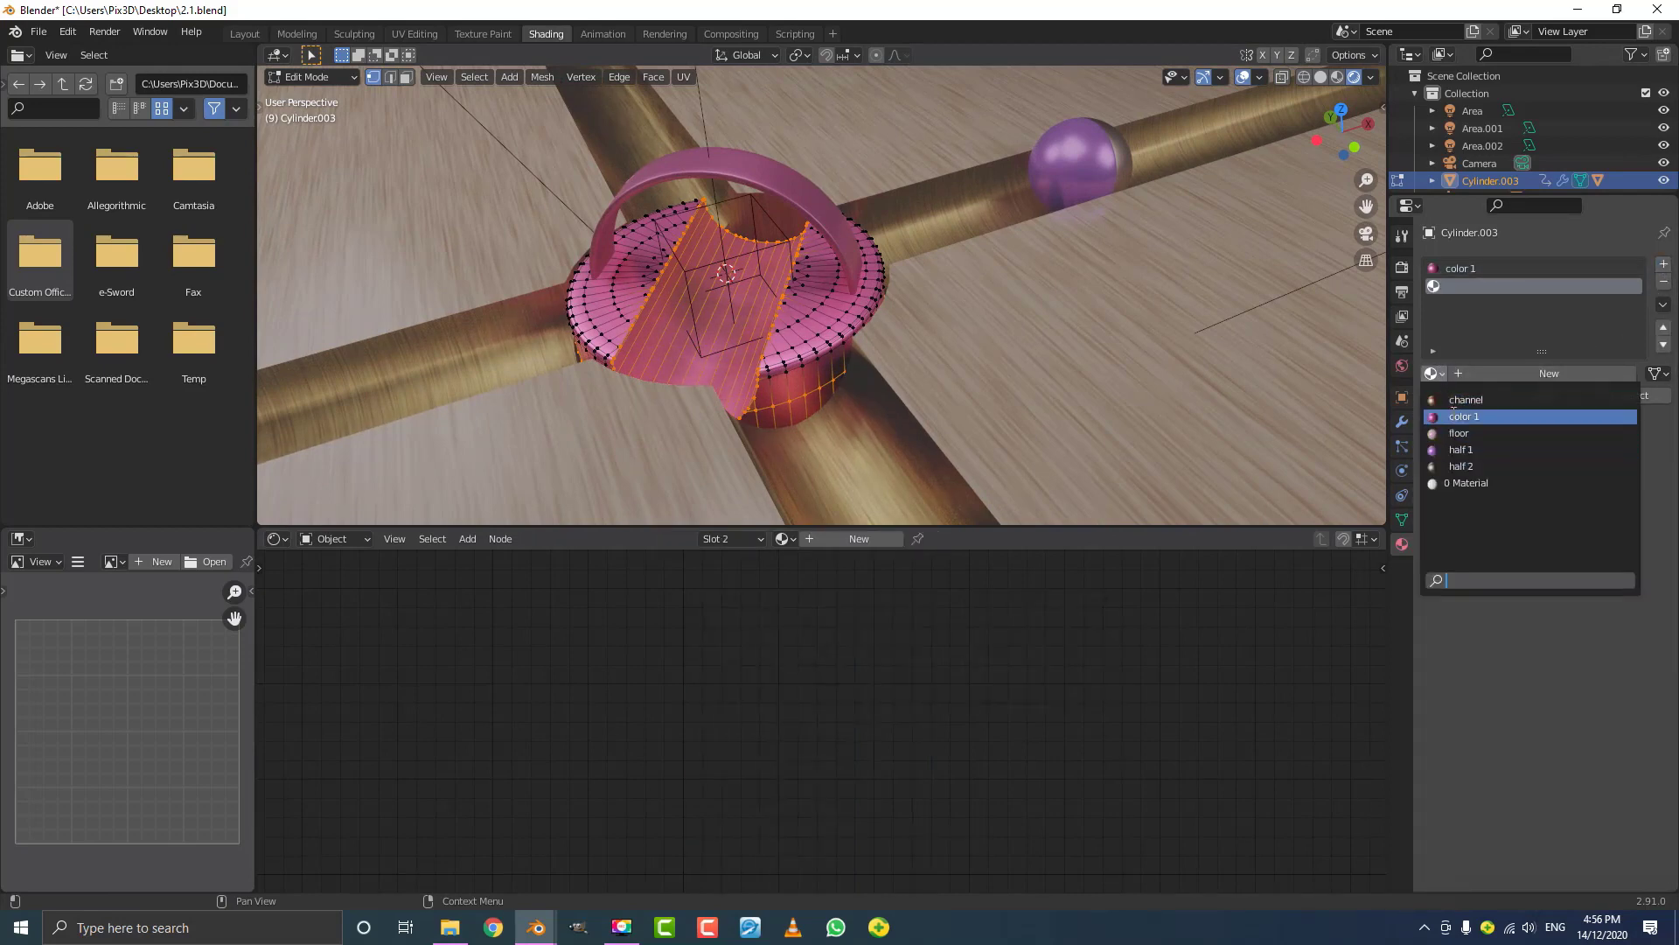
left_click(1476, 448)
left_click(1461, 396)
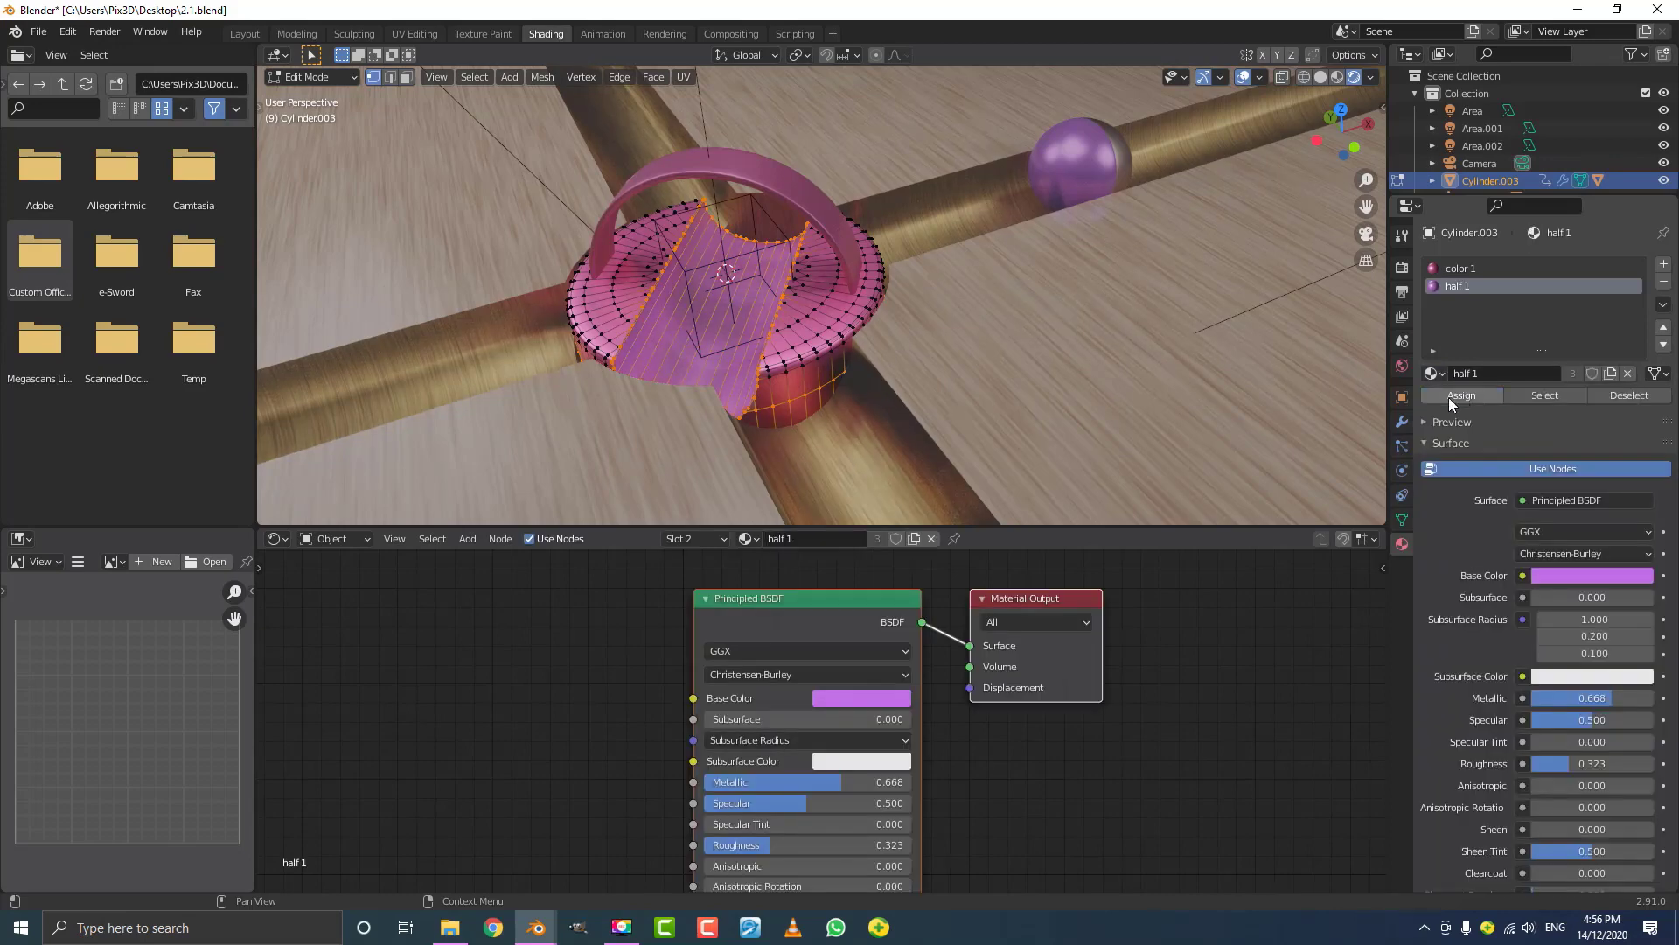
key("Tab")
middle_click_drag(742, 349, 990, 435)
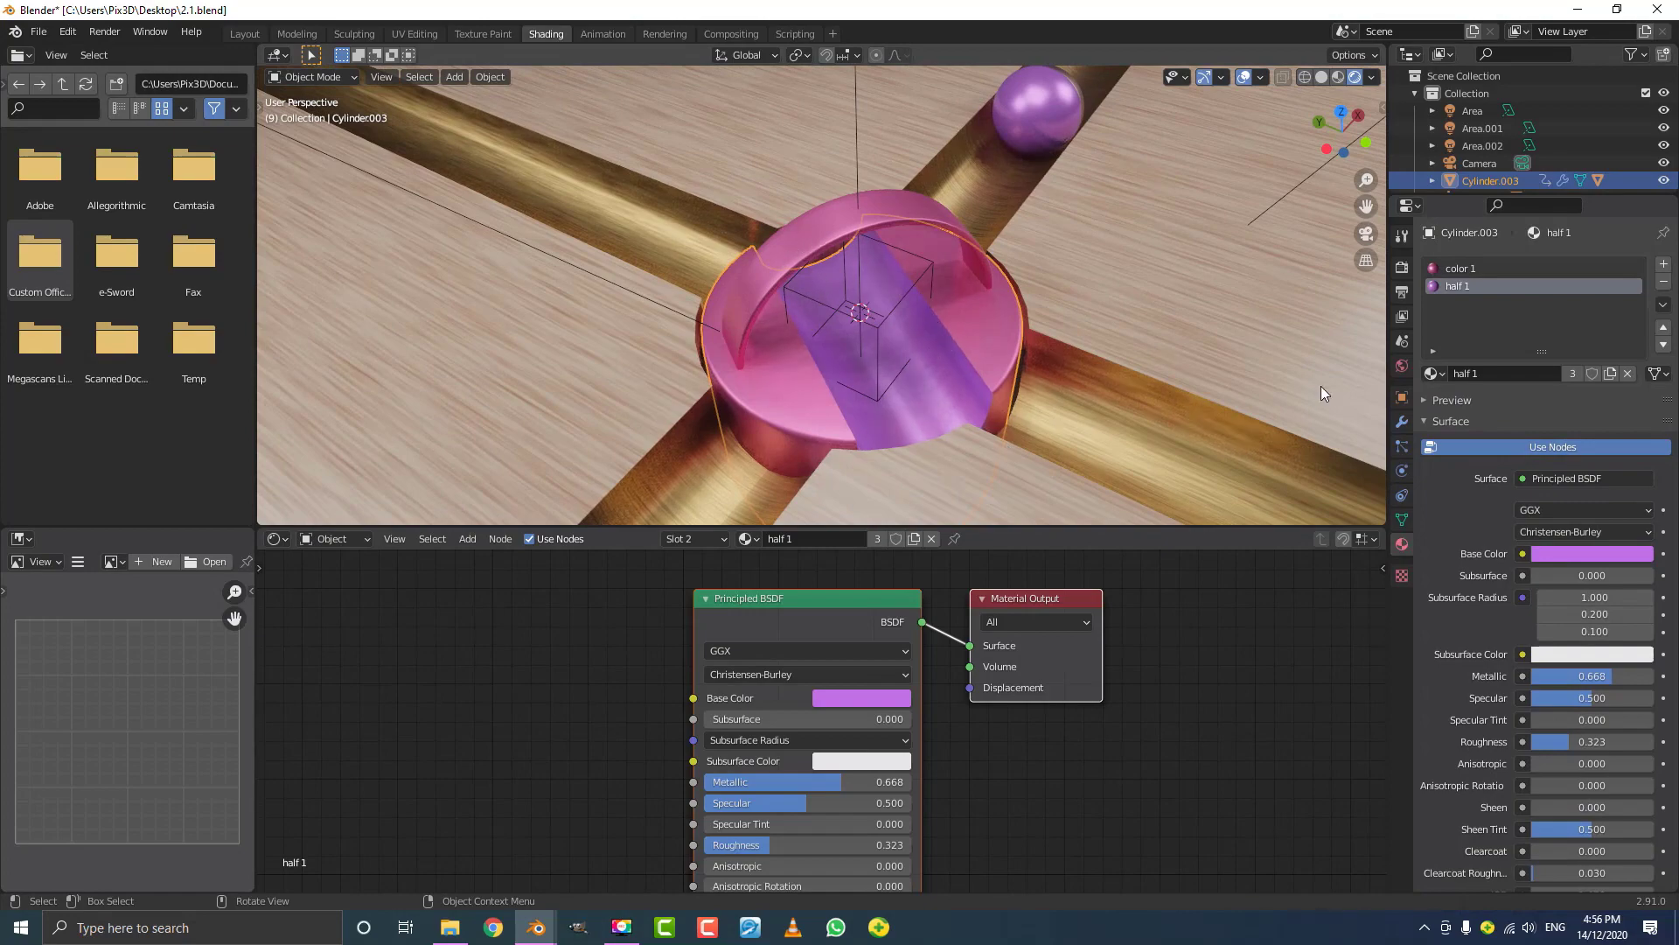
- Replace the half 1 material in the hub's second slot with channel and check the groove through the camera
left_click(1435, 373)
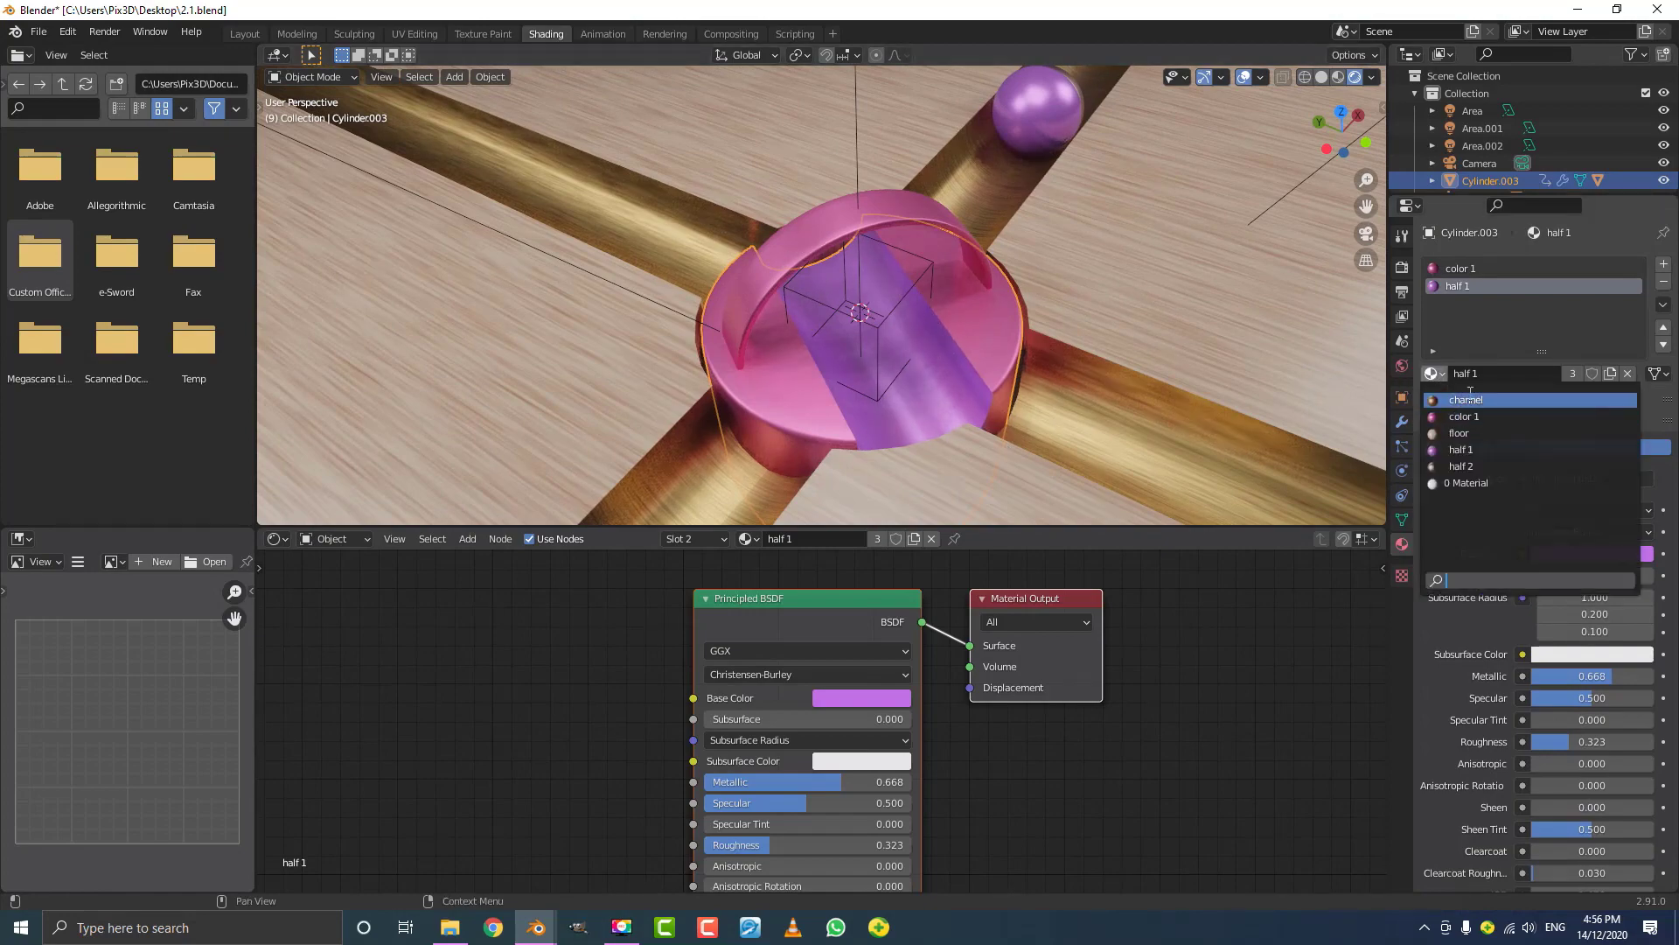
left_click(1423, 398)
middle_click_drag(1004, 349, 858, 385)
key("KP_0")
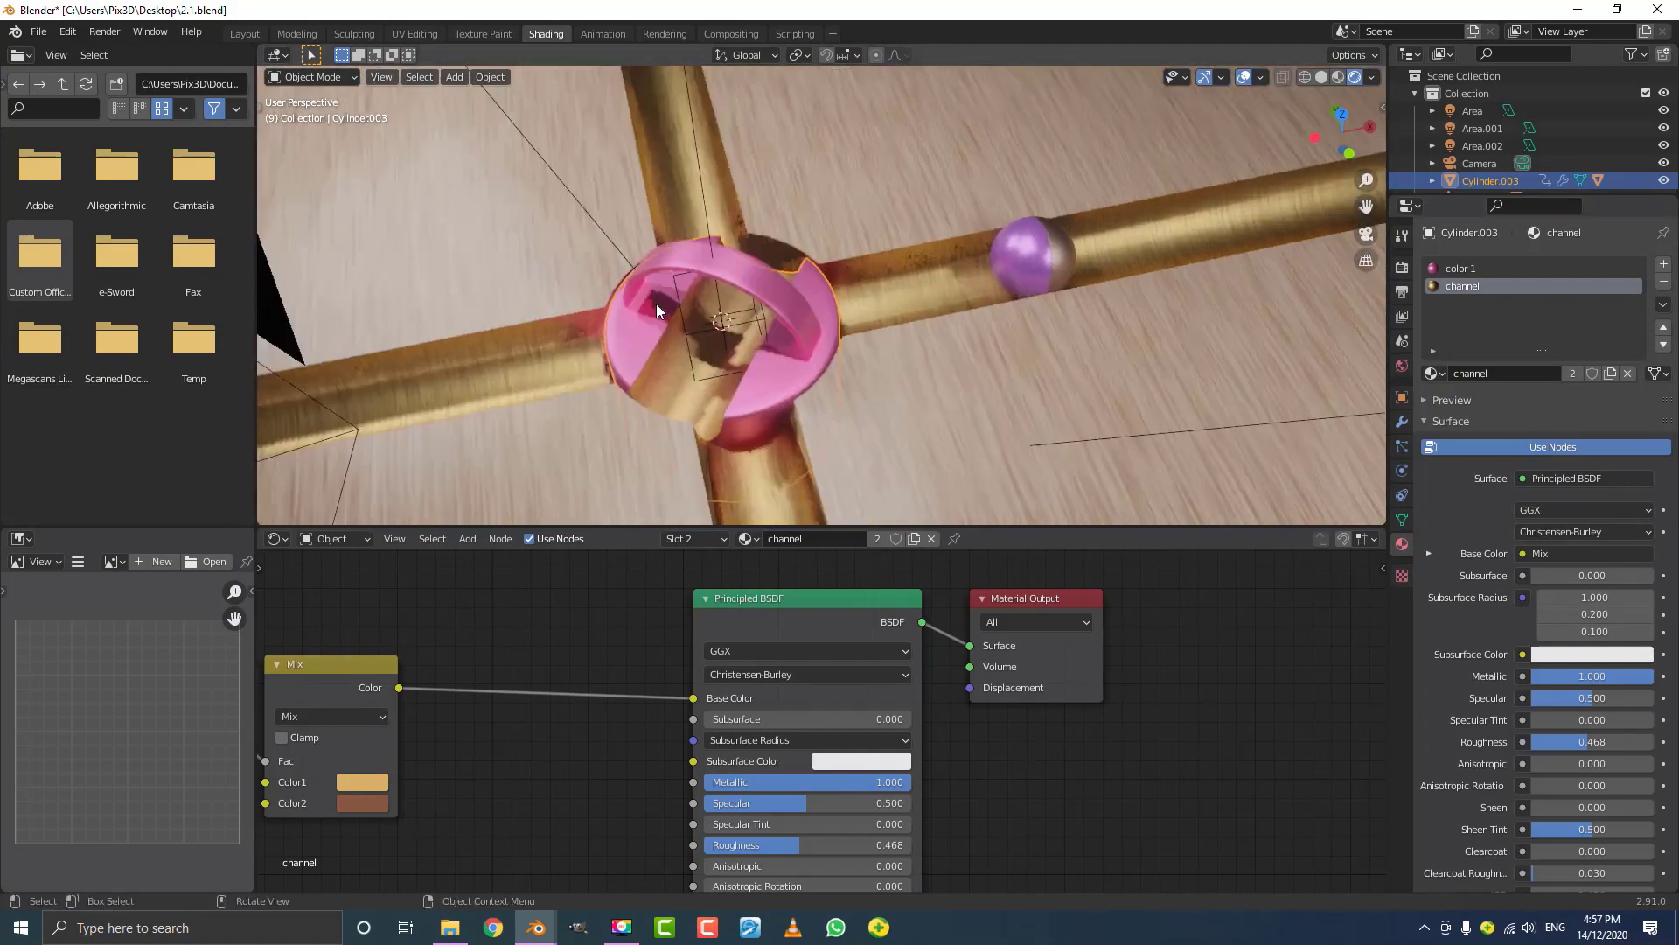
scroll(730, 294, "up", 1)
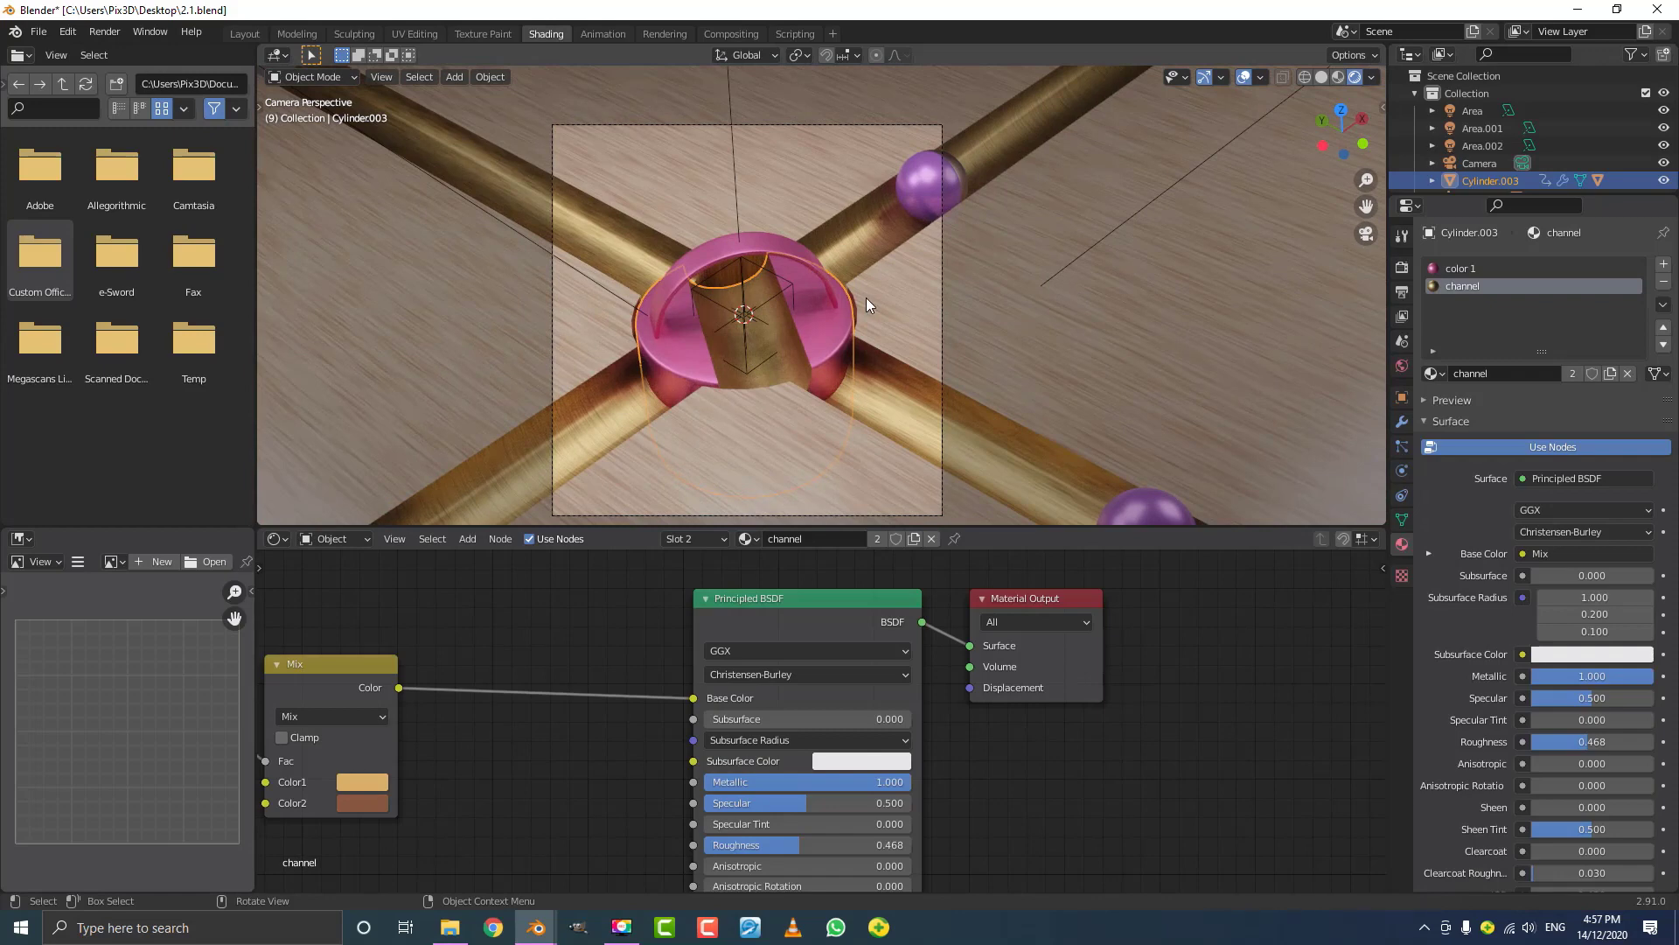
scroll(755, 238, "up", 3)
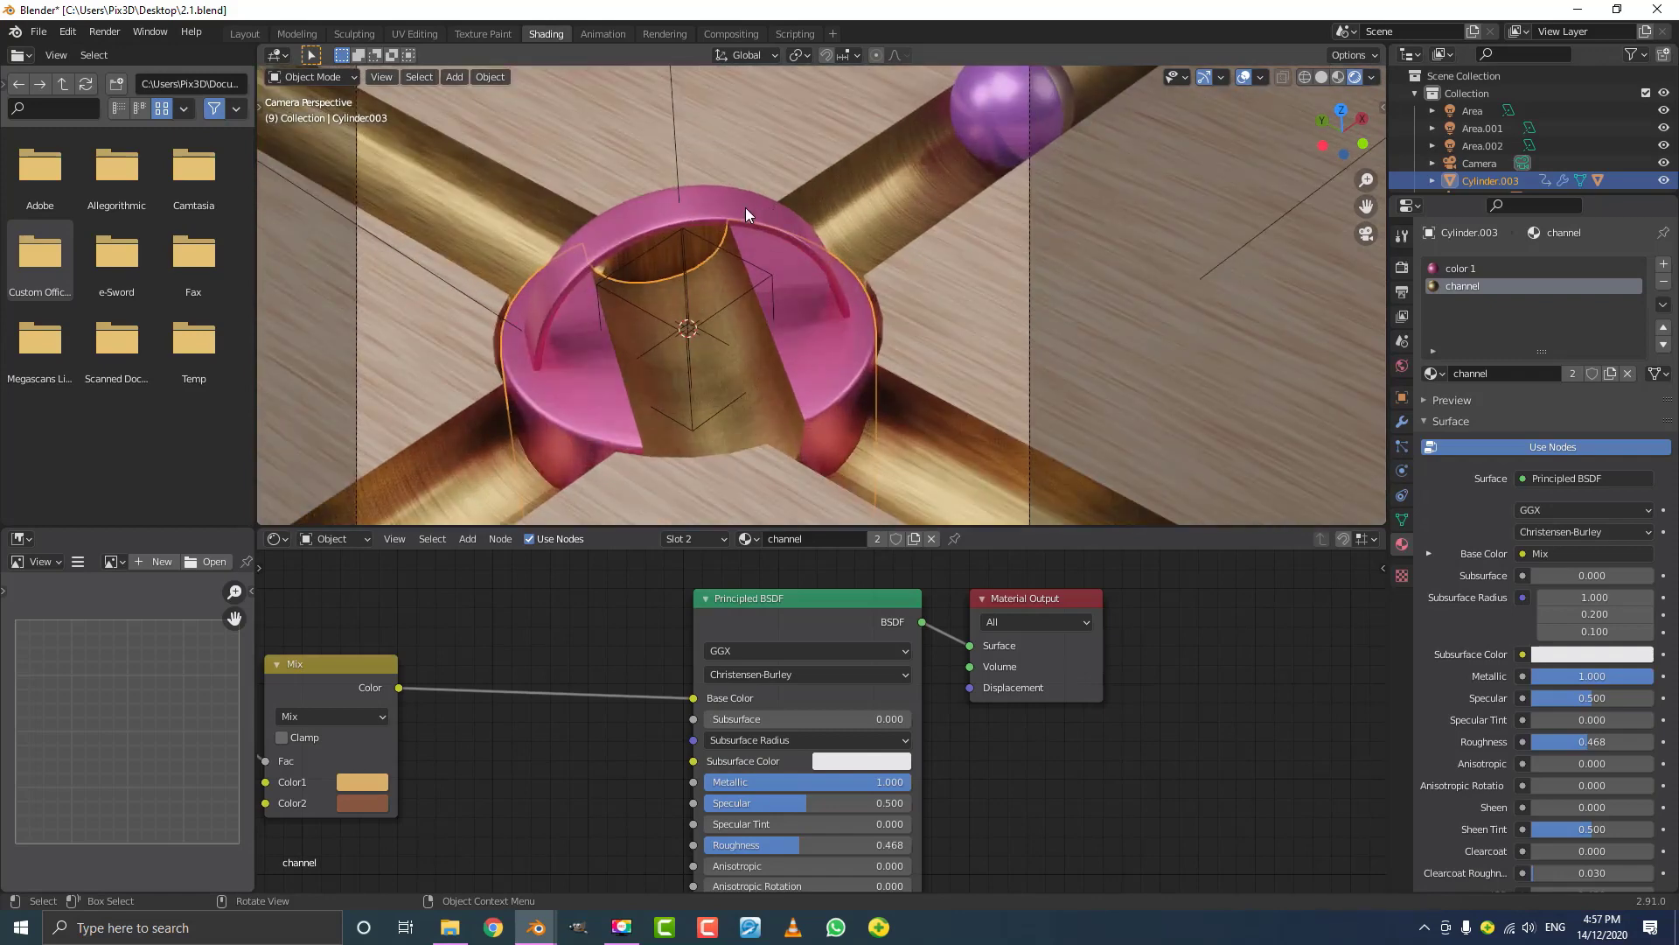
- Select the faces along the underside of the pink arch in Edit Mode, using wireframe shading to reach them
left_click(746, 207)
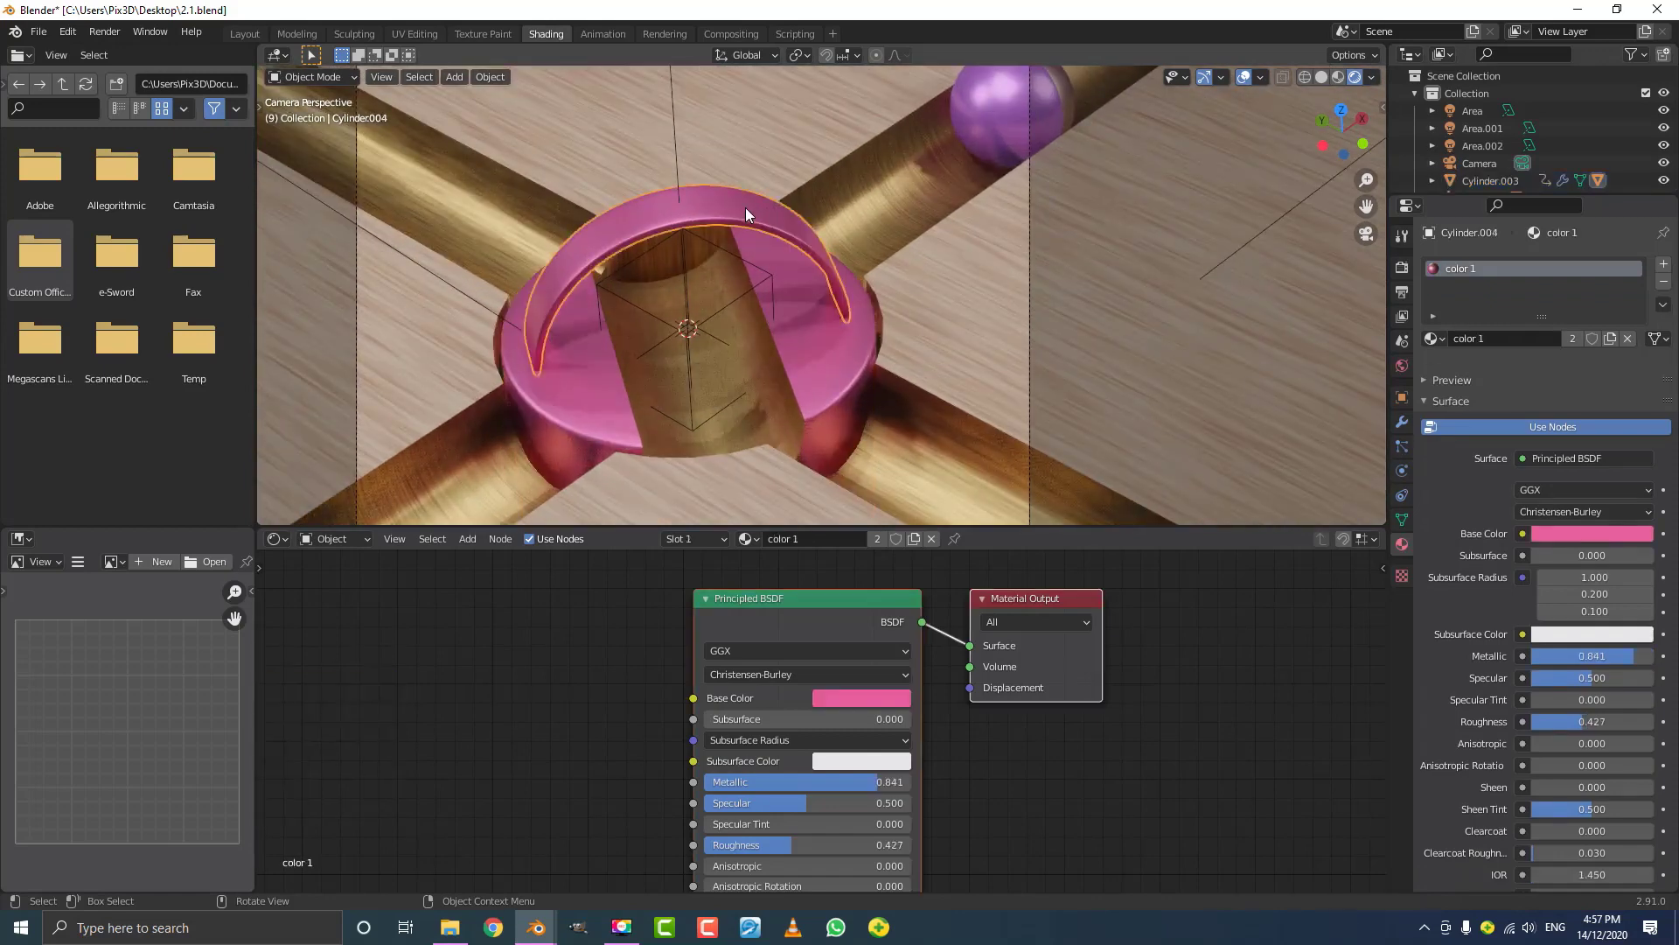
scroll(746, 215, "down", 3)
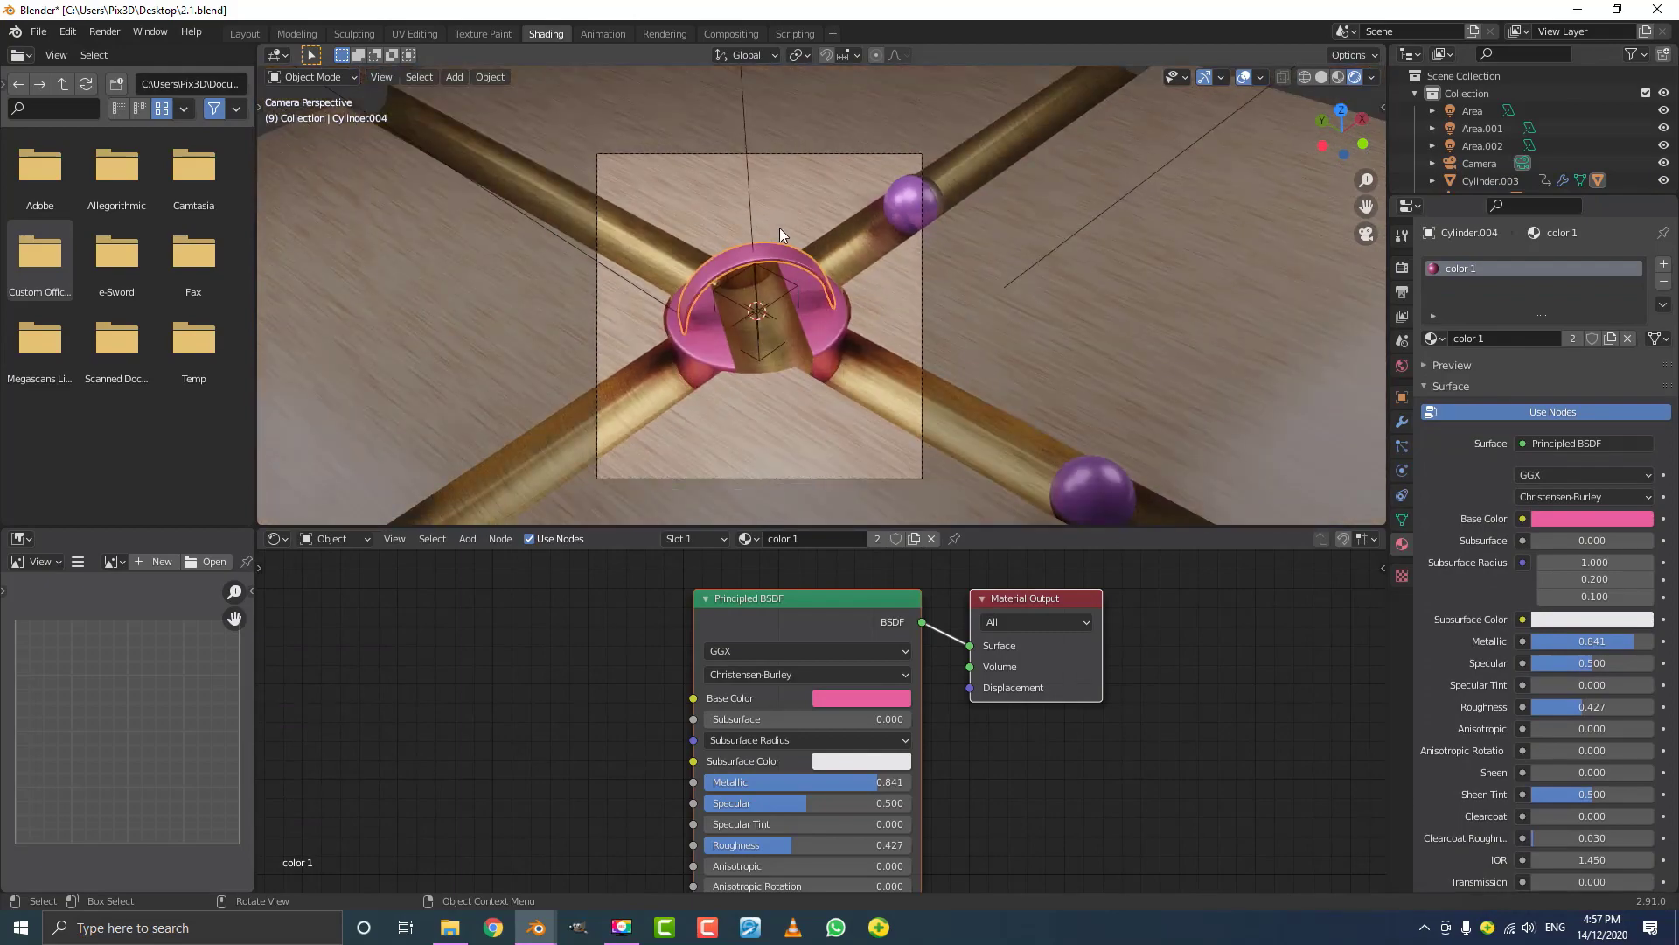
key("Tab")
middle_click_drag(779, 234, 868, 287)
scroll(868, 287, "up", 6)
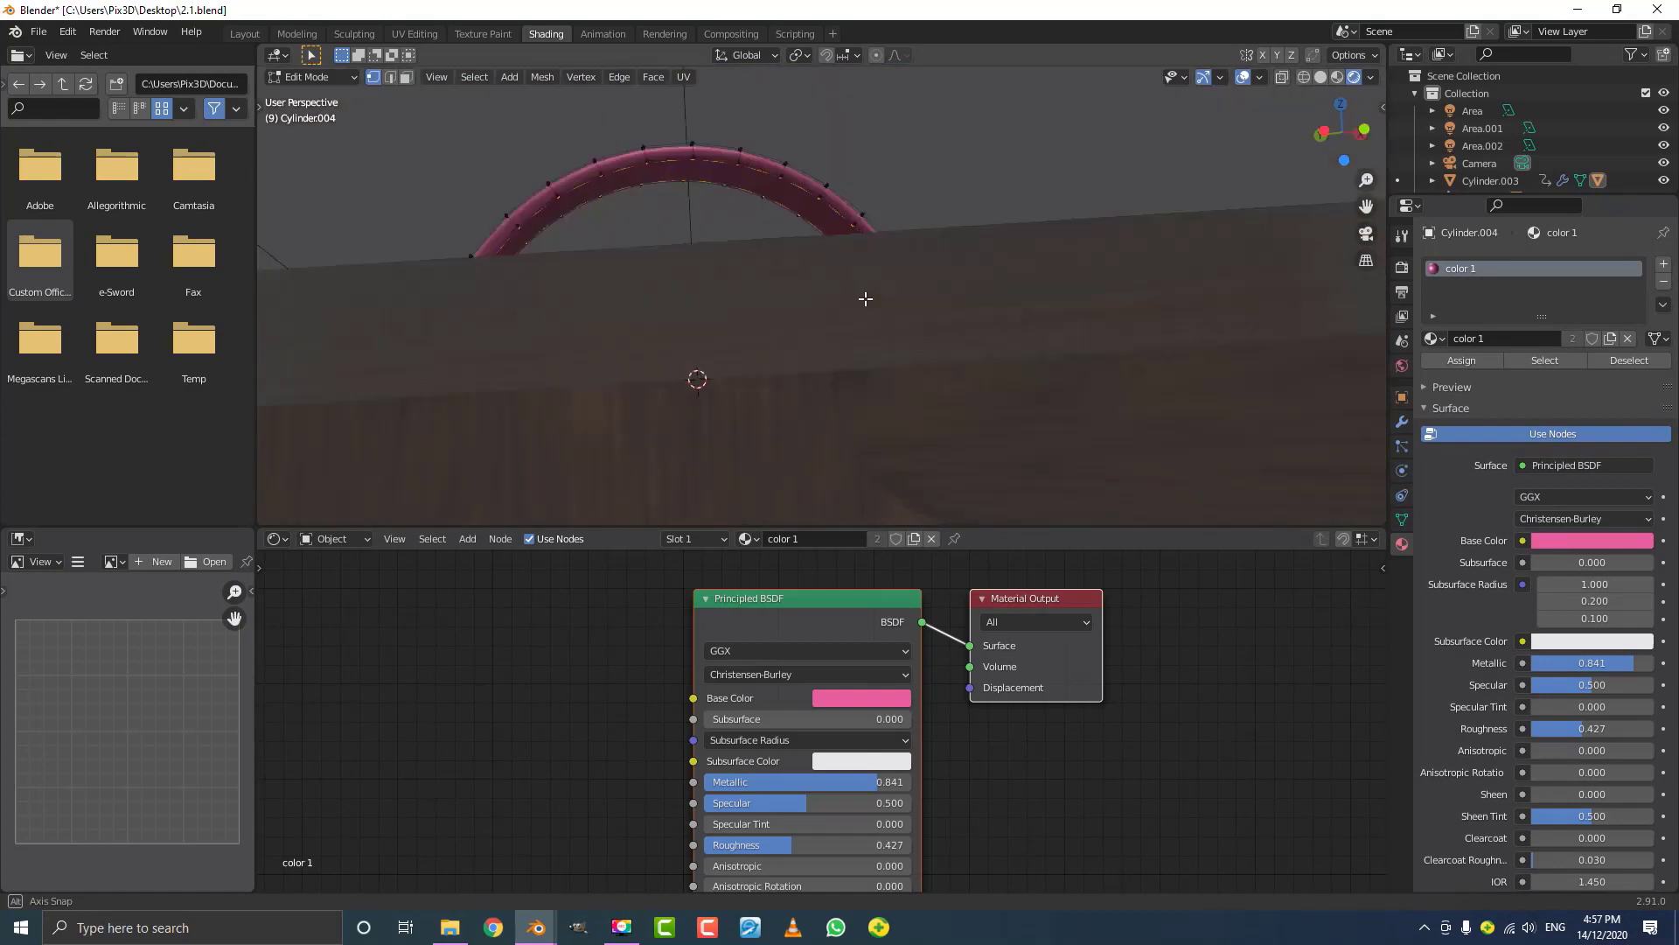
middle_click_drag(478, 376, 415, 448)
key("z")
left_click(363, 433)
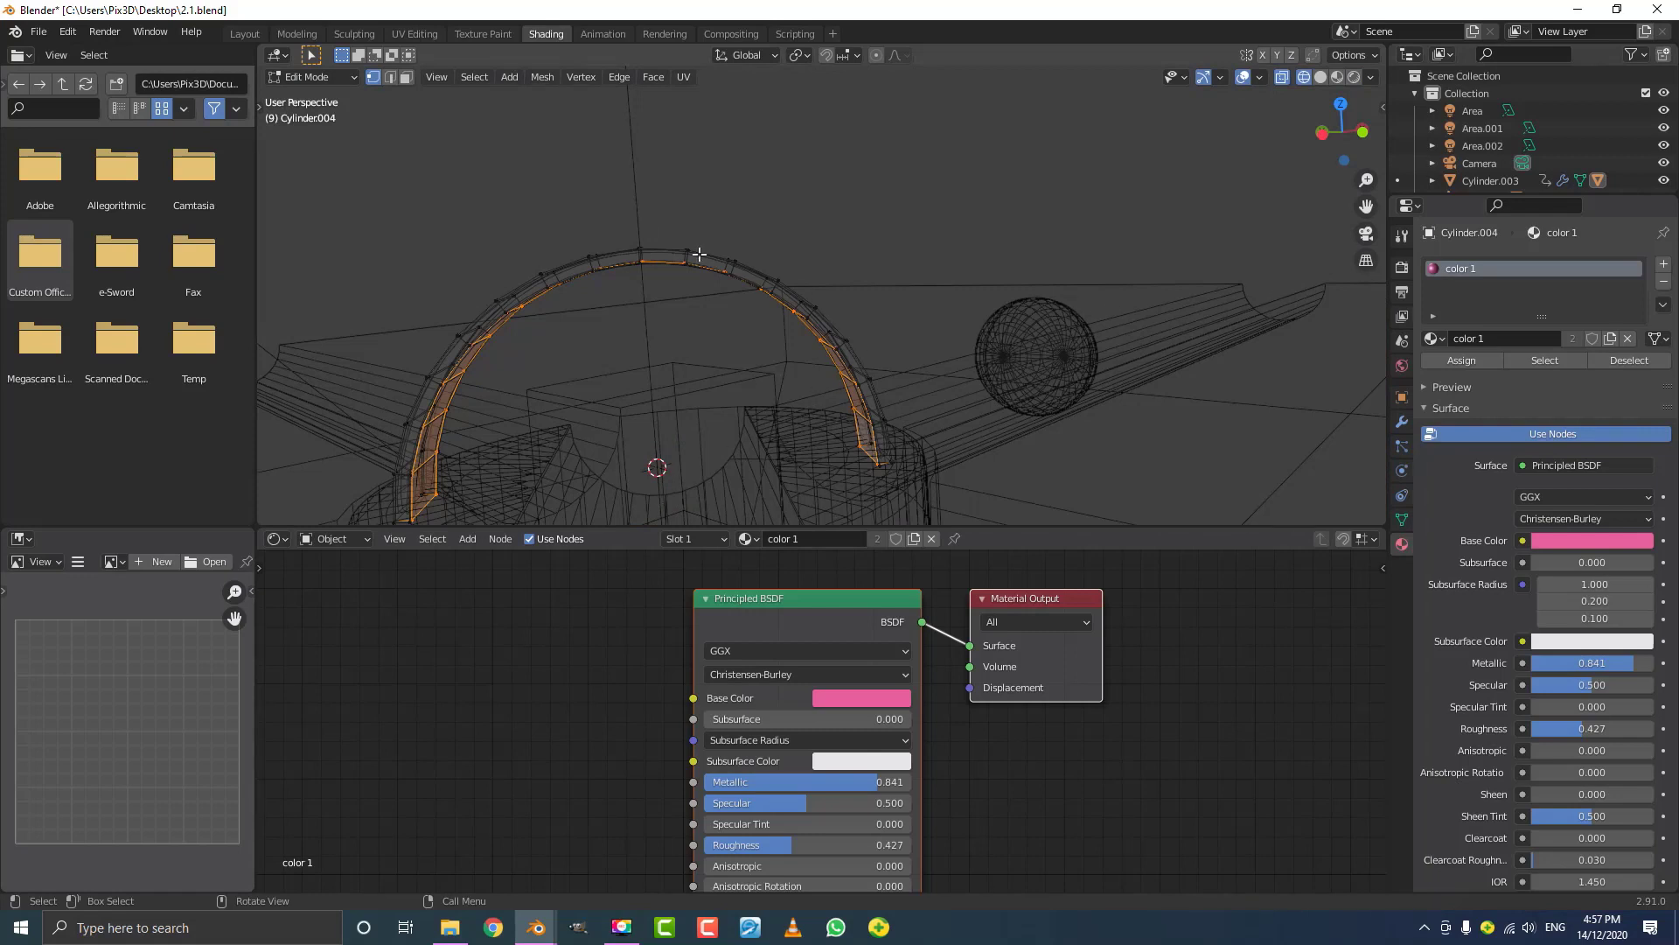
- Add a second material slot to the arch with a new material, assign it to the selected inner faces and show solid shading
left_click(1664, 265)
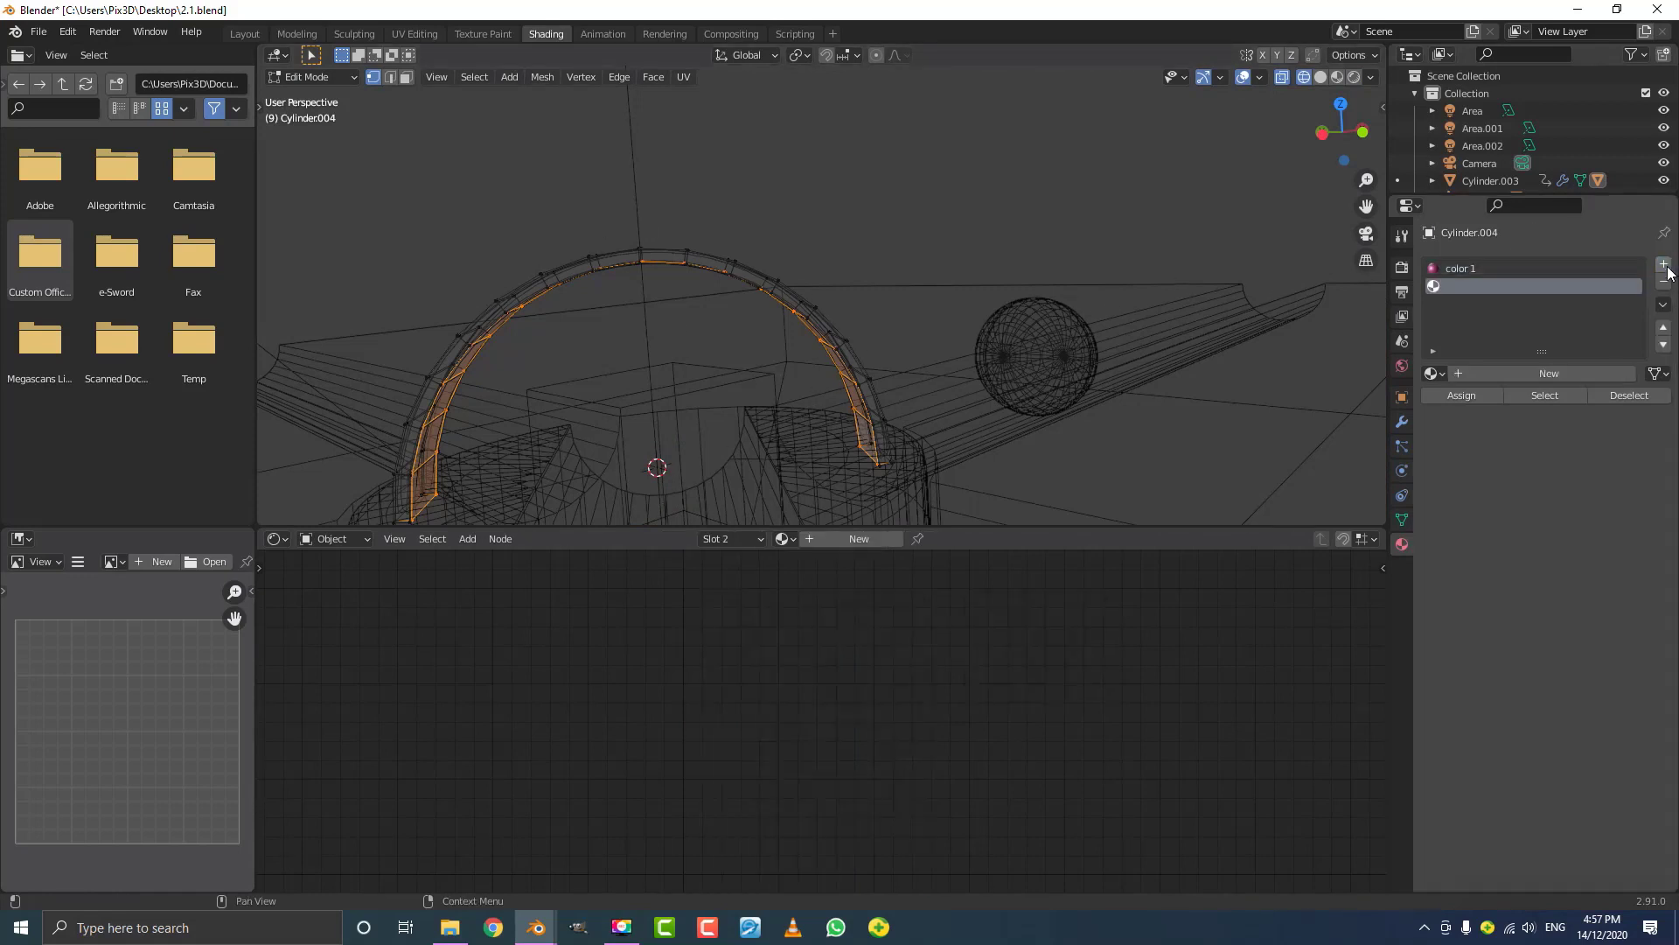
left_click(1543, 371)
left_click(1478, 399)
key("z")
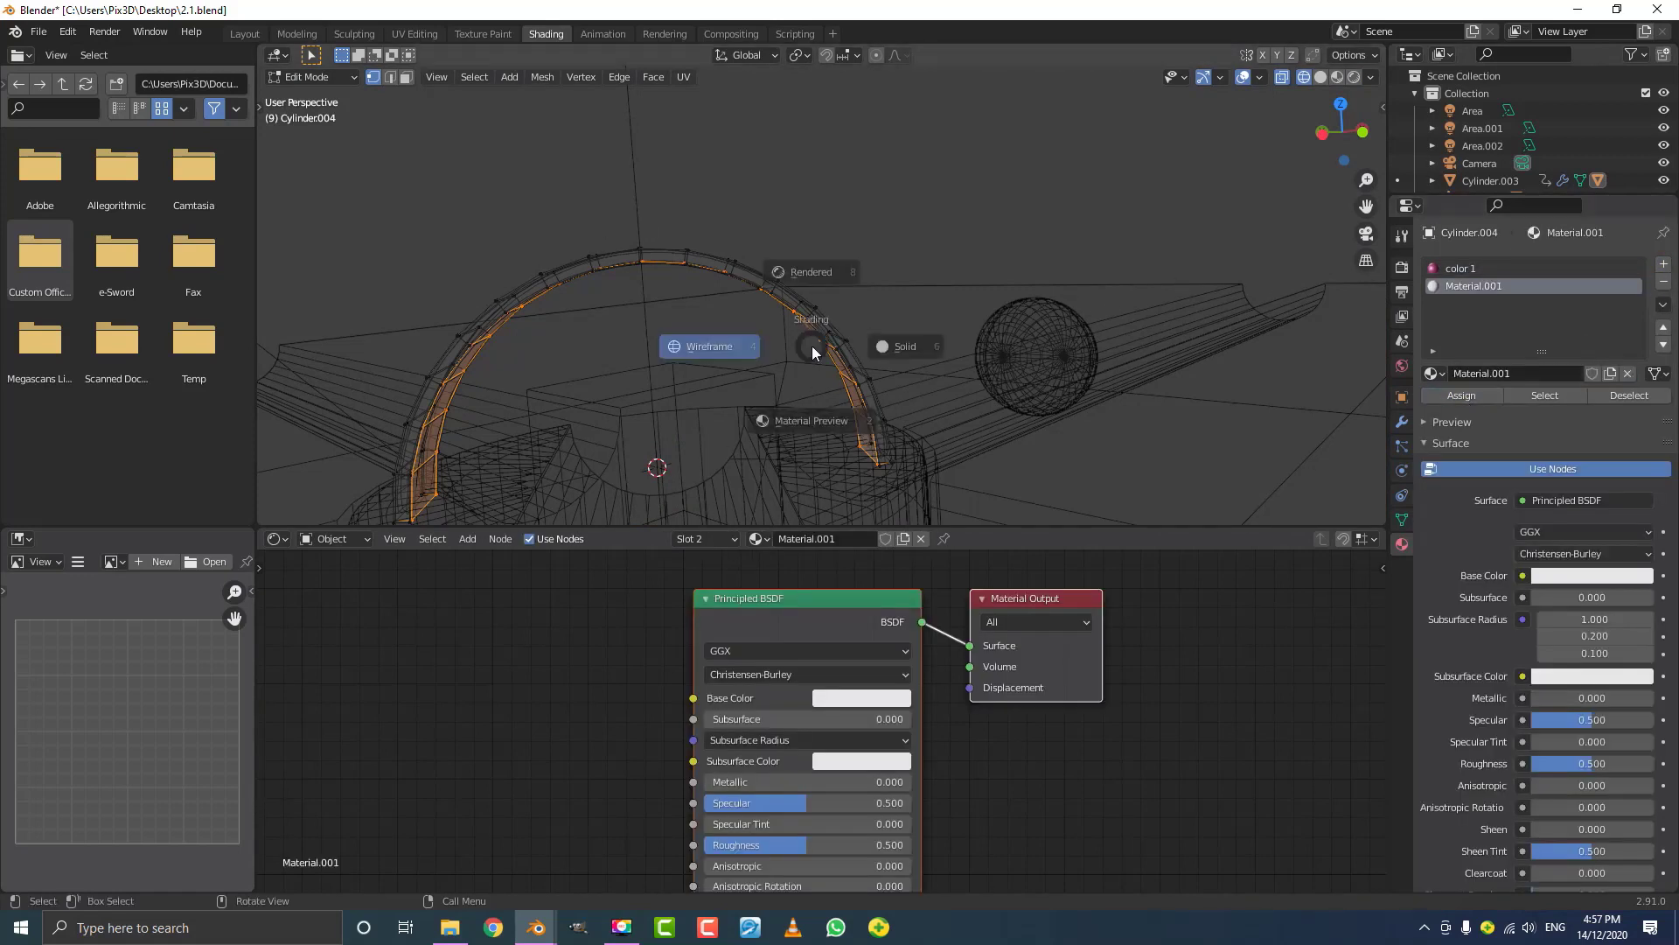
left_click(805, 433)
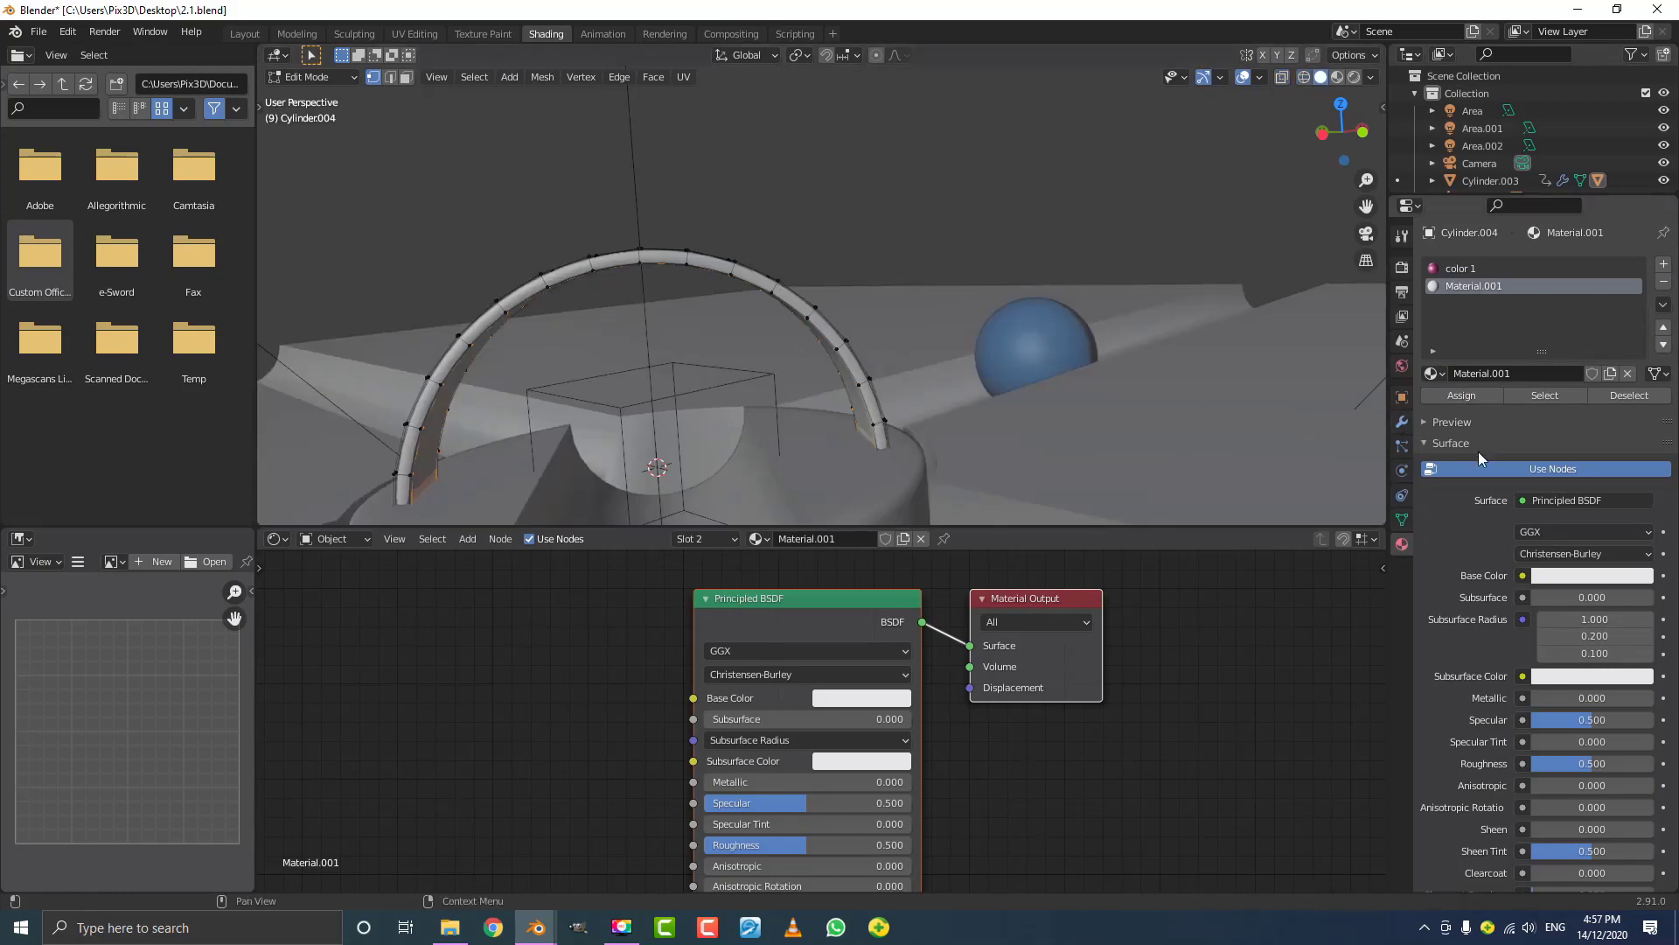
- Change the new material's surface shader to Emission with a light blue color and a strength of 14
left_click(1553, 500)
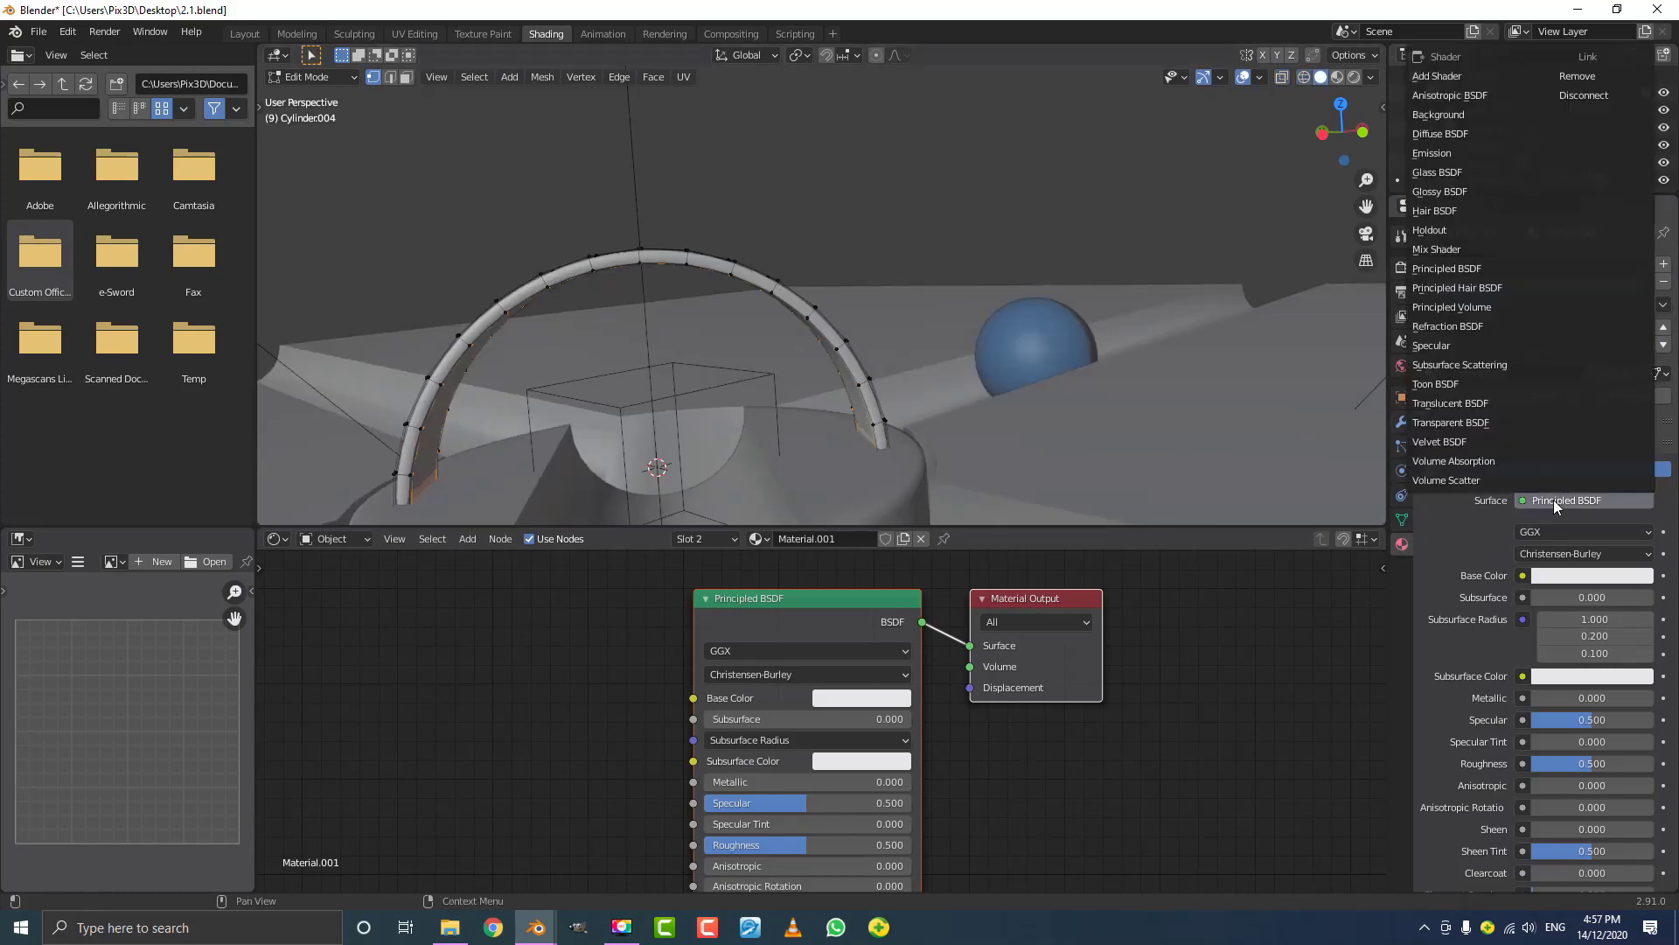
left_click(1532, 423)
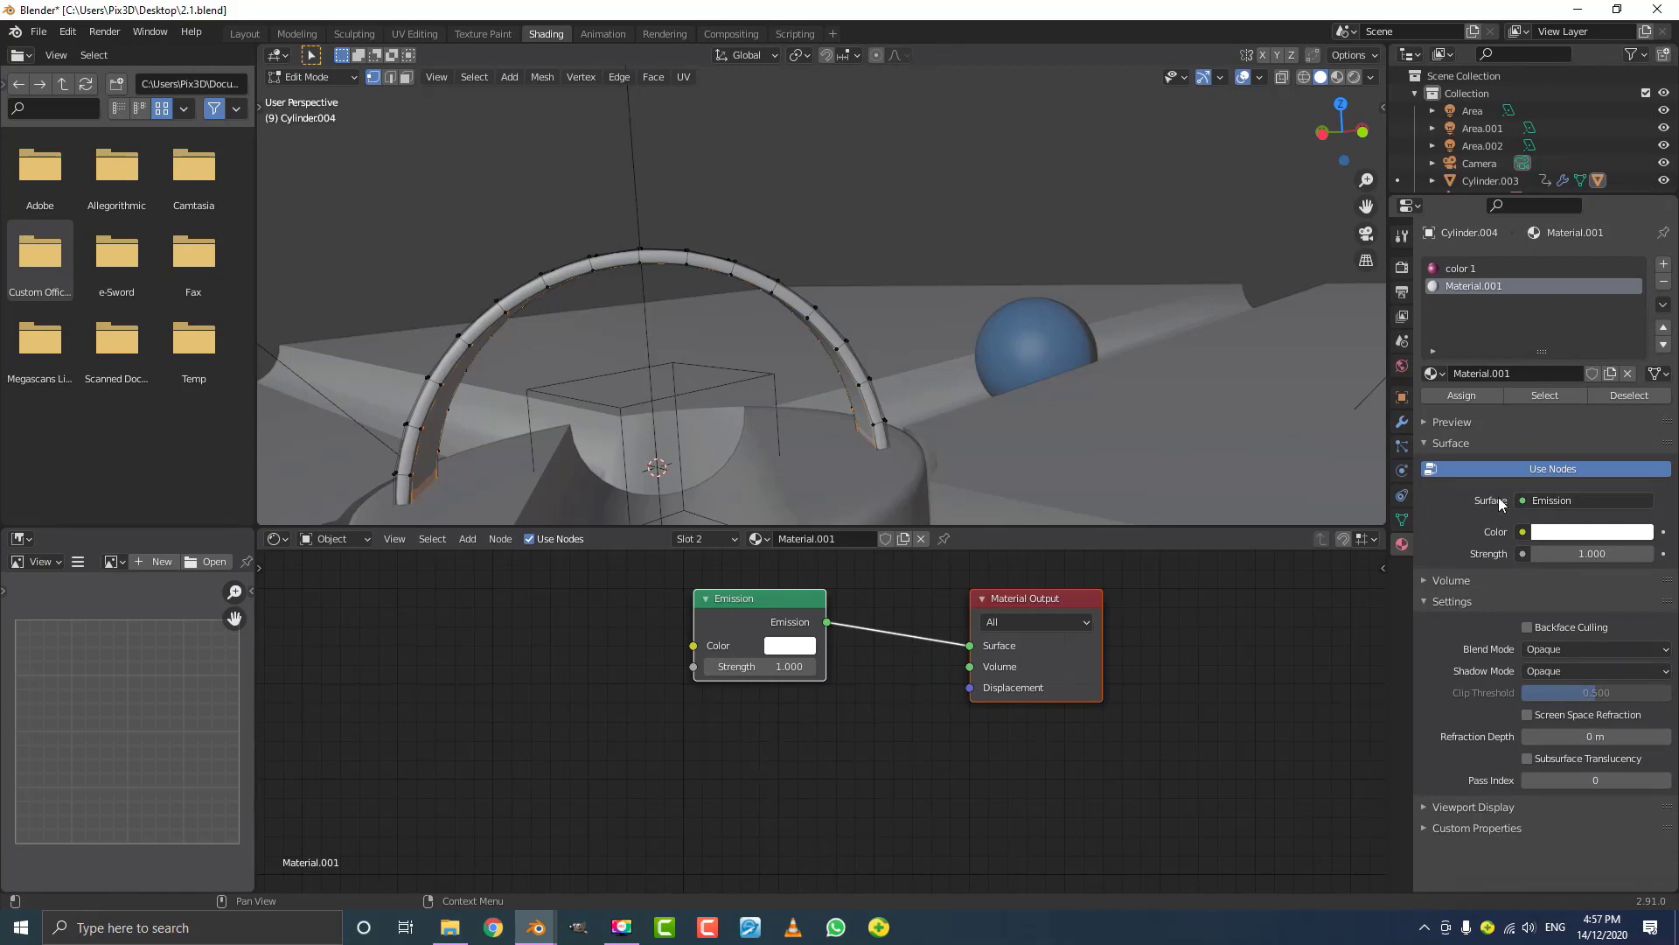
left_click(782, 651)
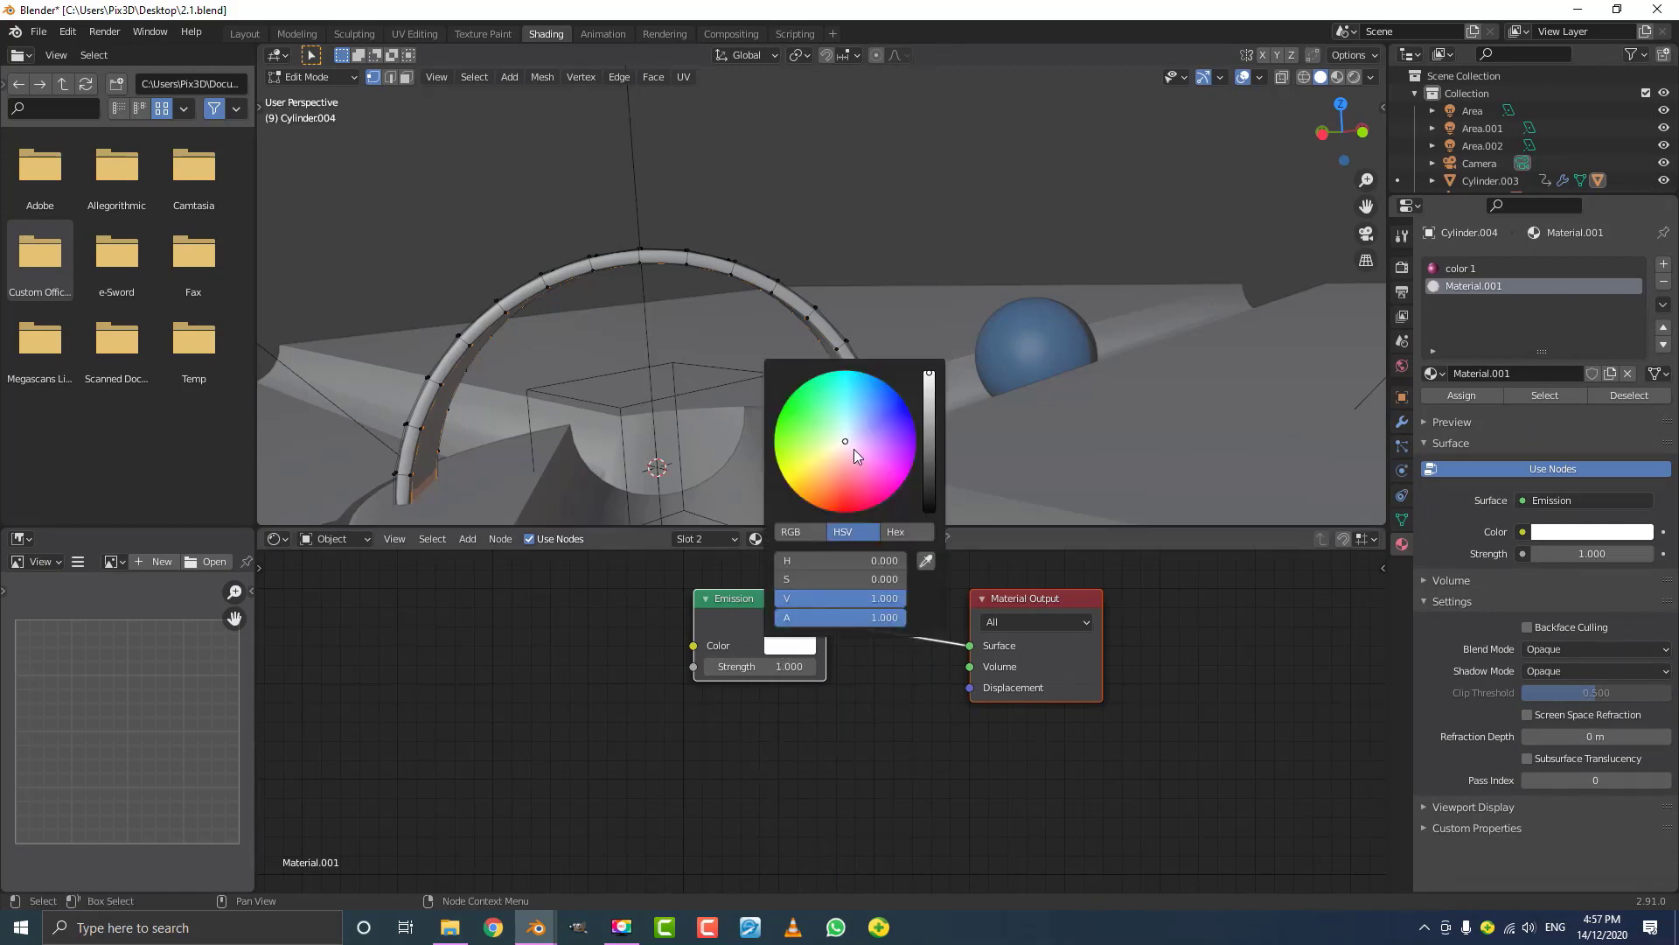
left_click_drag(853, 449, 868, 397)
left_click(758, 665)
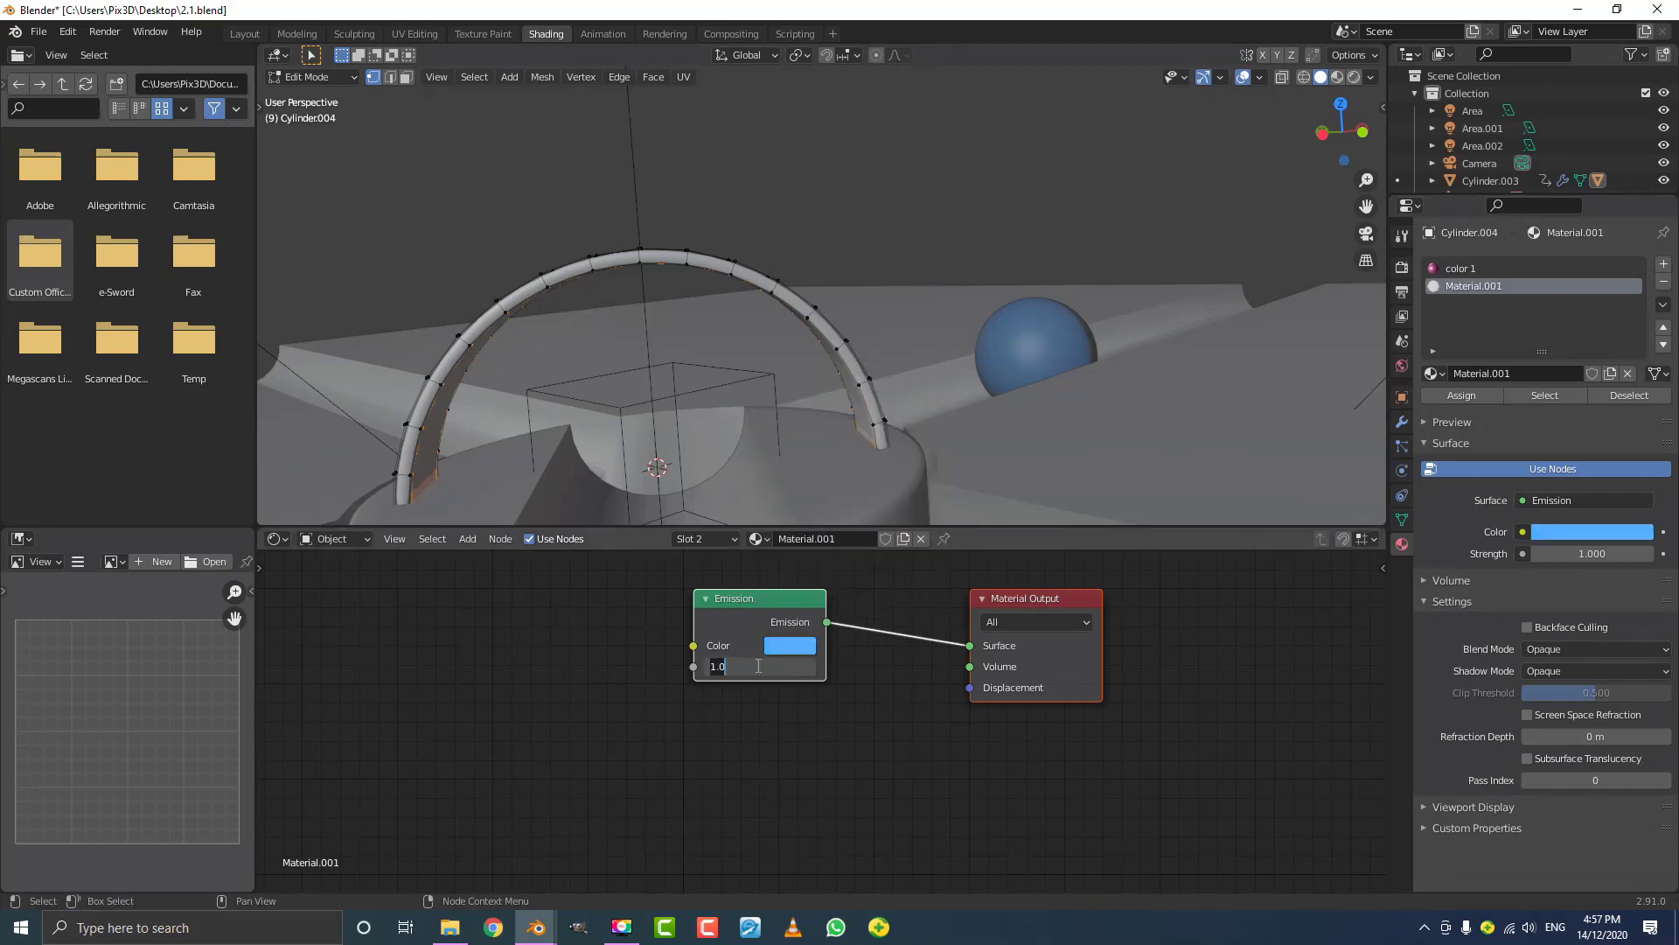
type("14")
key("Return")
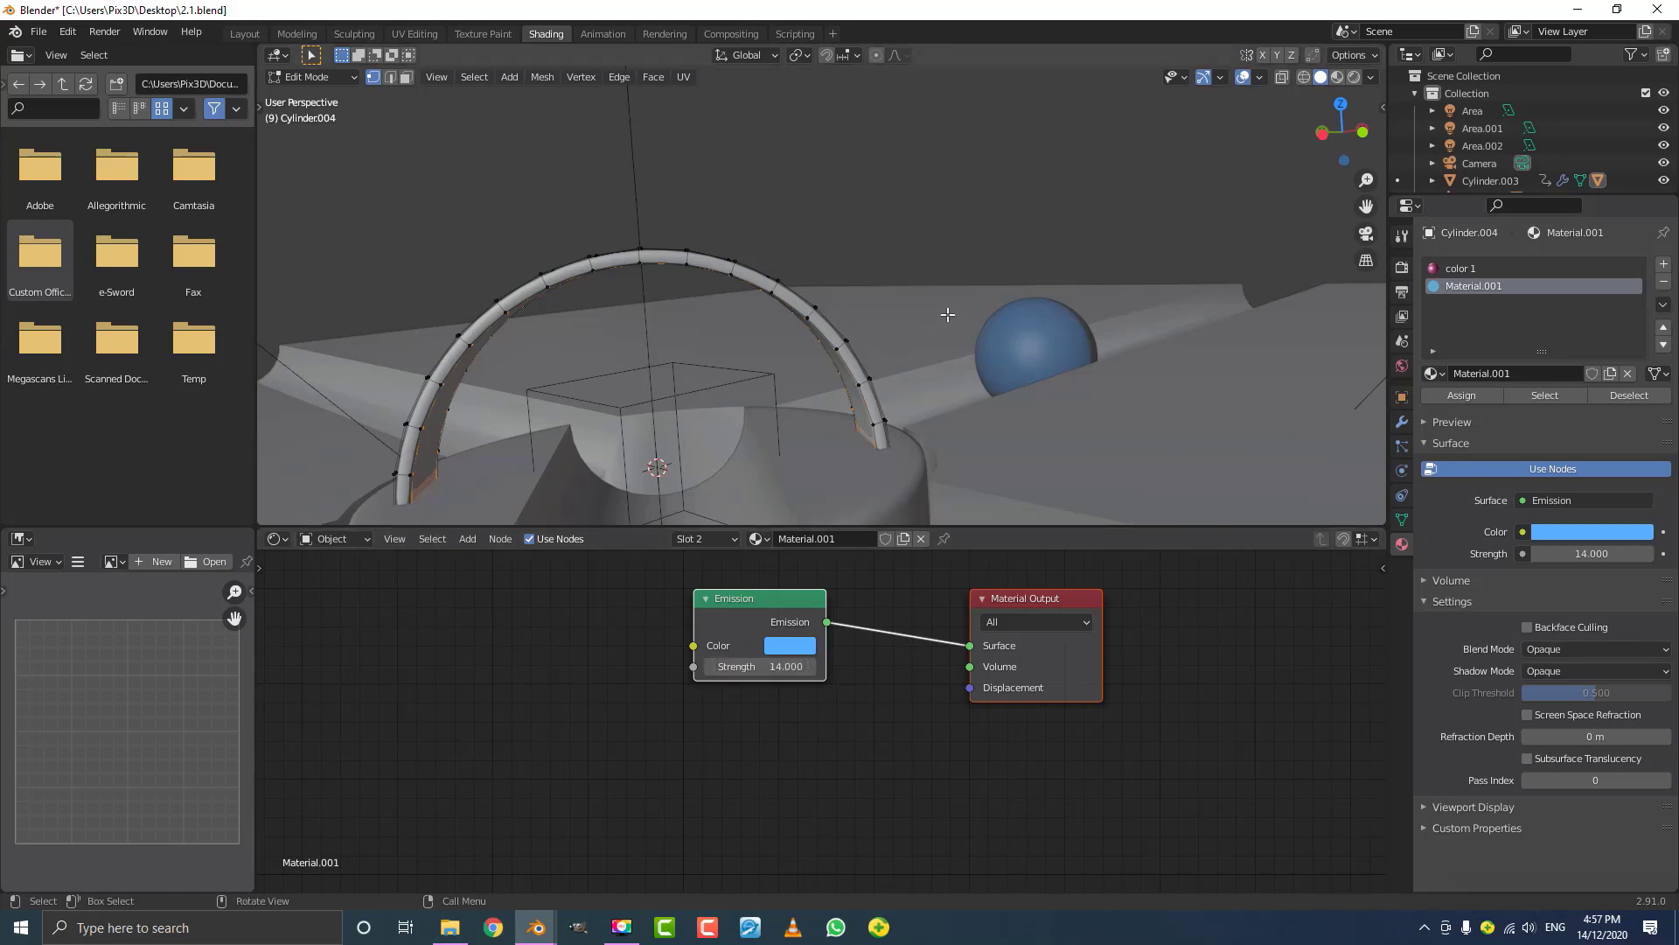
- Switch to rendered shading, return to Object Mode and check the arch's glowing underside through the camera
scroll(783, 337, "down", 5)
key("z")
left_click(780, 231)
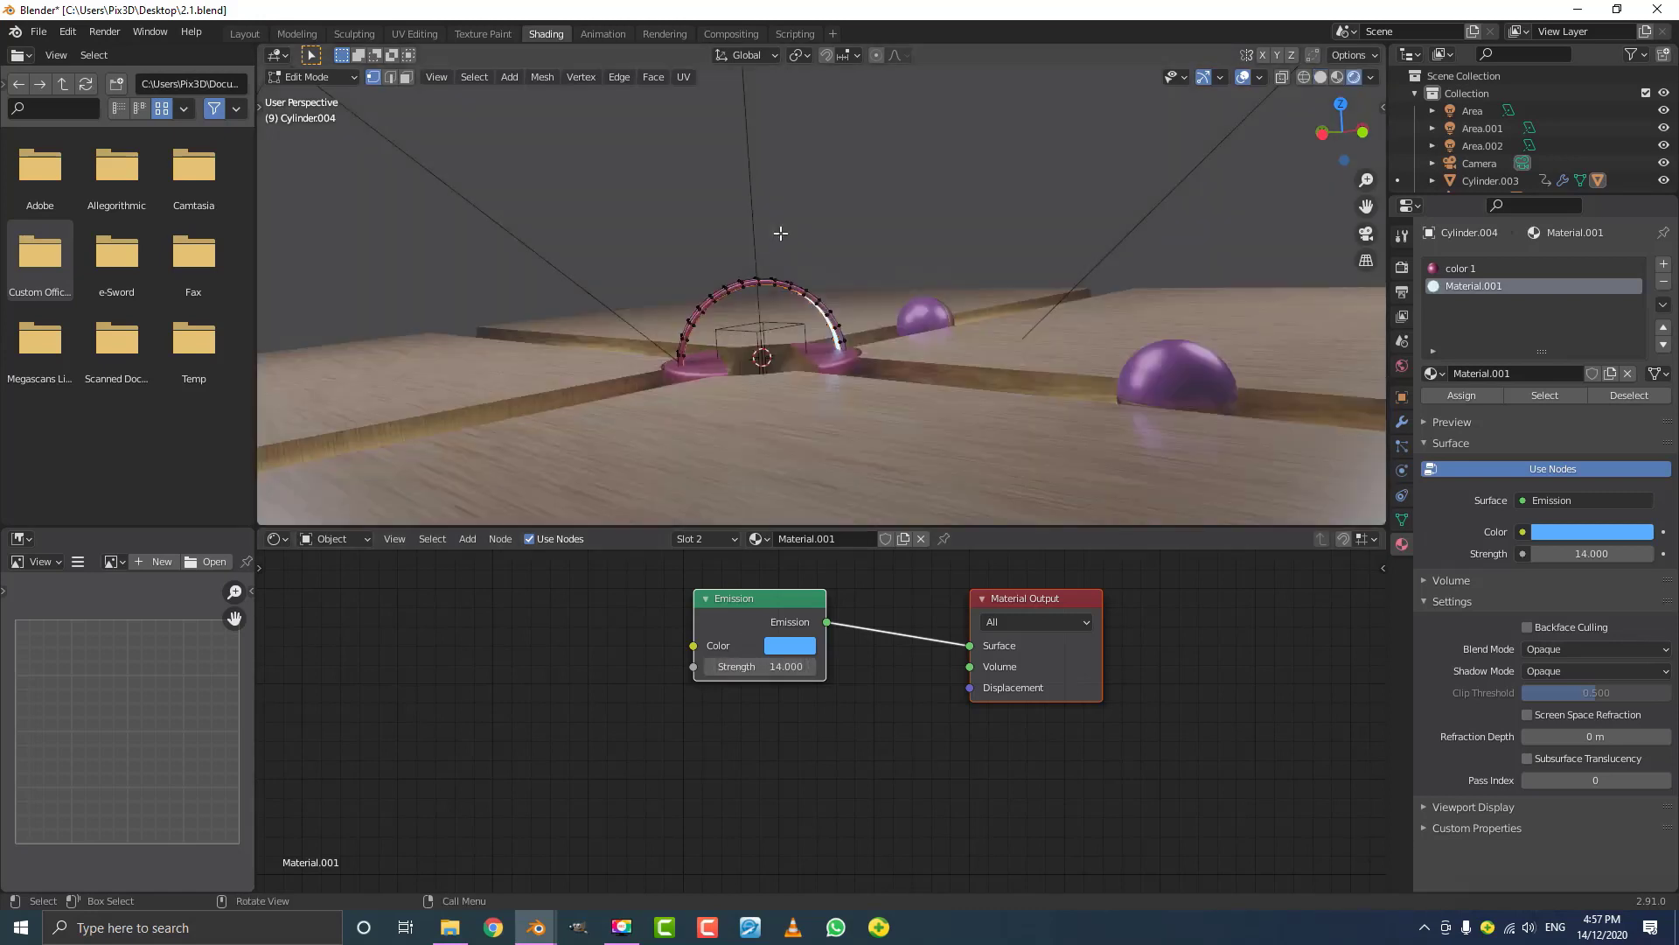
key("Tab")
middle_click_drag(840, 282, 914, 306)
key("KP_0")
scroll(819, 328, "up", 3)
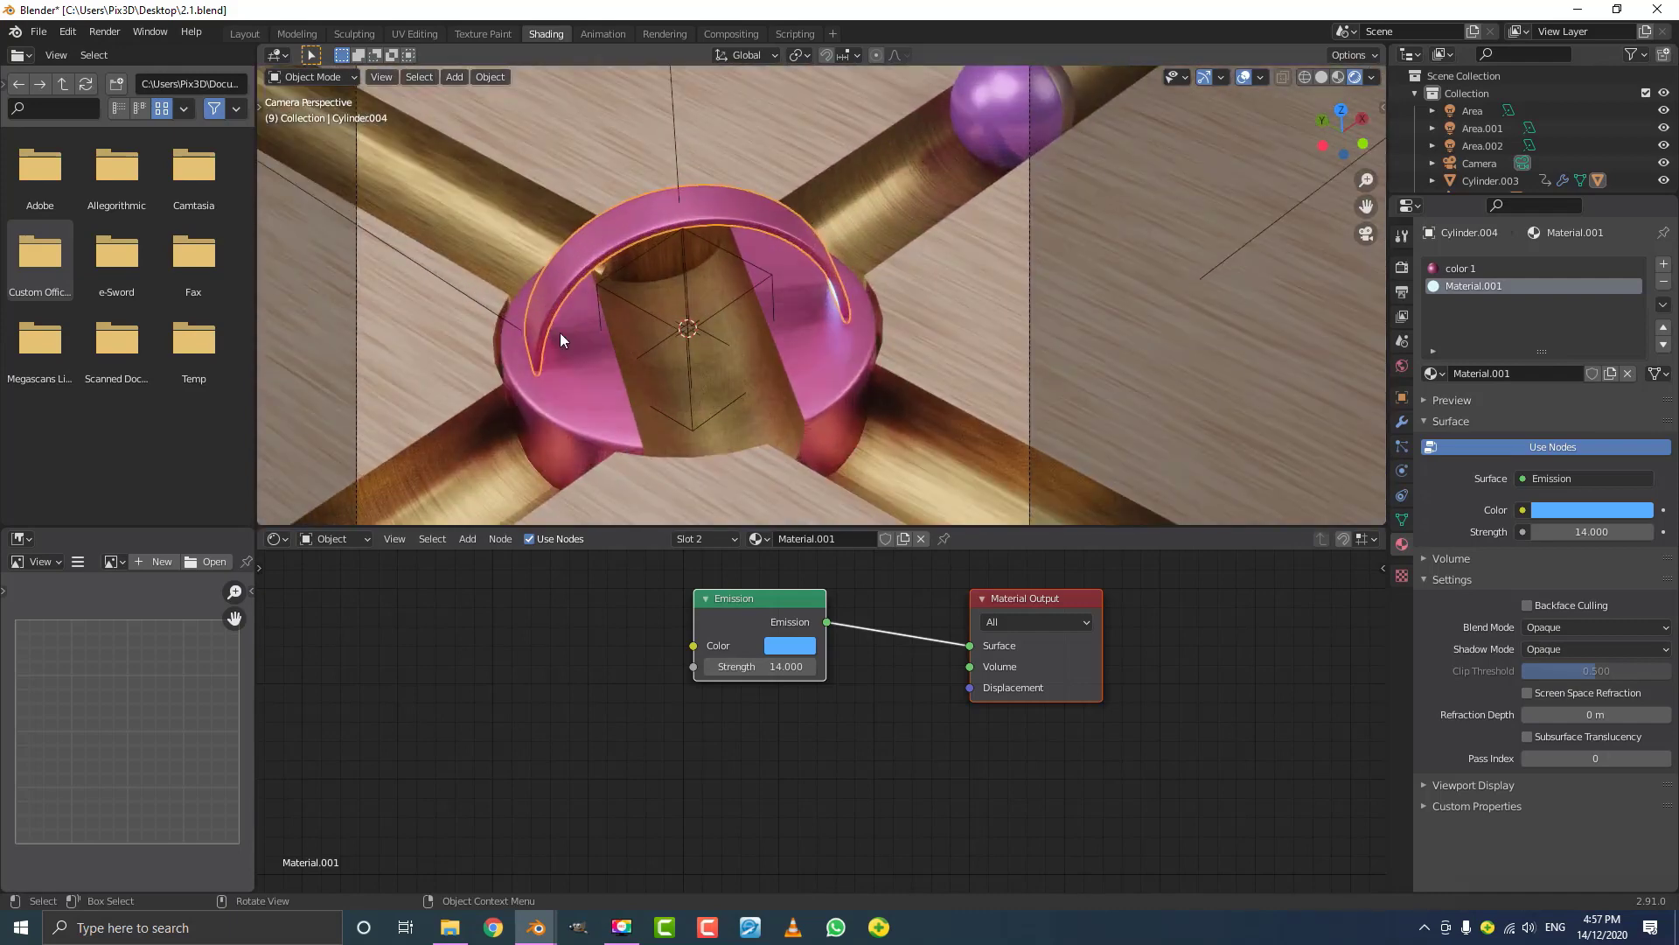
scroll(713, 446, "down", 2)
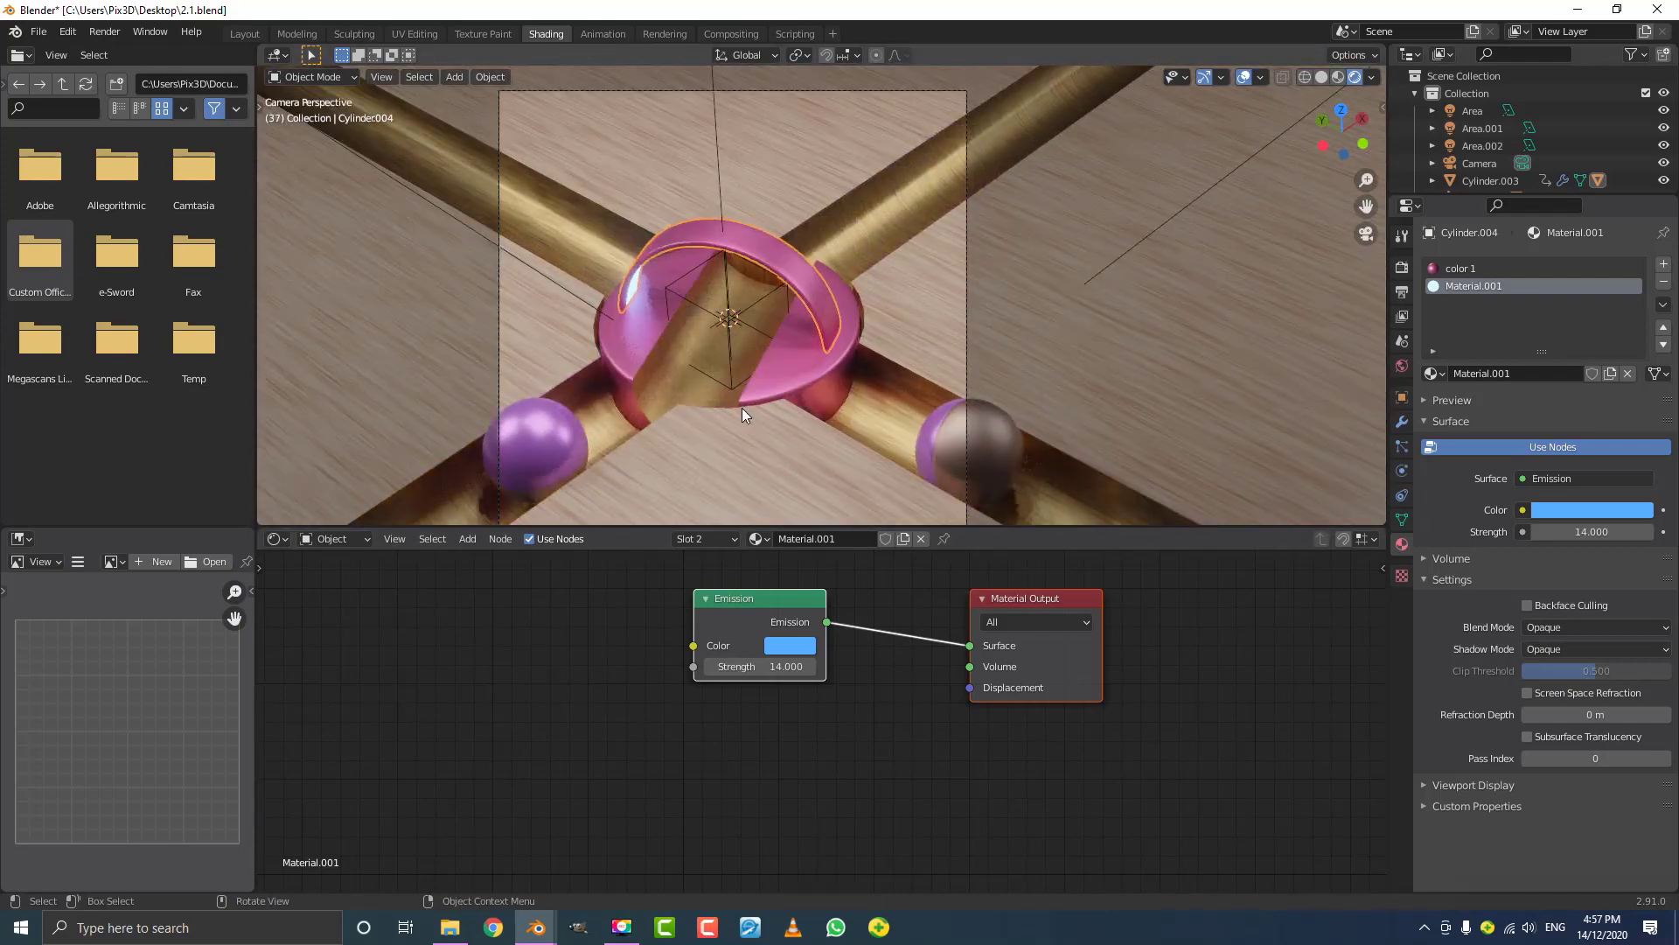
- Lower the arch's emission strength to 7 and preview it with animation playback
mouse_move(719, 665)
left_mouse_down()
mouse_move(778, 664)
mouse_move(705, 665)
left_mouse_up()
key("space")
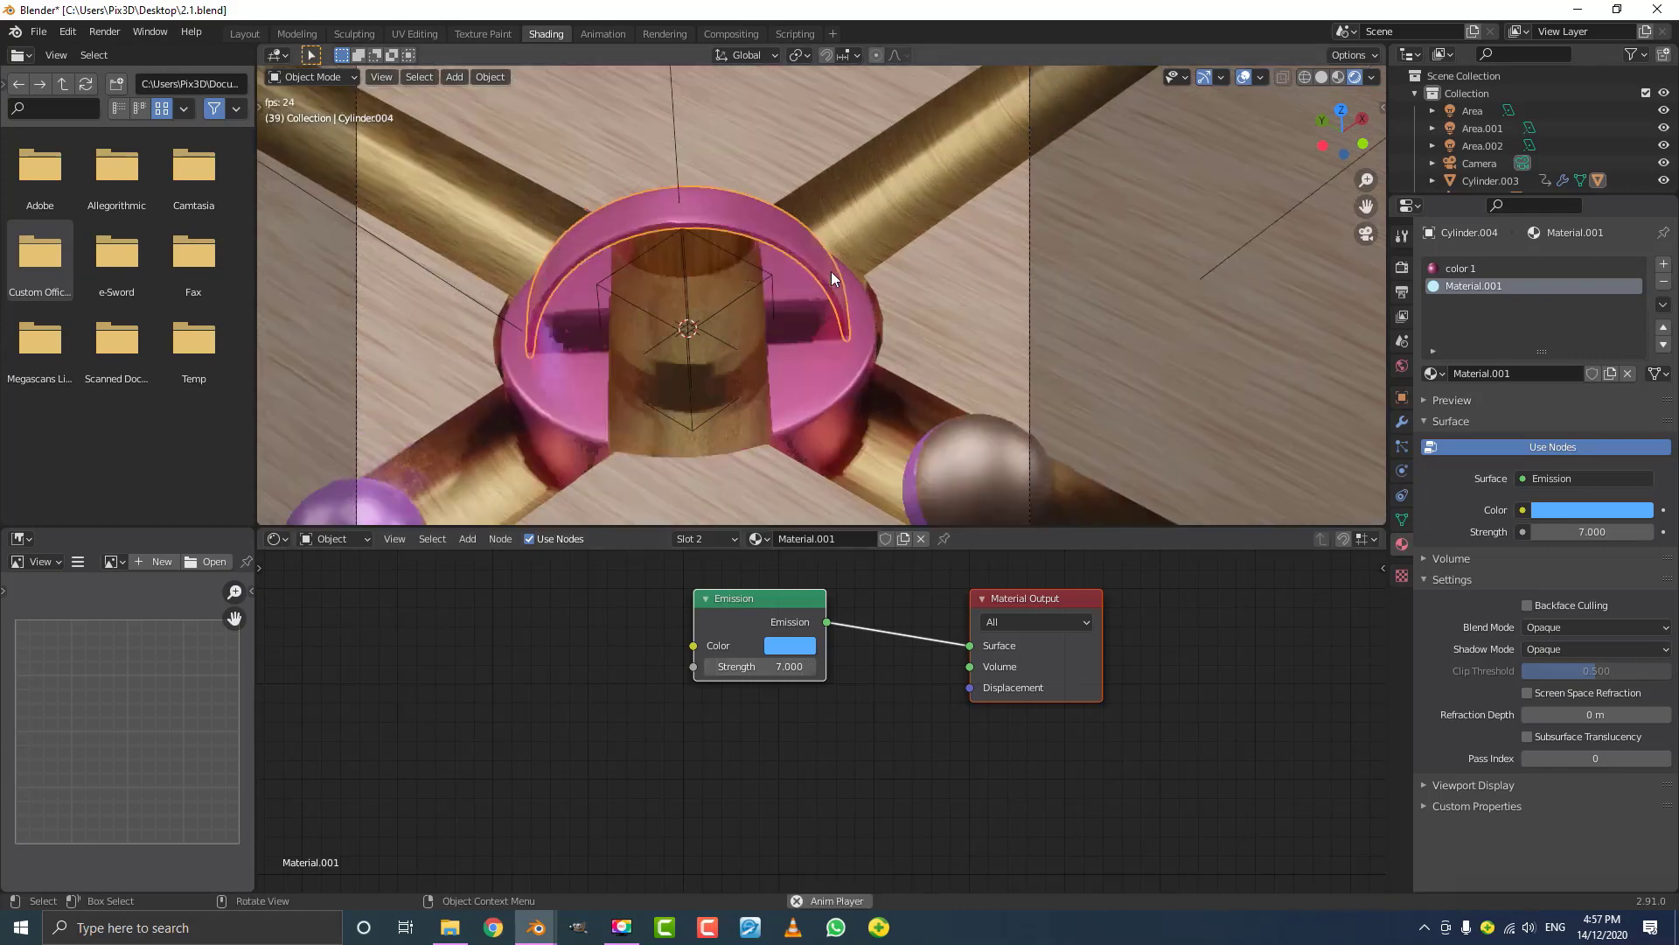
key("space")
- Change the arch's emission color to pinkish magenta, settle its strength at 9 and preview the animation
left_click(790, 648)
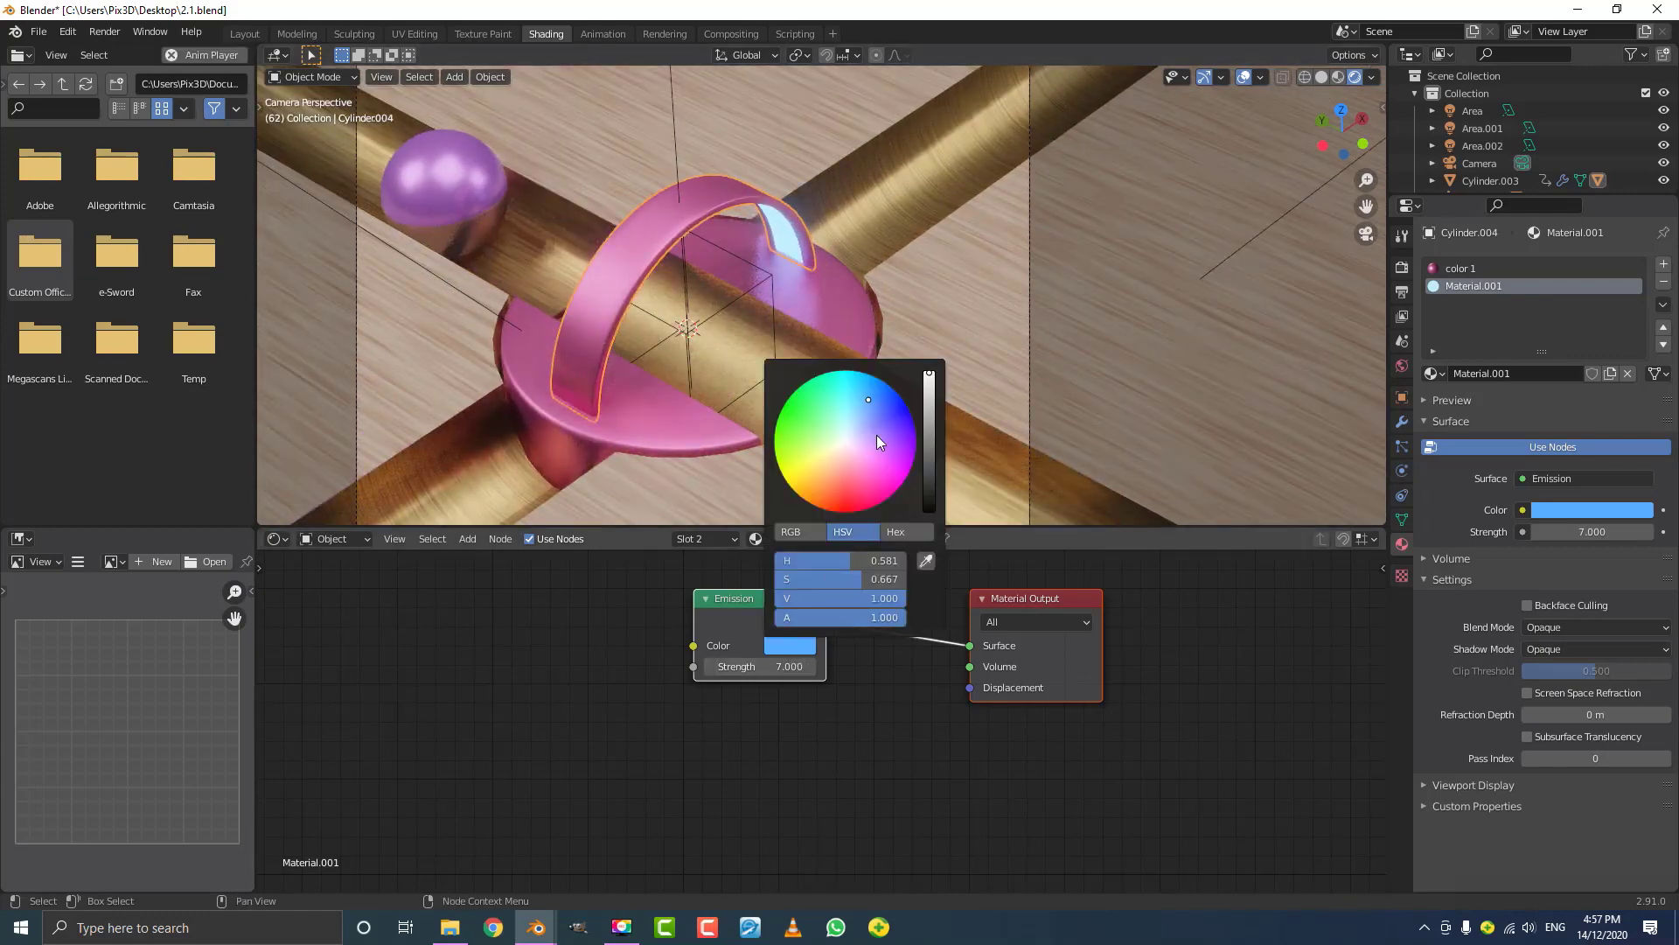
mouse_move(877, 434)
left_mouse_down()
mouse_move(873, 407)
mouse_move(868, 471)
mouse_move(879, 458)
left_mouse_up()
left_click(760, 667)
type("12.5")
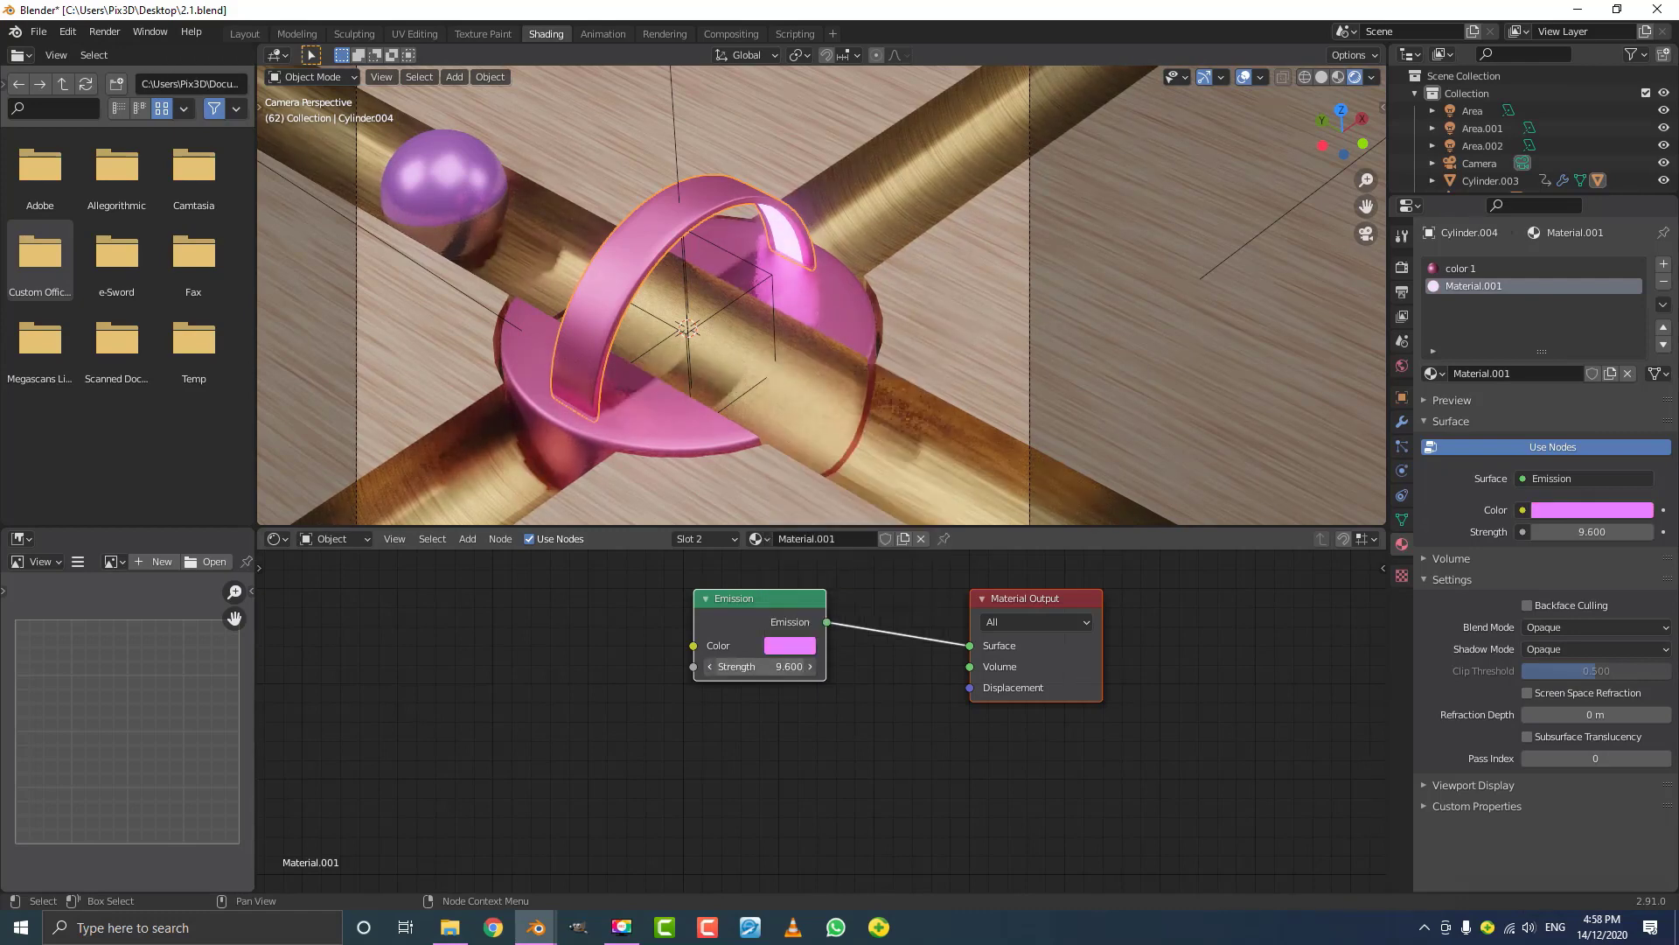
key("Return")
left_click_drag(759, 667, 729, 666)
scroll(822, 288, "down", 3)
key("space")
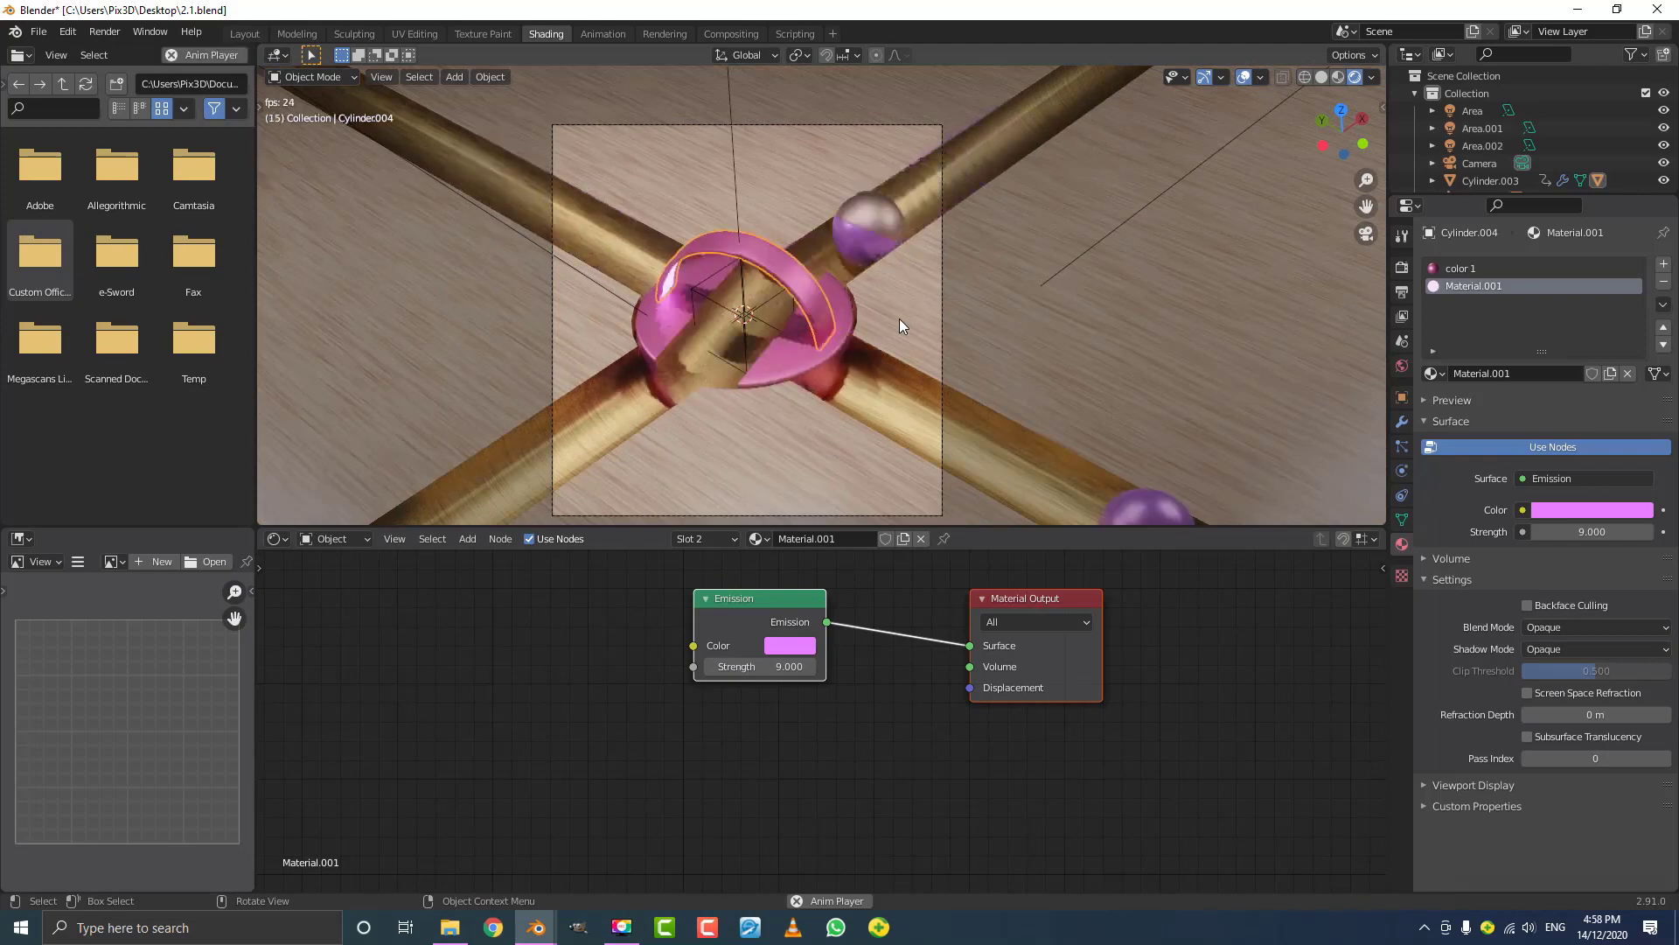
key("space")
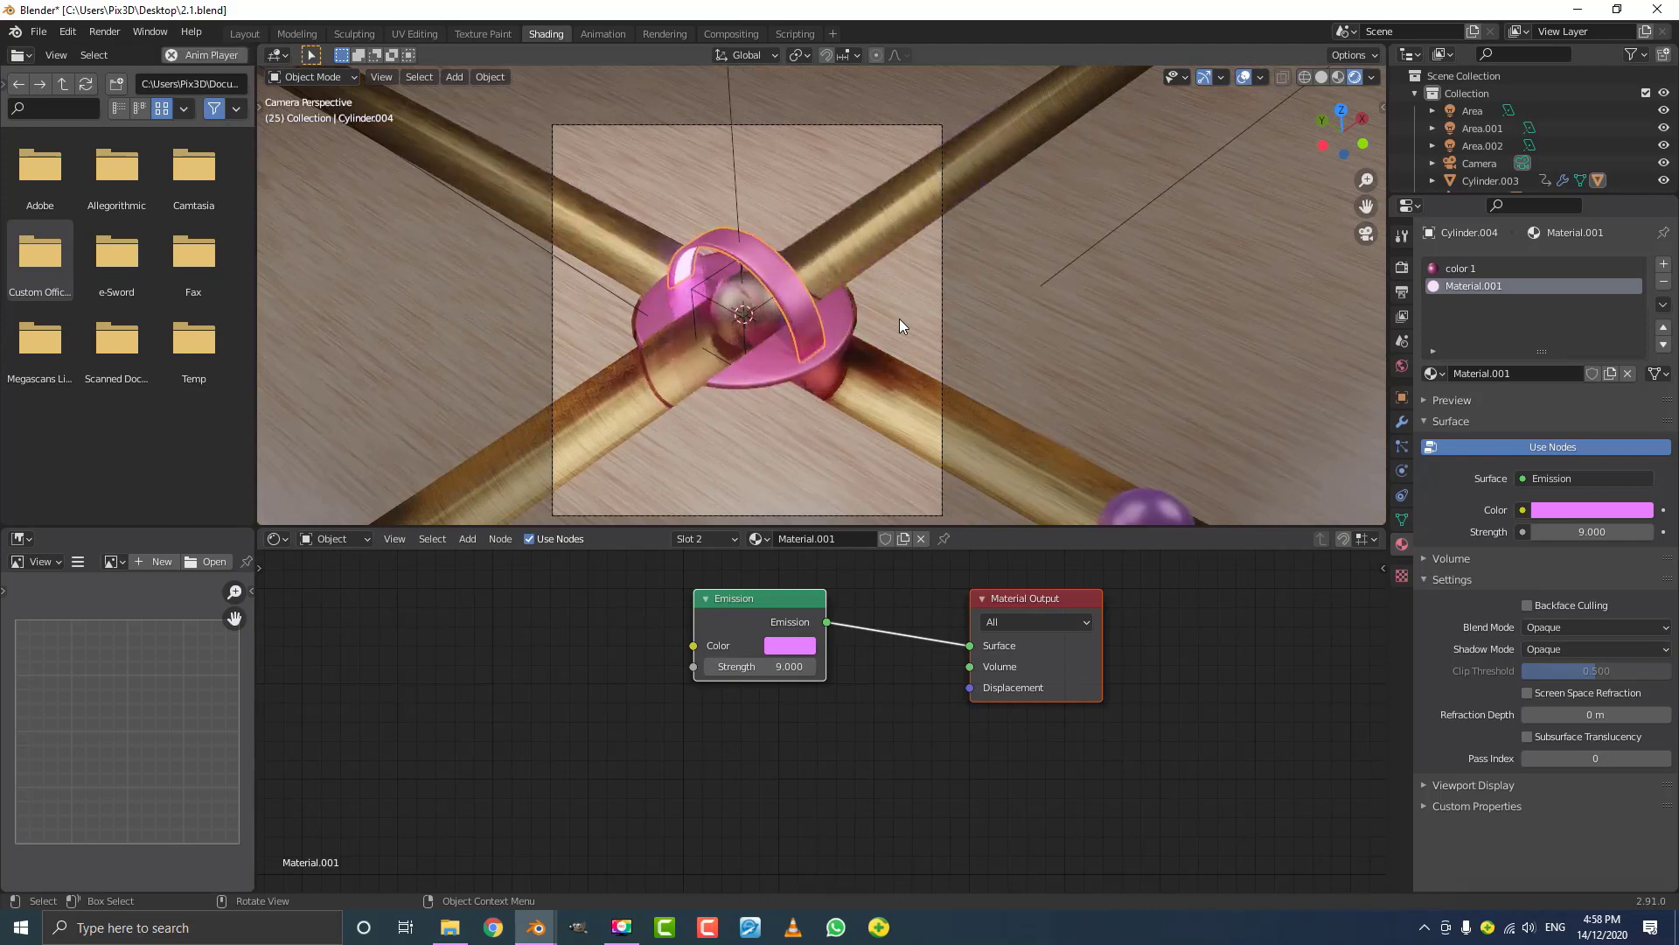
- Set the Eevee Bloom threshold to 1.173 and radius to 6.003, and preview the animation through the camera
left_click(1401, 291)
left_click(1403, 270)
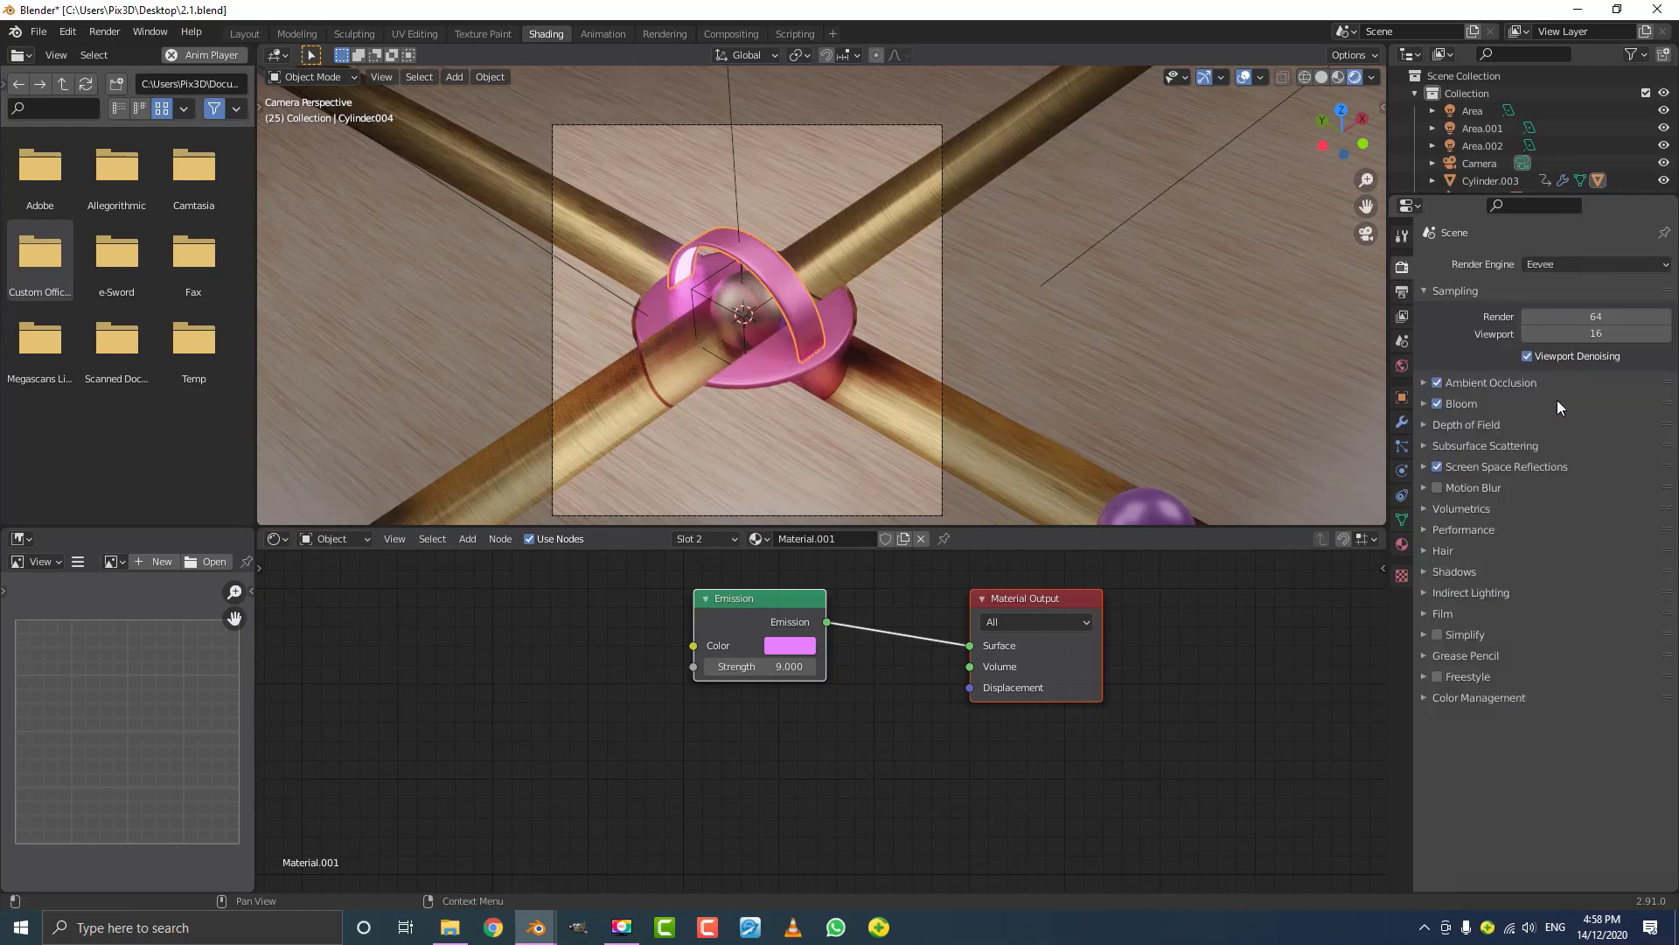
left_click(1426, 405)
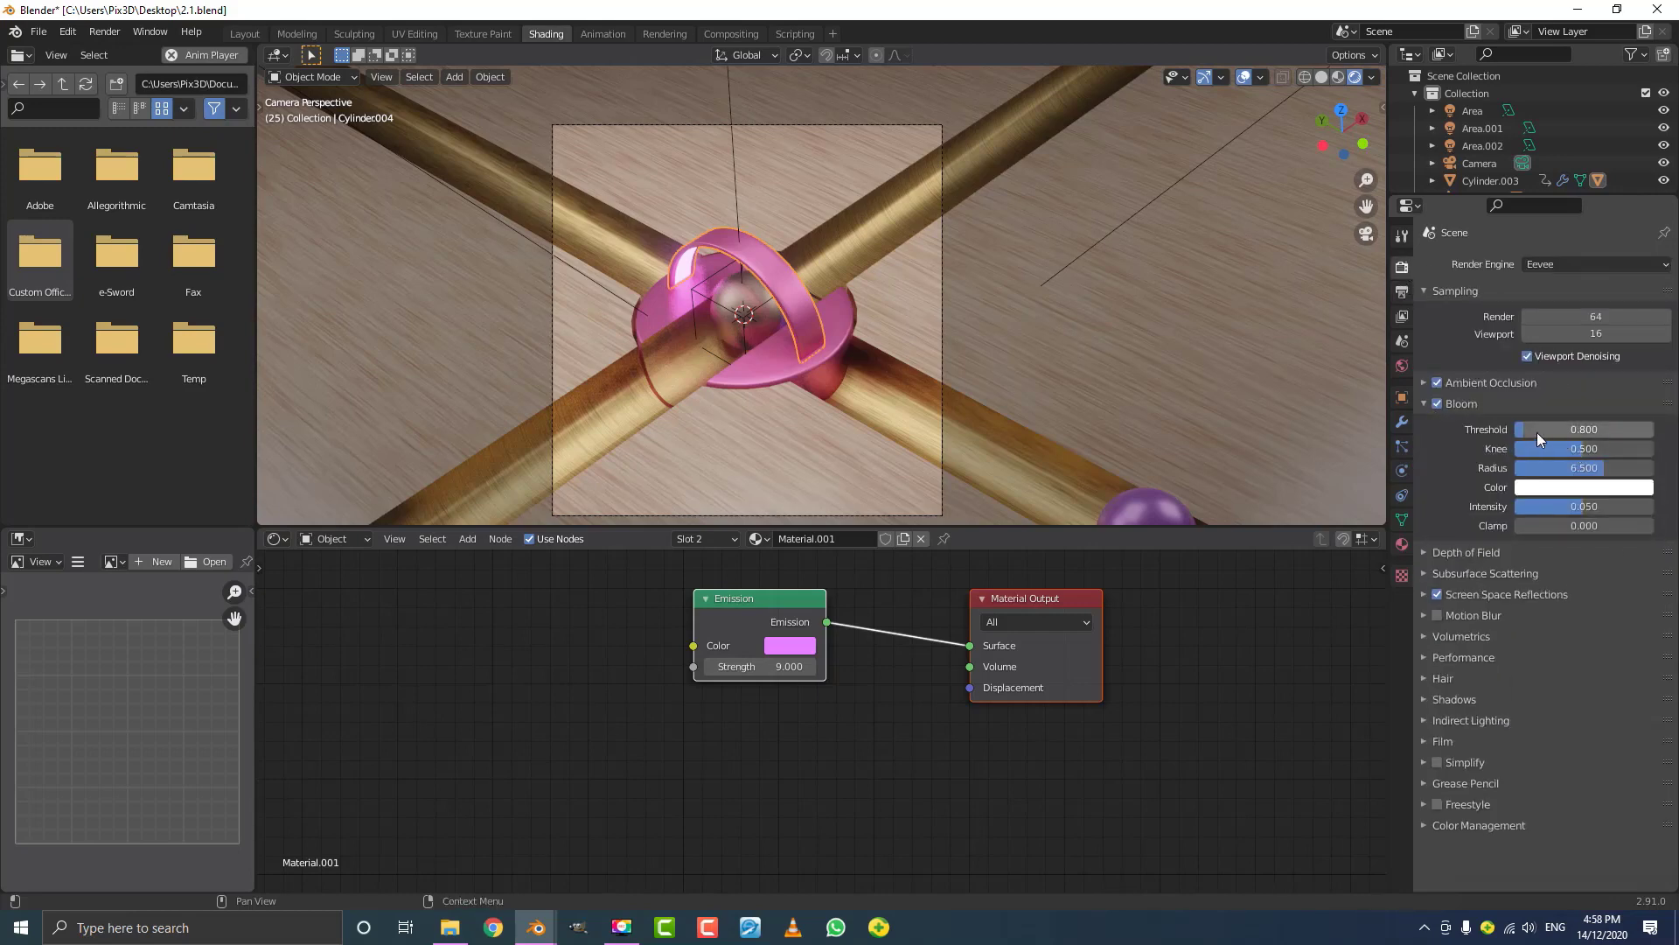
left_click_drag(1540, 429, 1579, 428)
mouse_move(1565, 468)
left_mouse_down()
mouse_move(1590, 468)
mouse_move(1562, 468)
left_mouse_up()
scroll(738, 329, "up", 3)
scroll(735, 334, "down", 3)
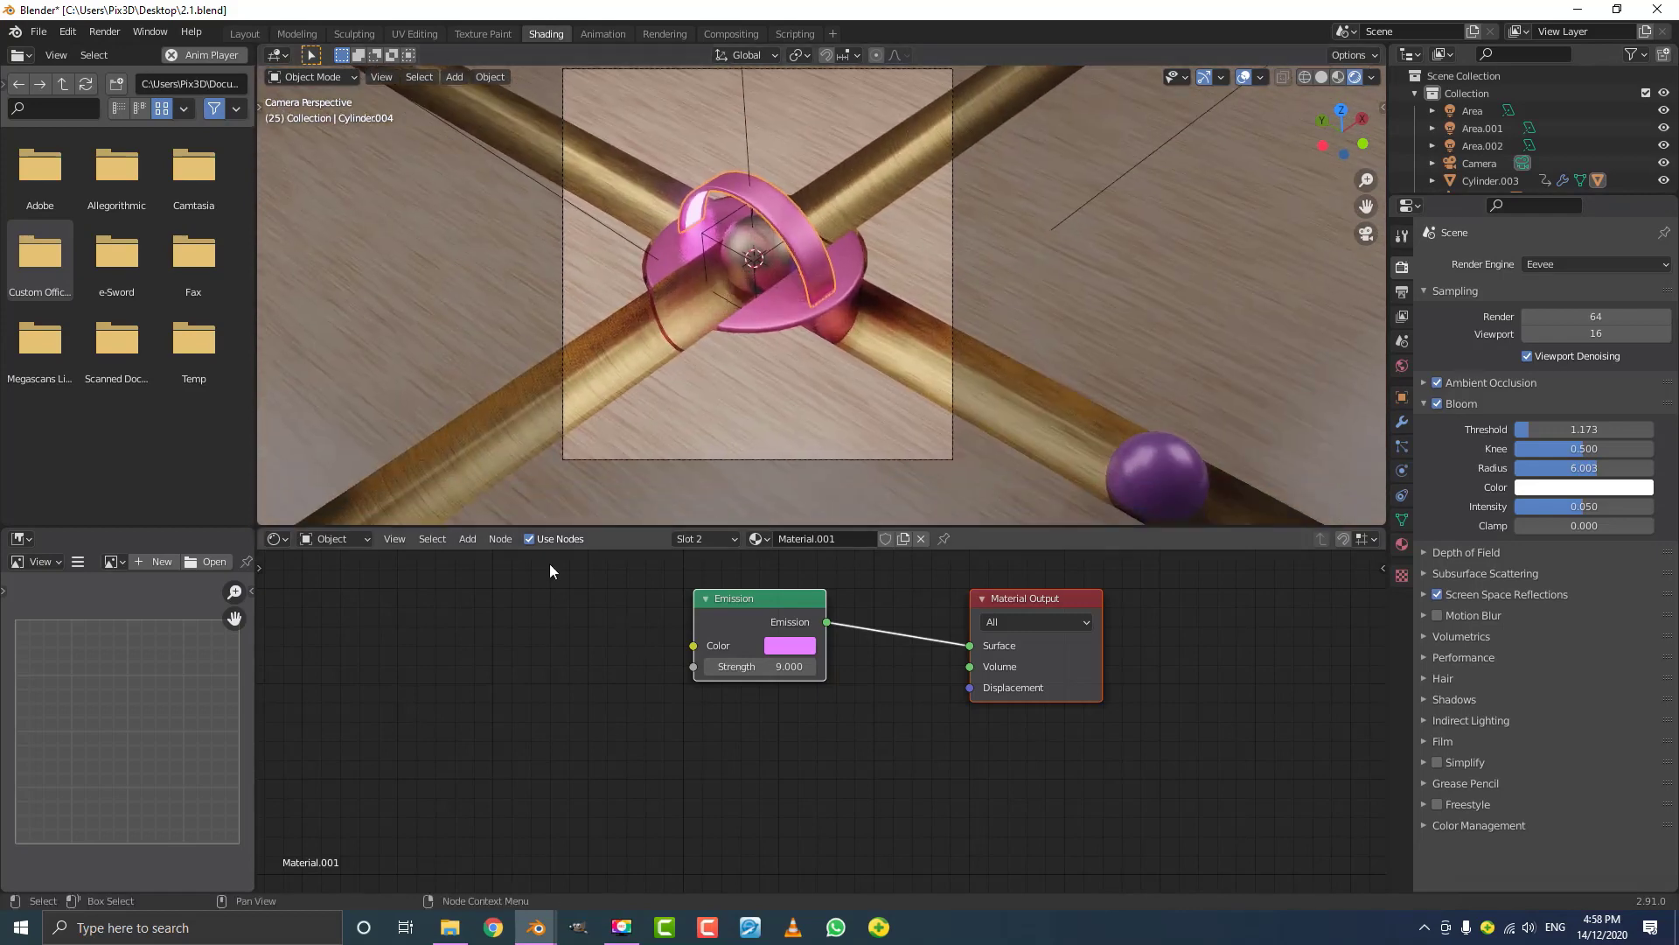
scroll(693, 318, "down", 2)
key("space")
scroll(838, 337, "up", 1)
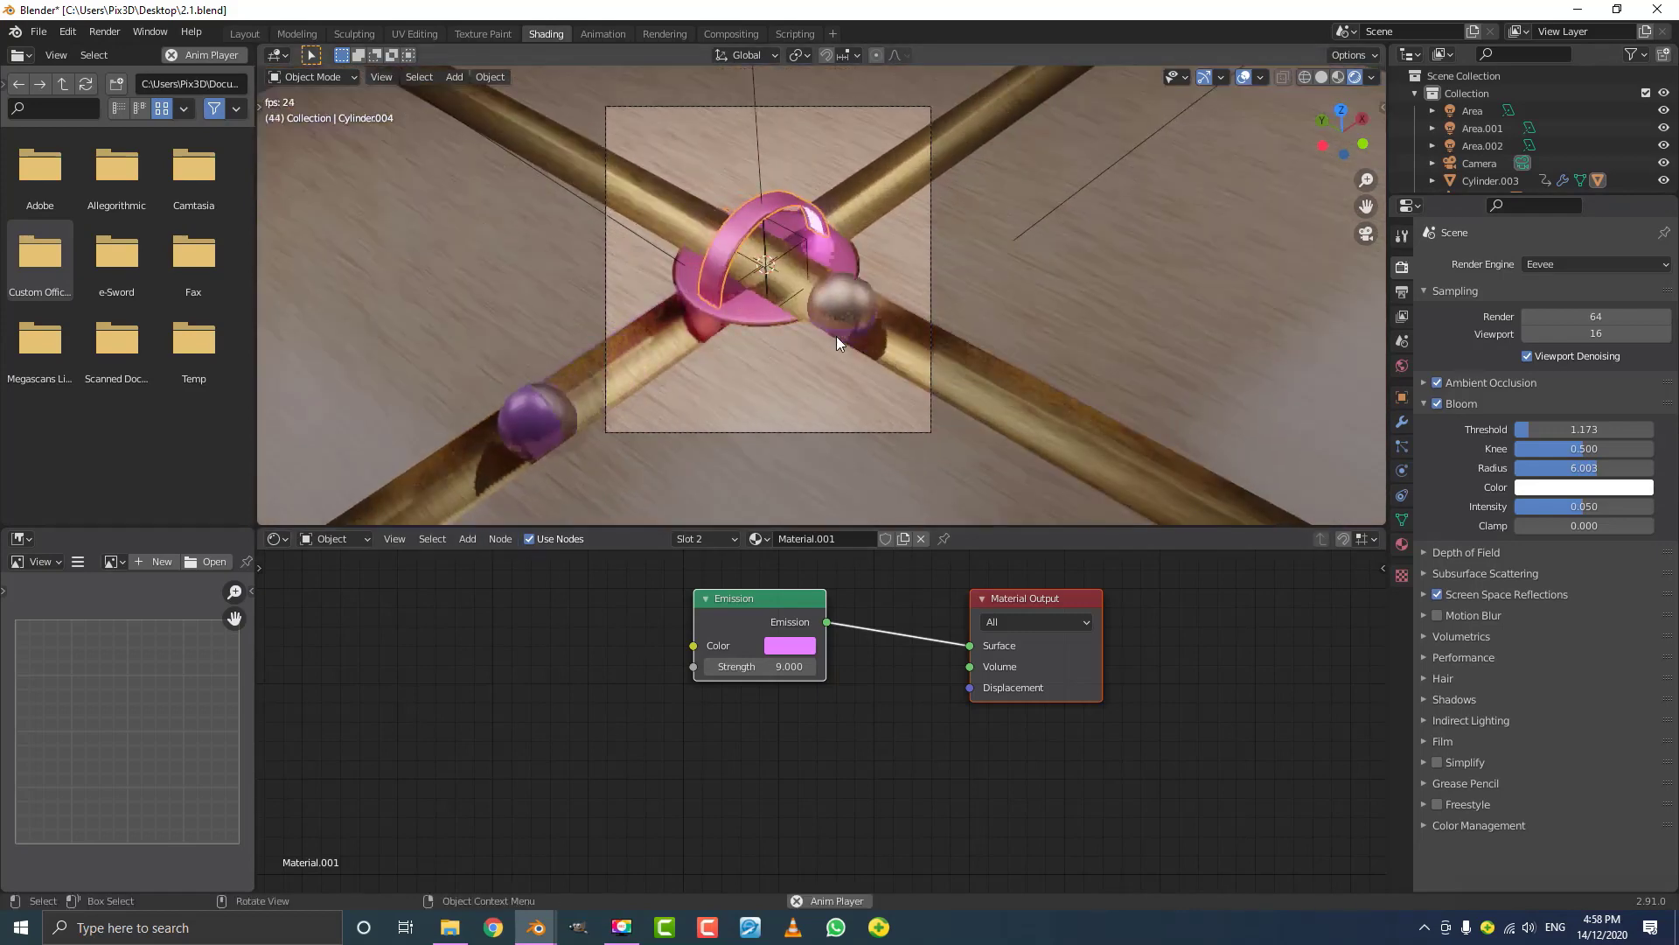
key("space")
- Brighten the half 2 base color on the two-tone ball to a light orange with value 1.000
scroll(838, 329, "up", 2)
left_click(811, 229)
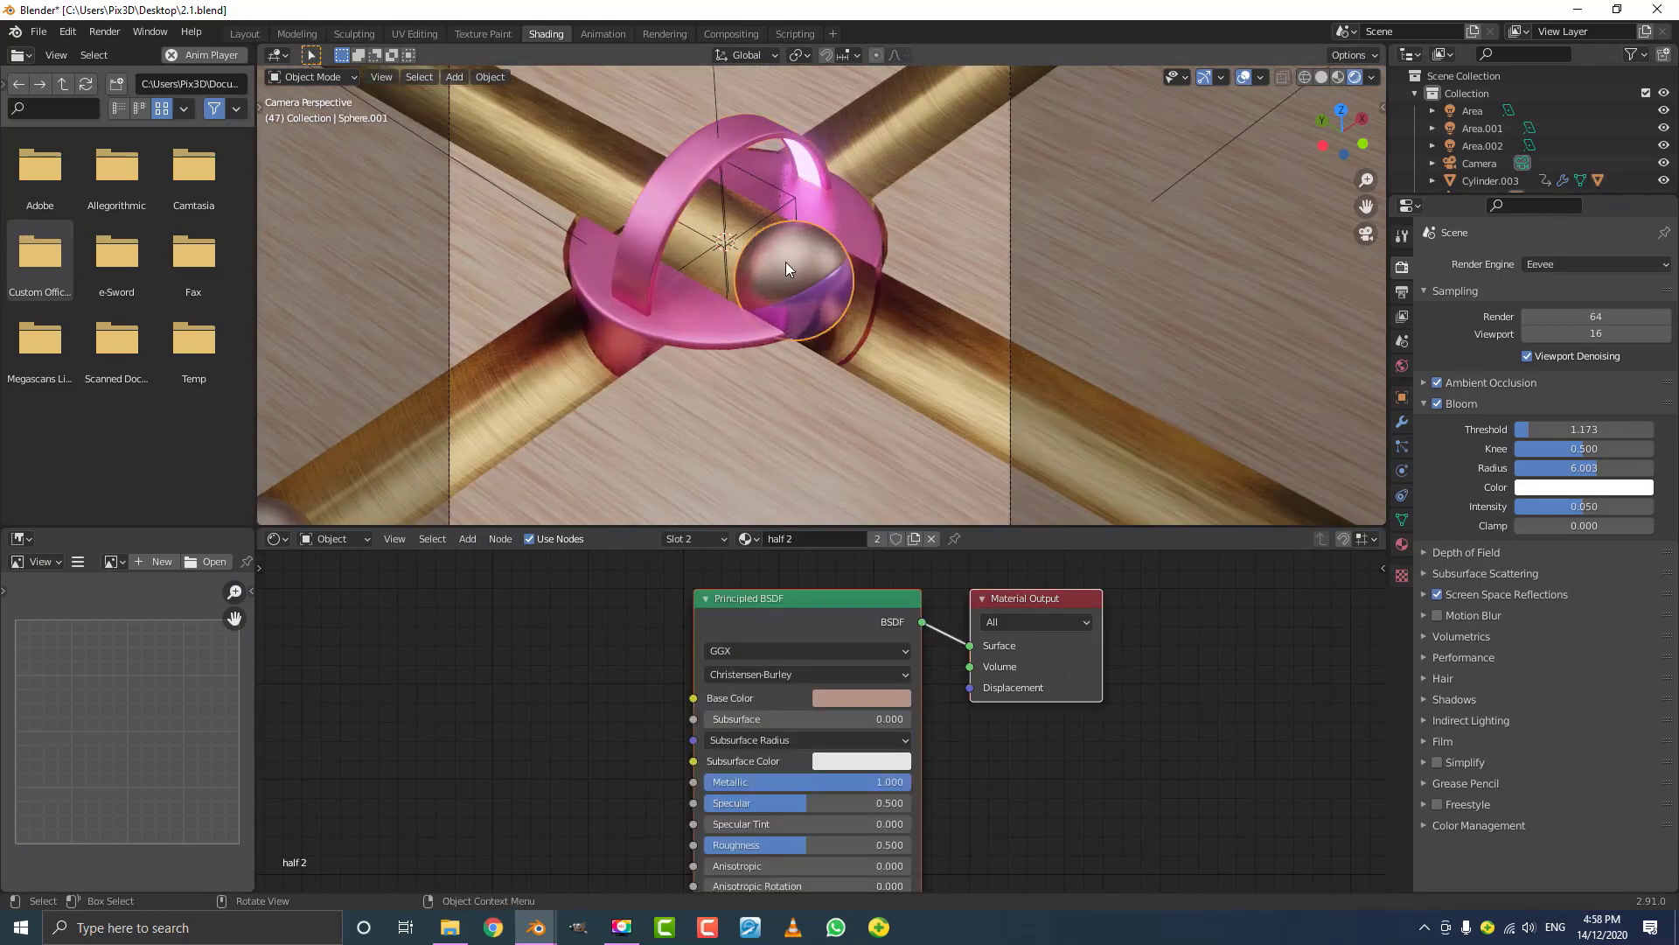
scroll(885, 343, "up", 2)
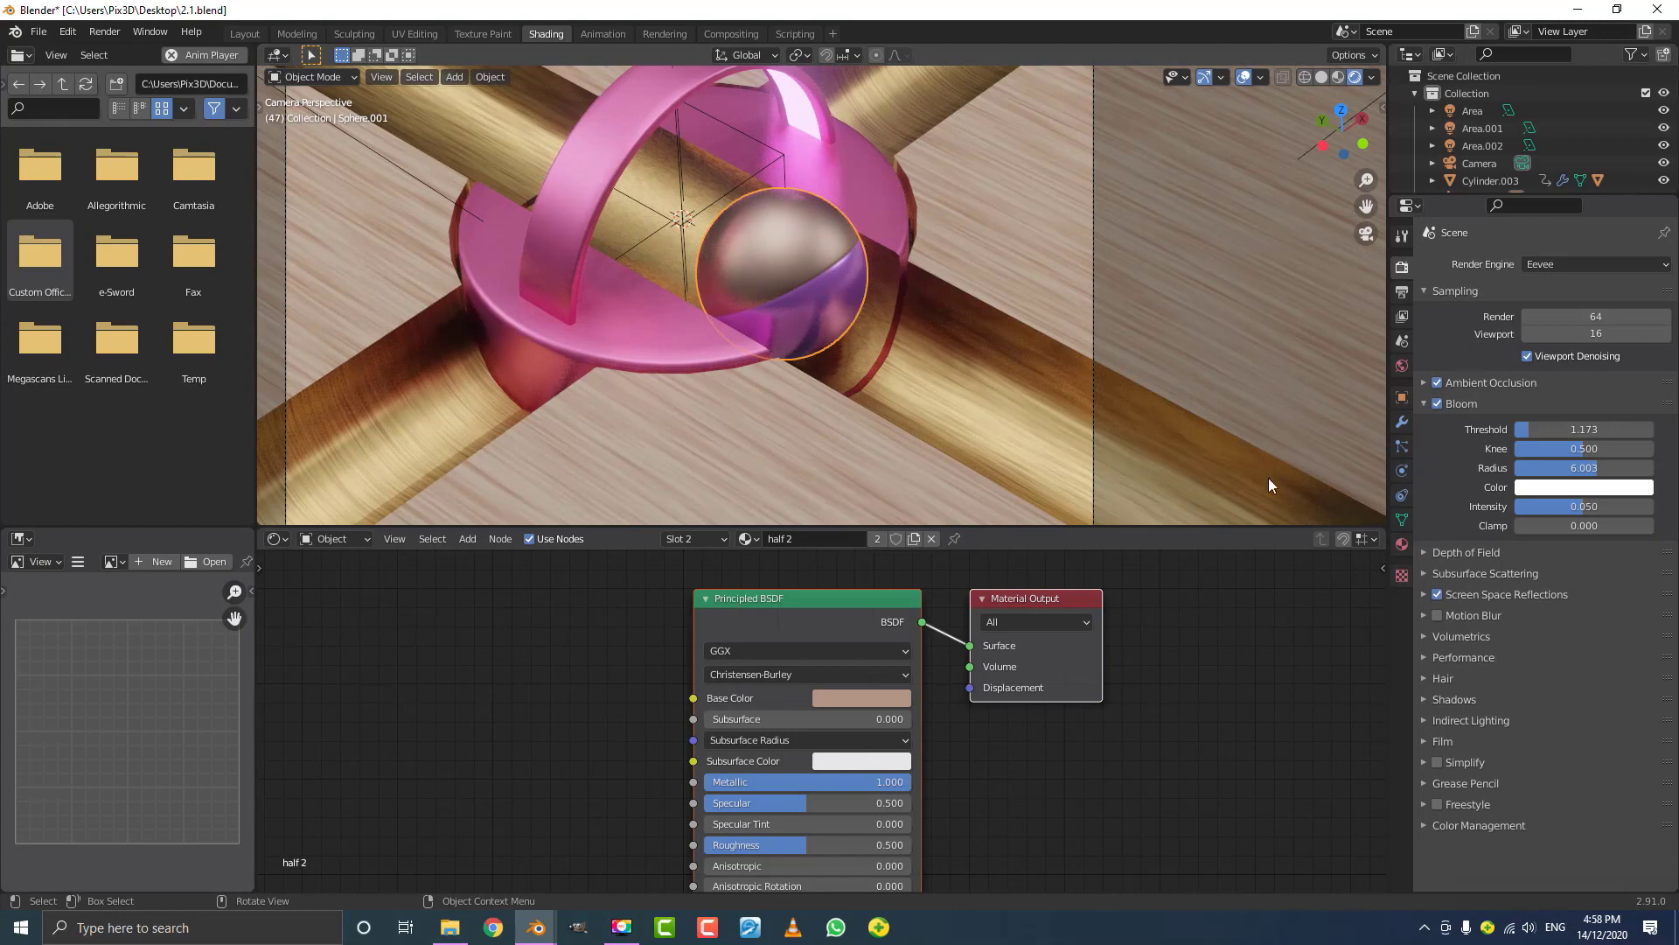
left_click(1402, 546)
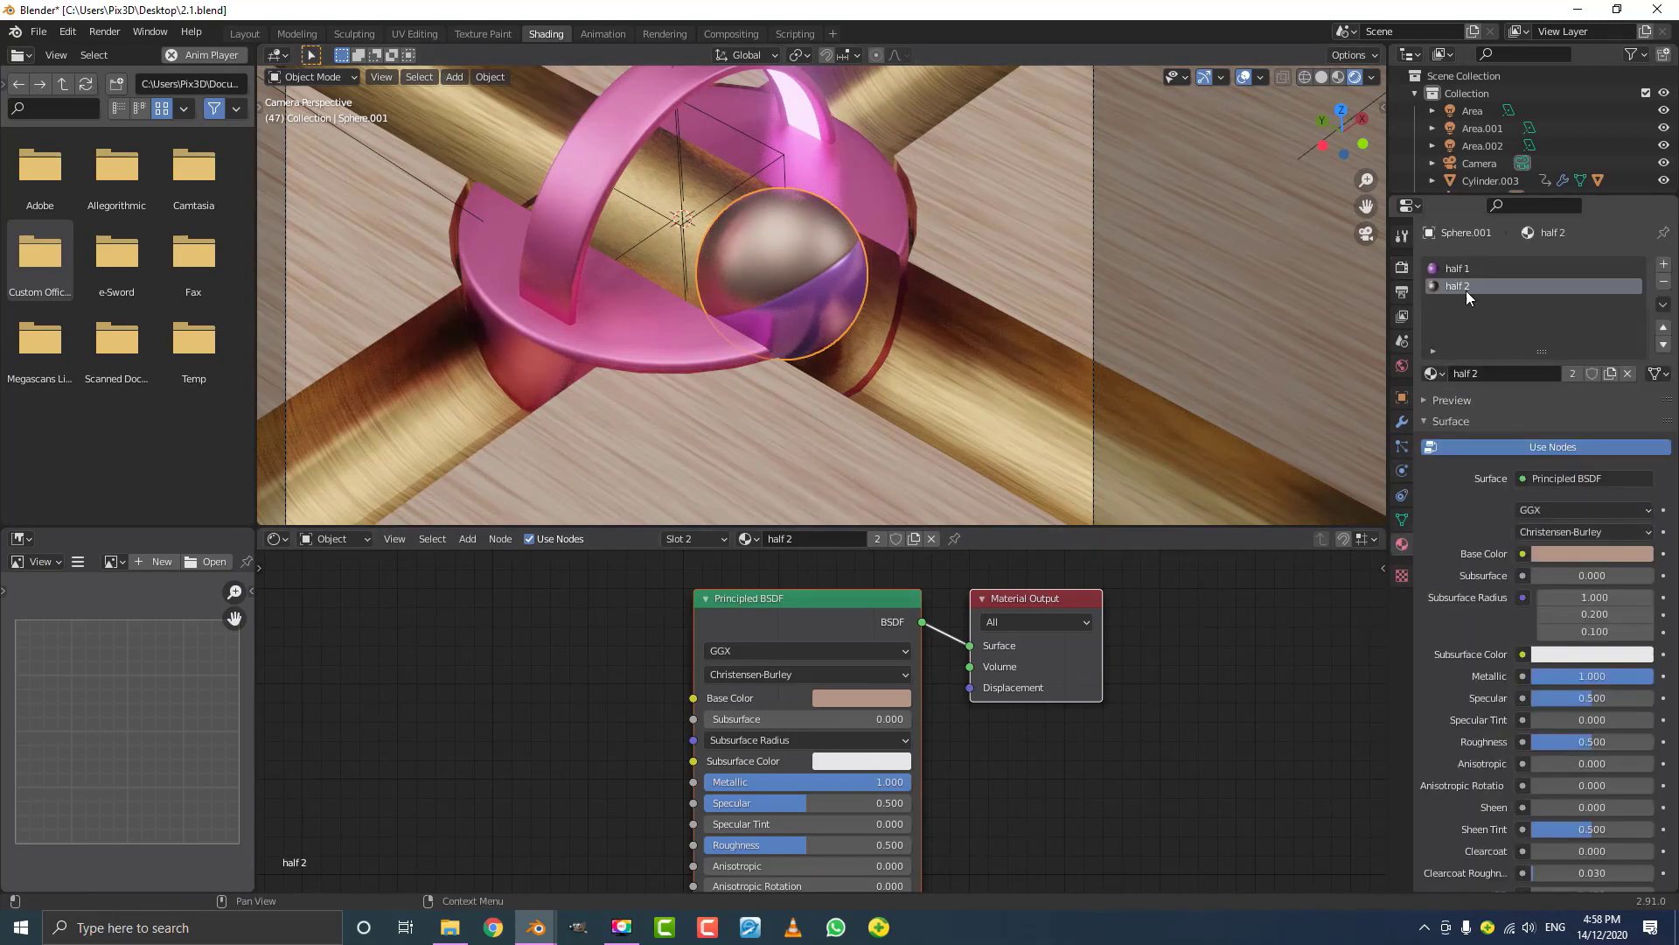
left_click(873, 697)
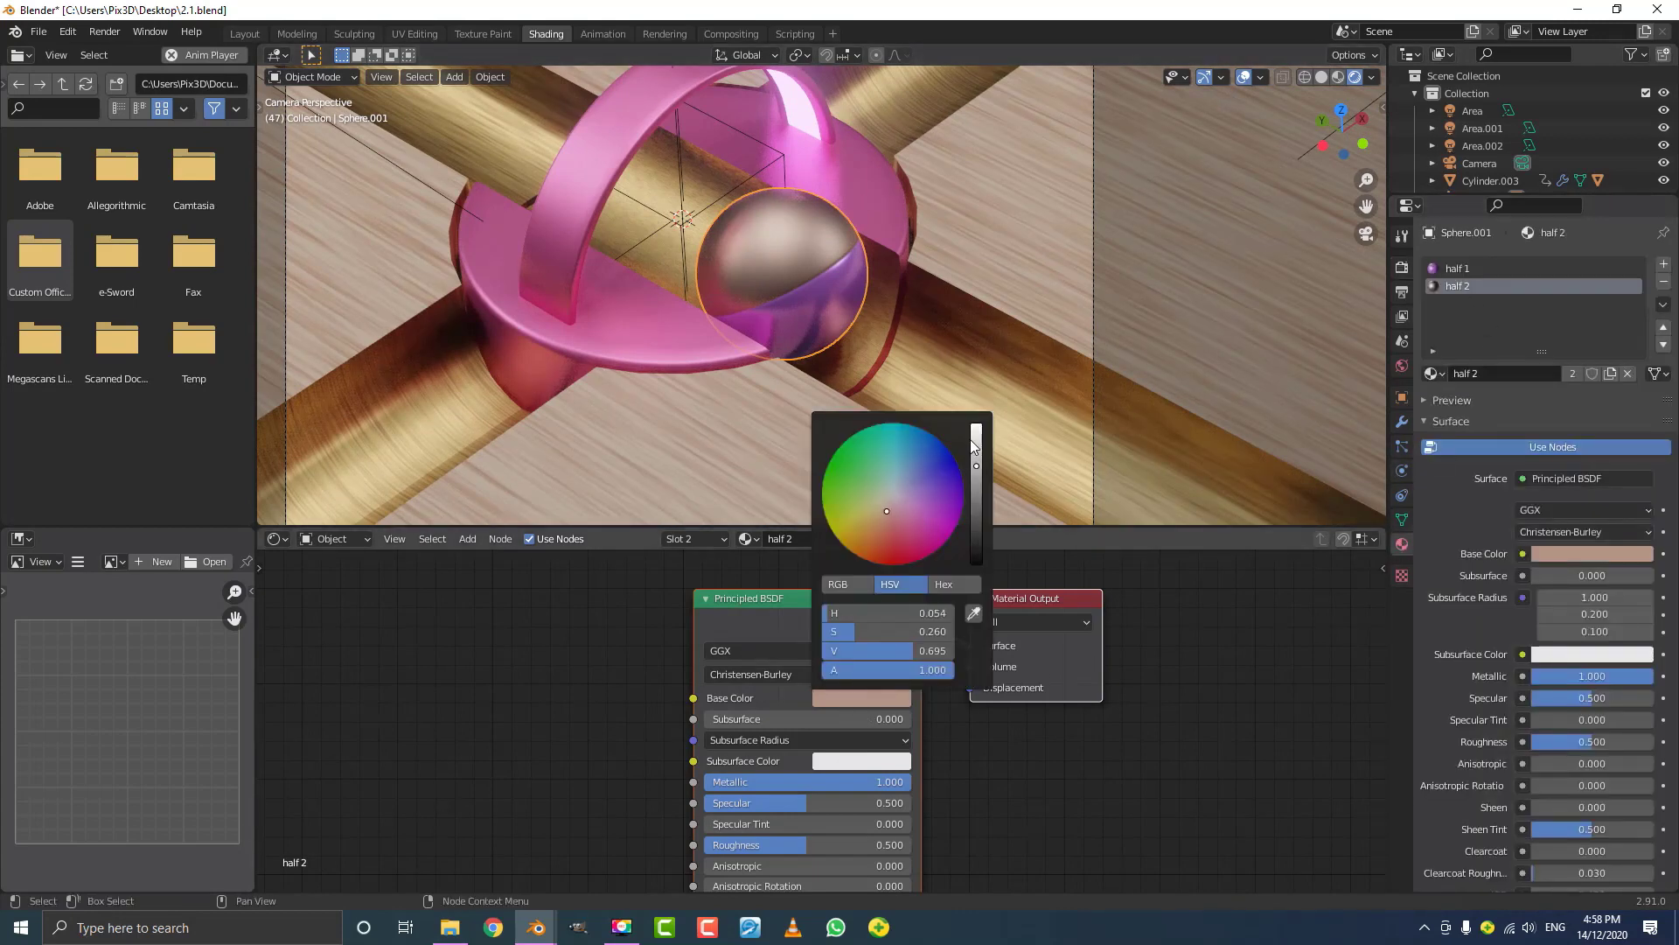
left_click_drag(974, 446, 976, 426)
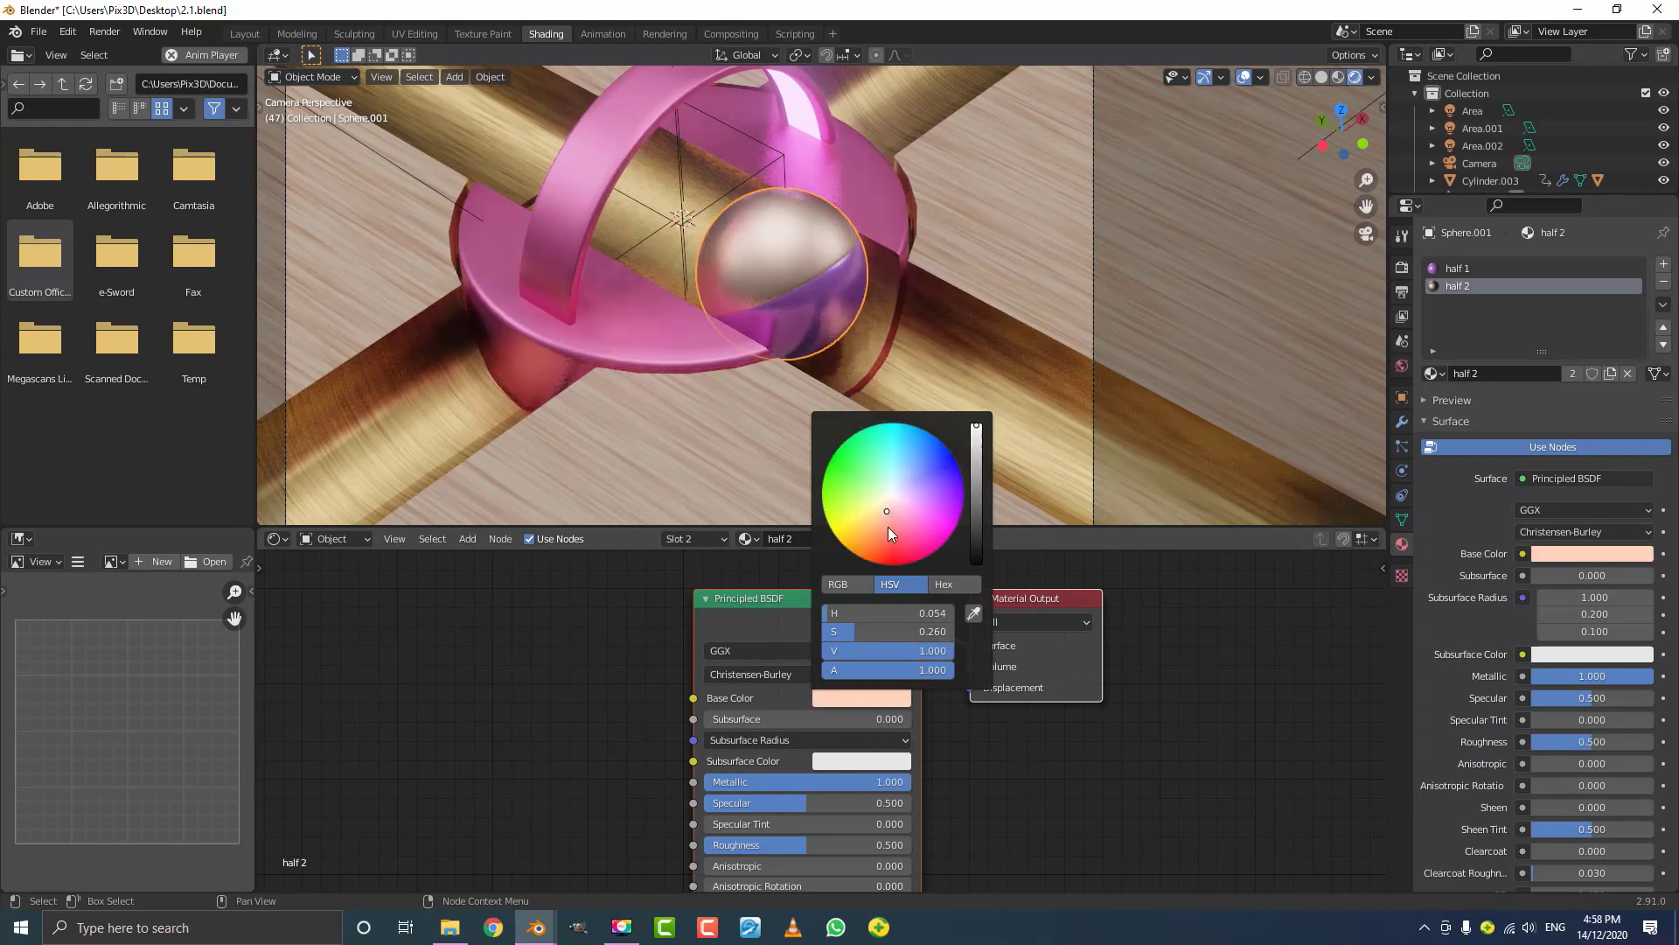
left_click_drag(888, 526, 881, 523)
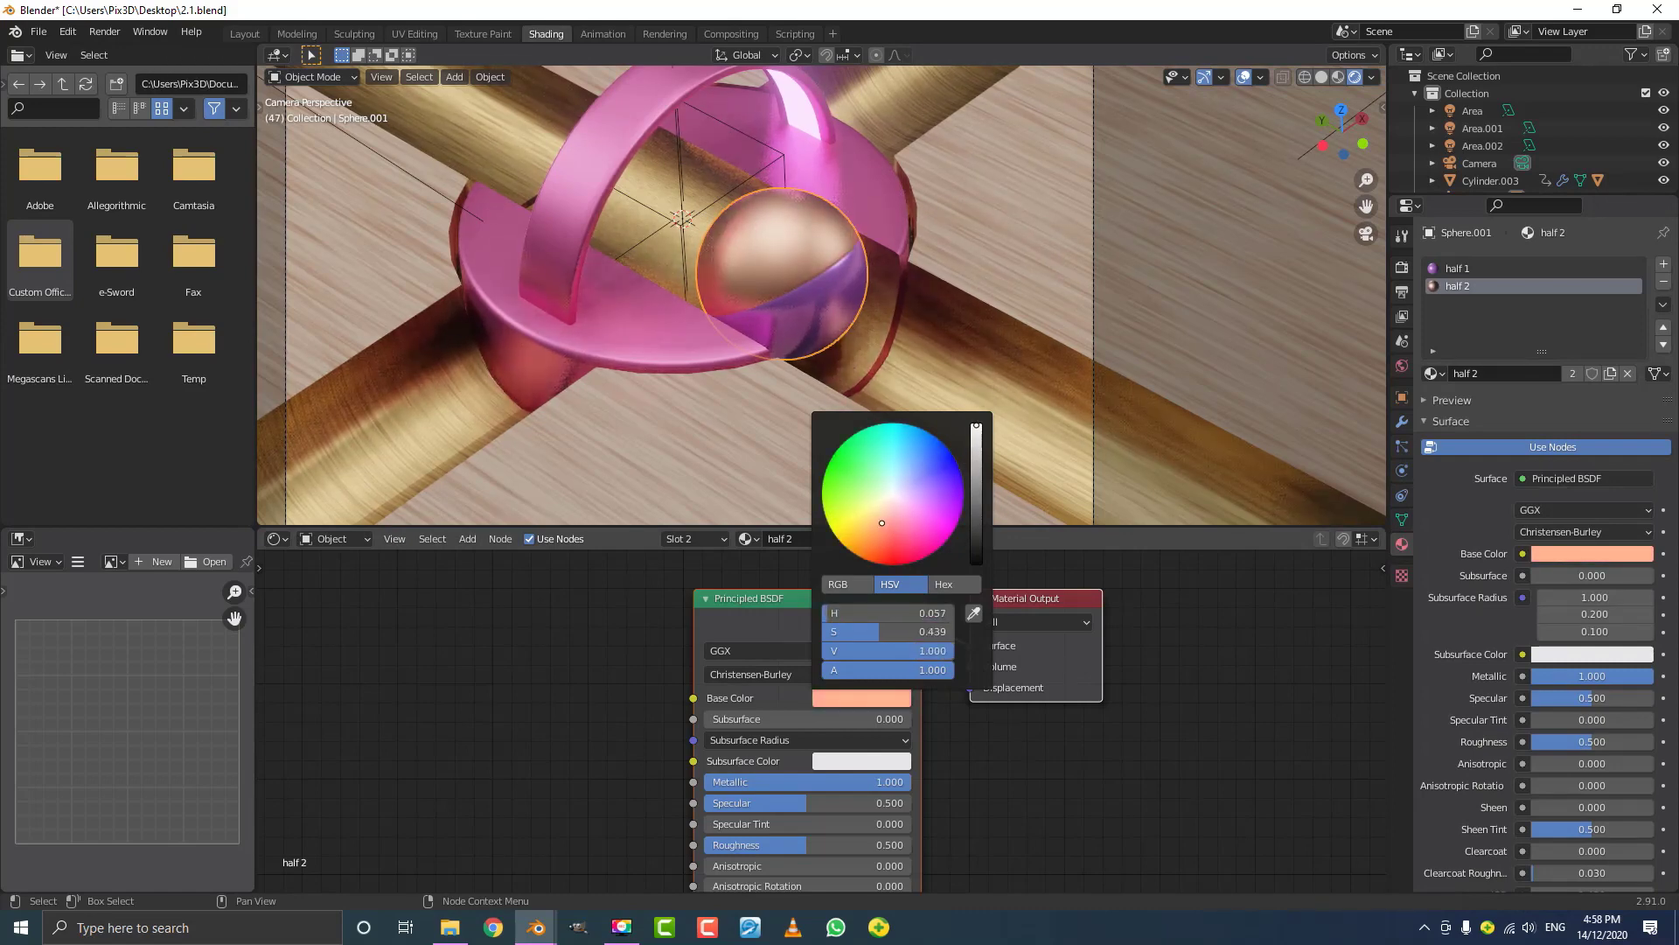
- Play the animation through the camera to review the recolored balls rolling through the hub, both wide and close up
key("space")
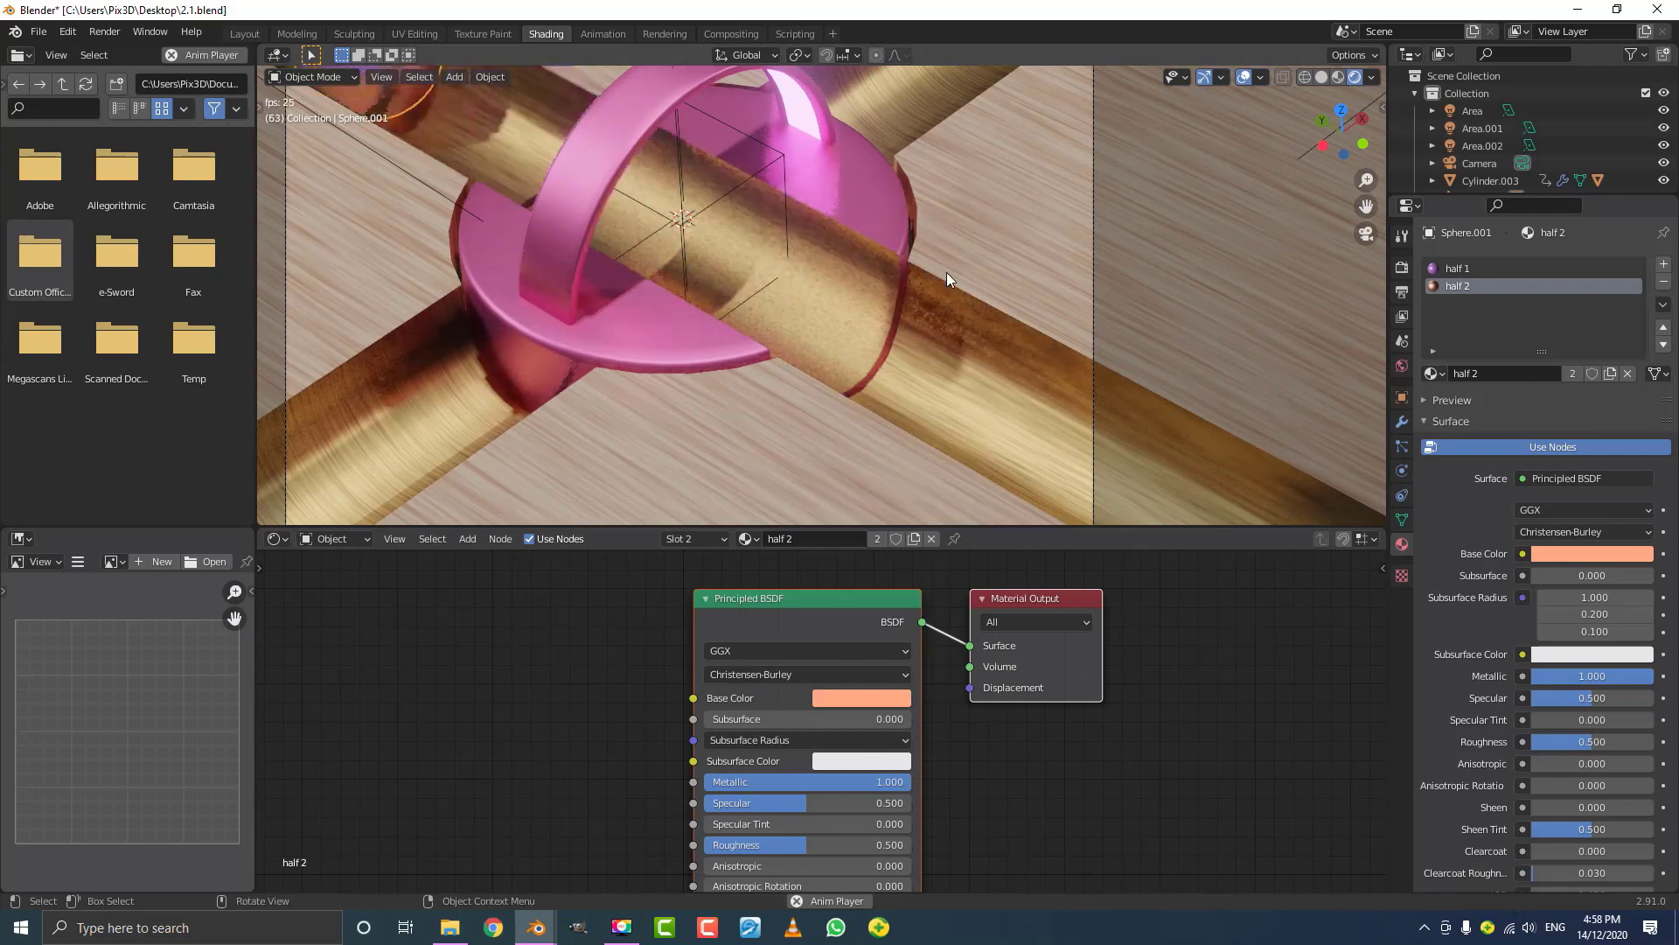
key("Home")
key("space")
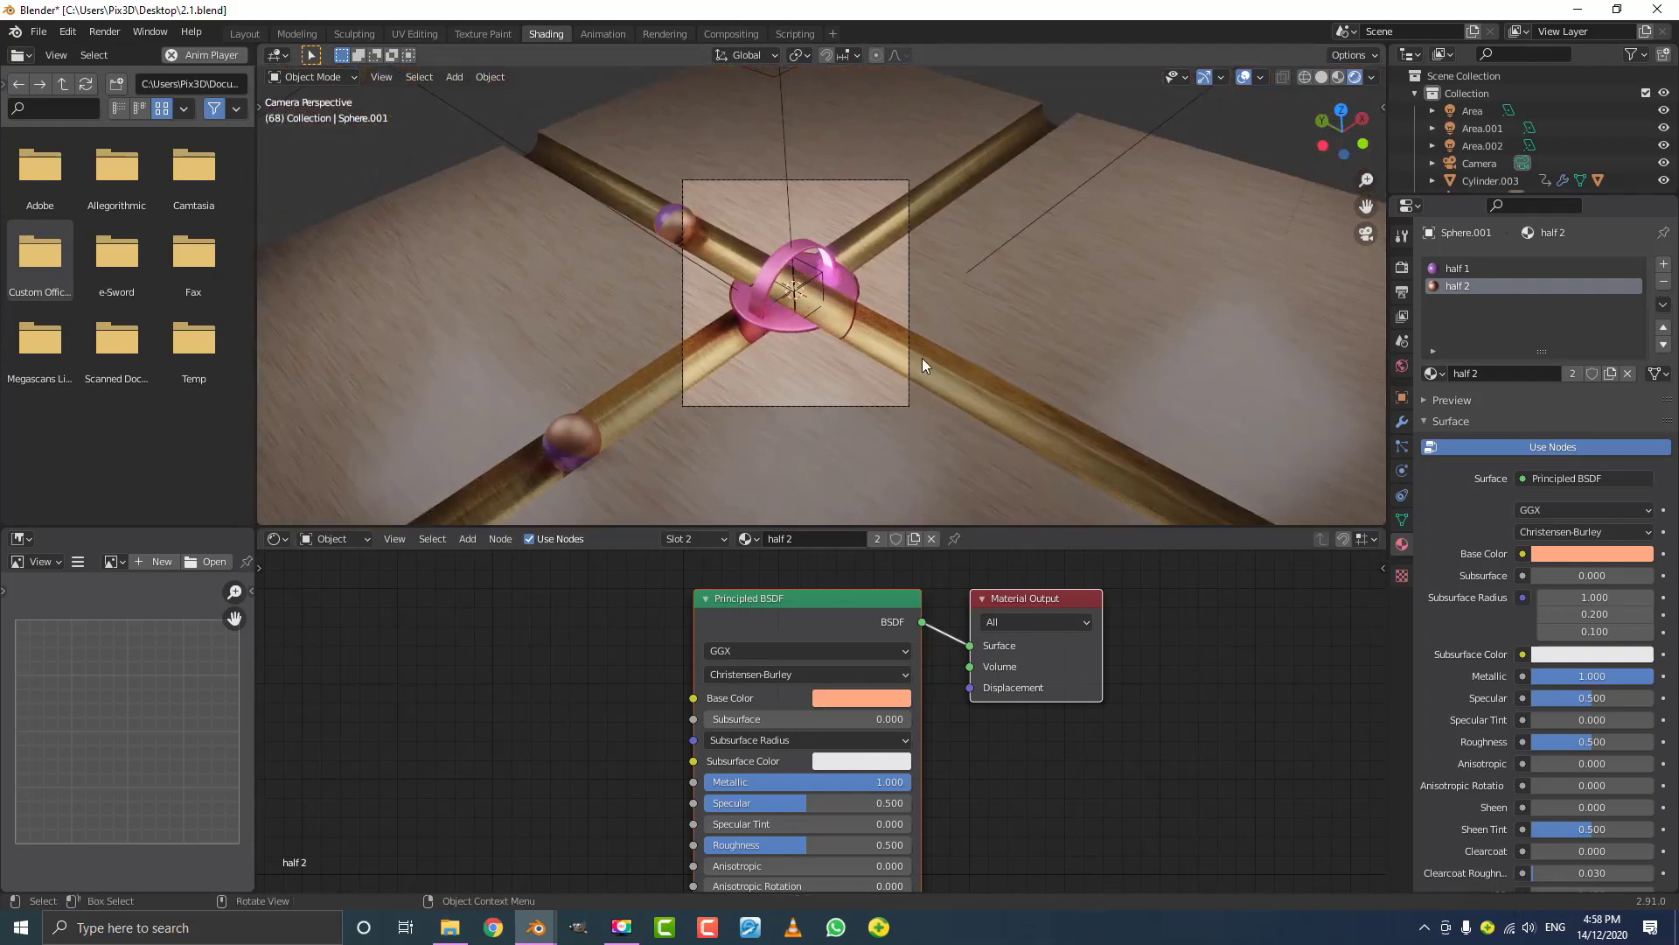
scroll(922, 359, "up", 5)
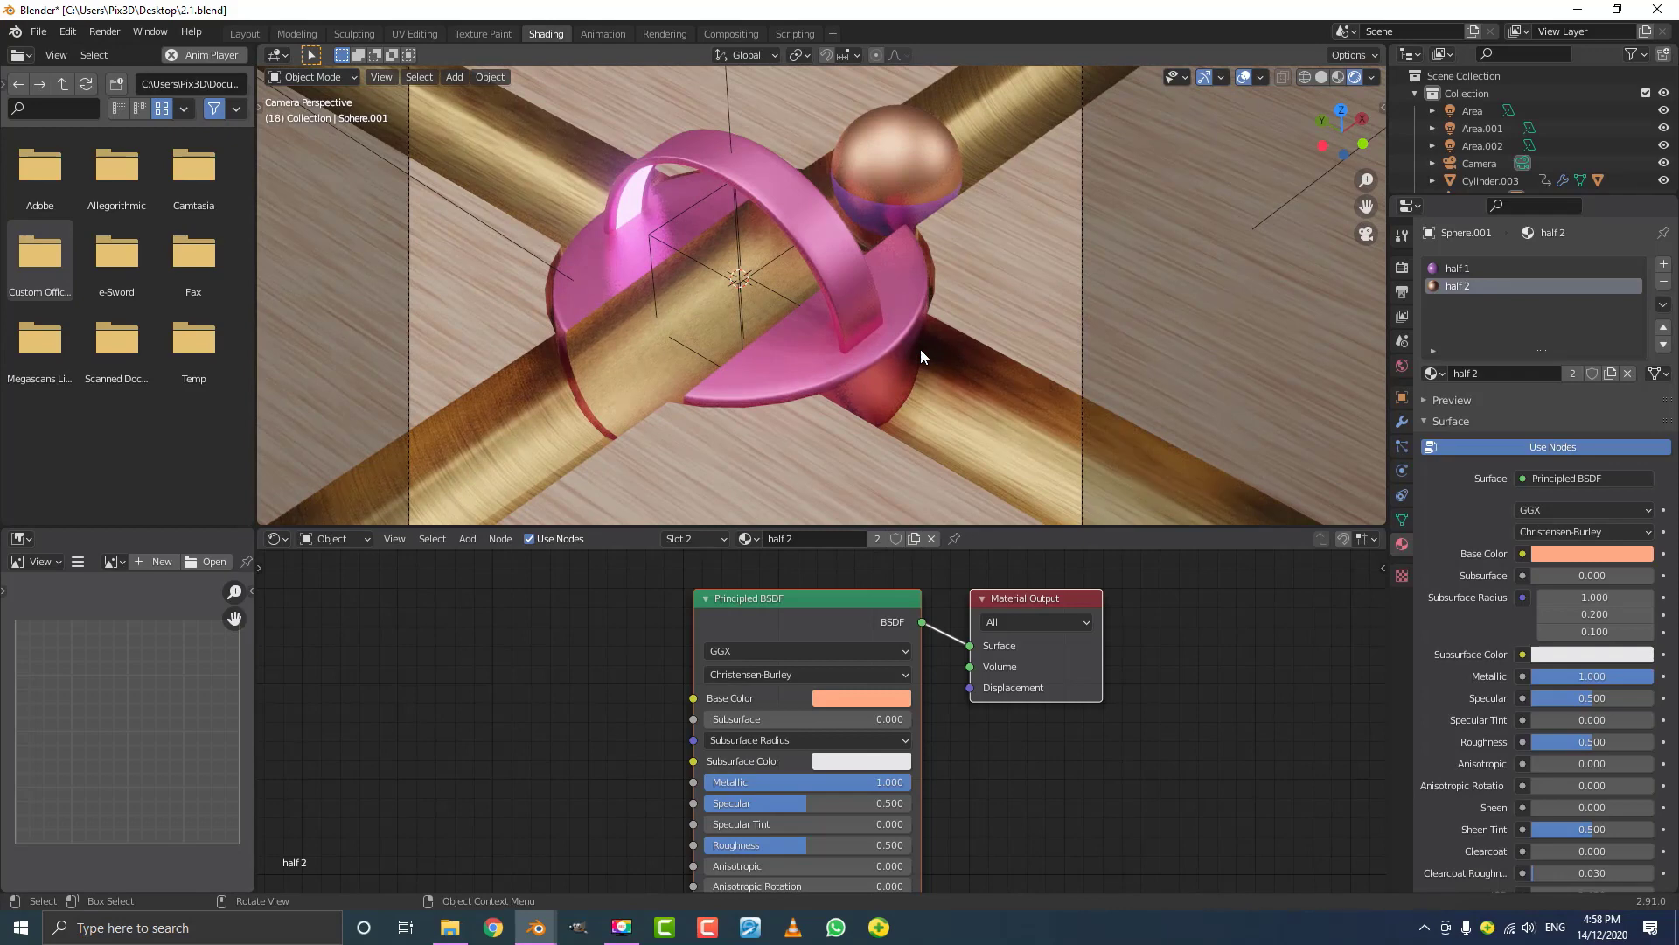
scroll(870, 359, "down", 3)
key("space")
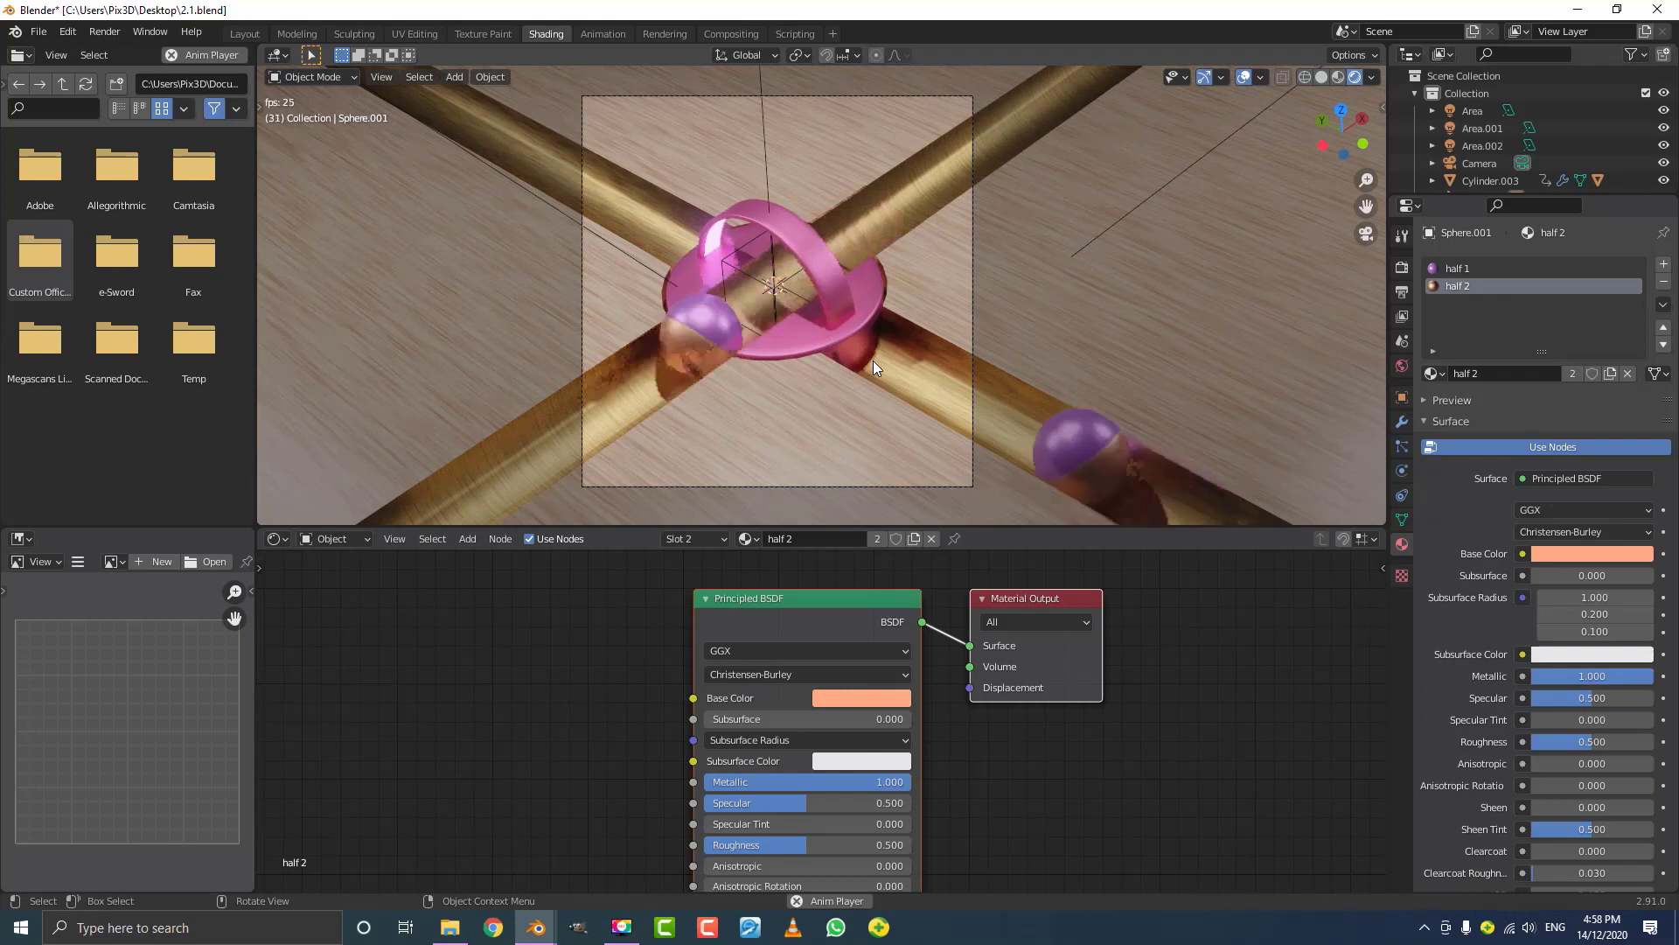
key("space")
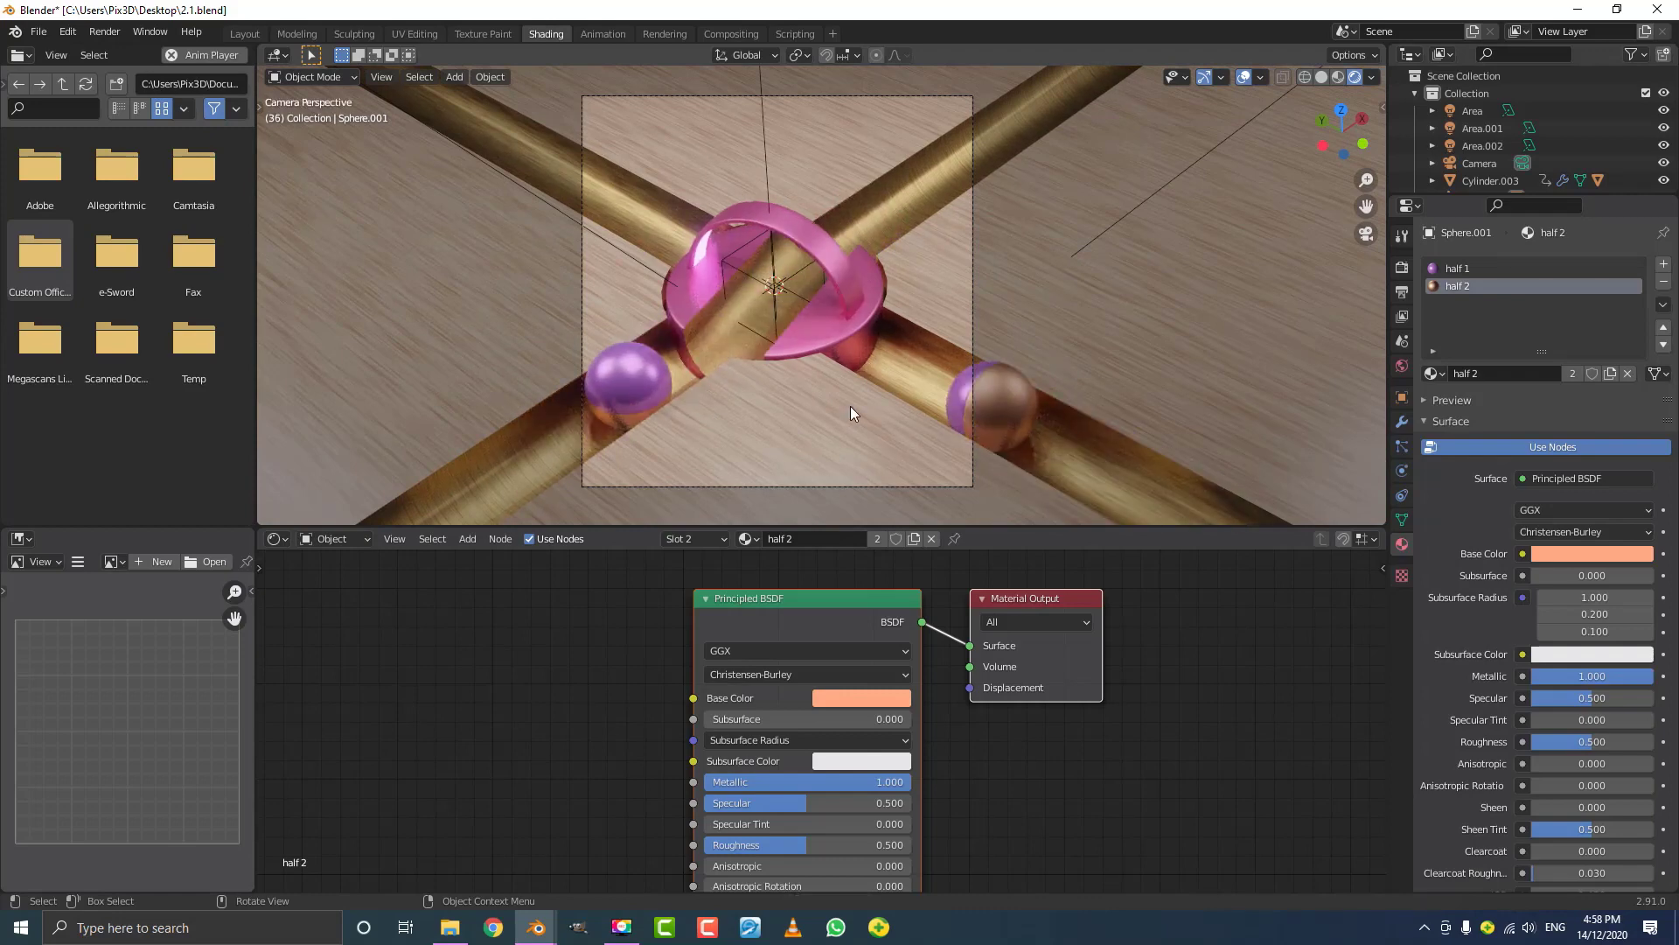
- Switch to the Layout workspace and set the render output folder to the Desktop
scroll(921, 336, "up", 1)
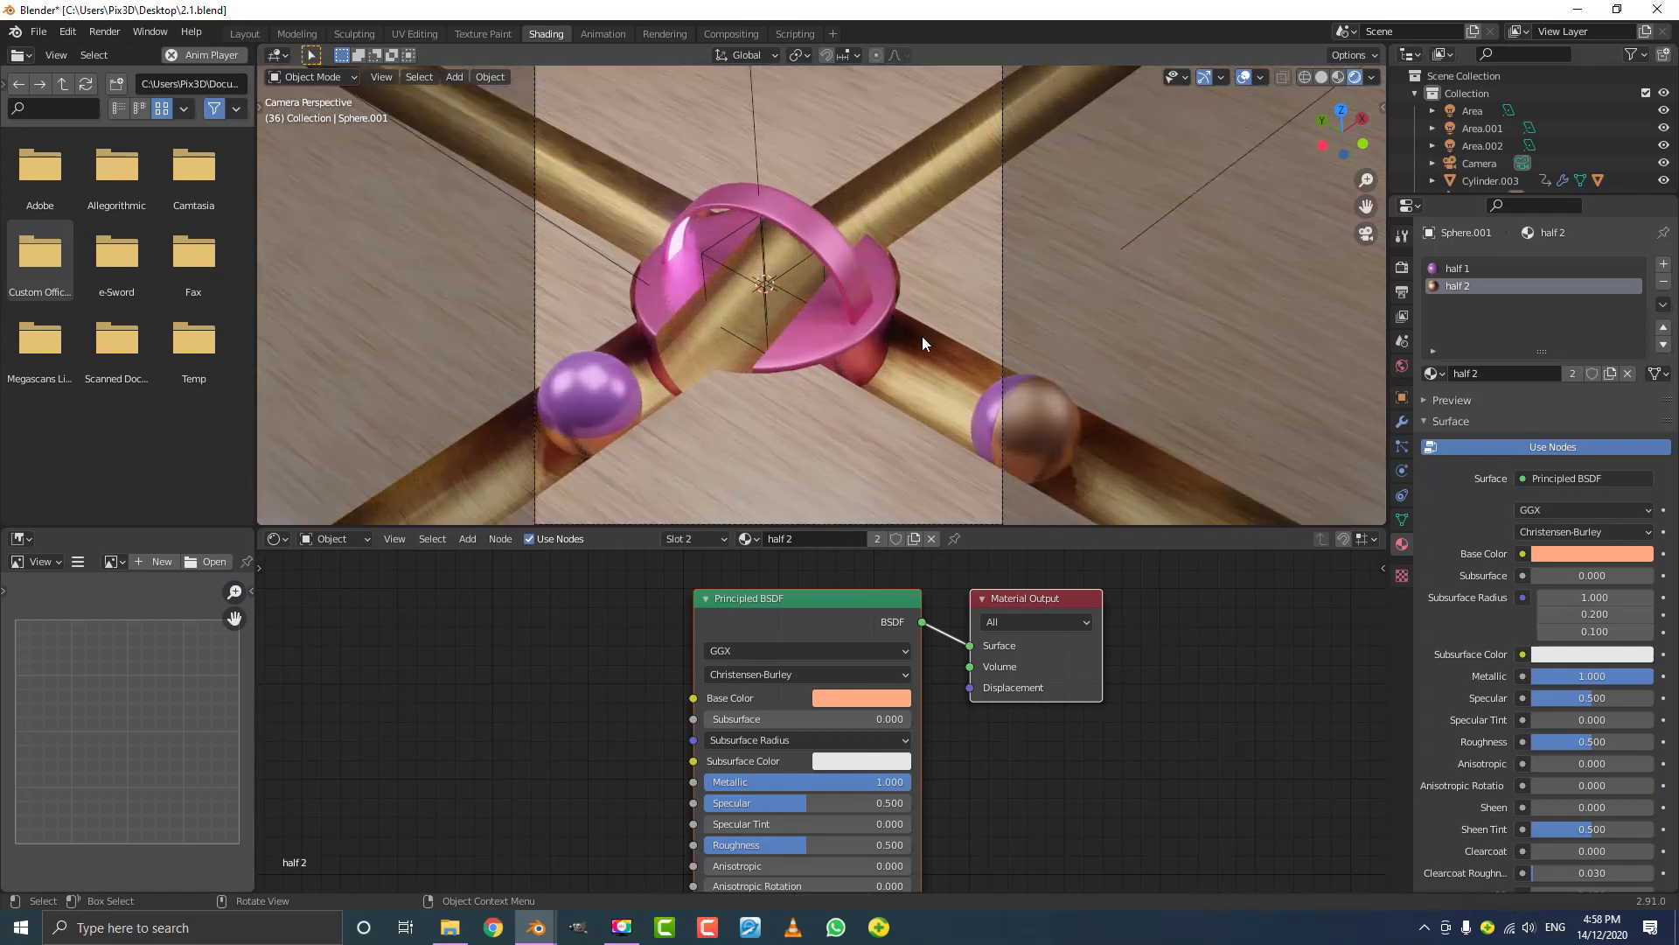
scroll(922, 335, "down", 11, "alt")
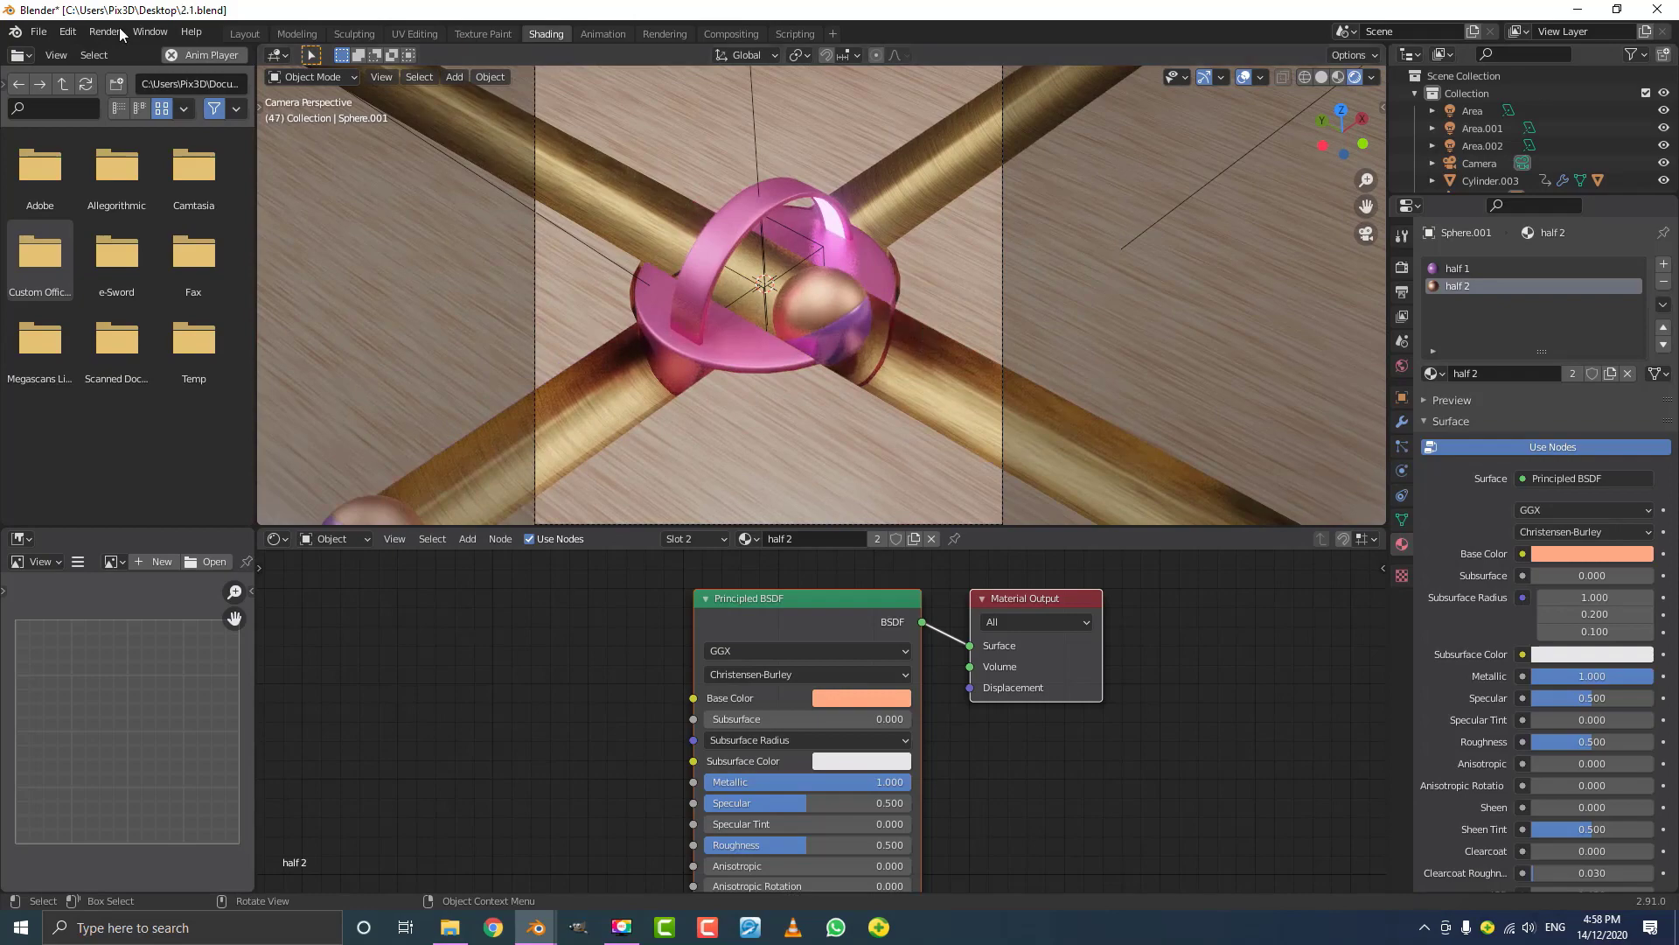
left_click(244, 35)
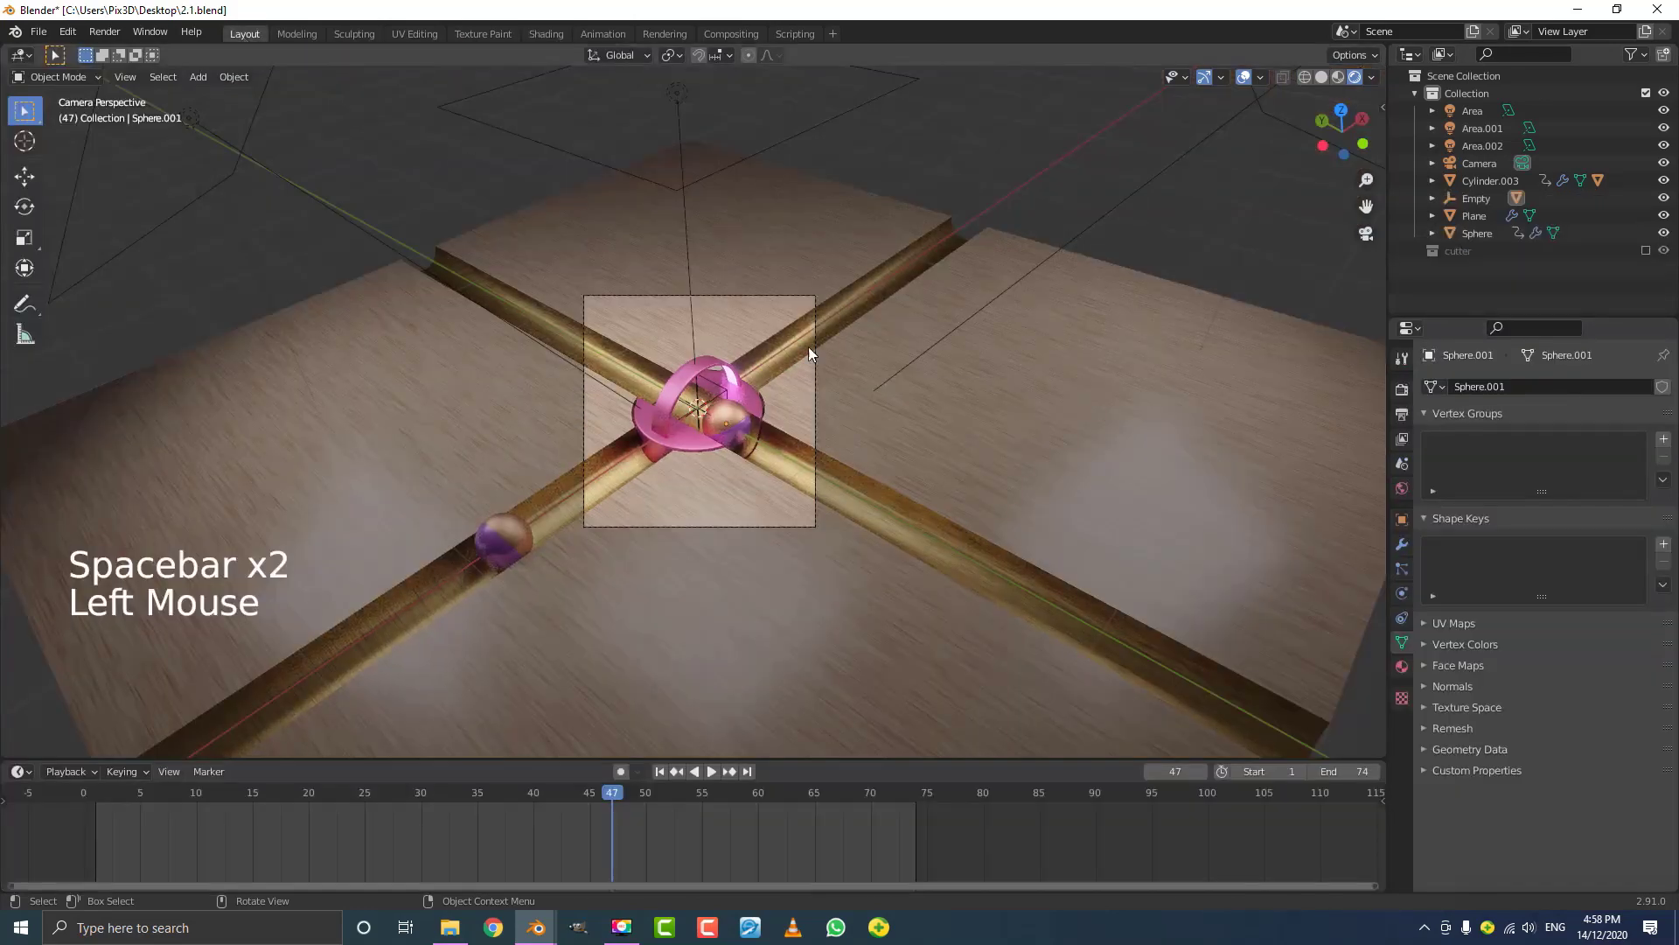
left_click(1400, 413)
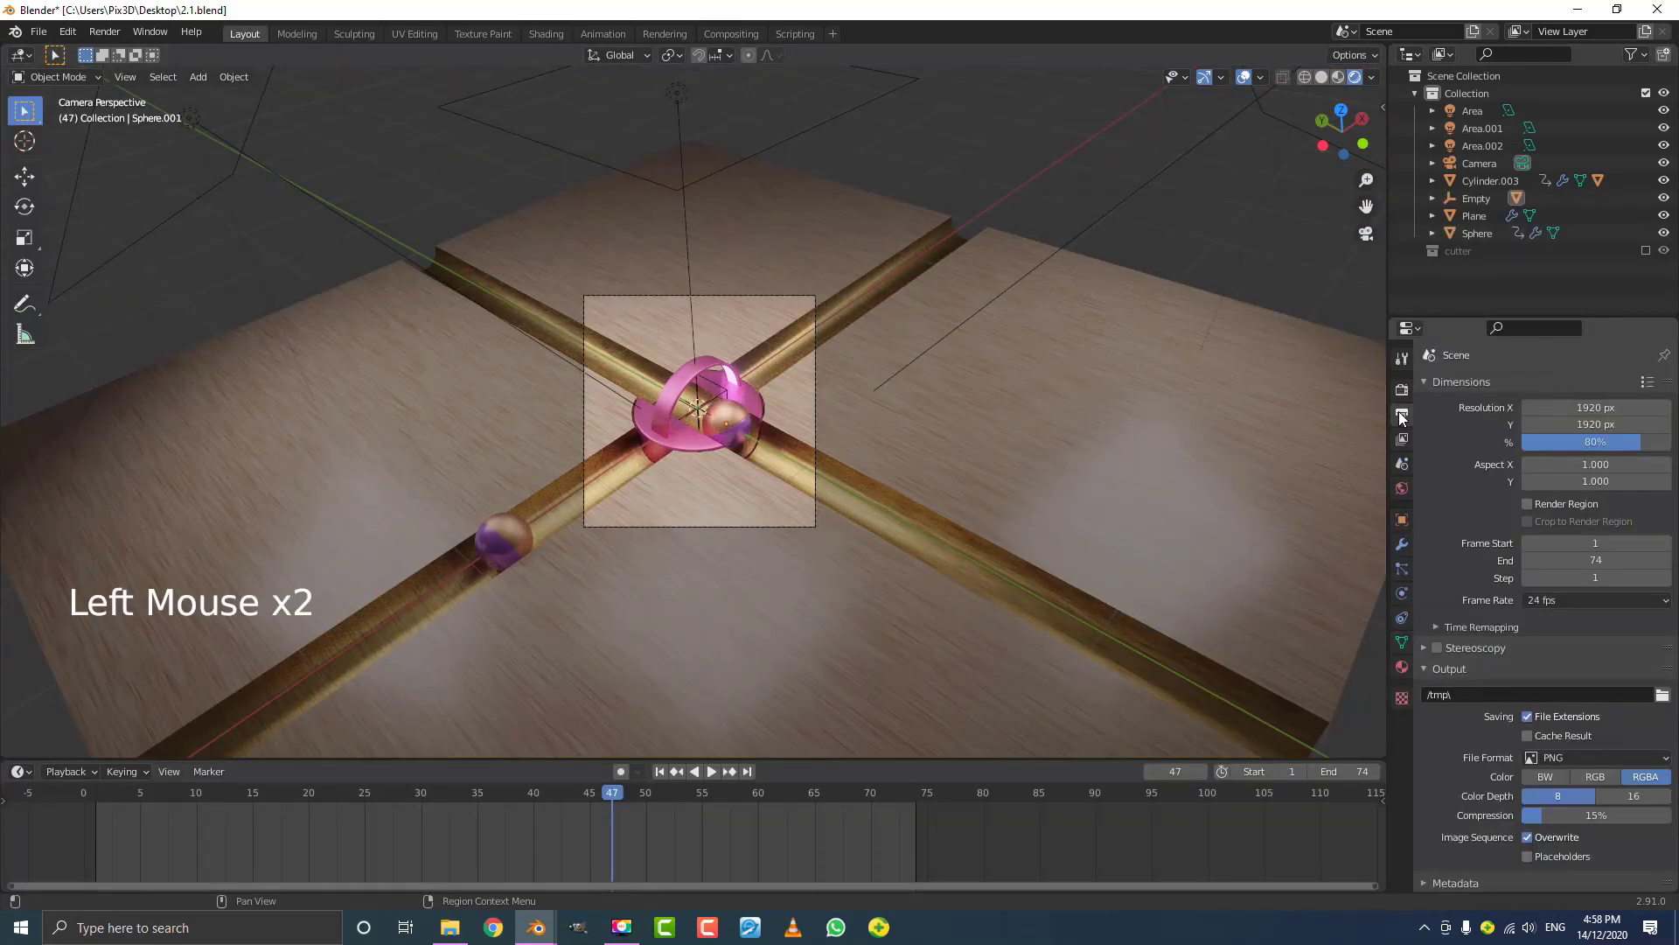
left_click(1662, 695)
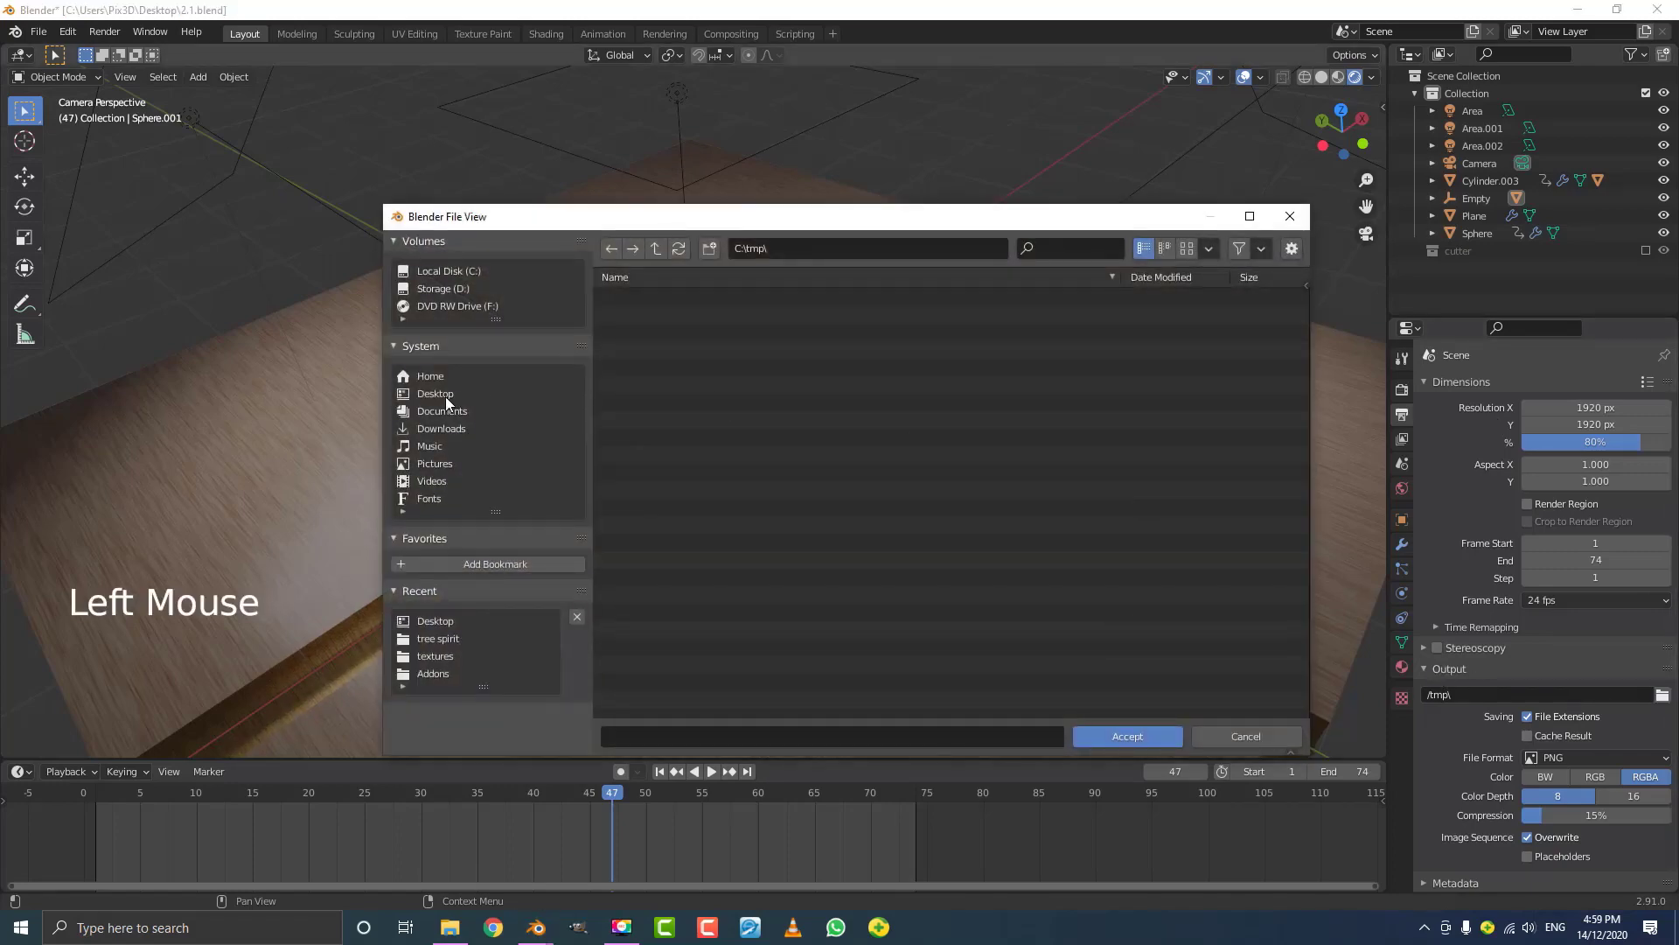
left_click(448, 394)
left_click(1142, 730)
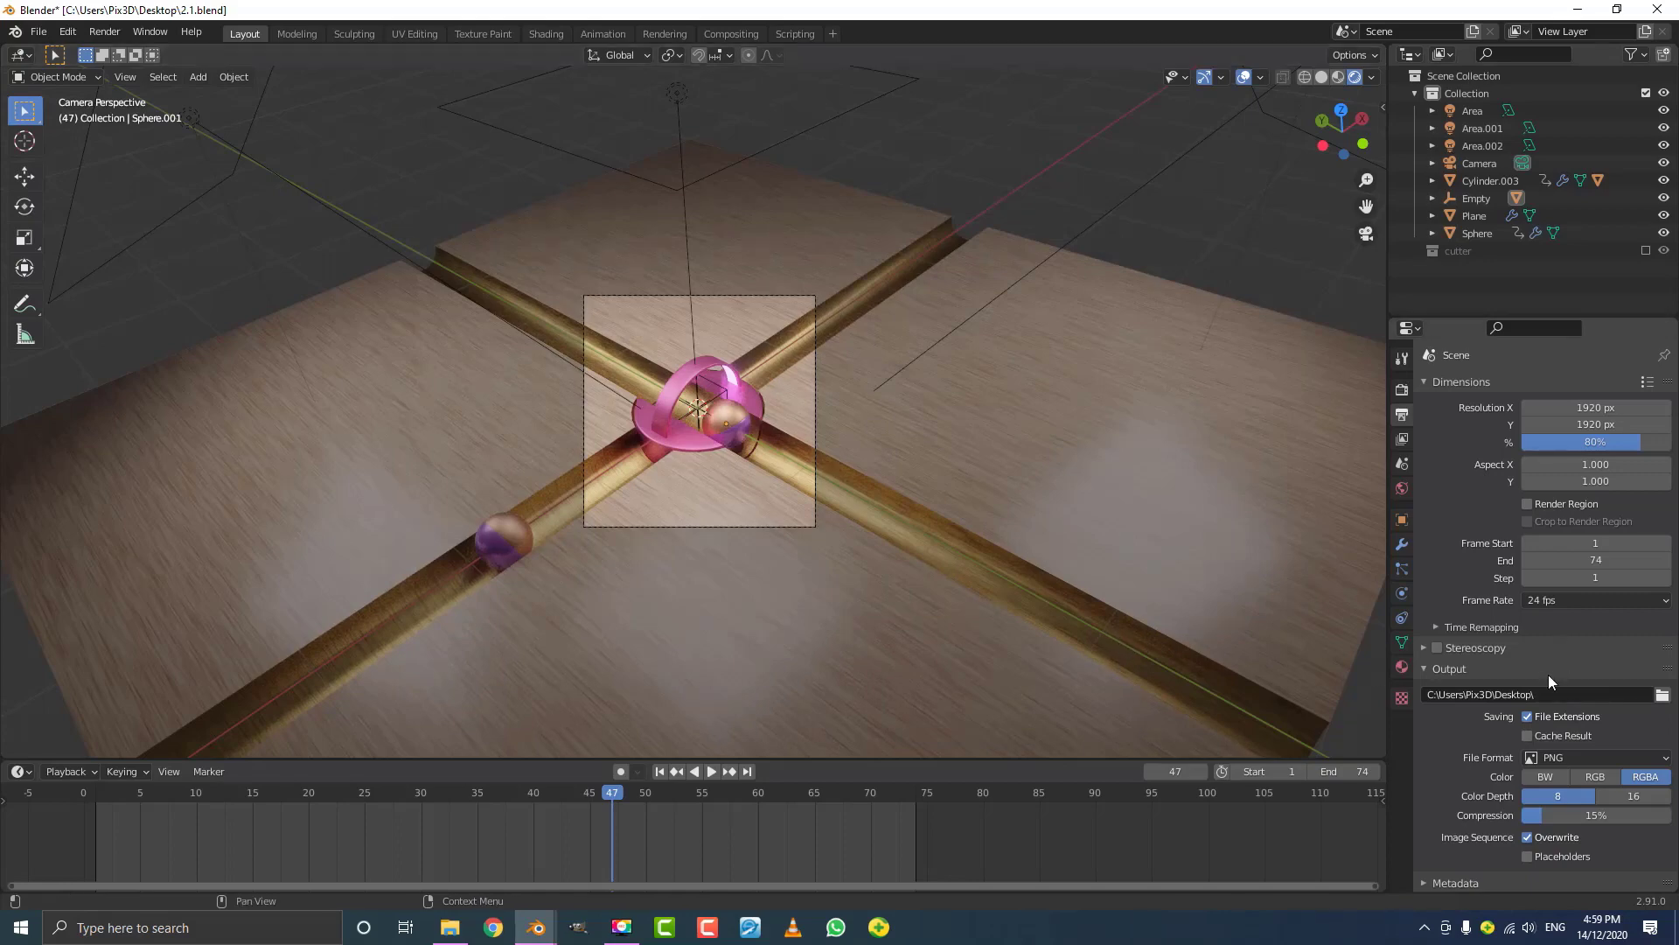
- Set the render output file format to FFmpeg video with MPEG-4 as the encoding container
scroll(1472, 711, "down", 2)
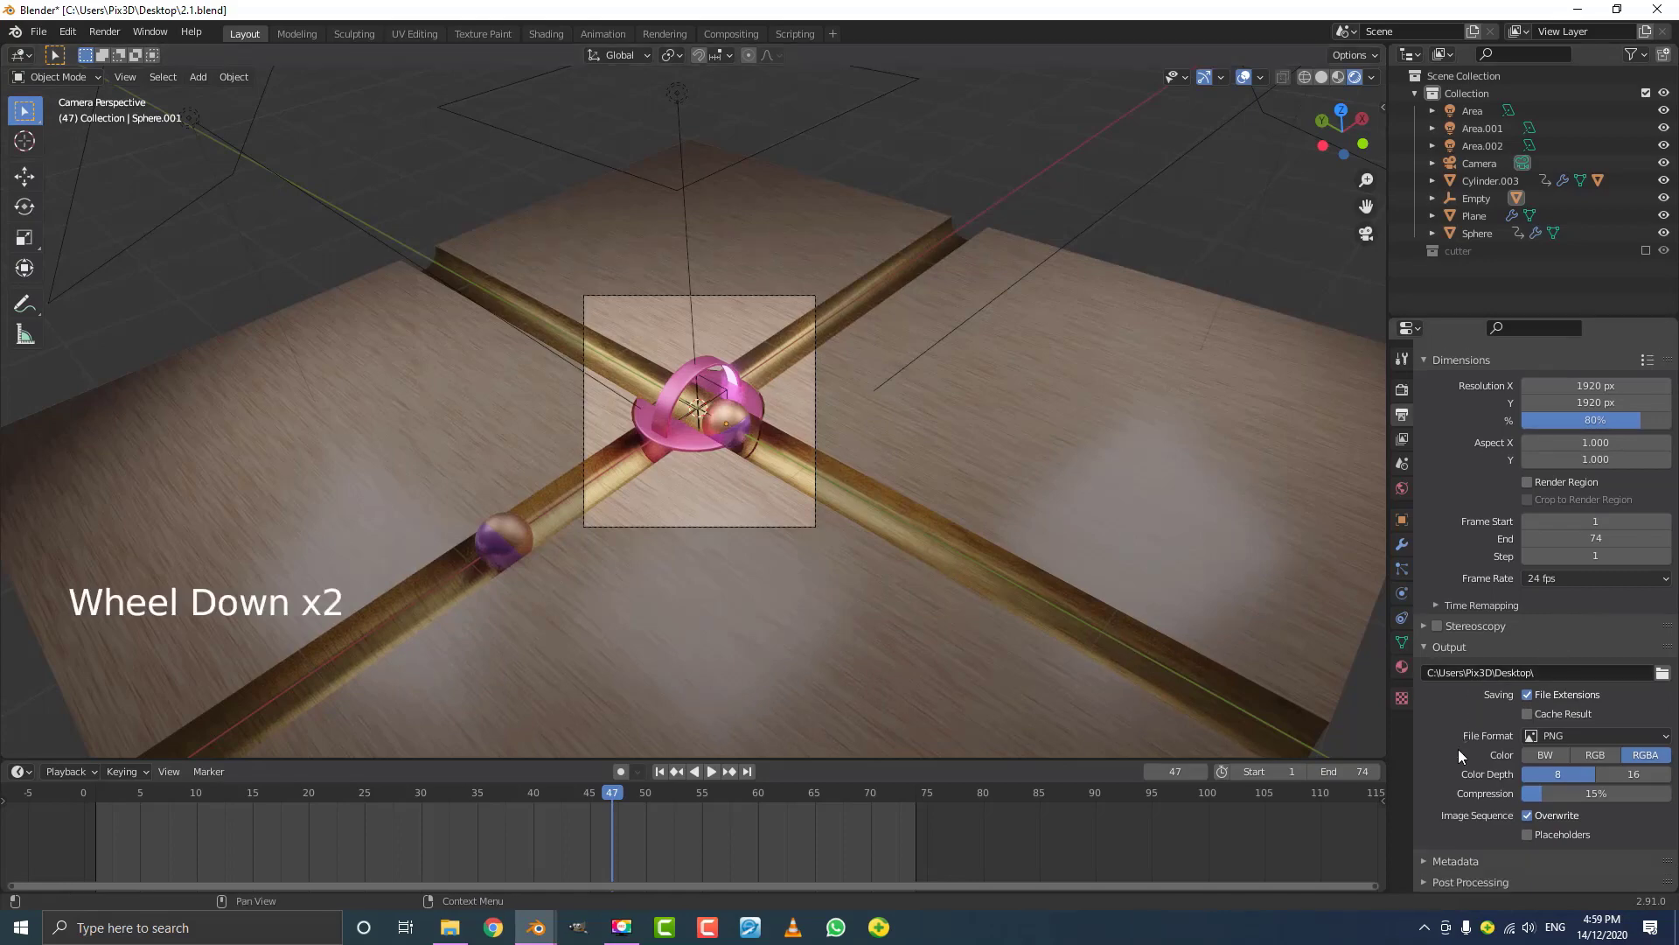
left_click(1560, 735)
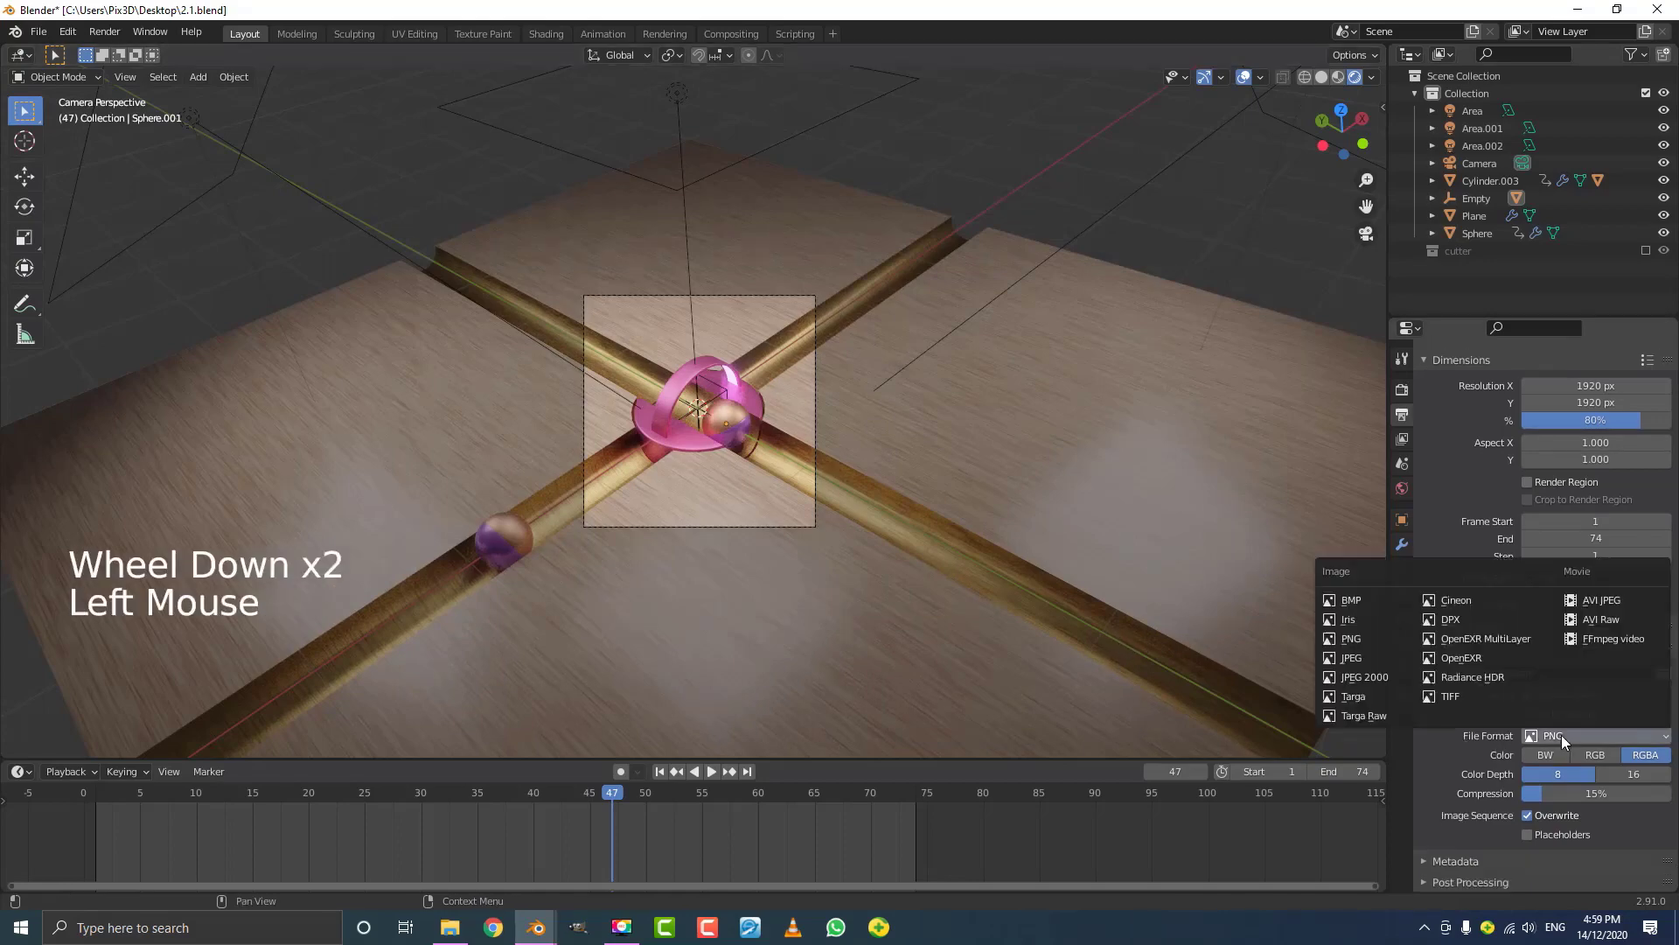
left_click(1612, 641)
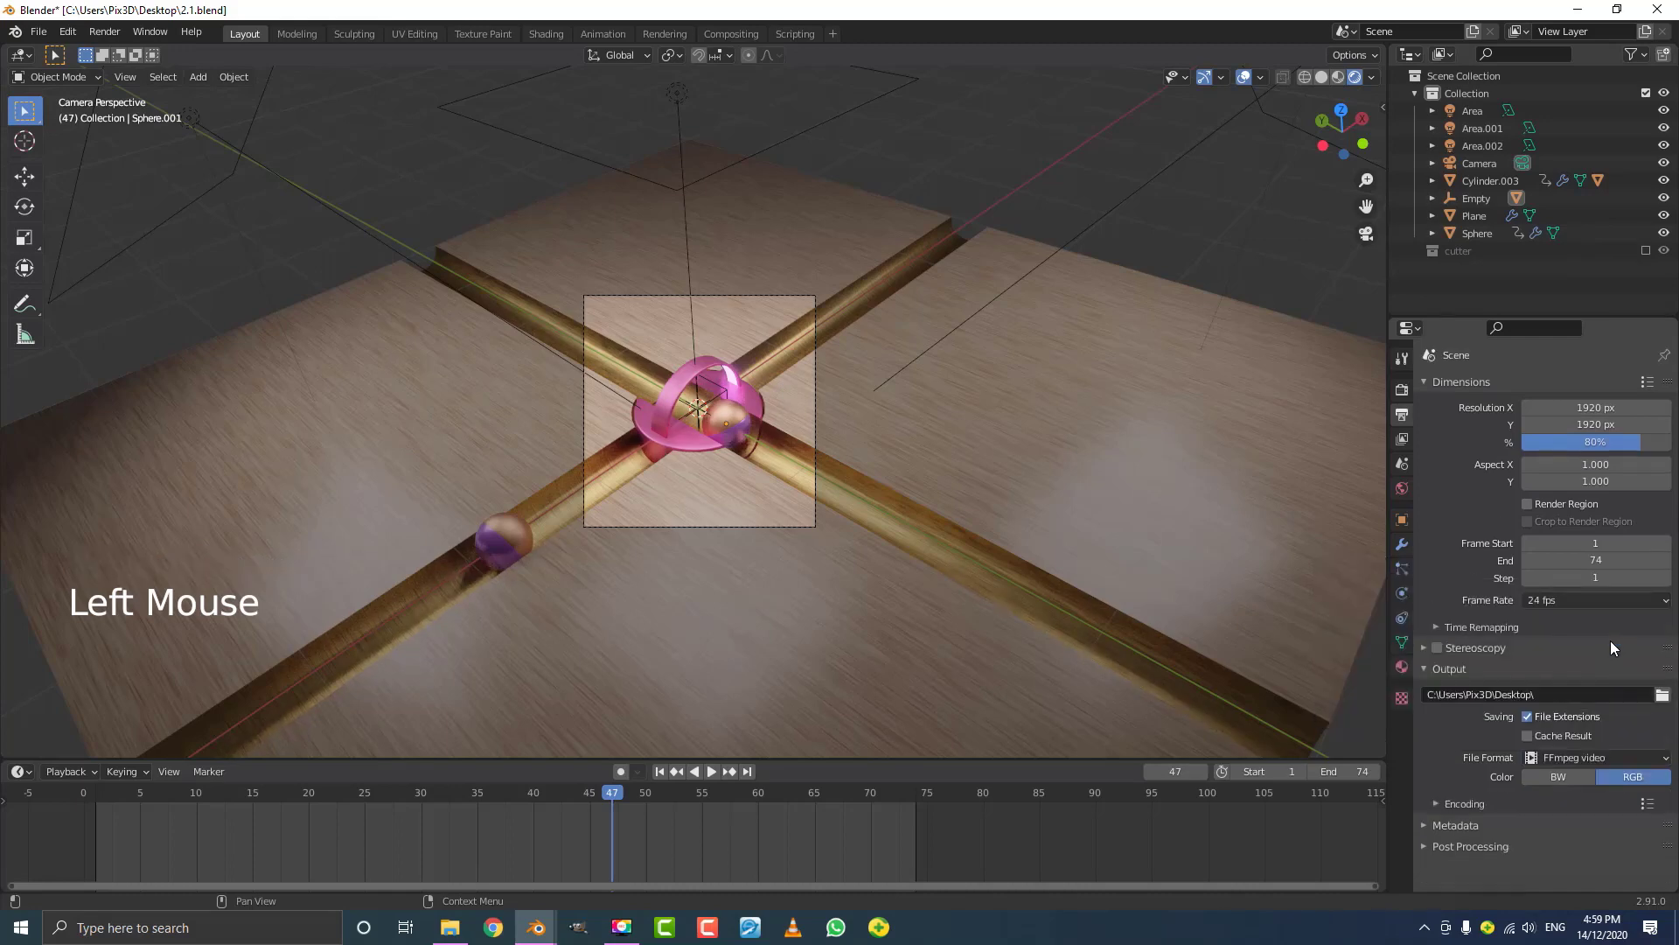
left_click(1456, 806)
scroll(1456, 806, "down", 3)
left_click(1560, 723)
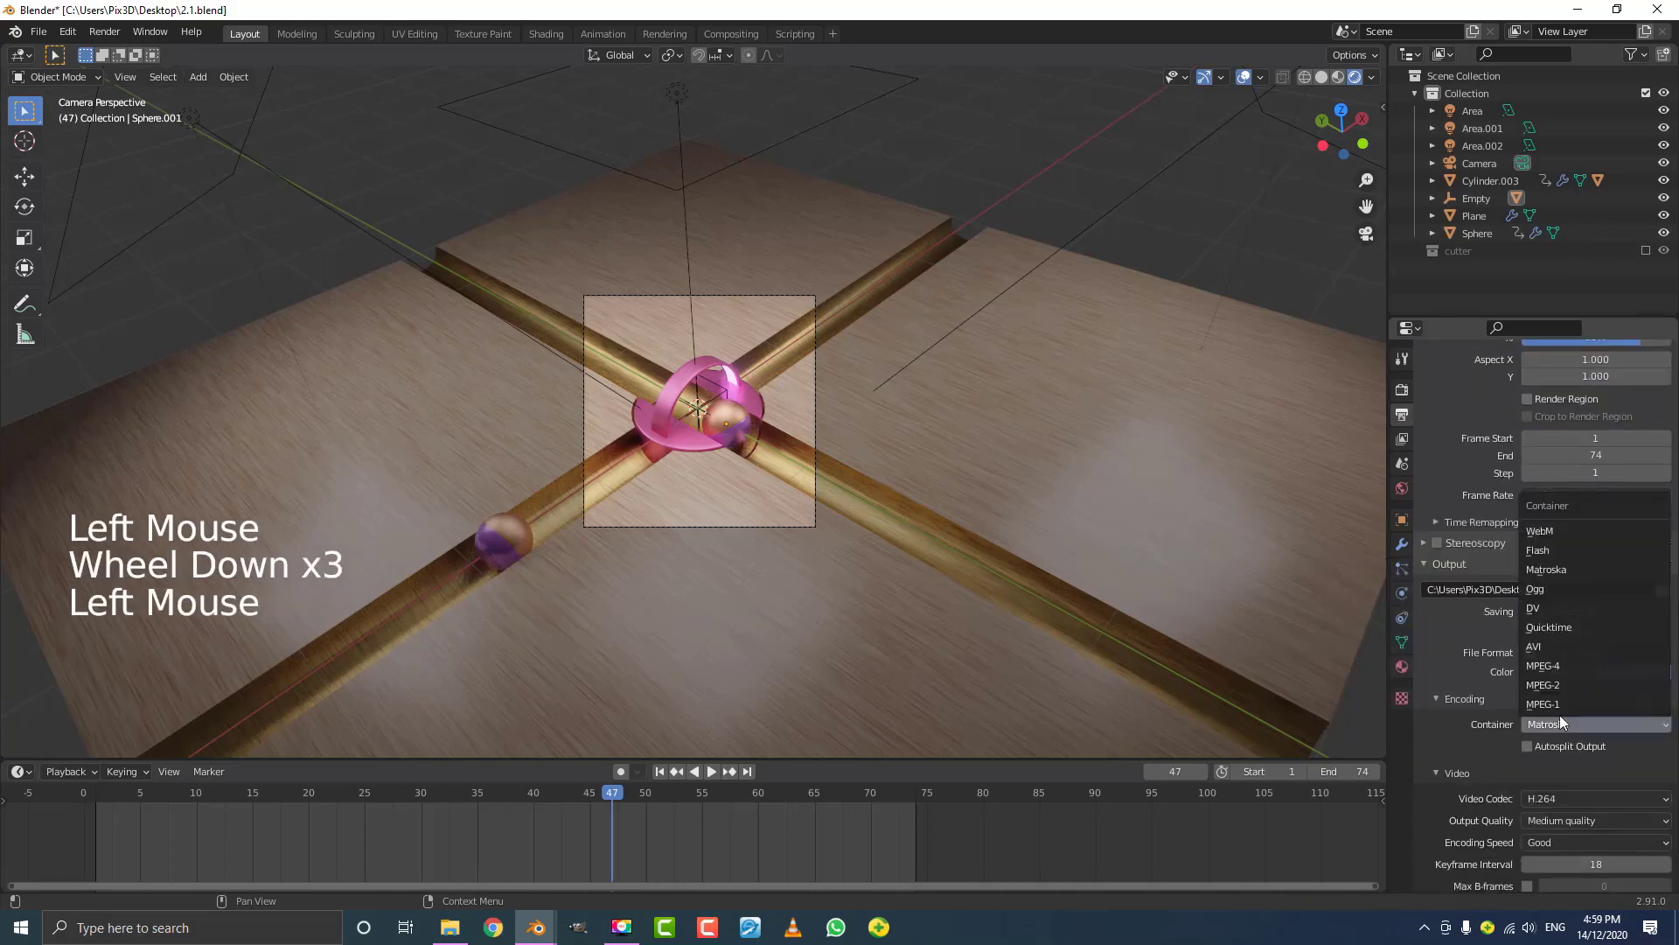
left_click(1561, 663)
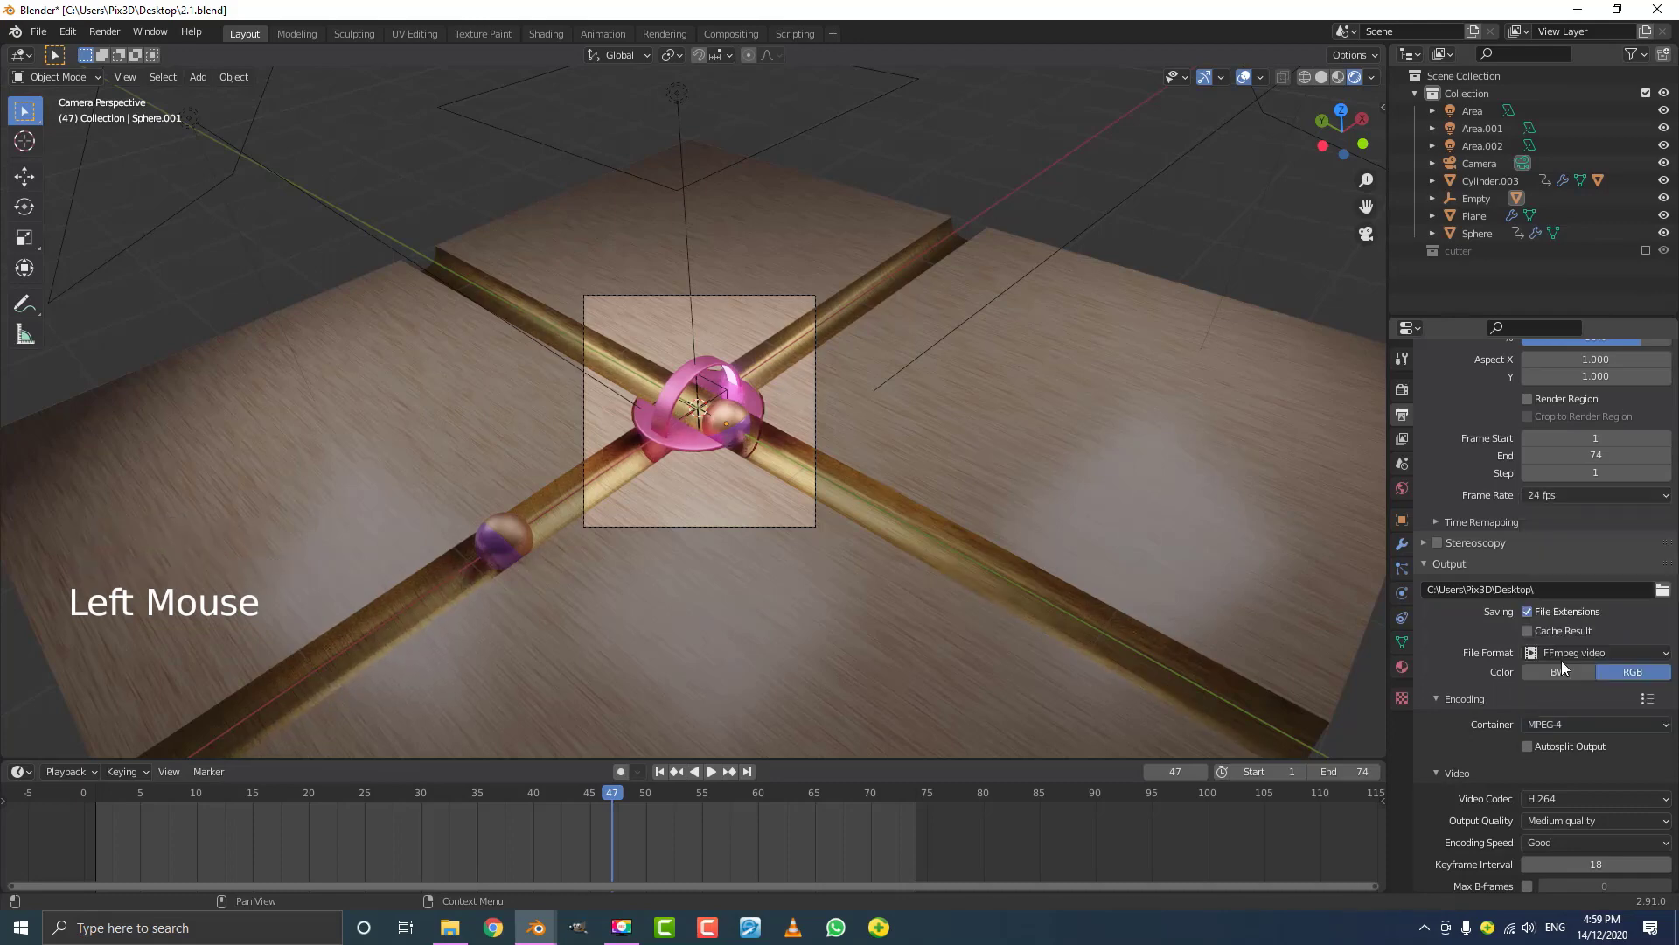
- Save the changes to the 2.1.blend file and look up the Render Animation command
left_click(38, 31)
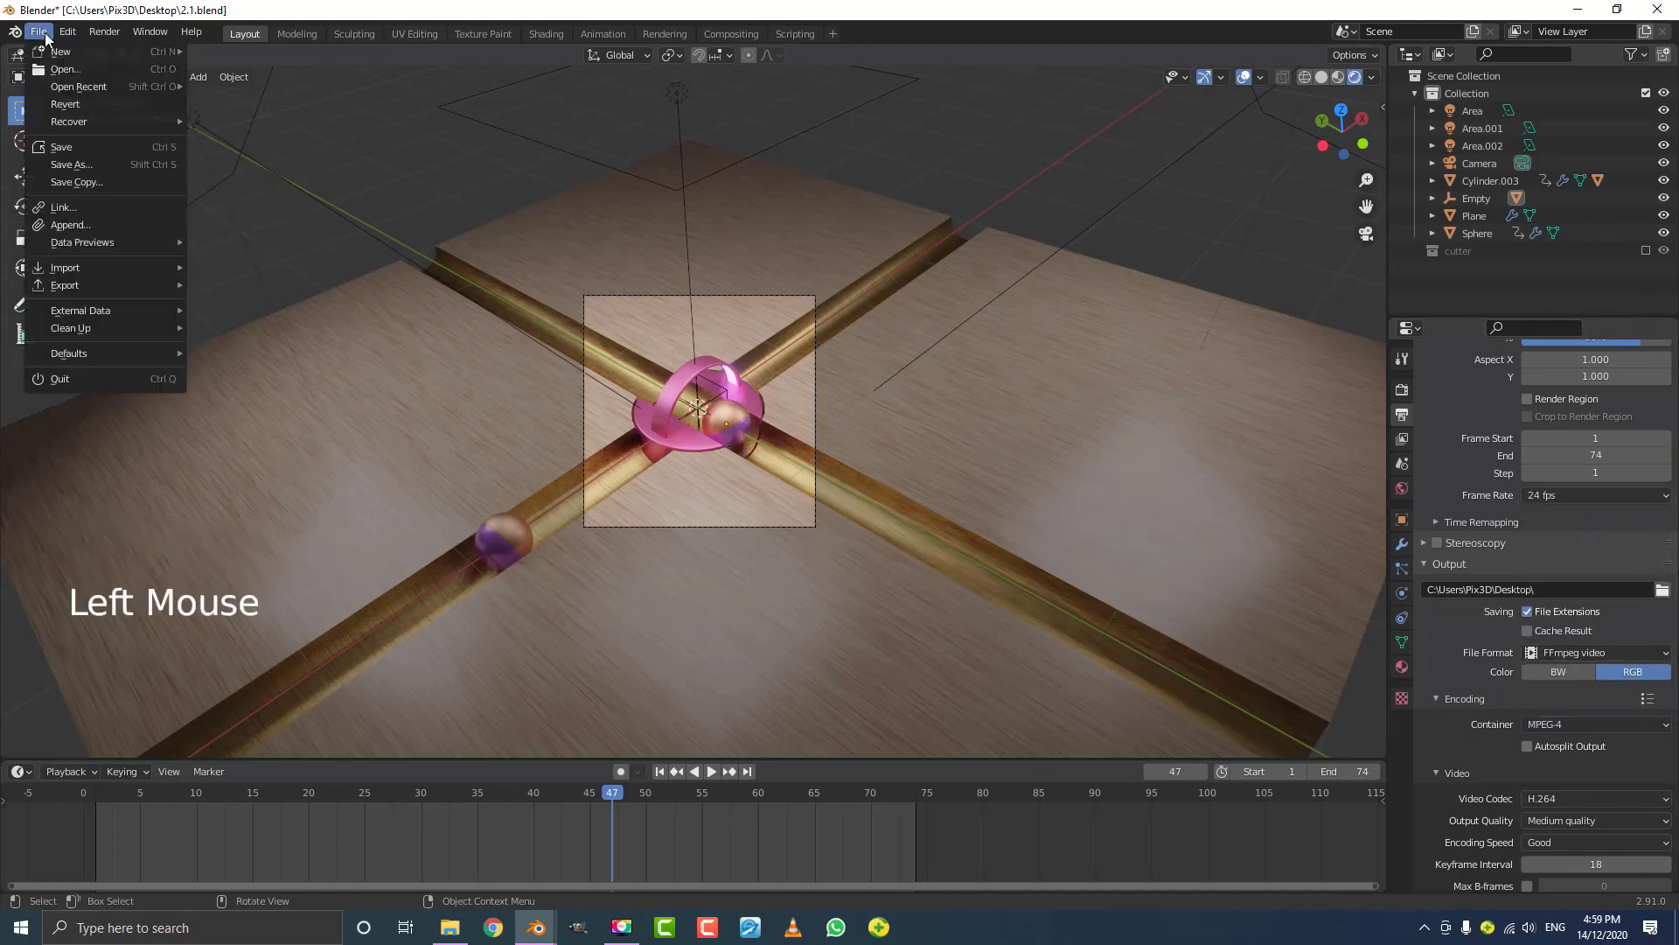
left_click(96, 147)
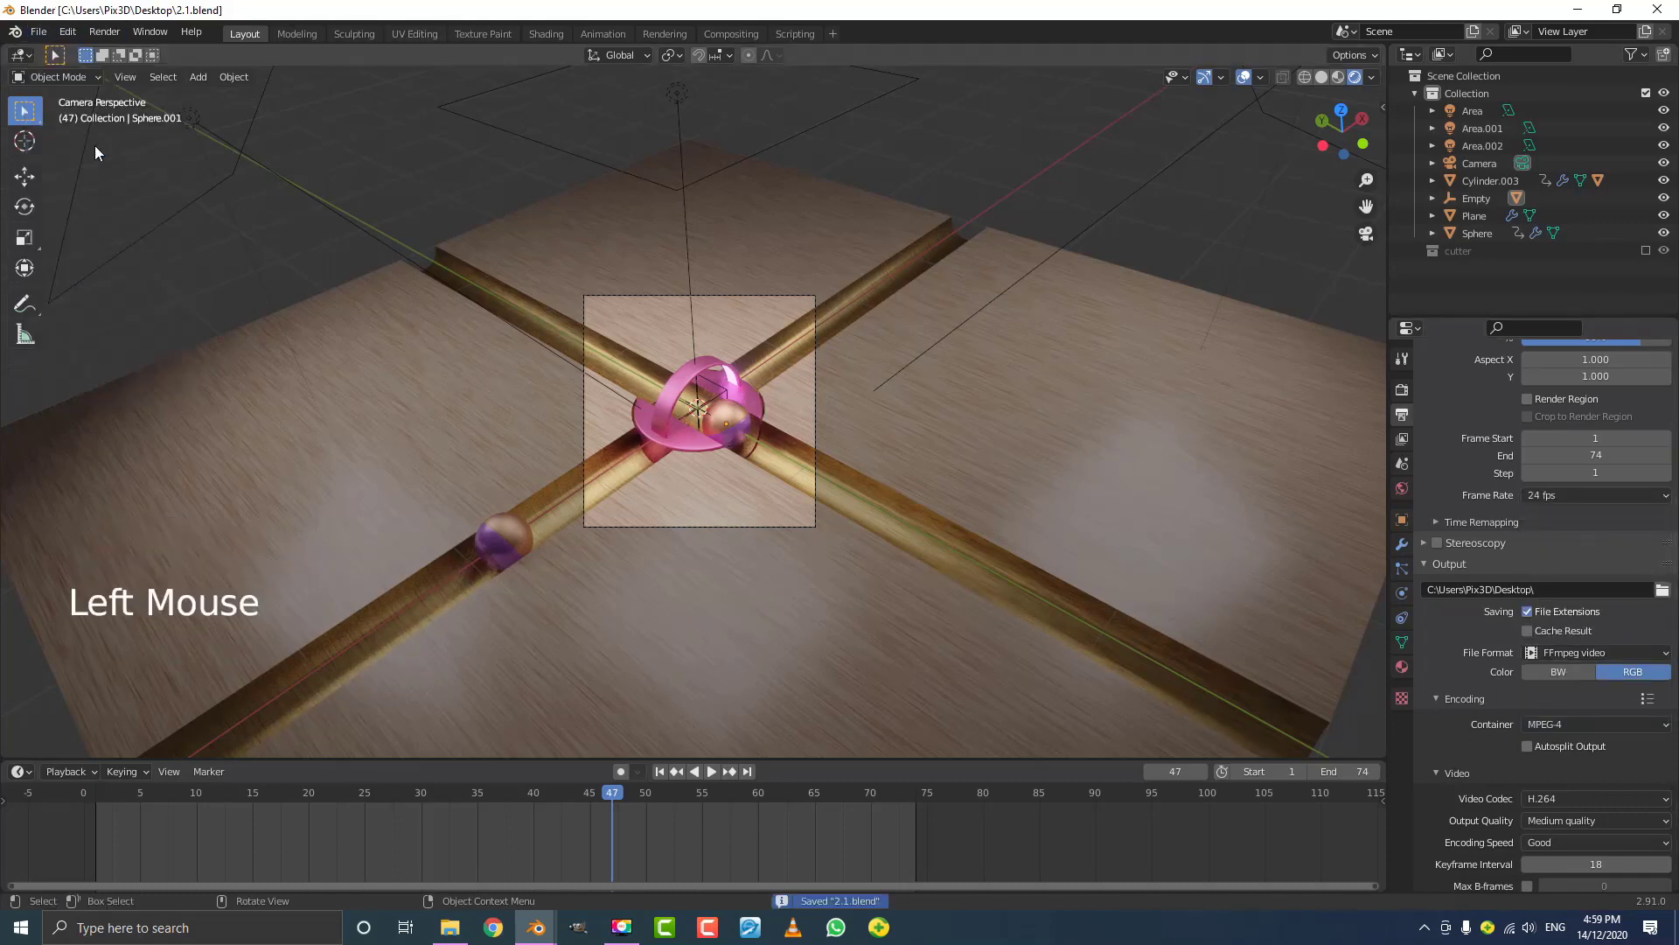
left_click(96, 31)
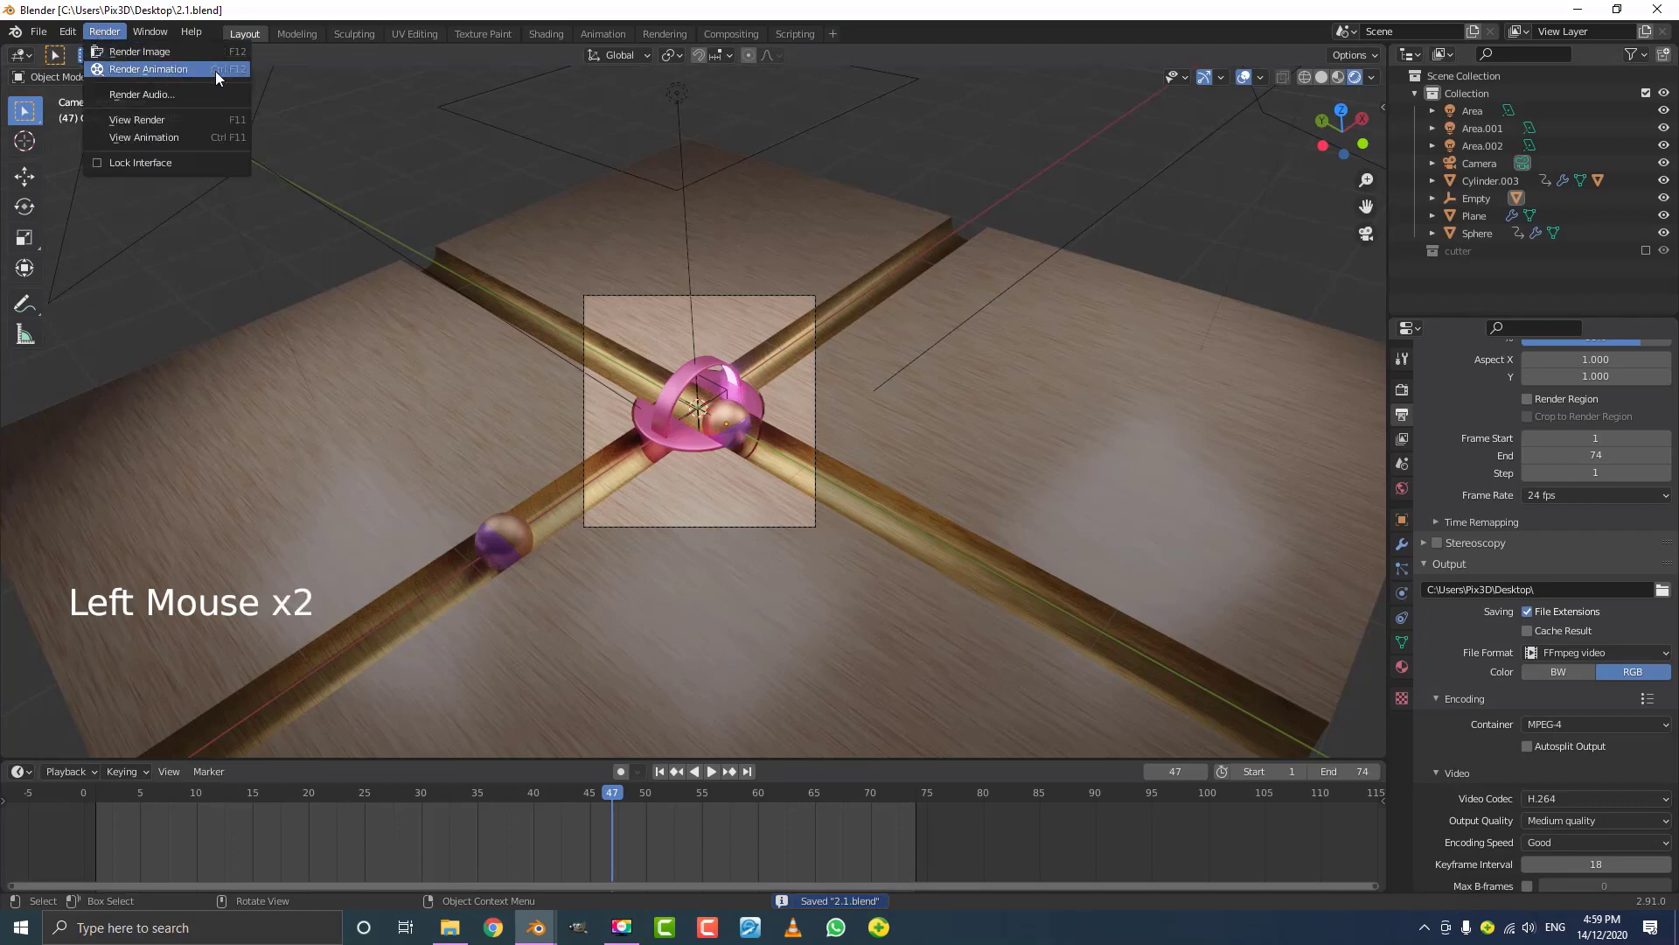
scroll(871, 434, "up", 5)
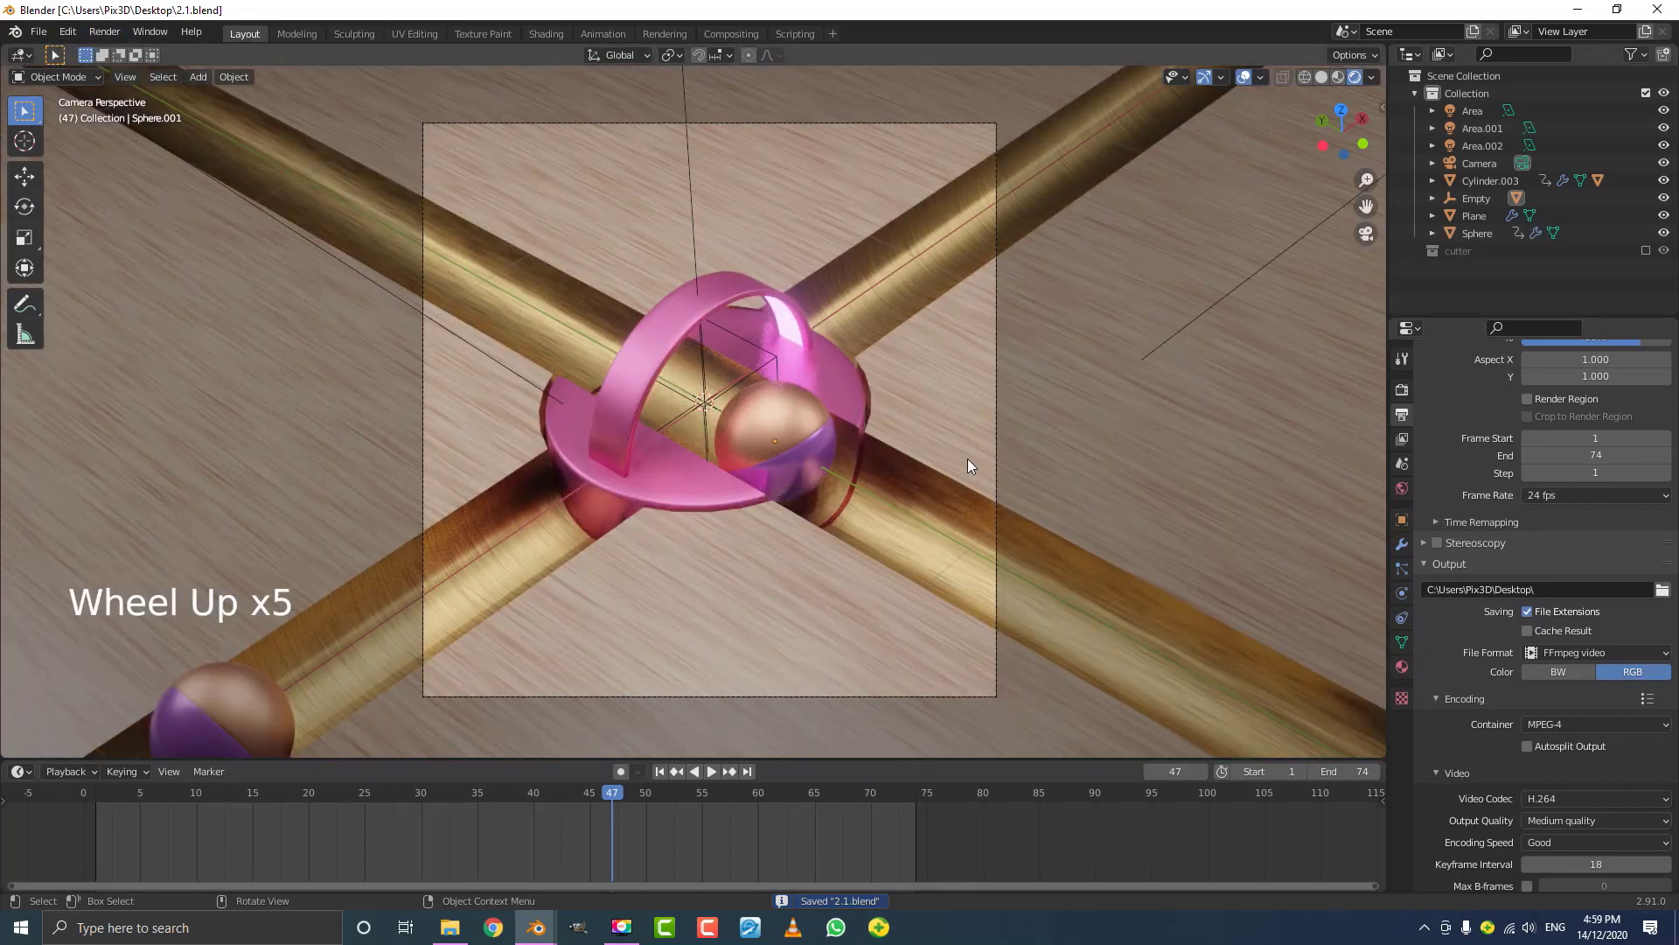